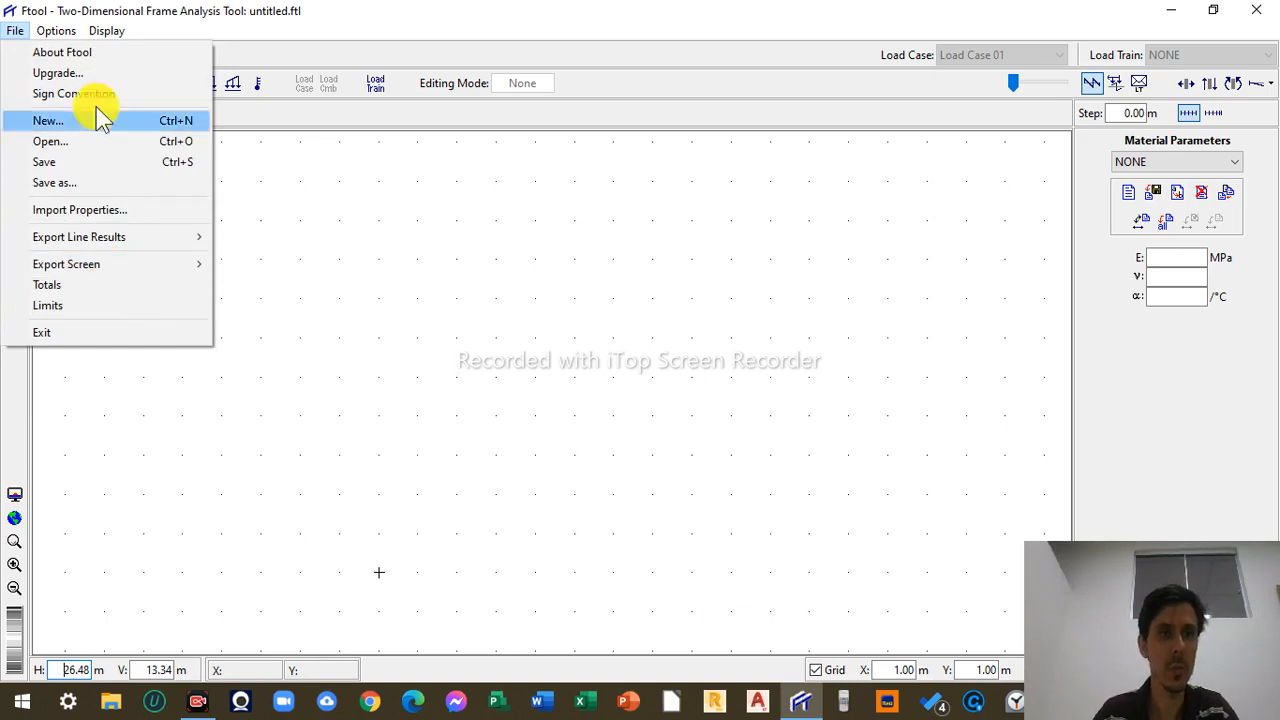
- Open the About Ftool credits, switch them to Portuguese, and close the dialog
click(70, 52)
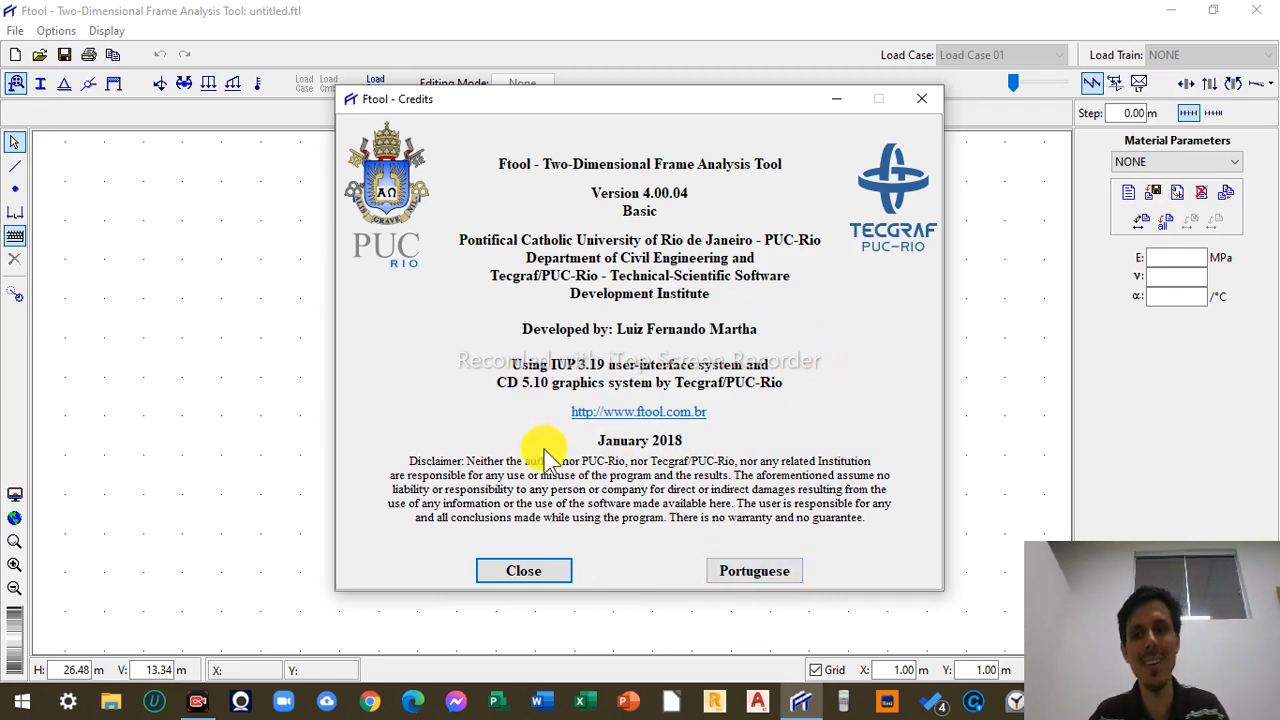
click(755, 570)
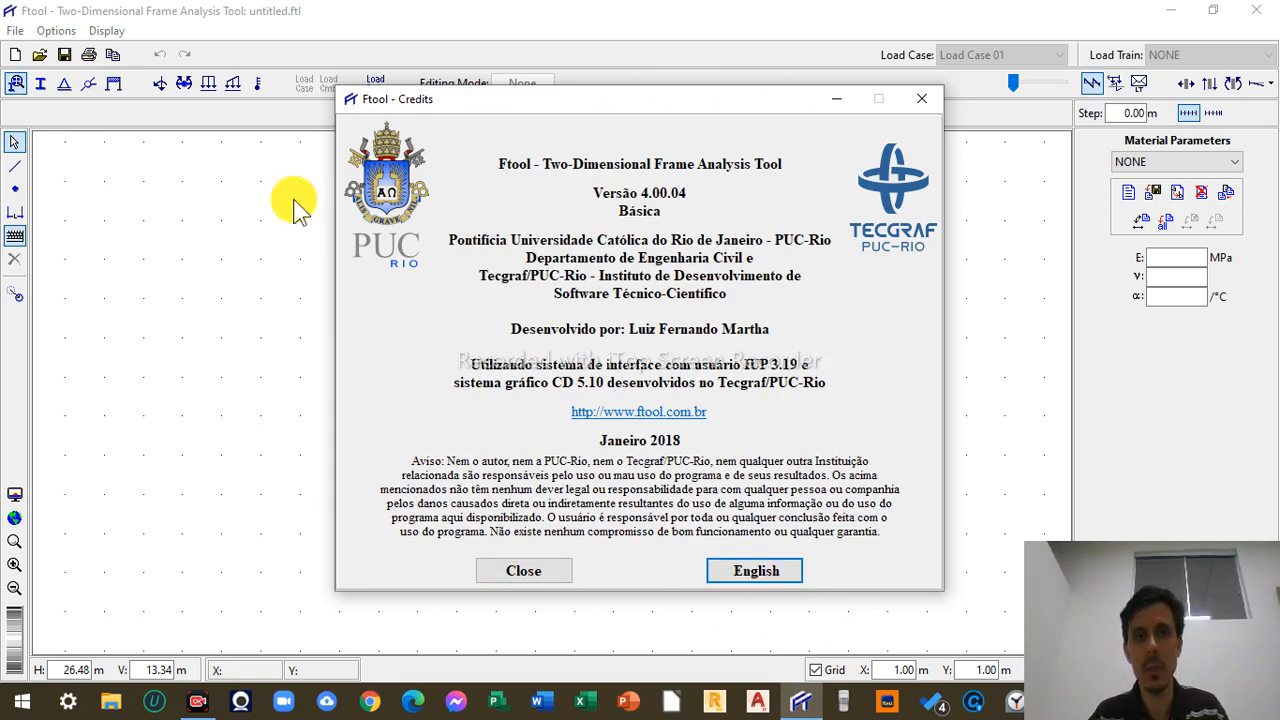
click(921, 99)
click(16, 31)
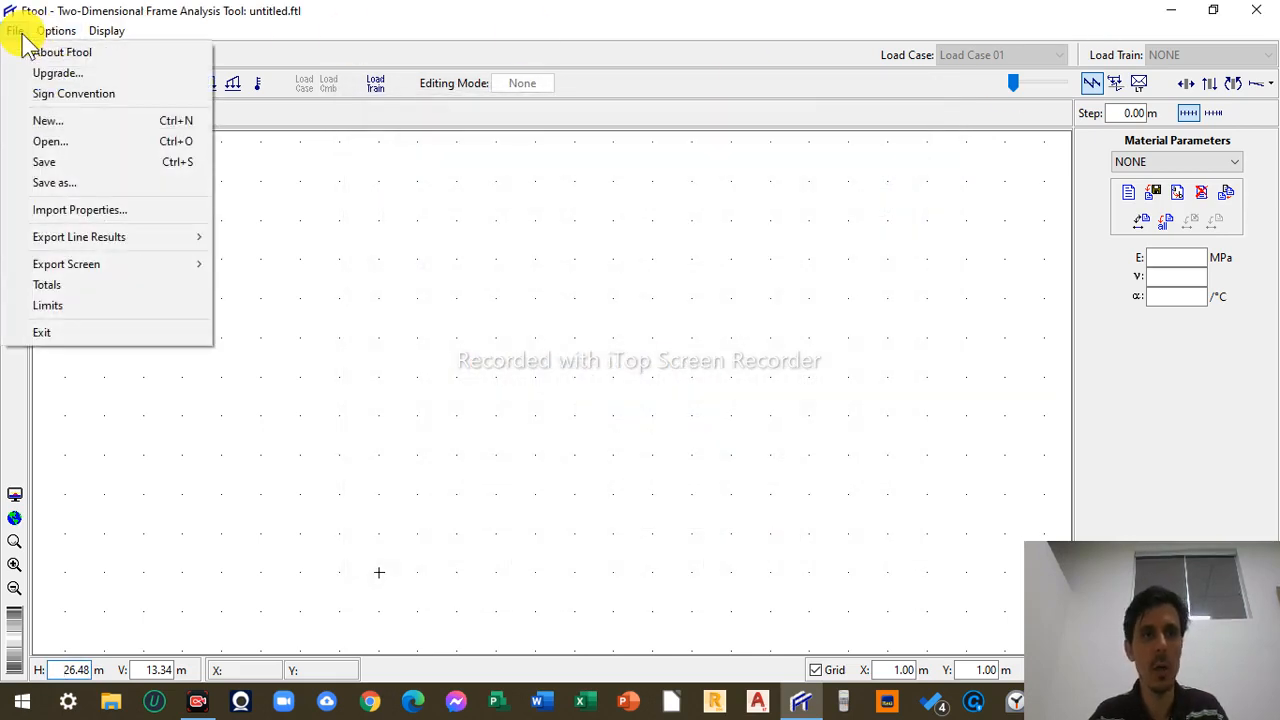
click(39, 31)
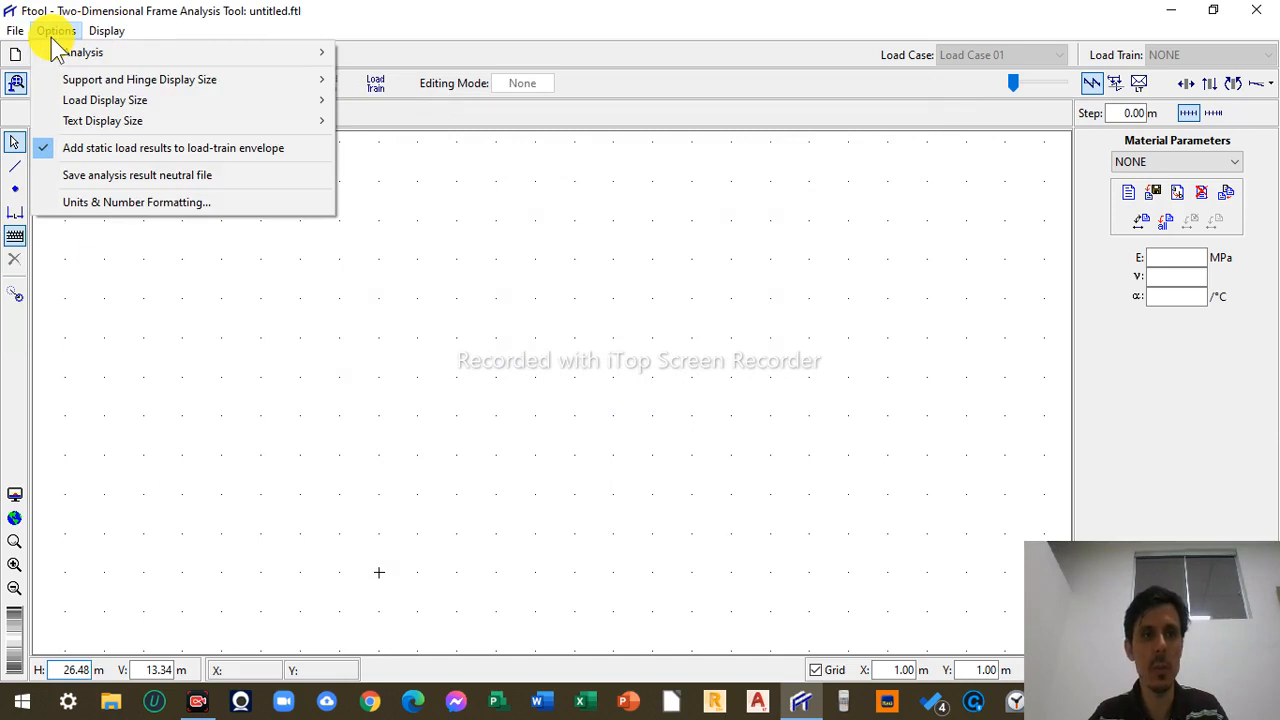
mouse_move(119, 31)
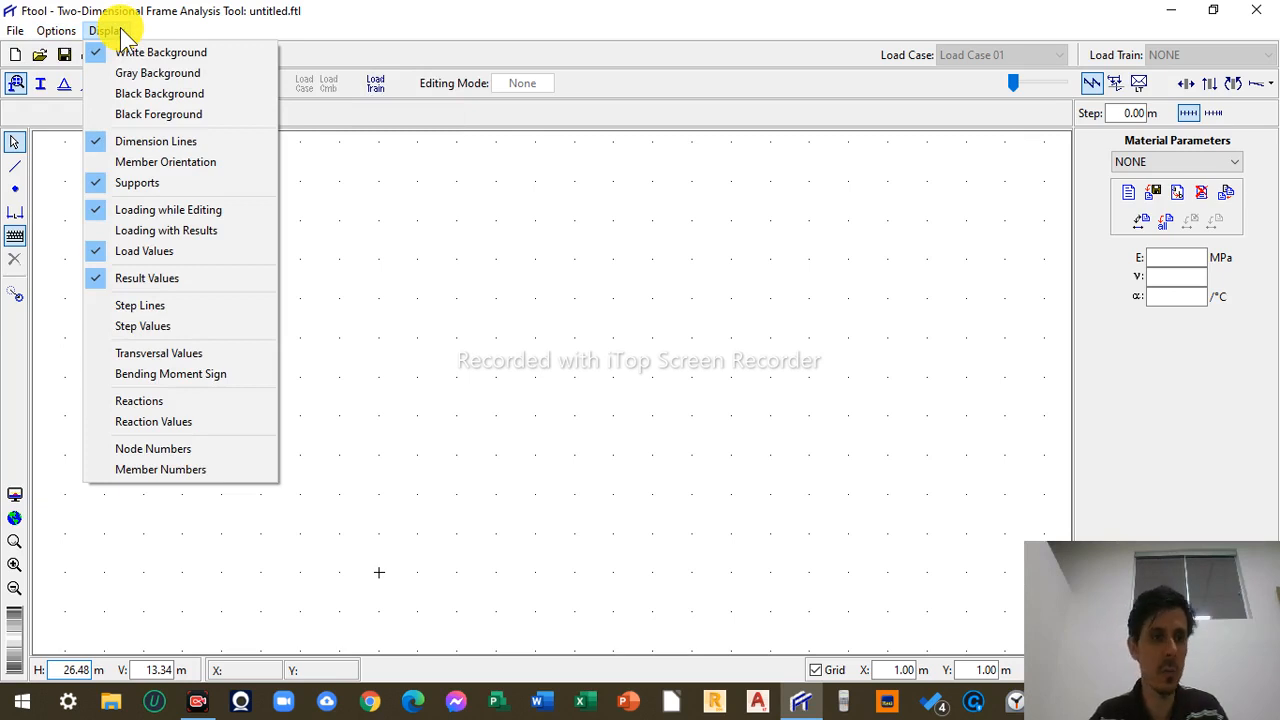
click(345, 185)
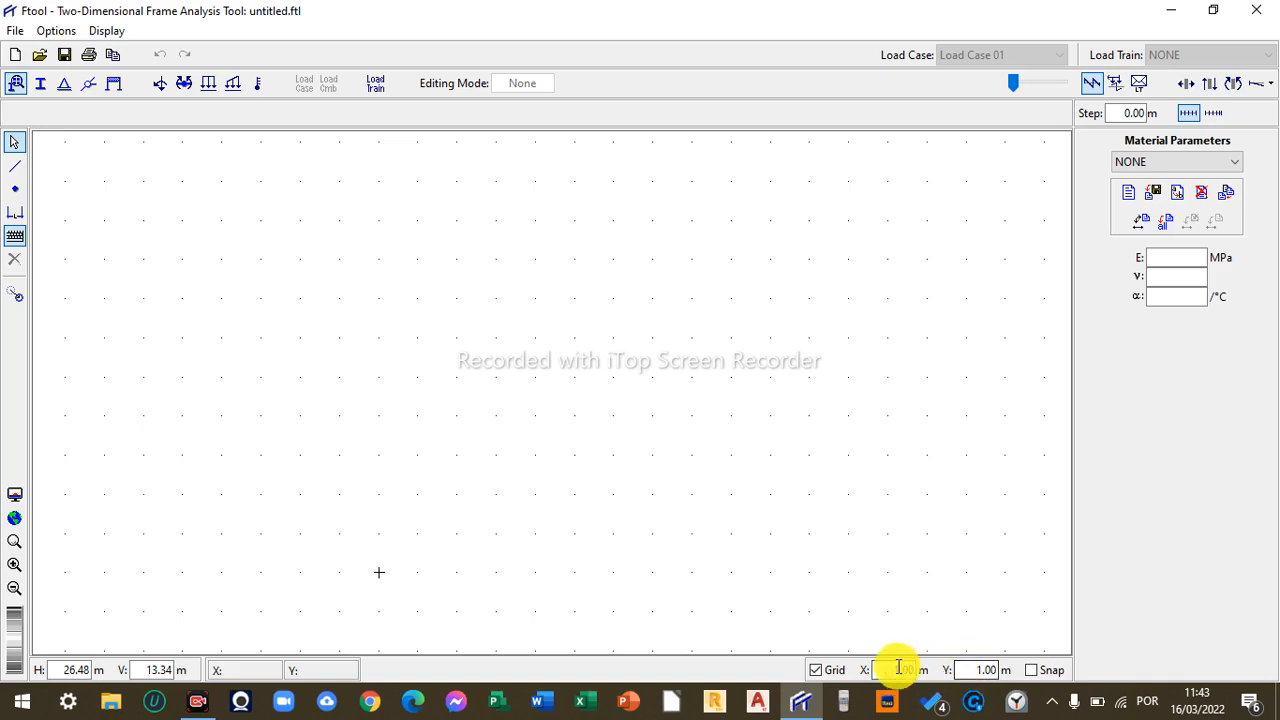
- Draw a free inclined member between two points in the upper part of the canvas with the Insert member tool
click(15, 166)
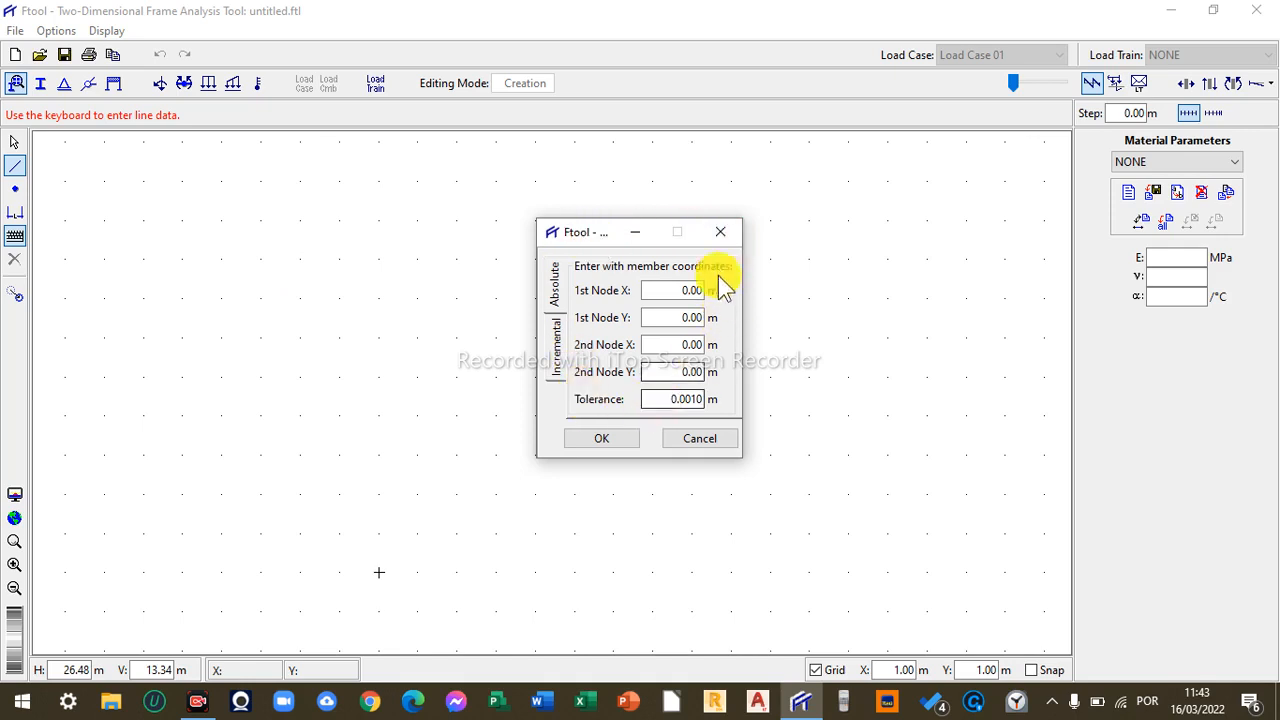
click(737, 230)
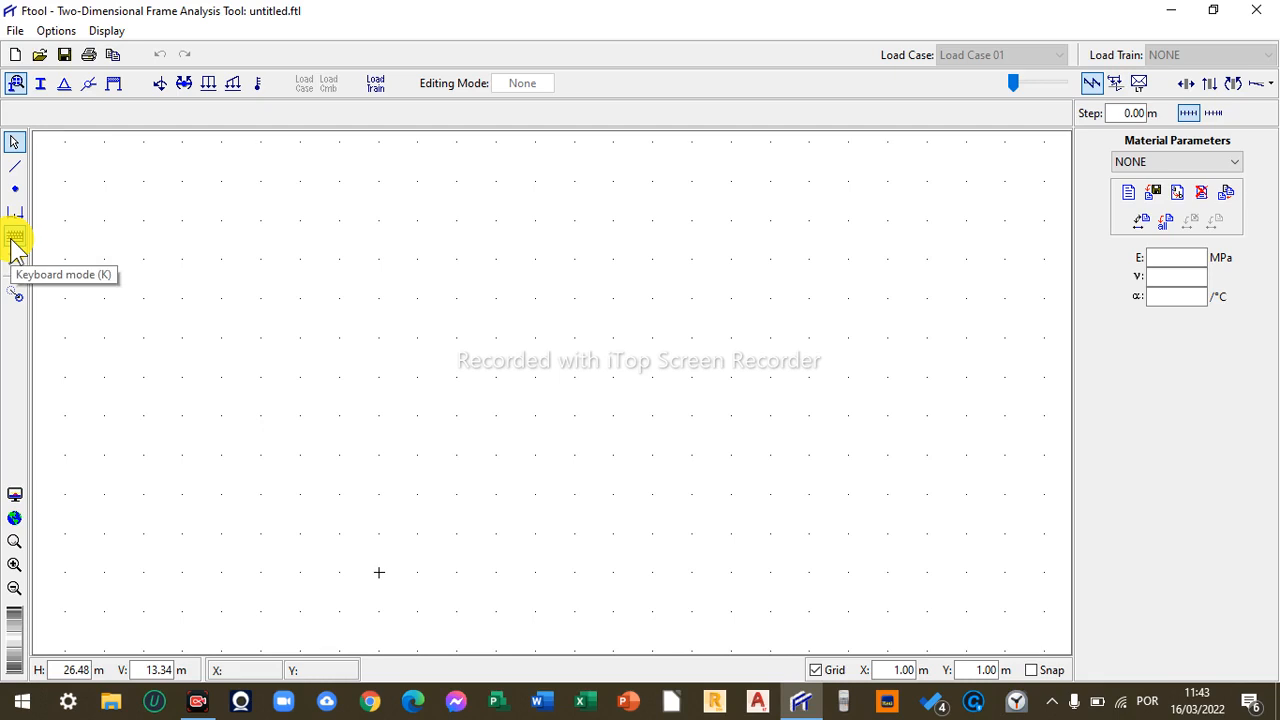
click(14, 166)
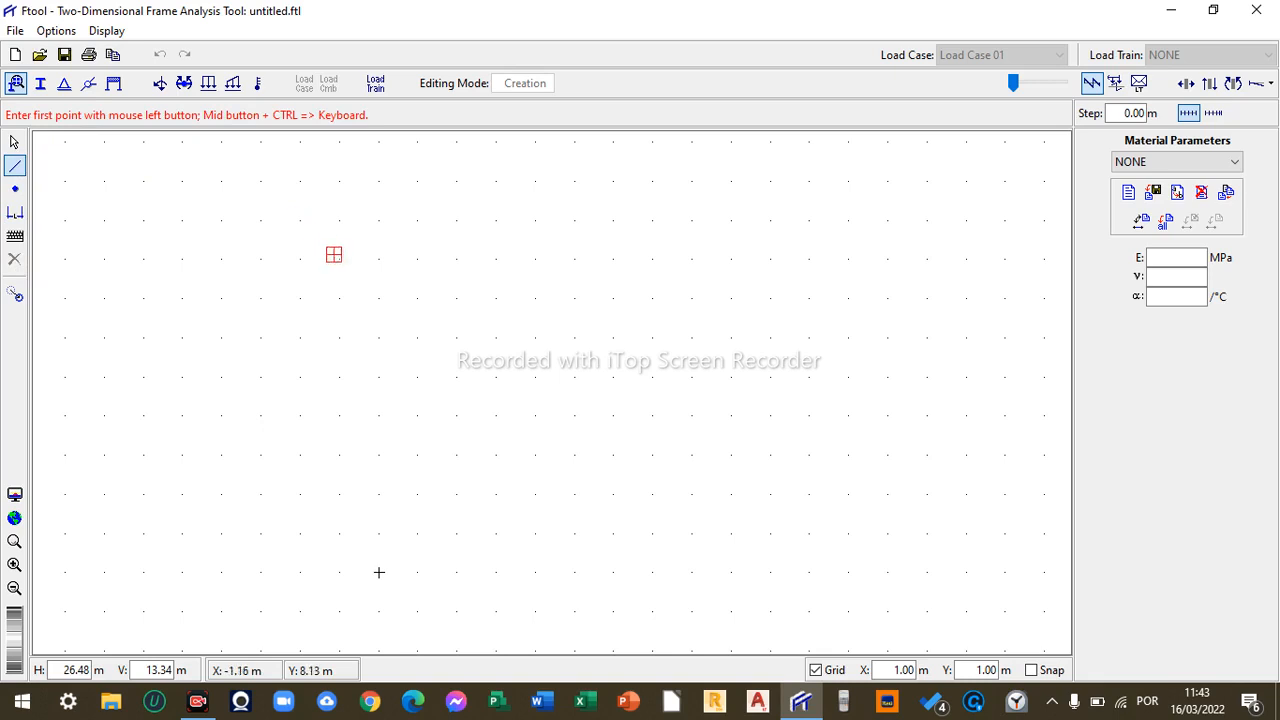
click(361, 241)
click(556, 297)
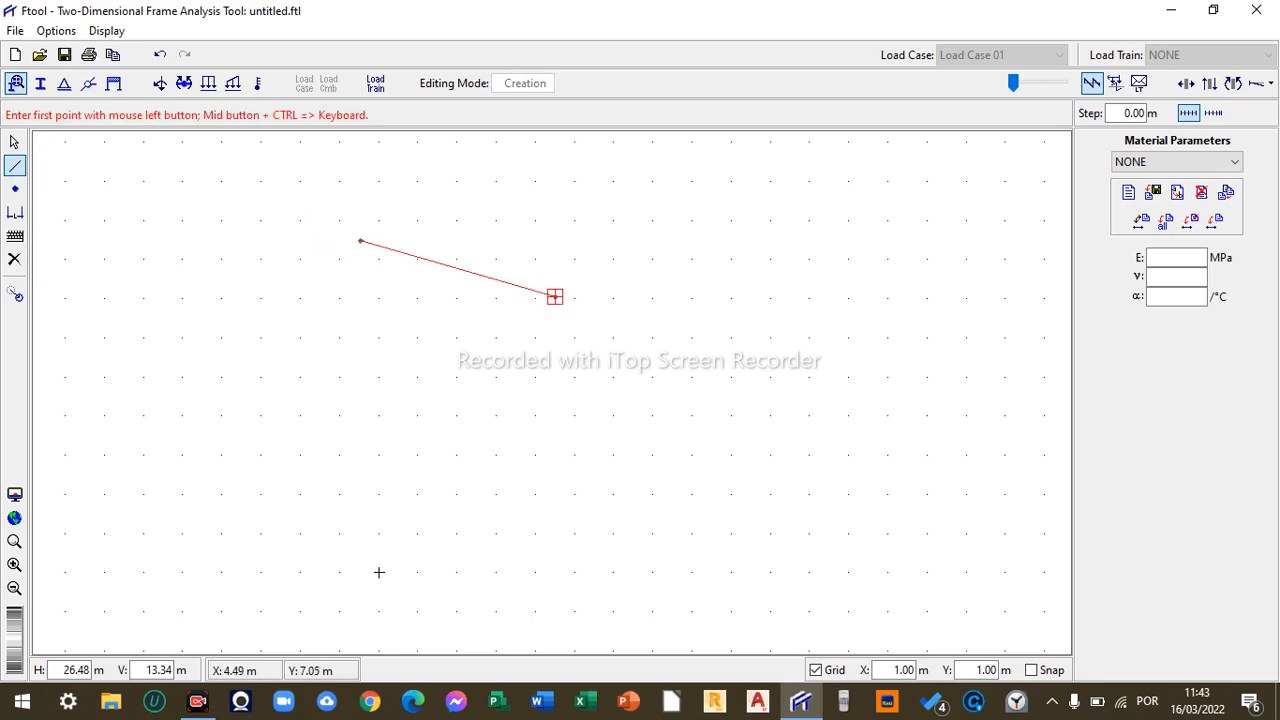
- Draw three more separate inclined members freely across the middle of the canvas
click(597, 381)
click(725, 314)
click(823, 365)
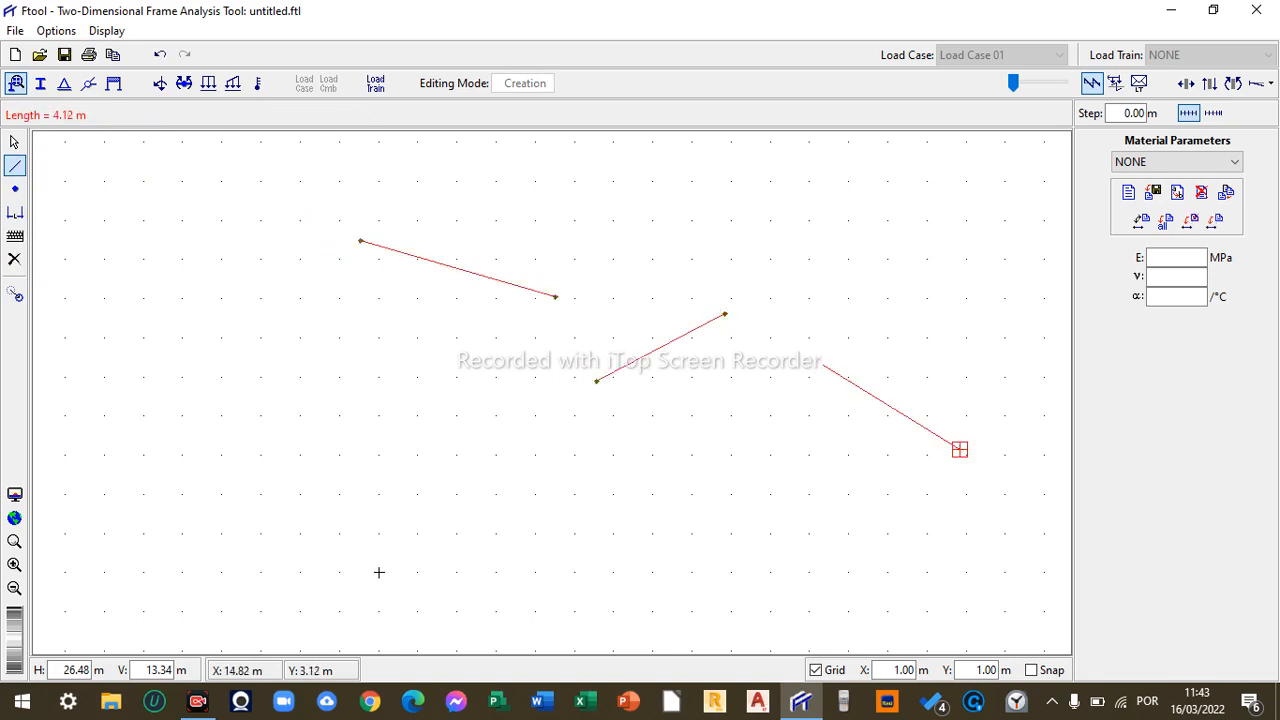
click(960, 453)
click(689, 450)
click(369, 432)
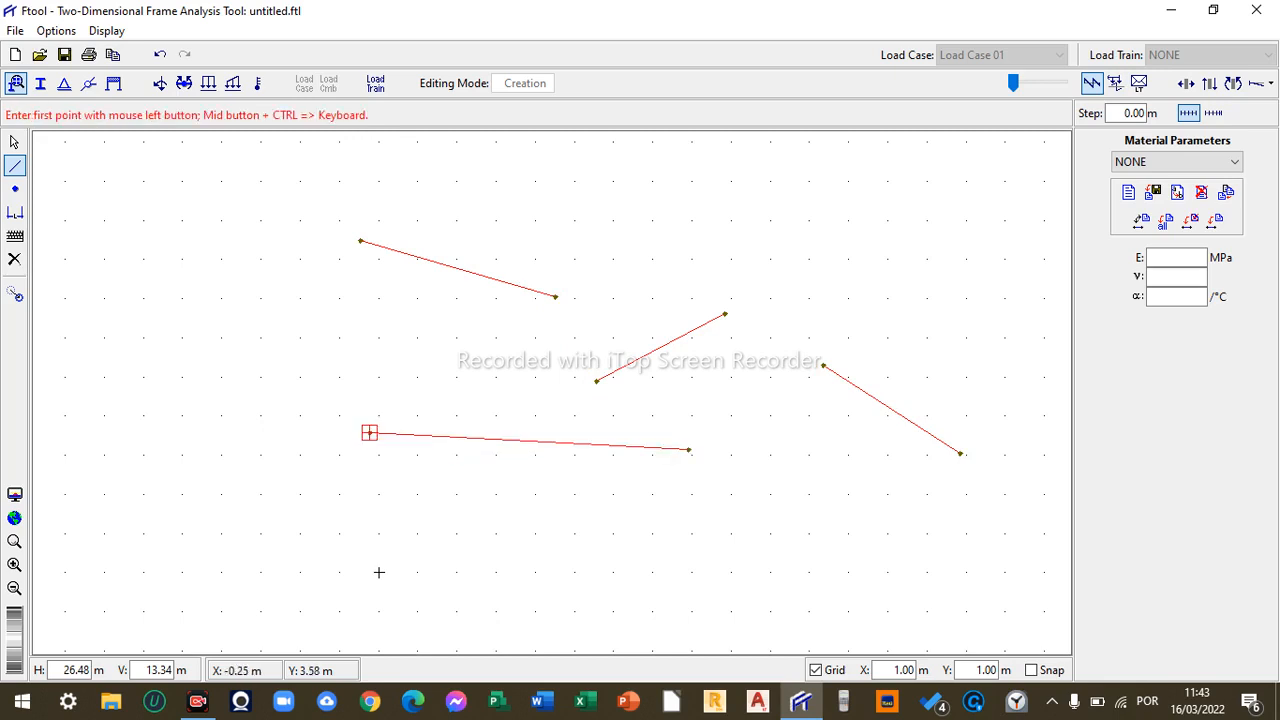
- Draw two more separate members in the upper left and upper right areas of the canvas
click(241, 323)
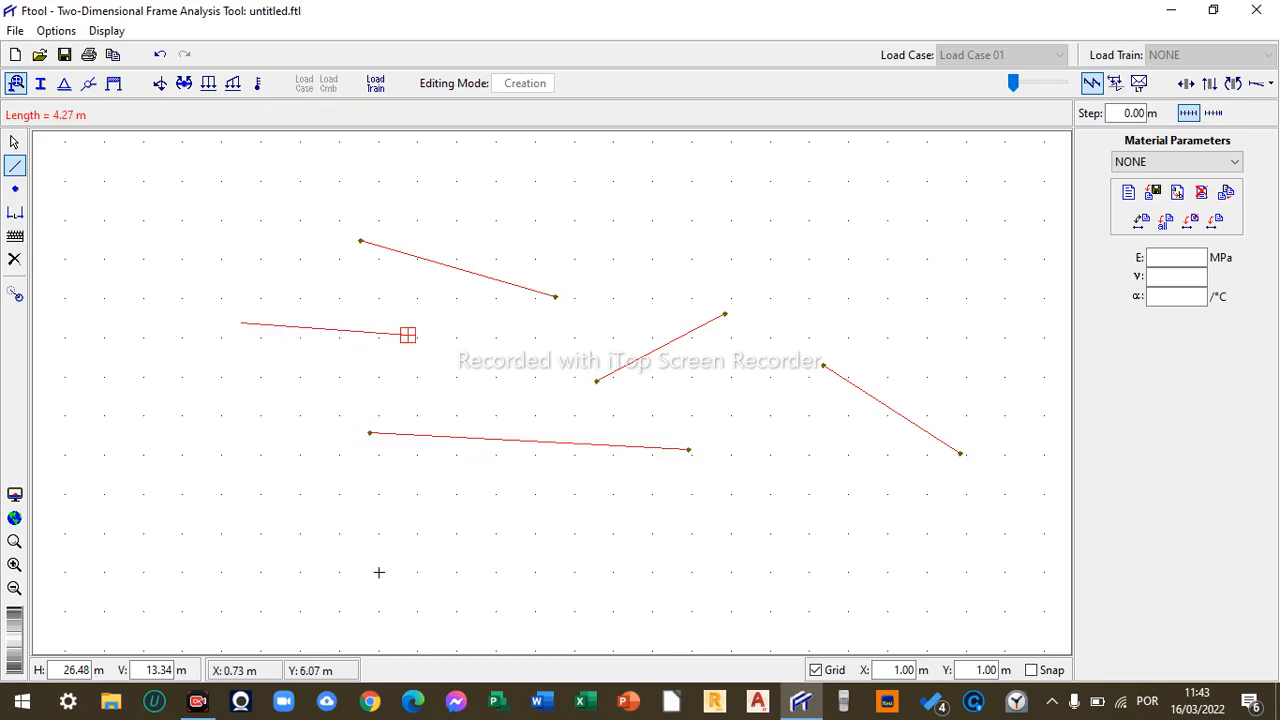
click(407, 334)
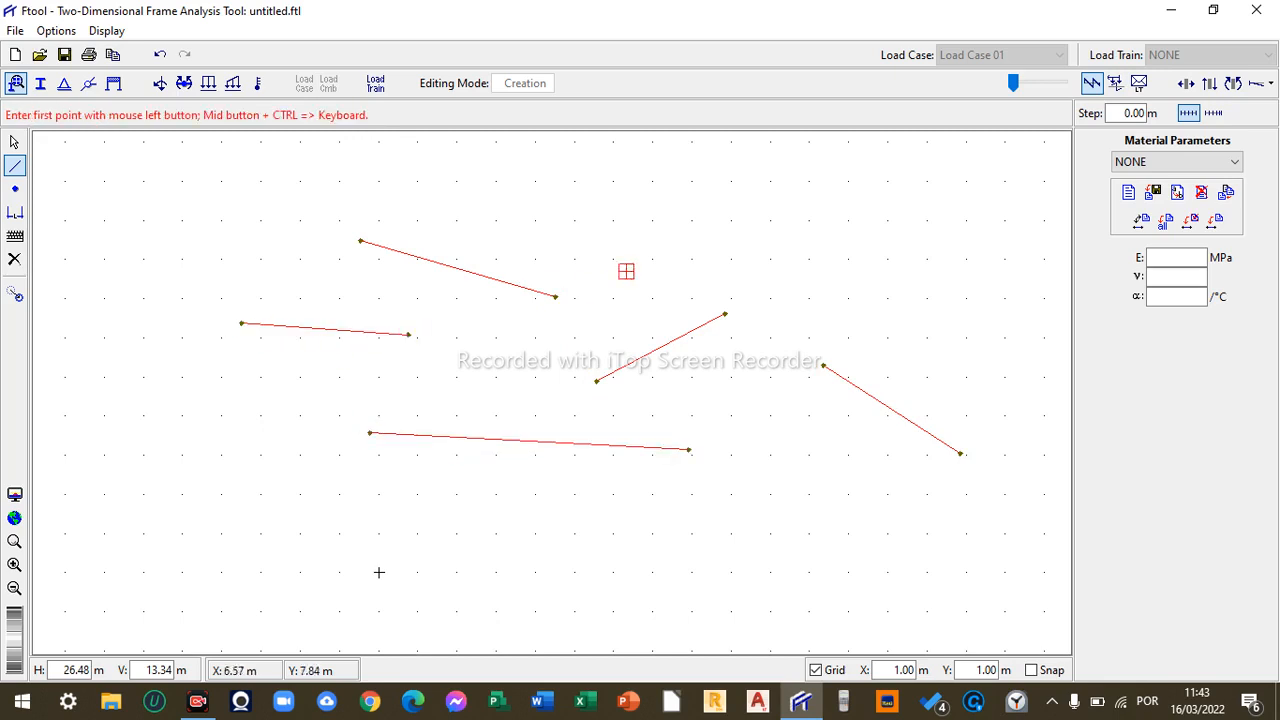
click(720, 274)
click(885, 227)
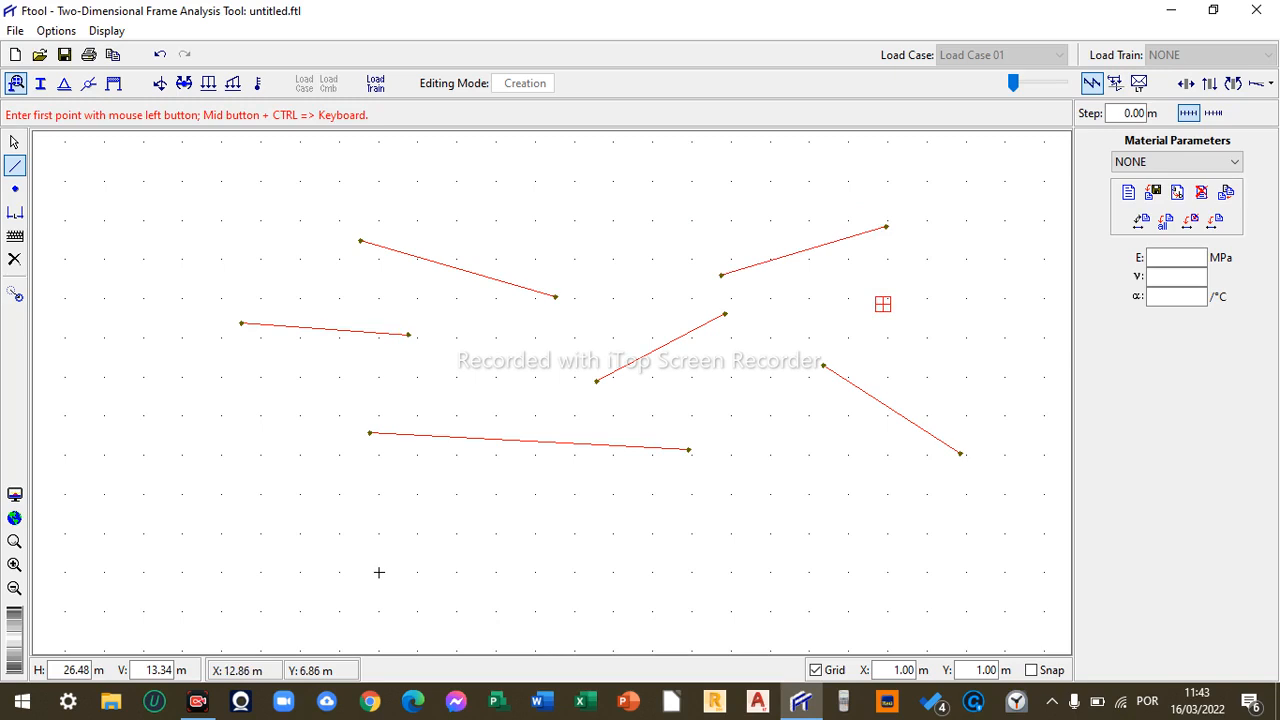
- Turn on snapping and draw a short 1 m horizontal member and an inclined member about 2.2 m long
click(1031, 670)
click(928, 298)
click(887, 298)
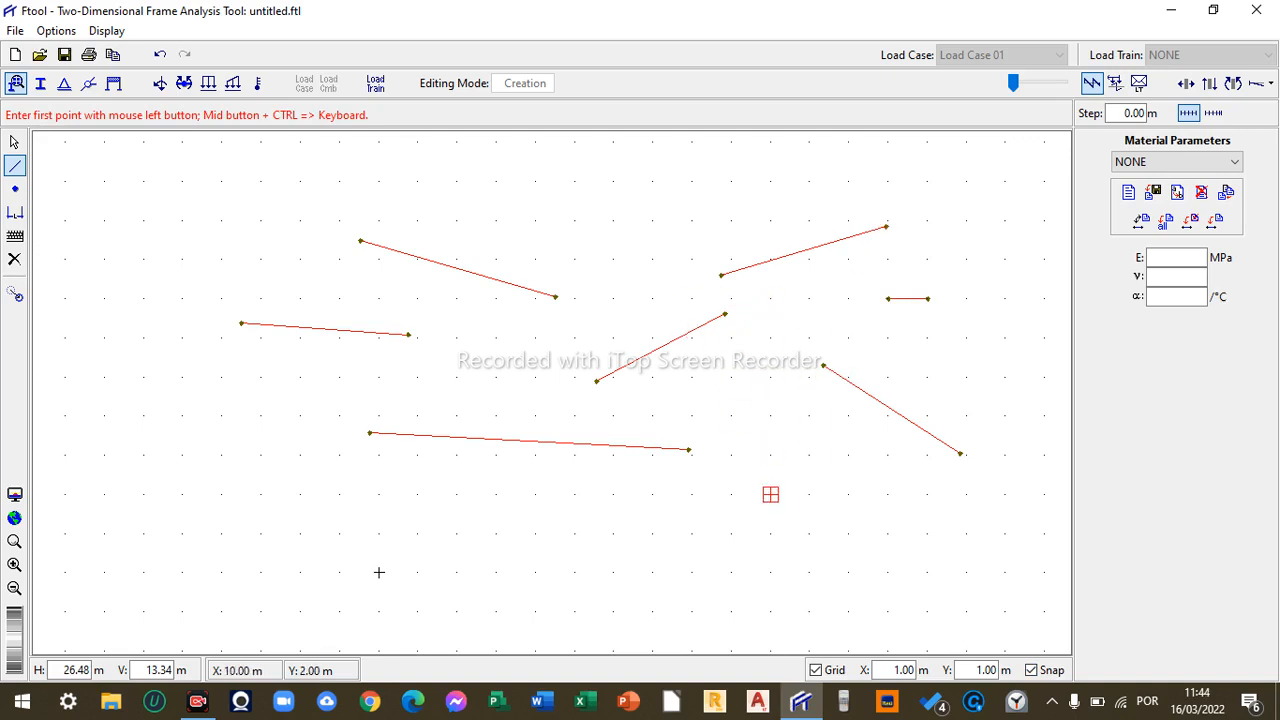
click(810, 415)
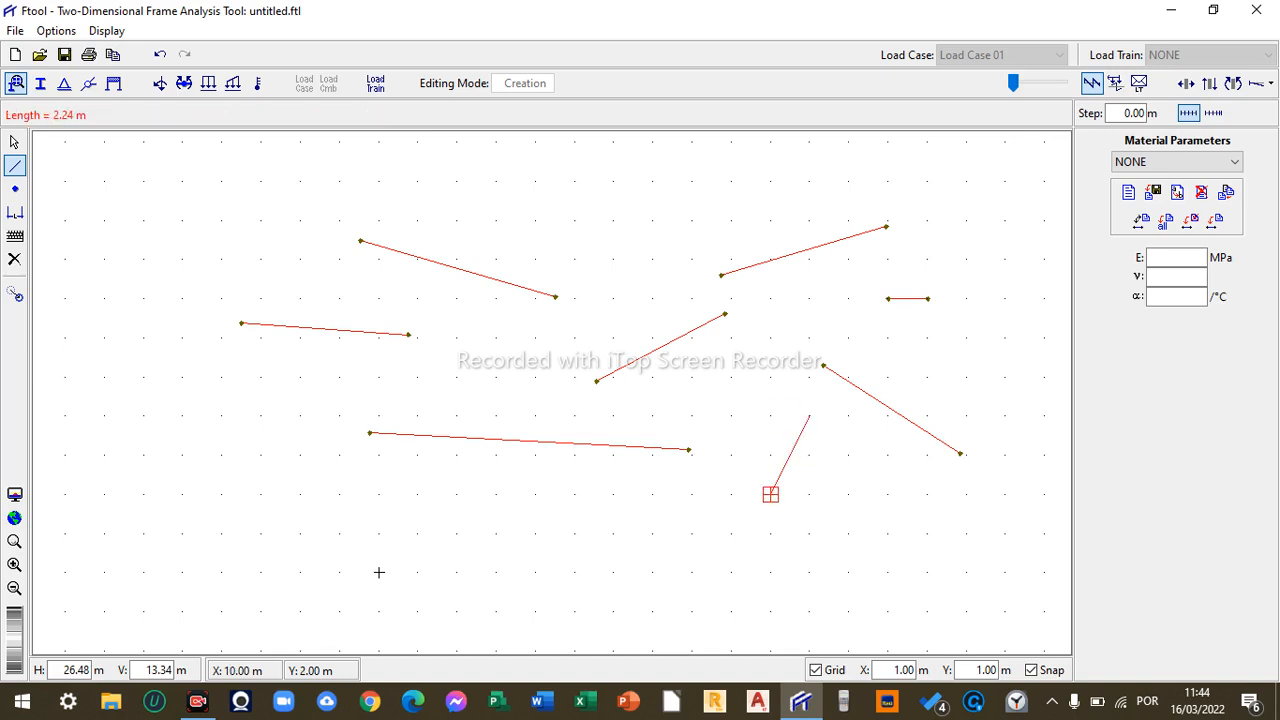
click(732, 494)
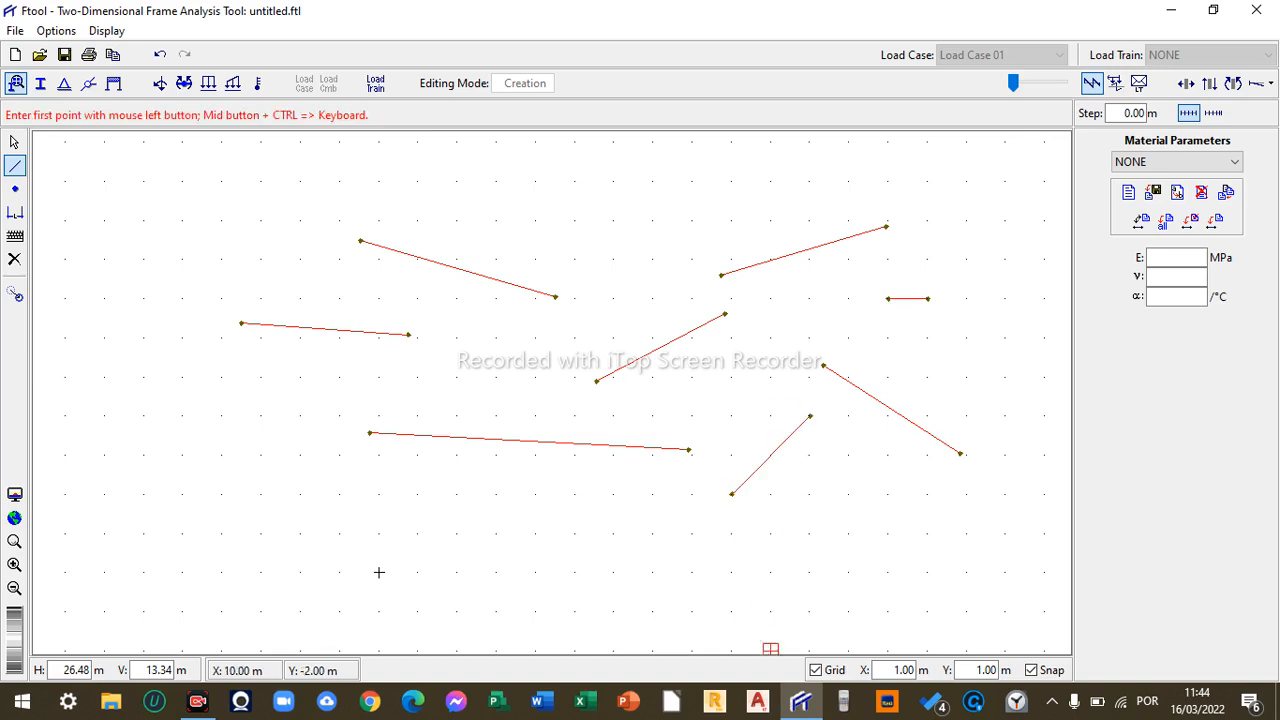
- Hide the grid and draw two members, about 1.6 m and 1.7 m, joining existing member ends into a chain
click(816, 670)
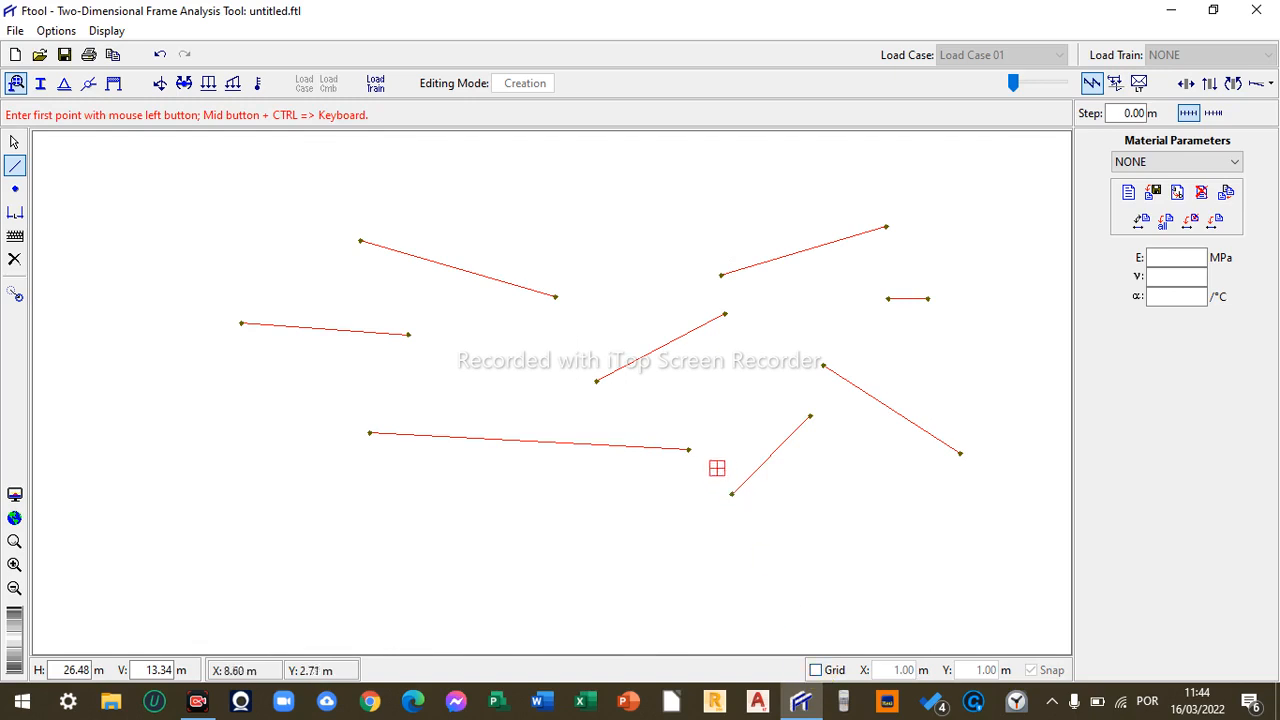
click(689, 450)
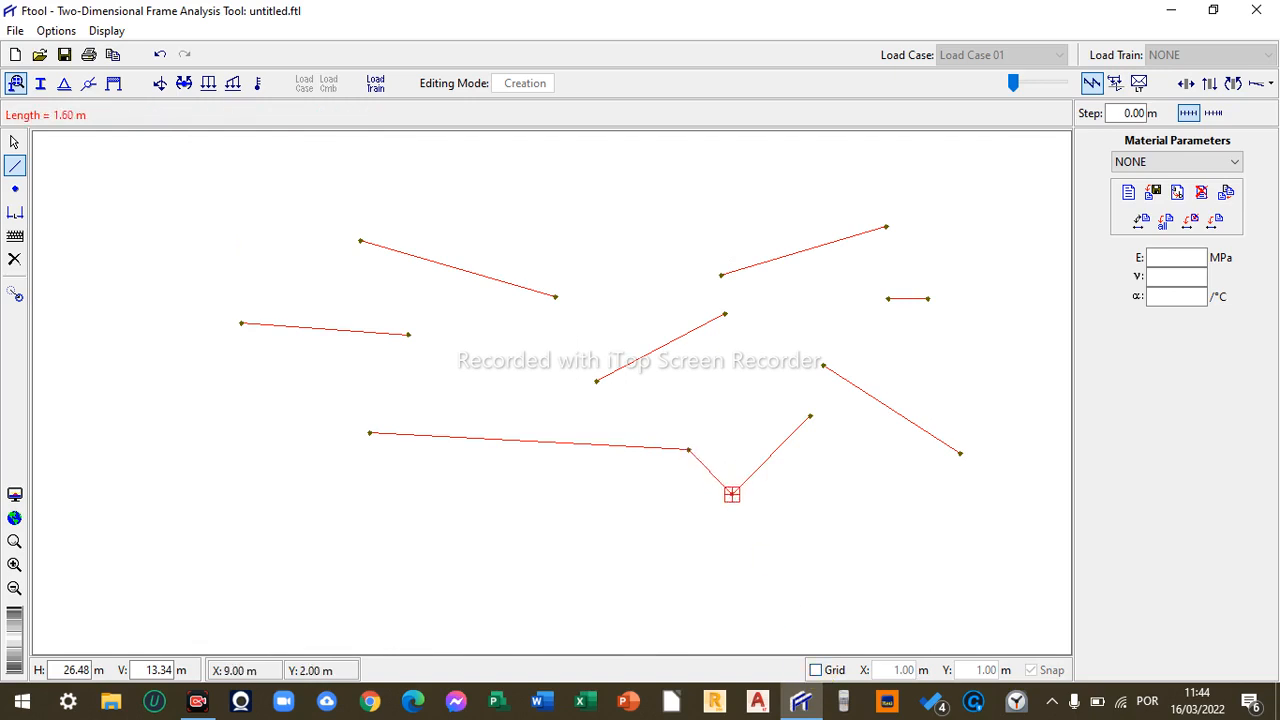
click(732, 494)
click(810, 416)
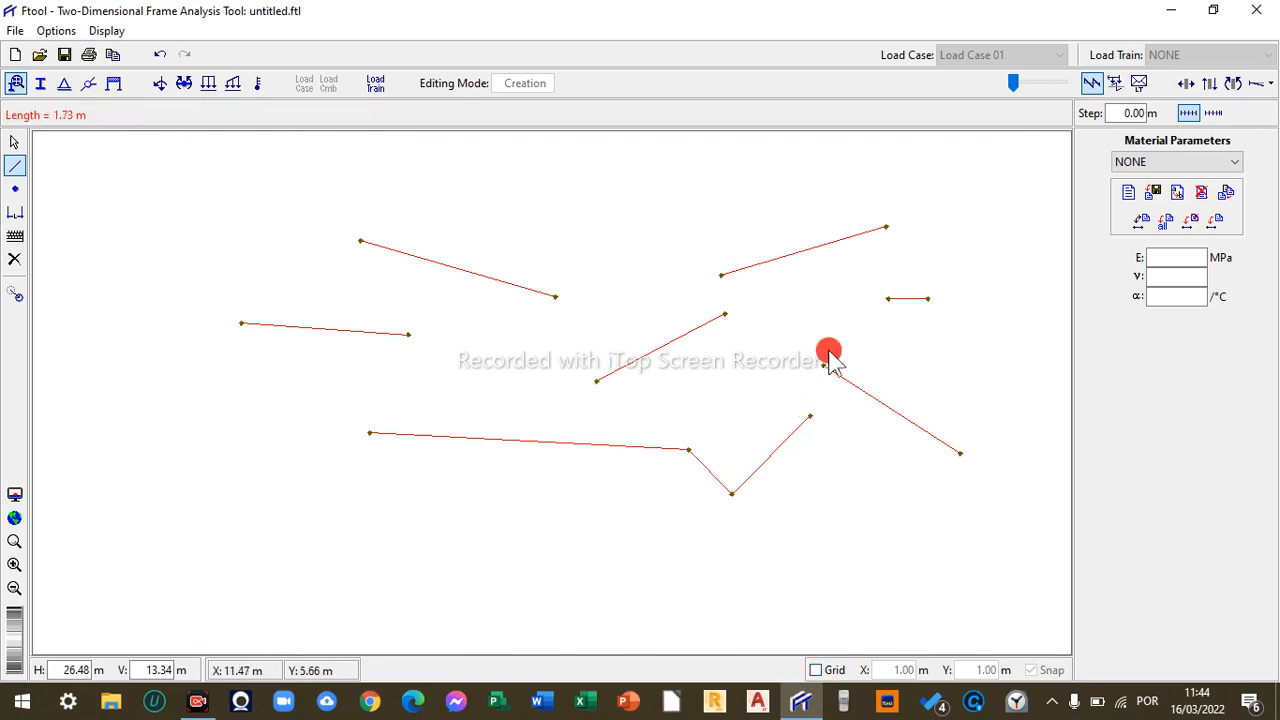
click(829, 352)
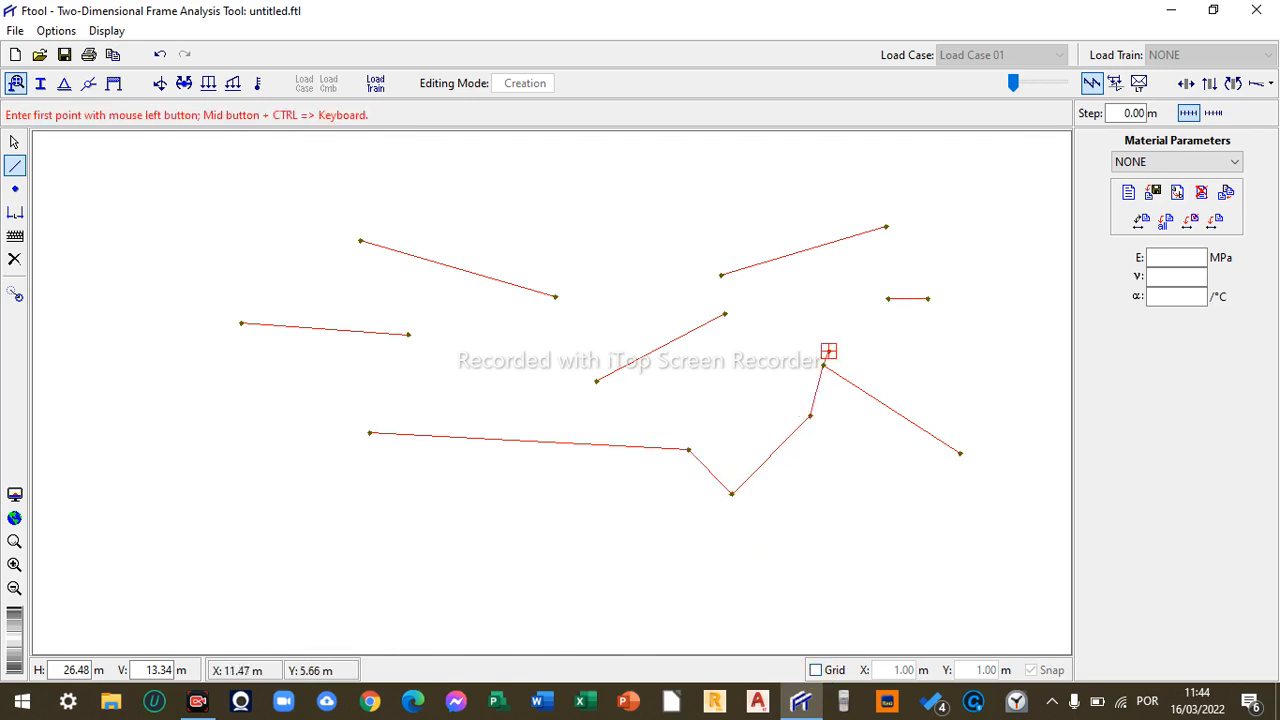
- Draw a member crossing the lower-right inclined member and exit the member tool
click(832, 450)
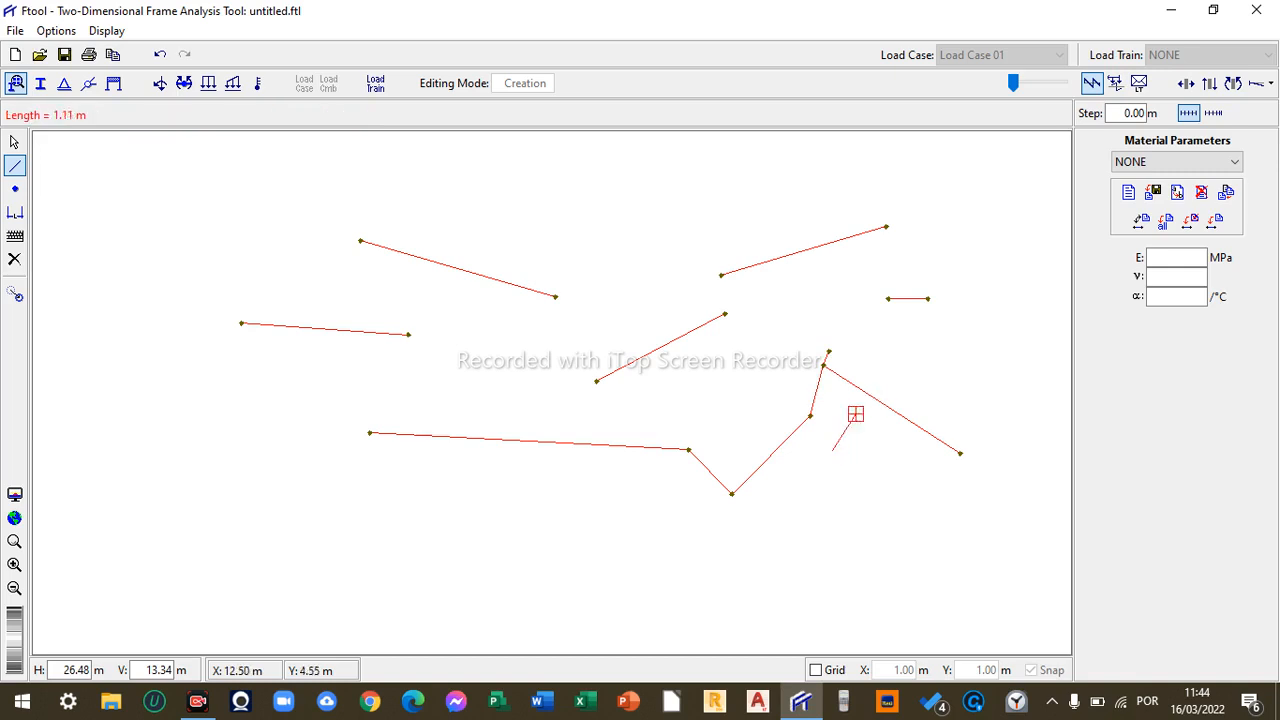
click(924, 351)
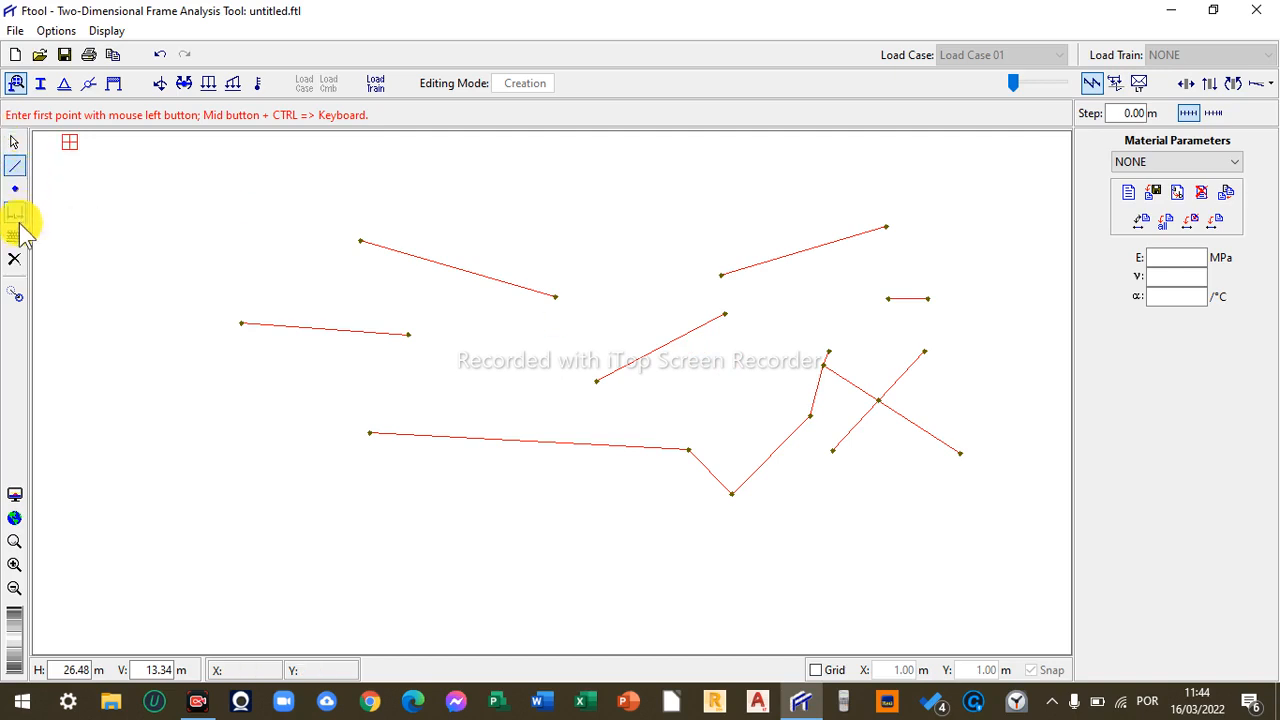
key(Escape)
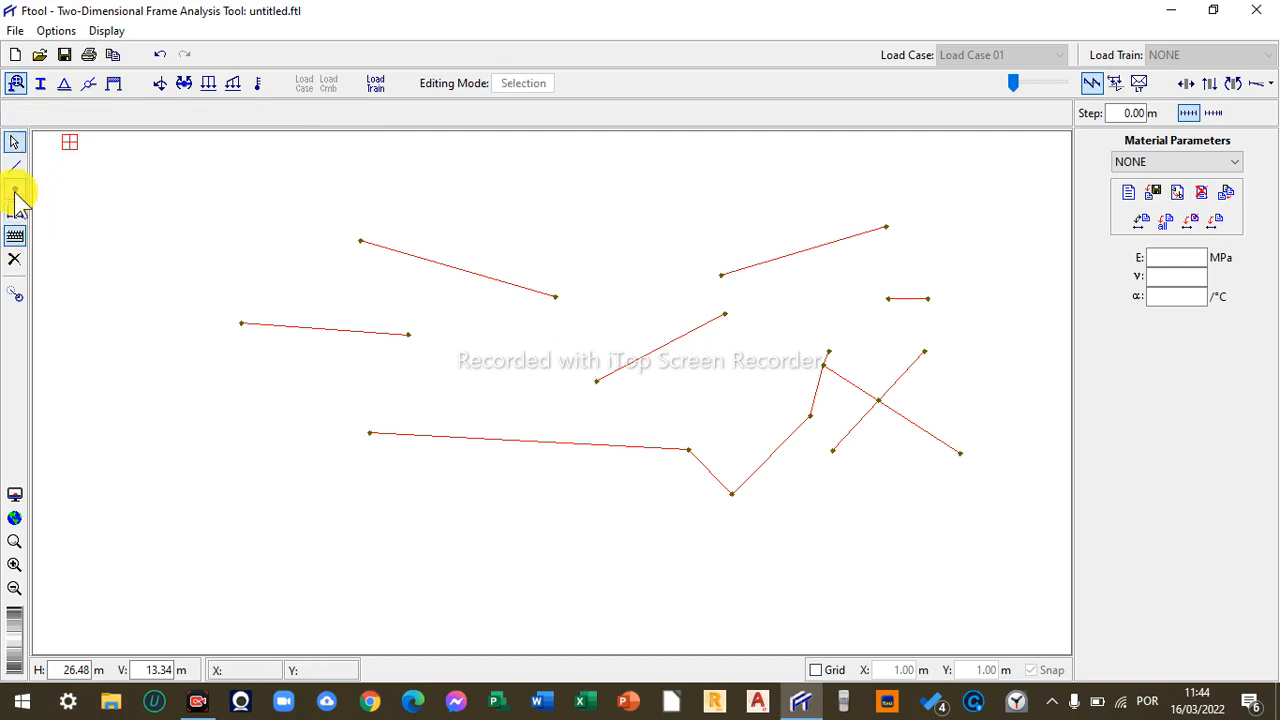
click(15, 190)
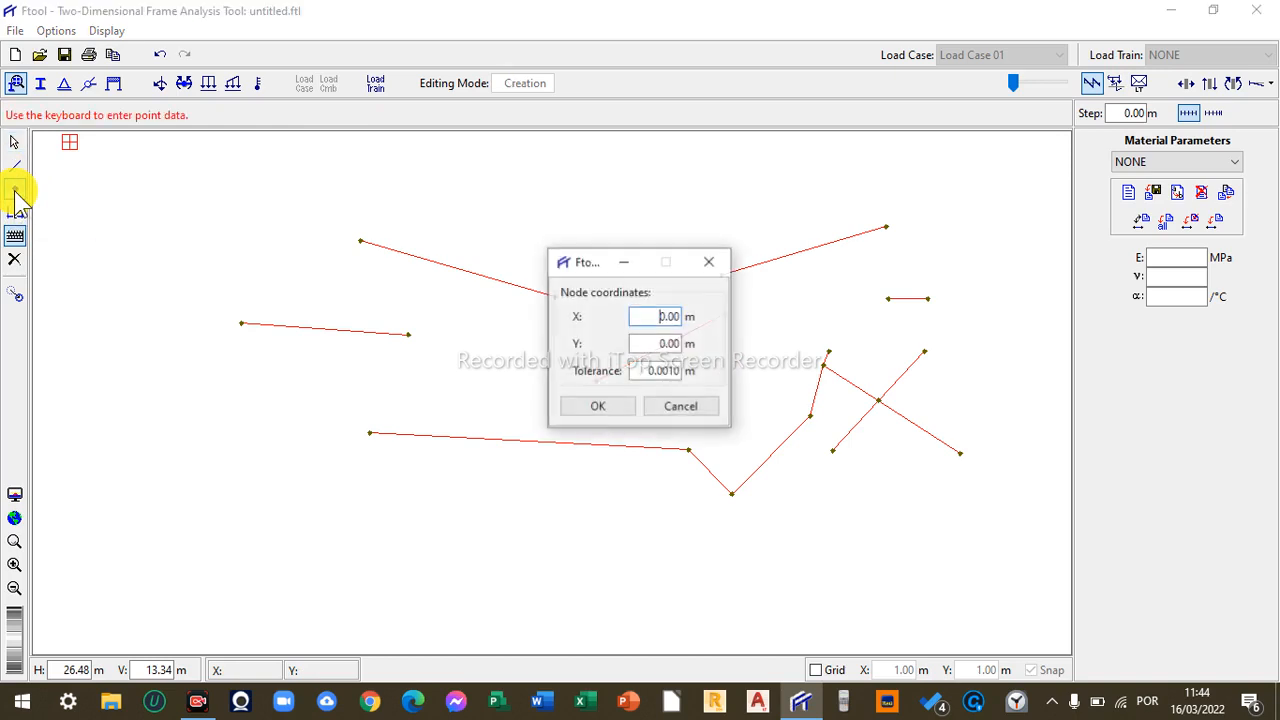
double_click(648, 371)
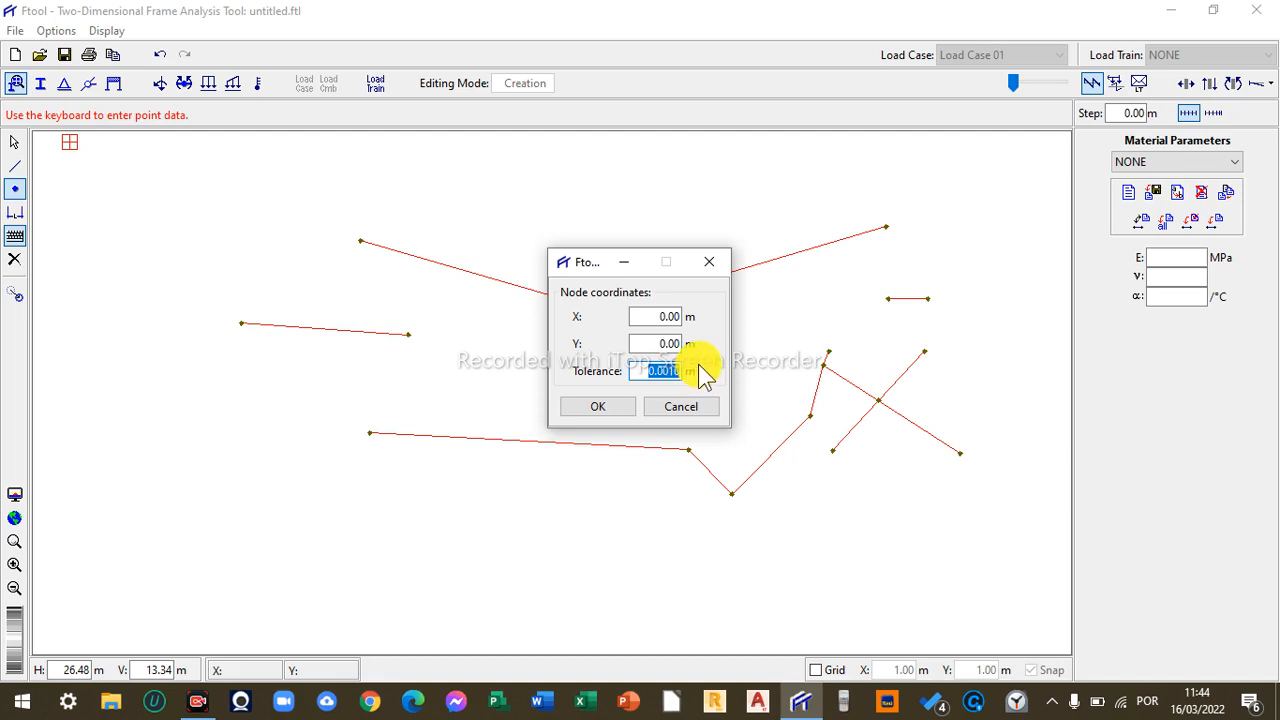
click(716, 265)
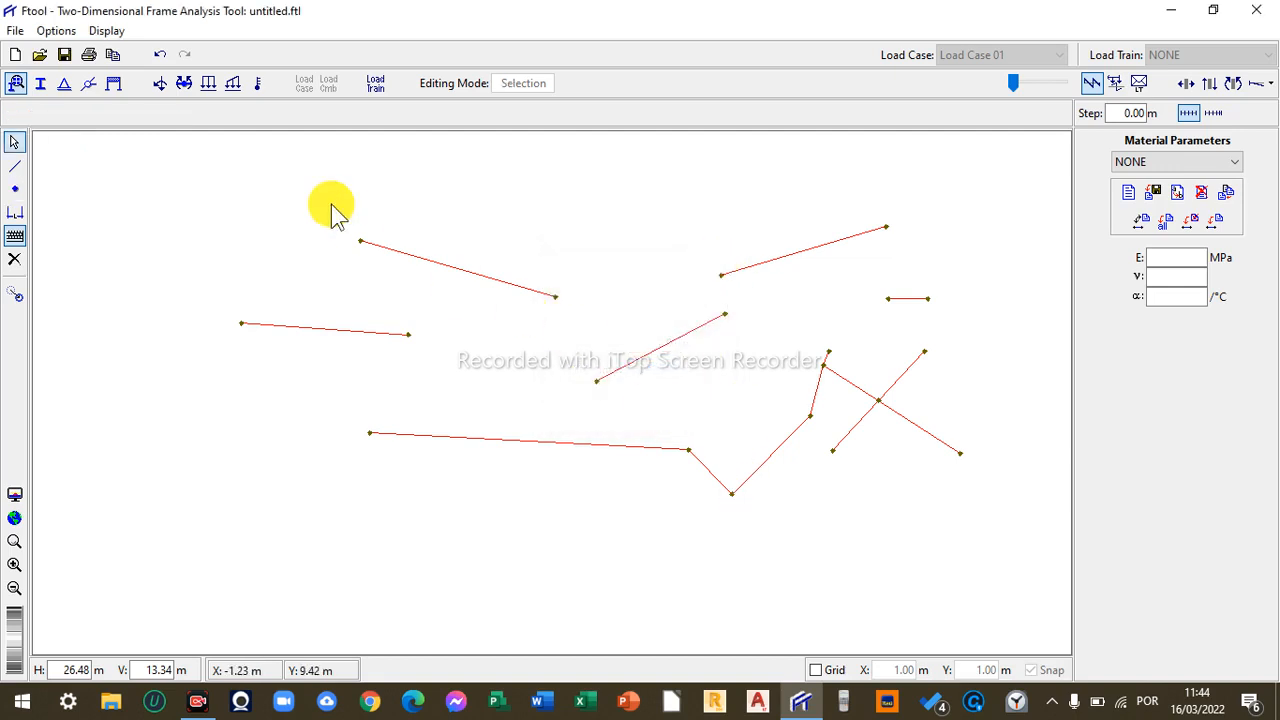
- Start a new model discarding the current changes, and turn the grid and snapping back on
click(15, 55)
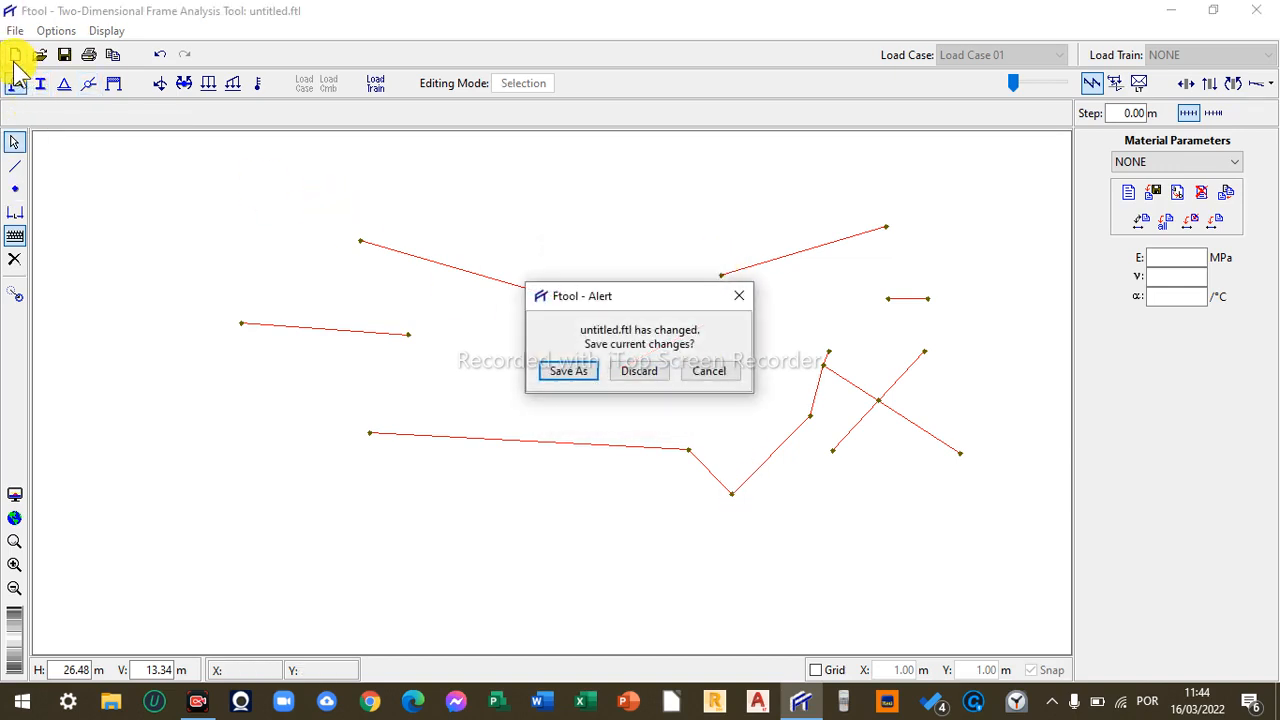
click(634, 375)
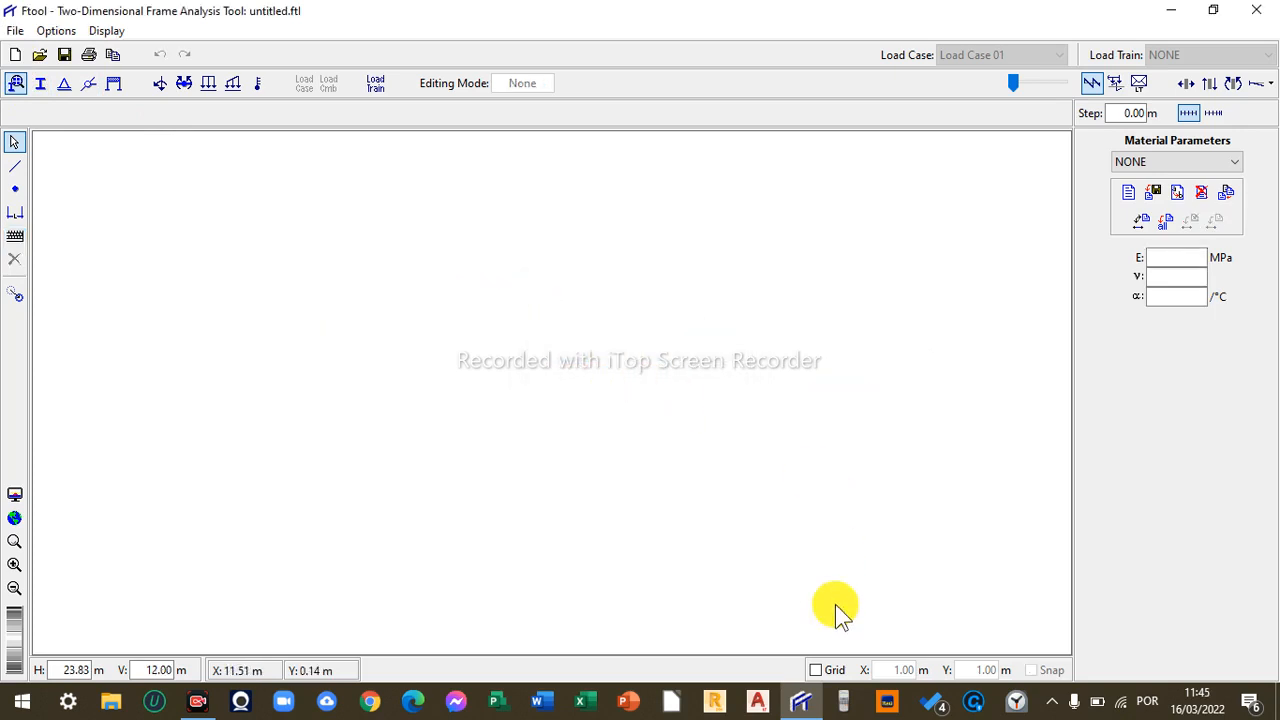
click(815, 670)
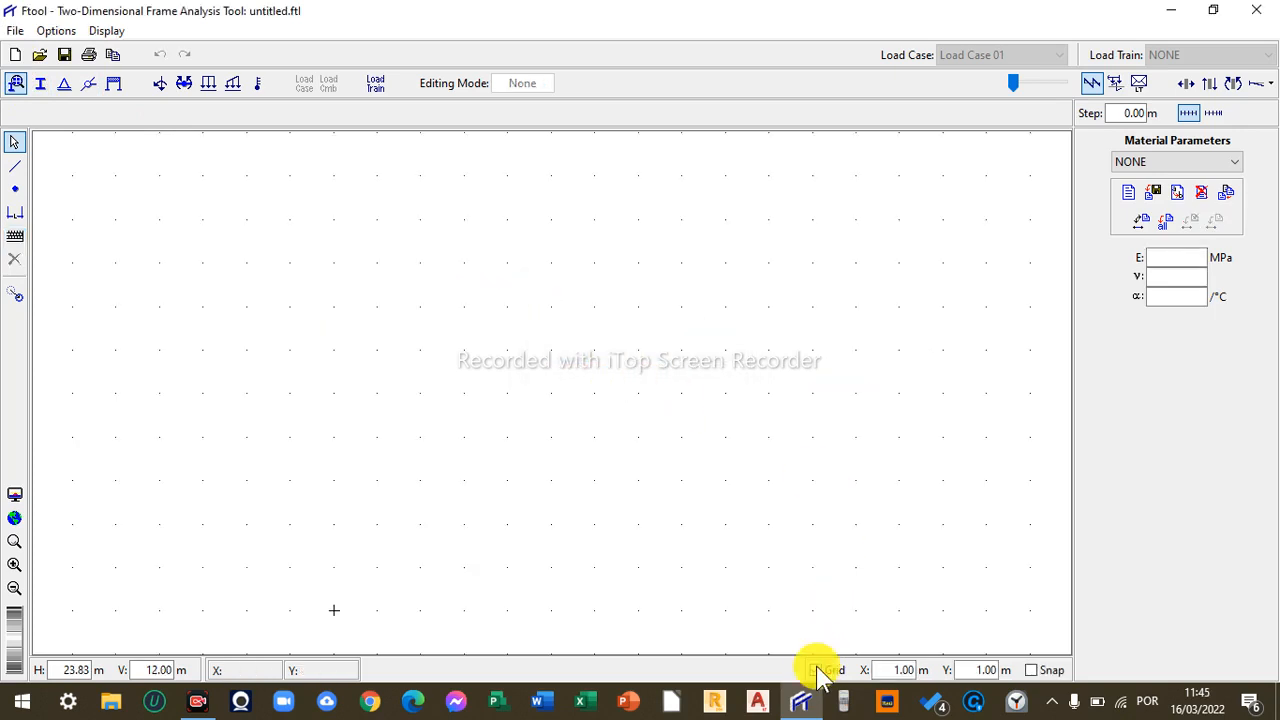
click(1032, 670)
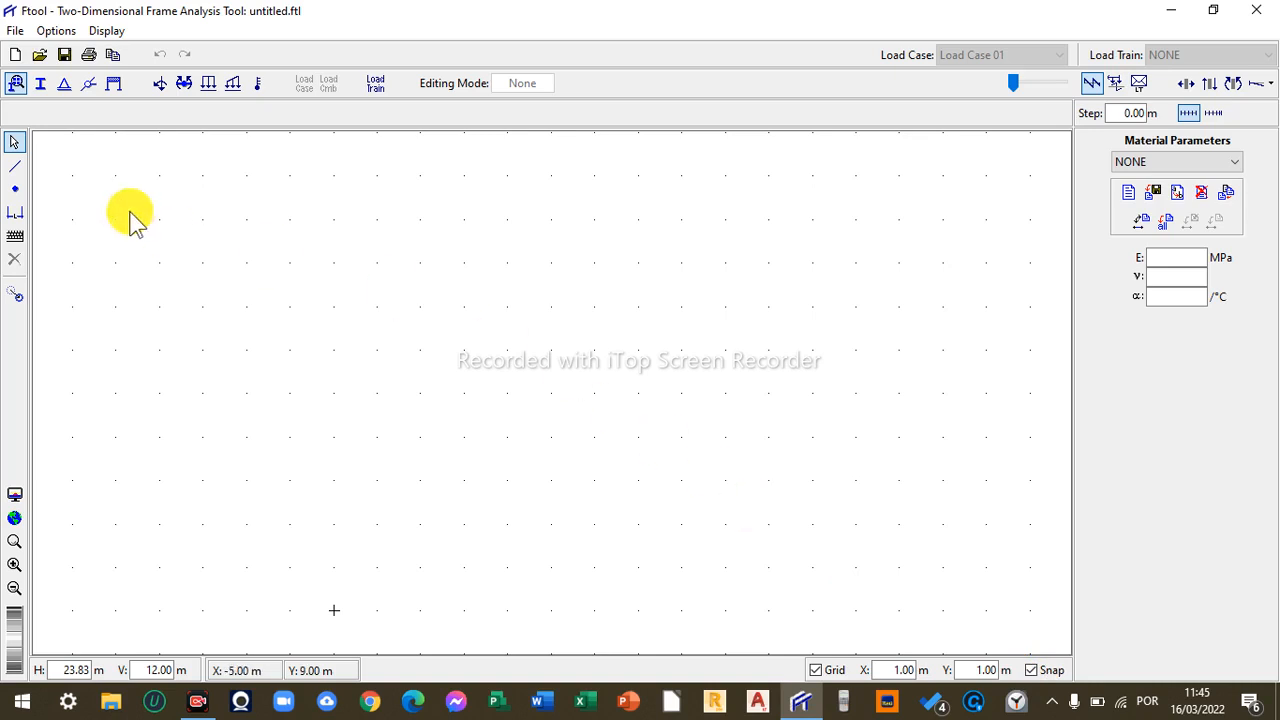
- Draw a vertical 6 m member from point (-3, 1) up to (-3, 7)
click(16, 166)
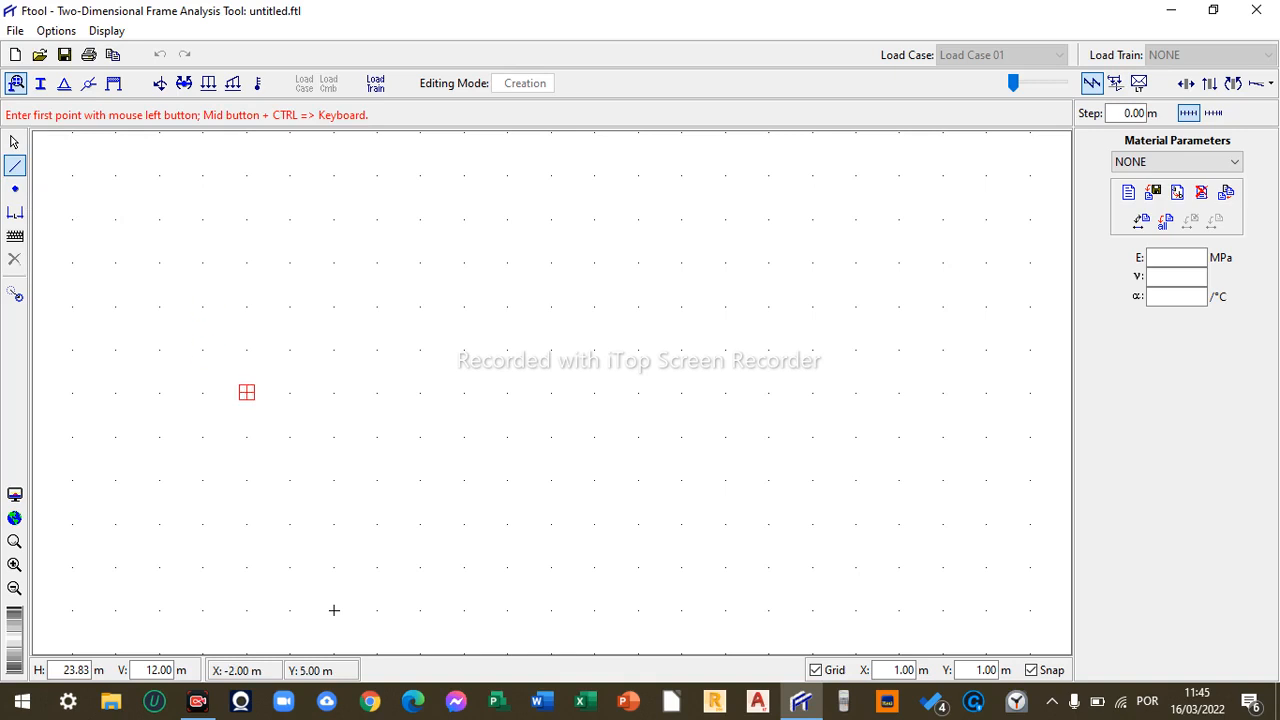
click(203, 567)
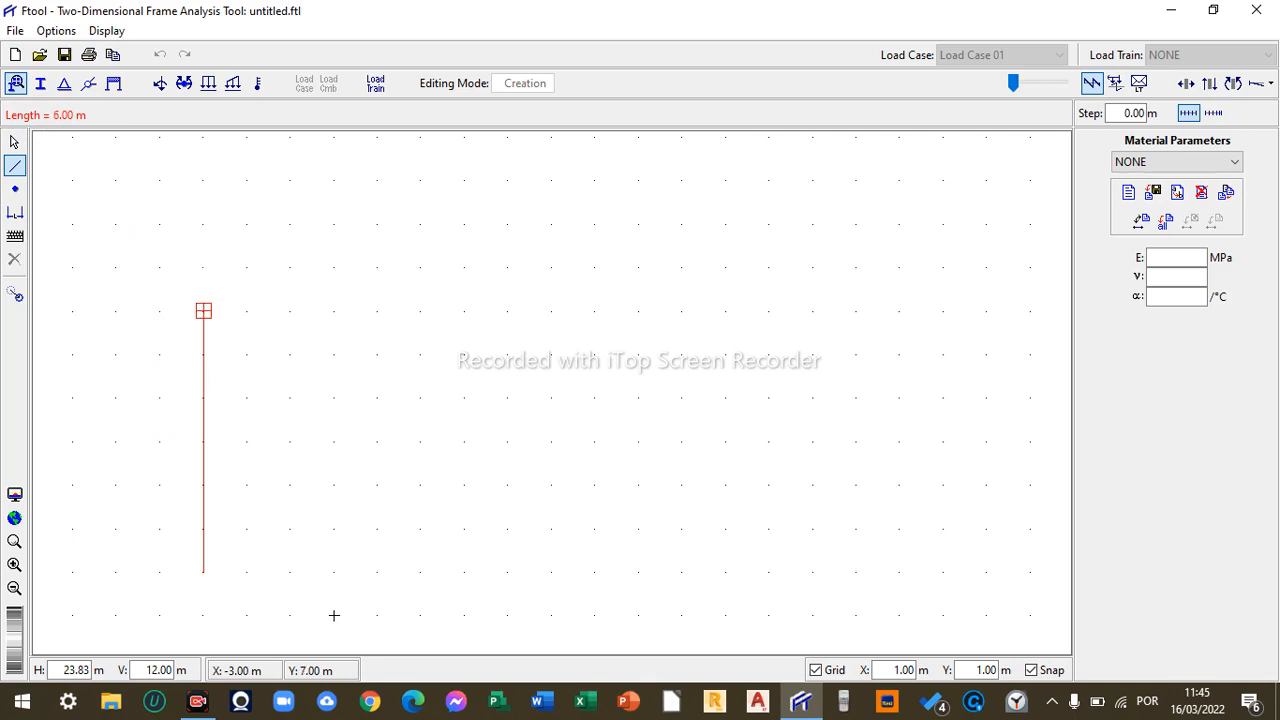
click(203, 311)
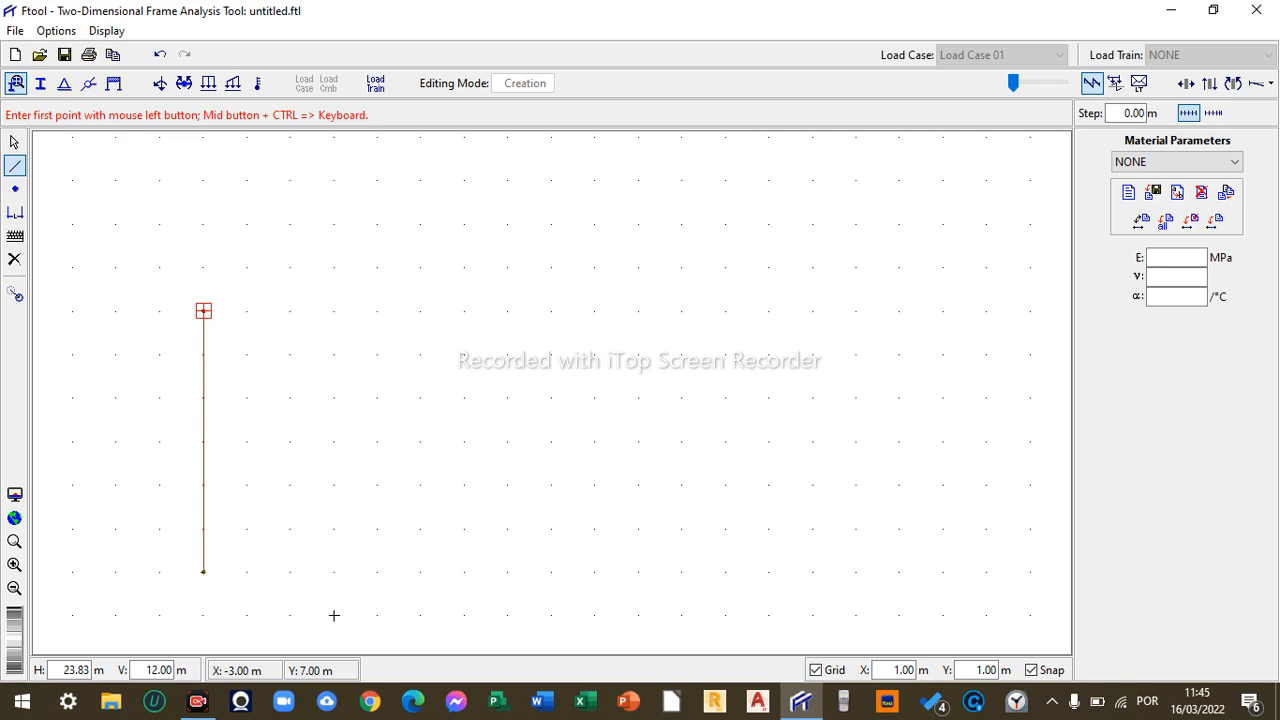
- Draw a 12 m horizontal beam along y = 7 in two 6 m members to (9, 7), and a 6 m column down to (9, 1)
click(203, 311)
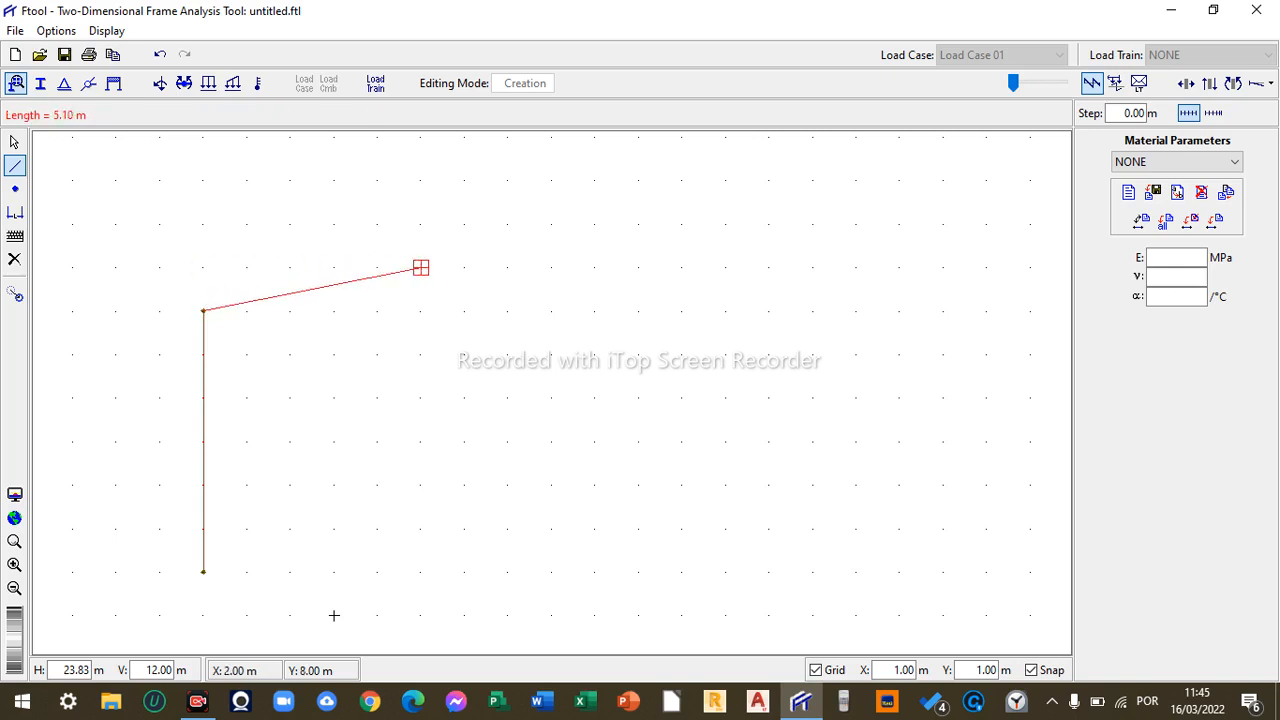
click(464, 311)
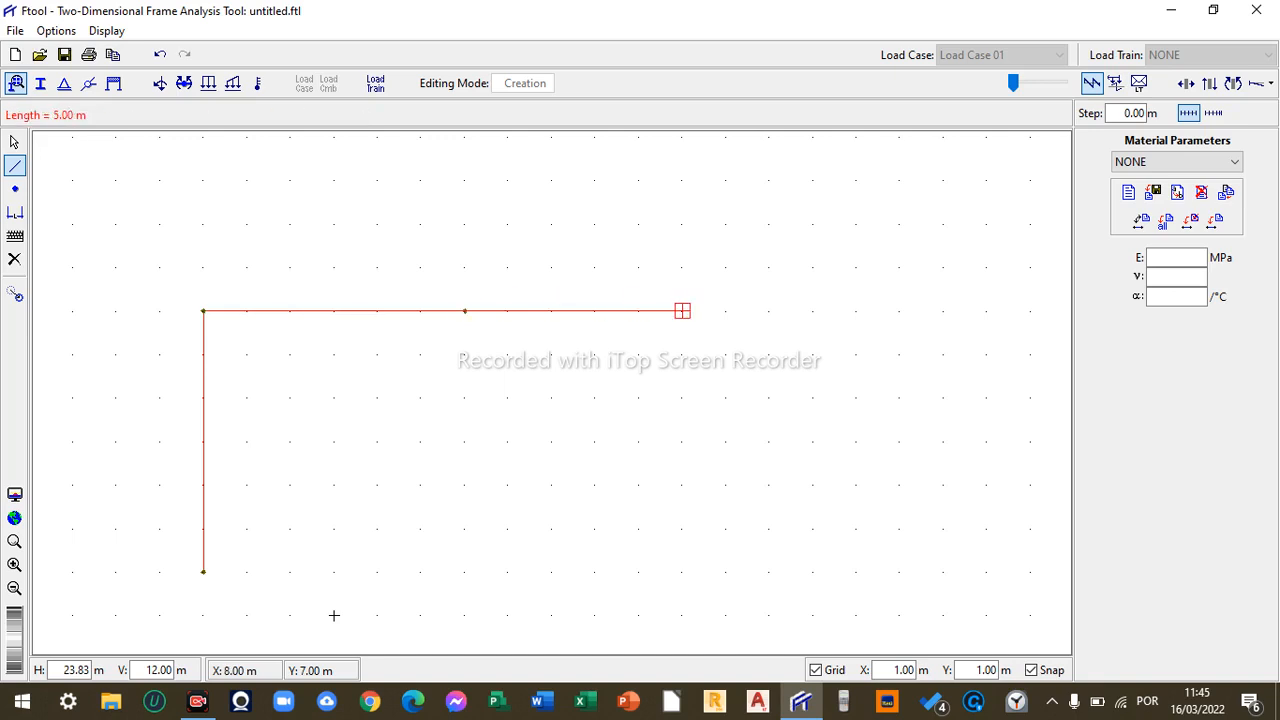
click(725, 311)
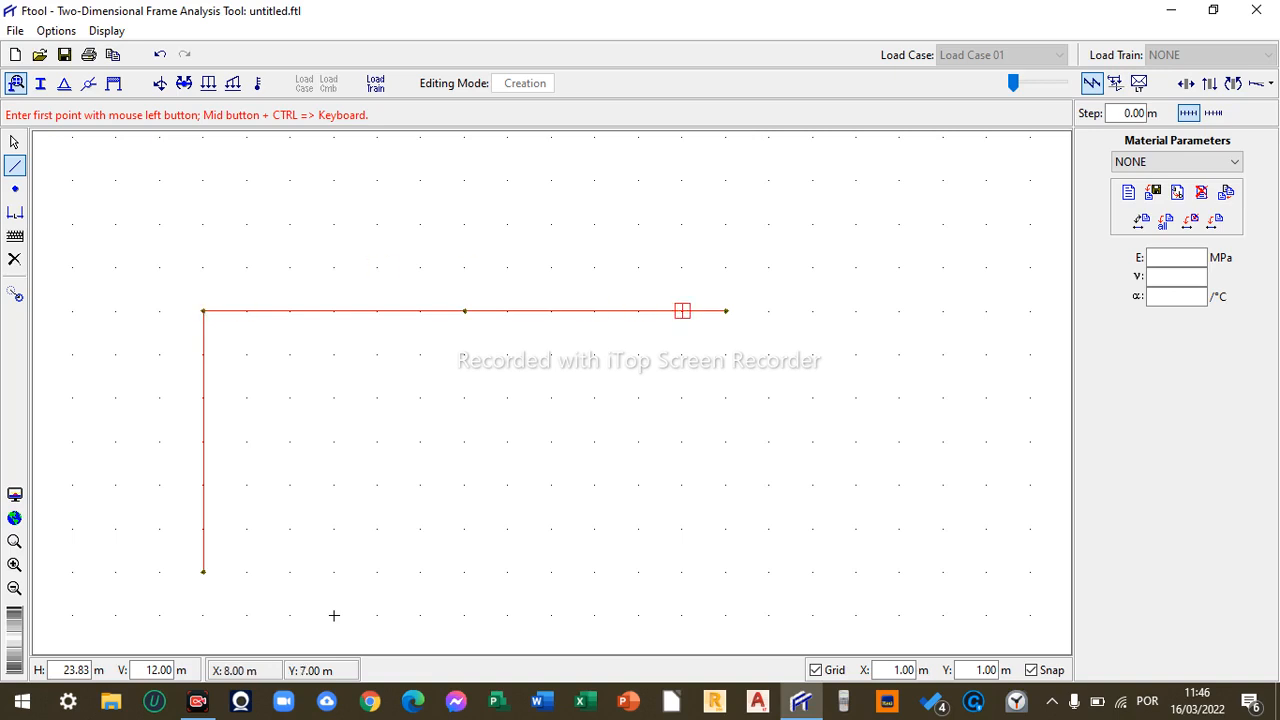
click(725, 310)
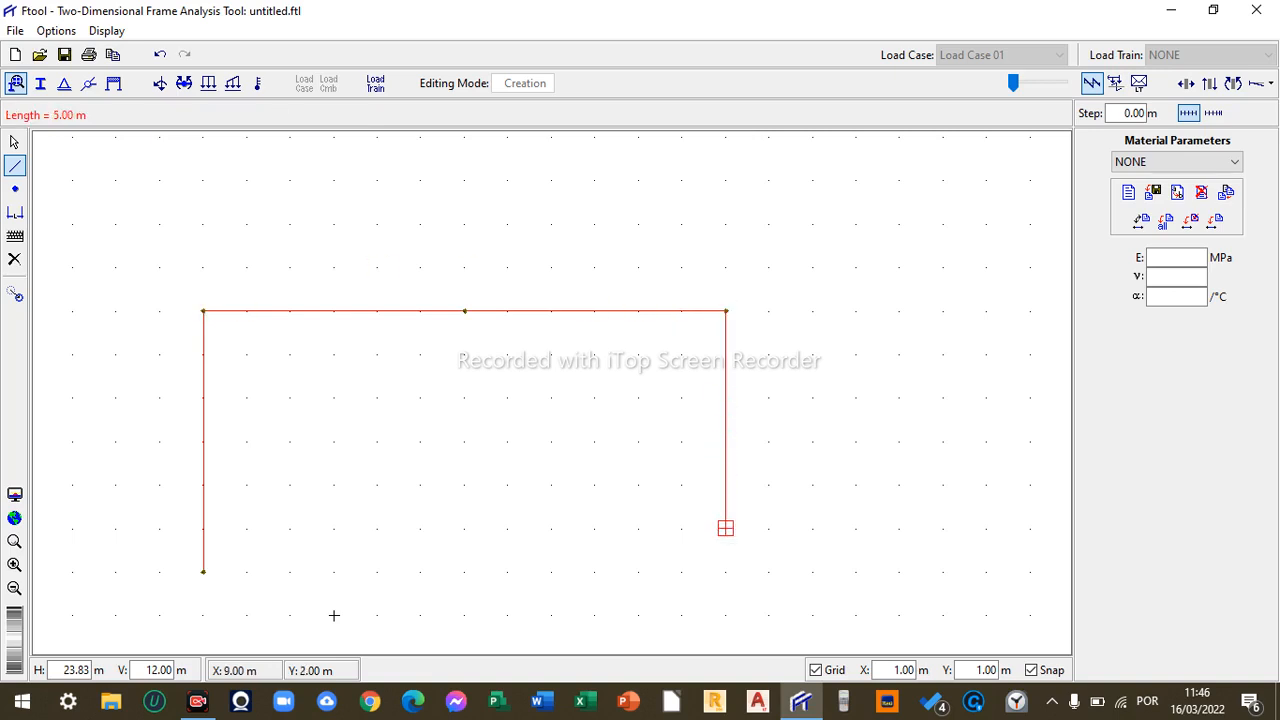
click(725, 571)
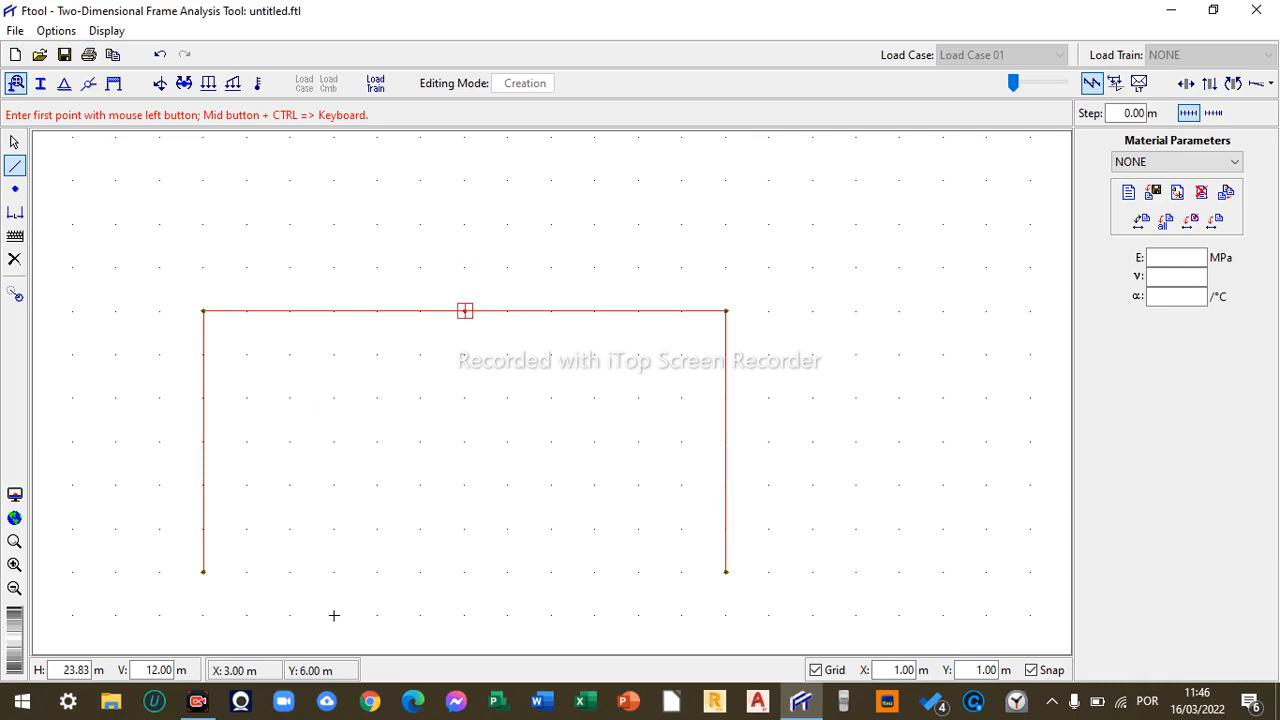
- Try a 0.60 m grid Y spacing and restore it to 1 m
double_click(978, 670)
text(0.6)
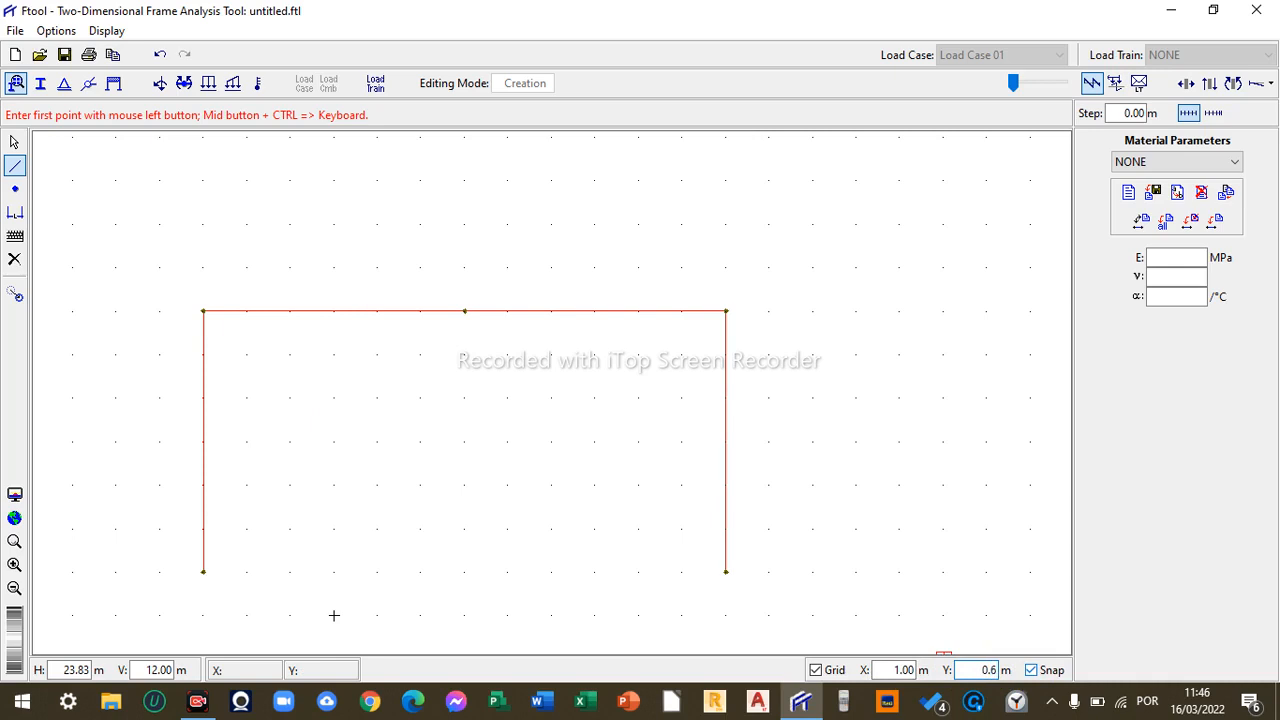
text(0)
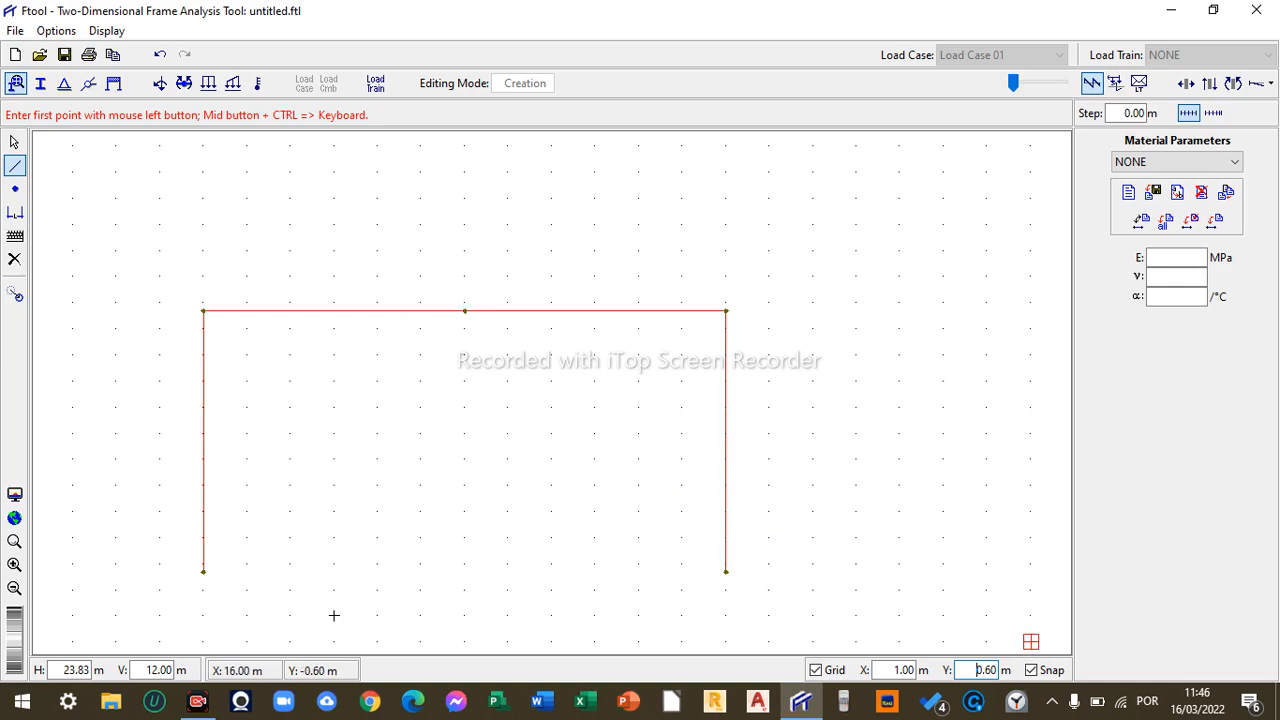
double_click(975, 670)
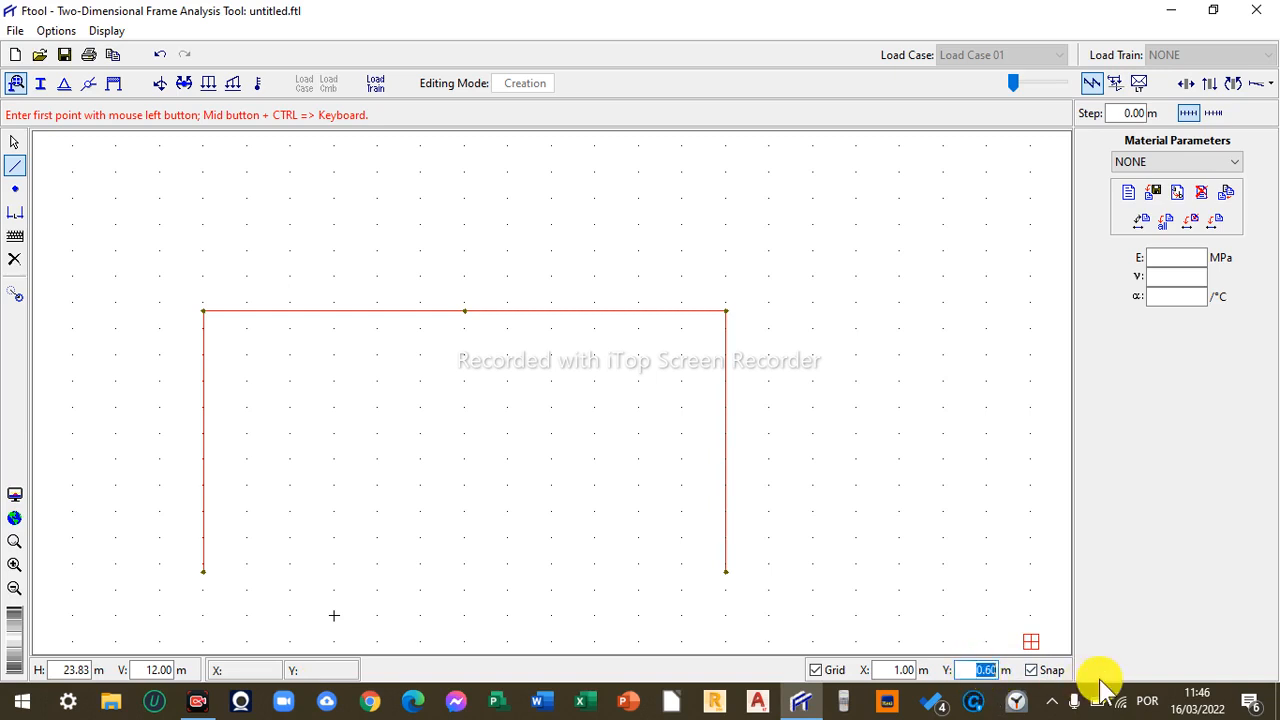
text(1)
key(Return)
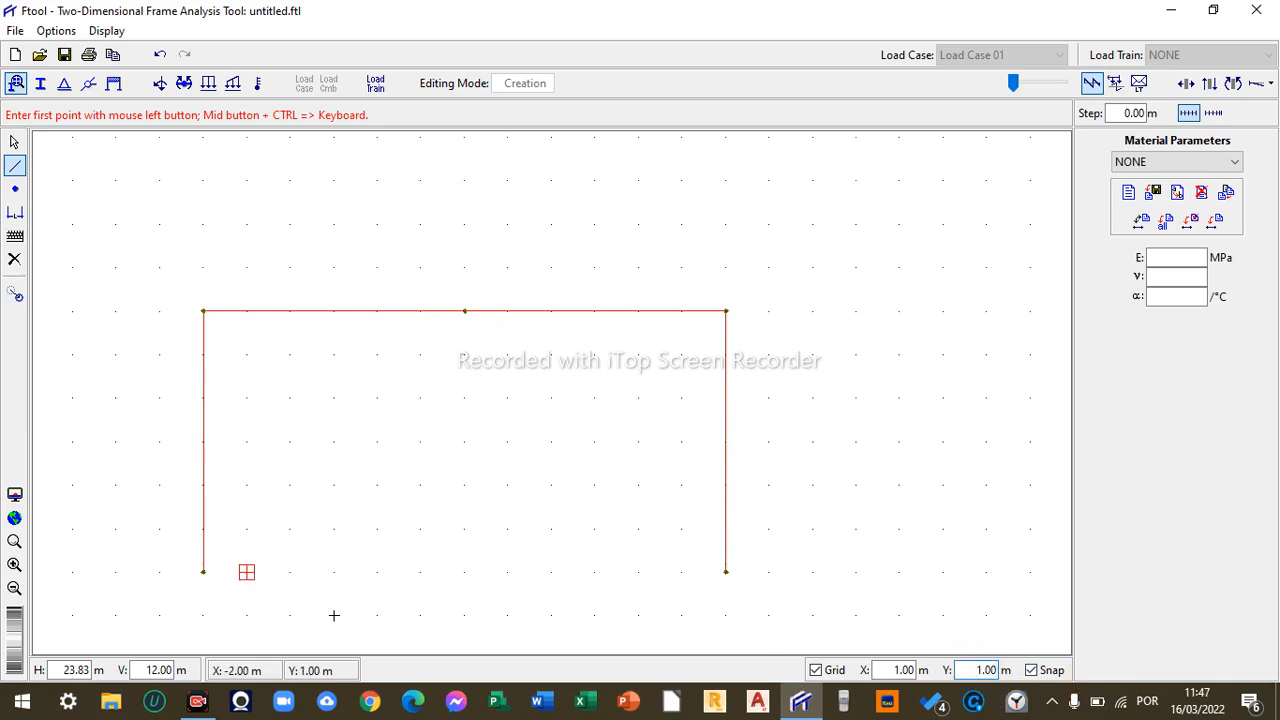
- Insert a node at coordinates X 3 m, Y 7.6 m using keyboard entry
click(14, 142)
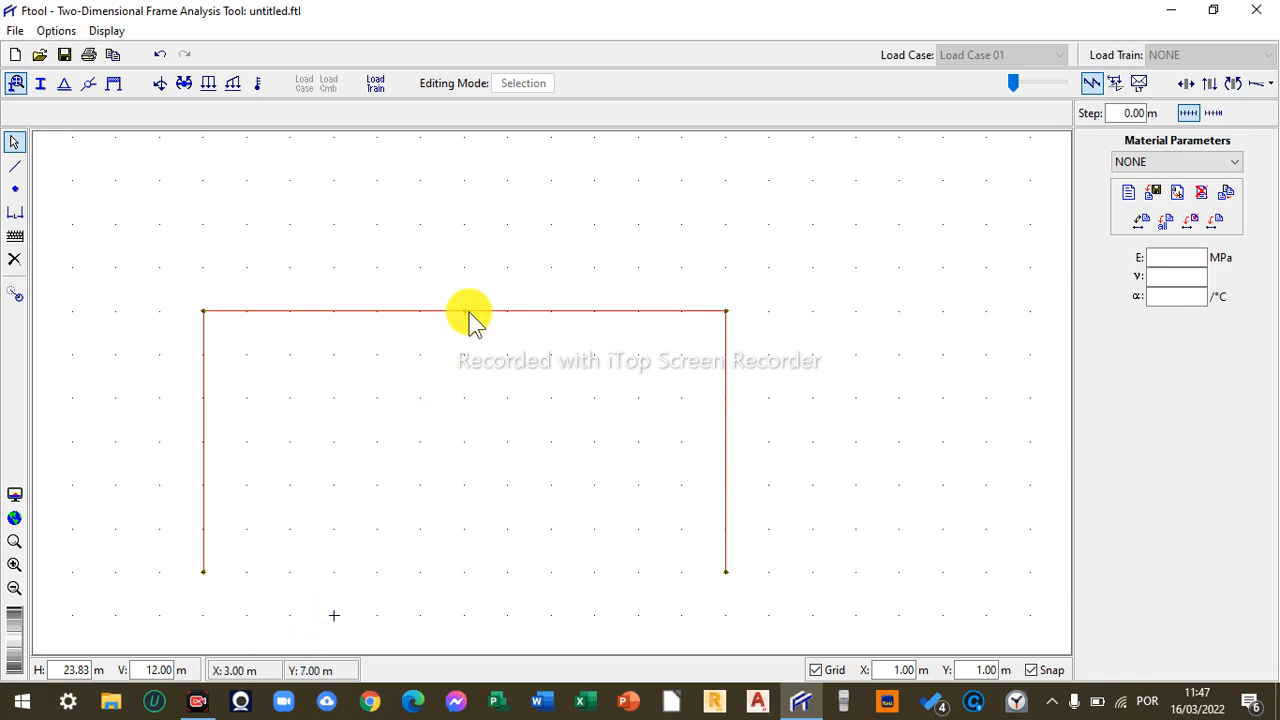
click(15, 189)
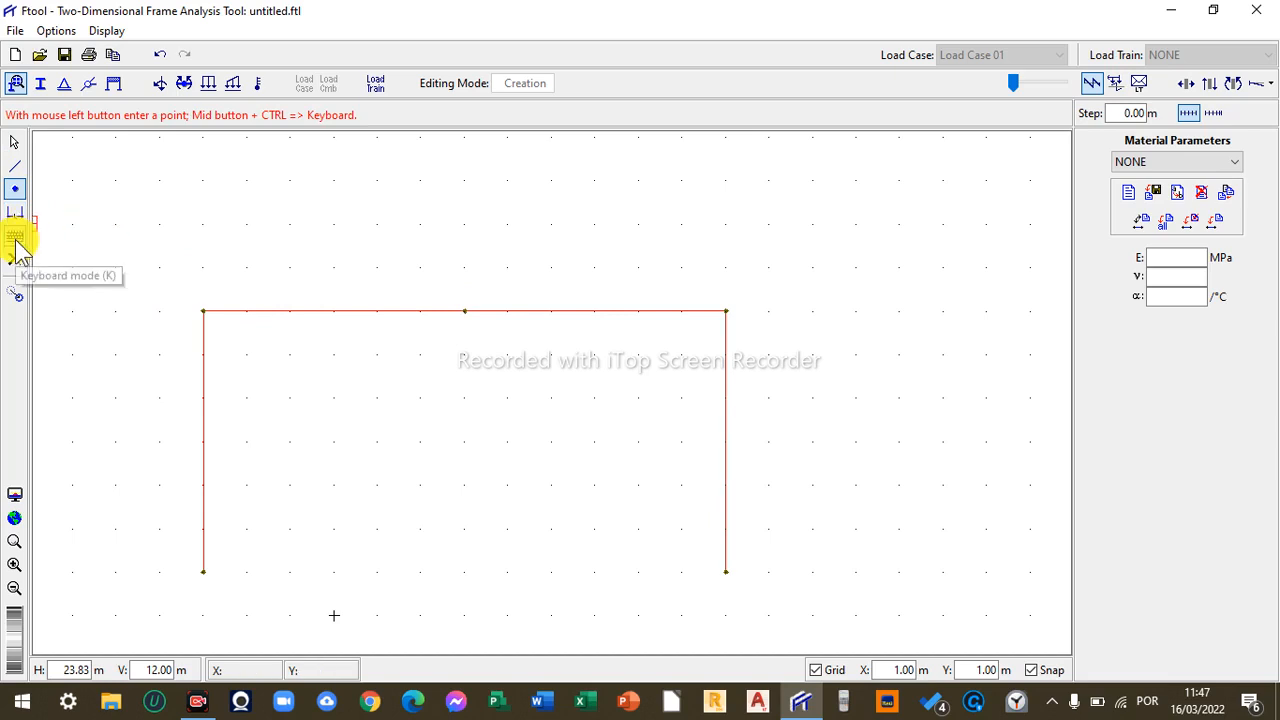
key(Escape)
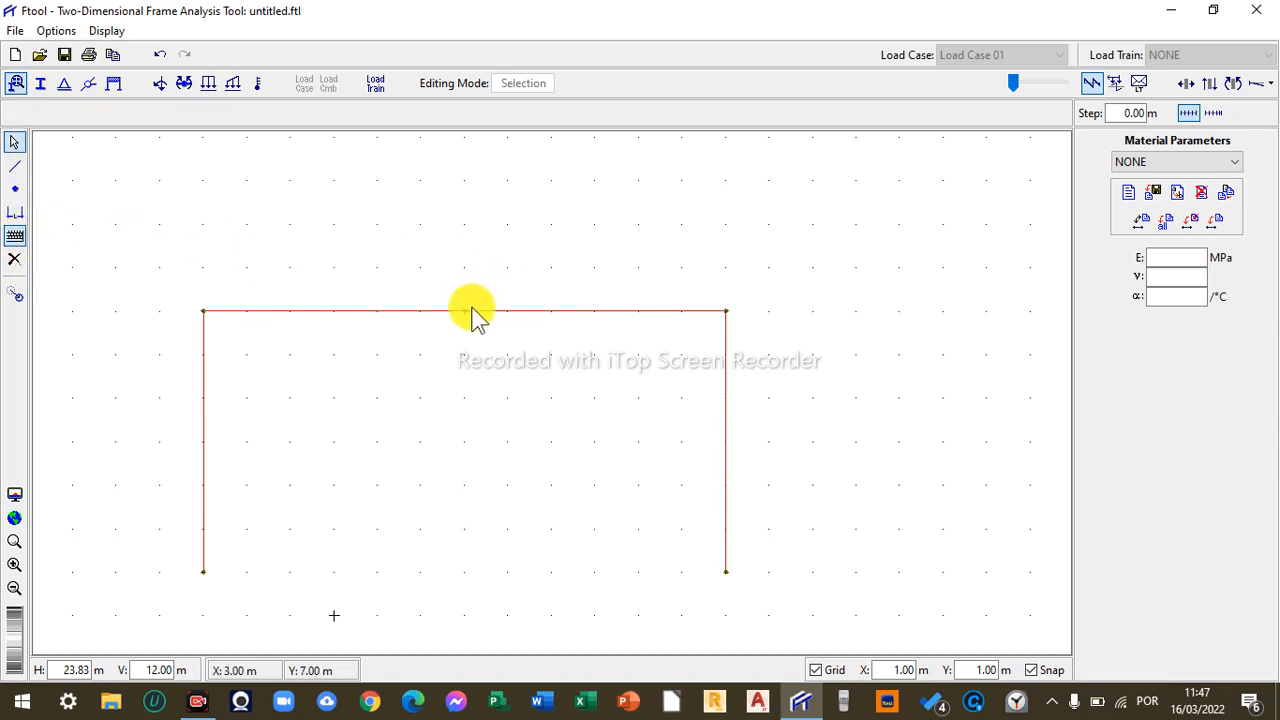
click(15, 189)
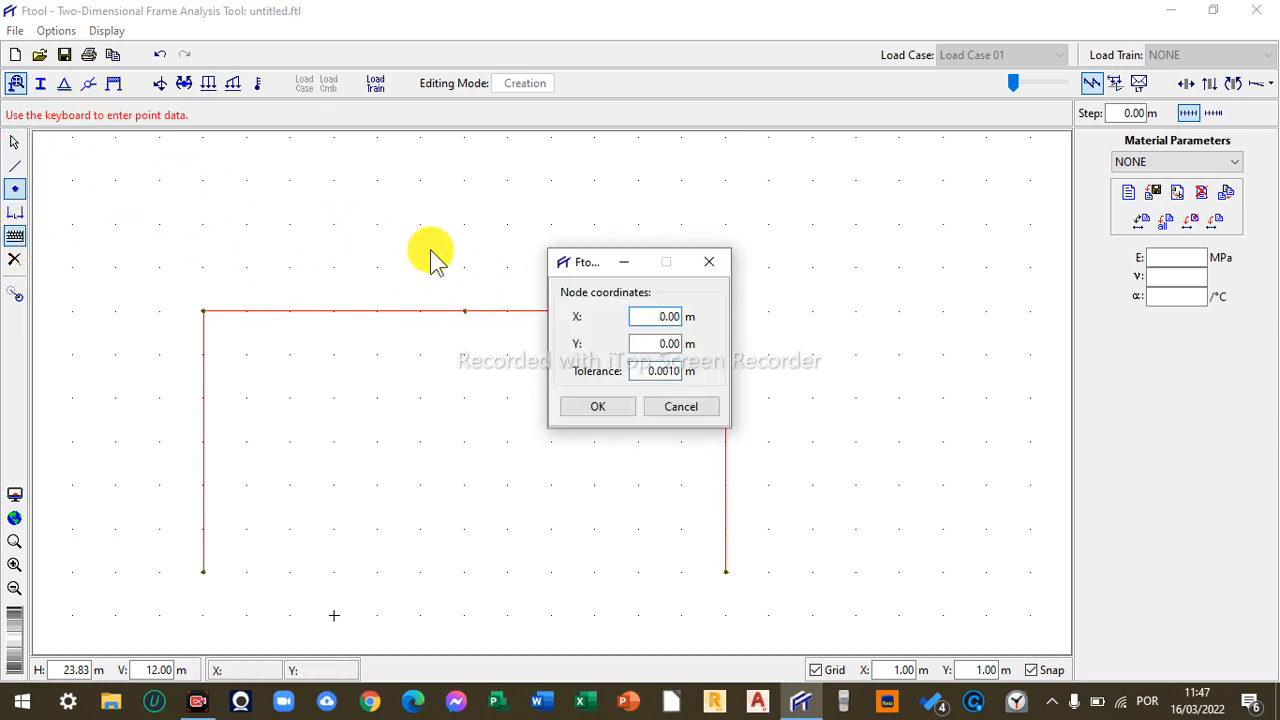
drag(666, 314, 636, 343)
text(3)
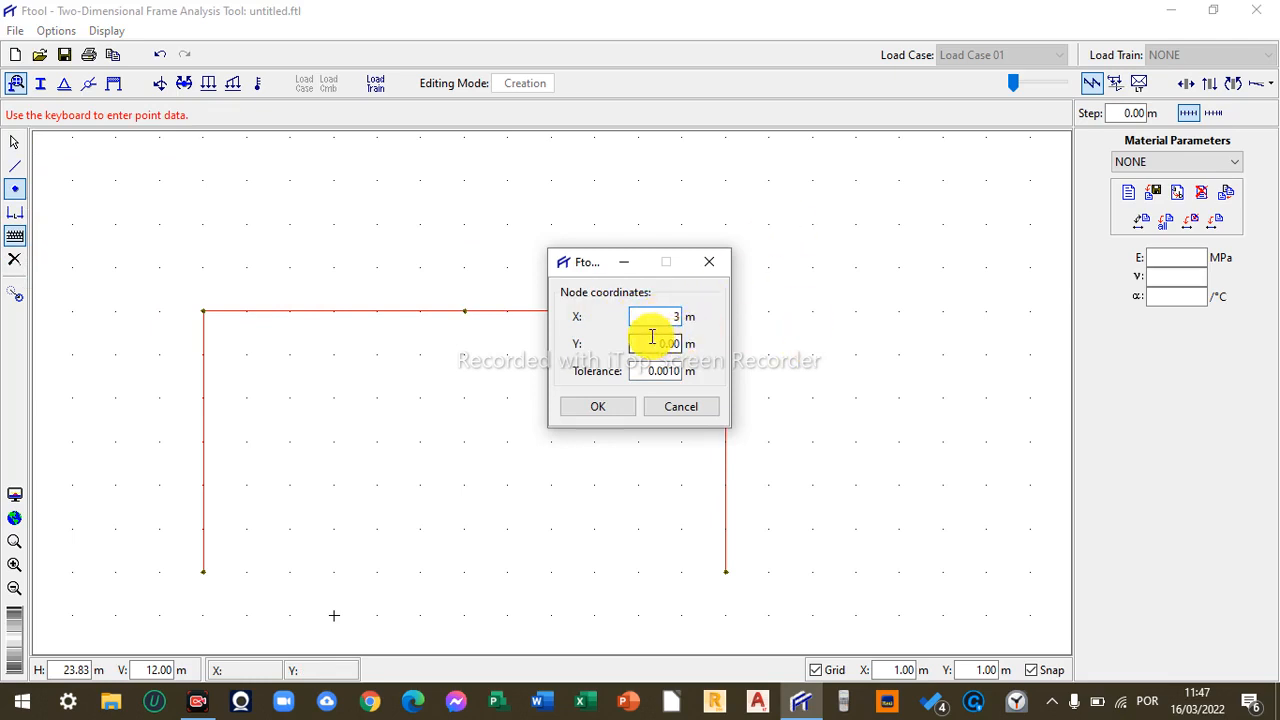
text(7.6)
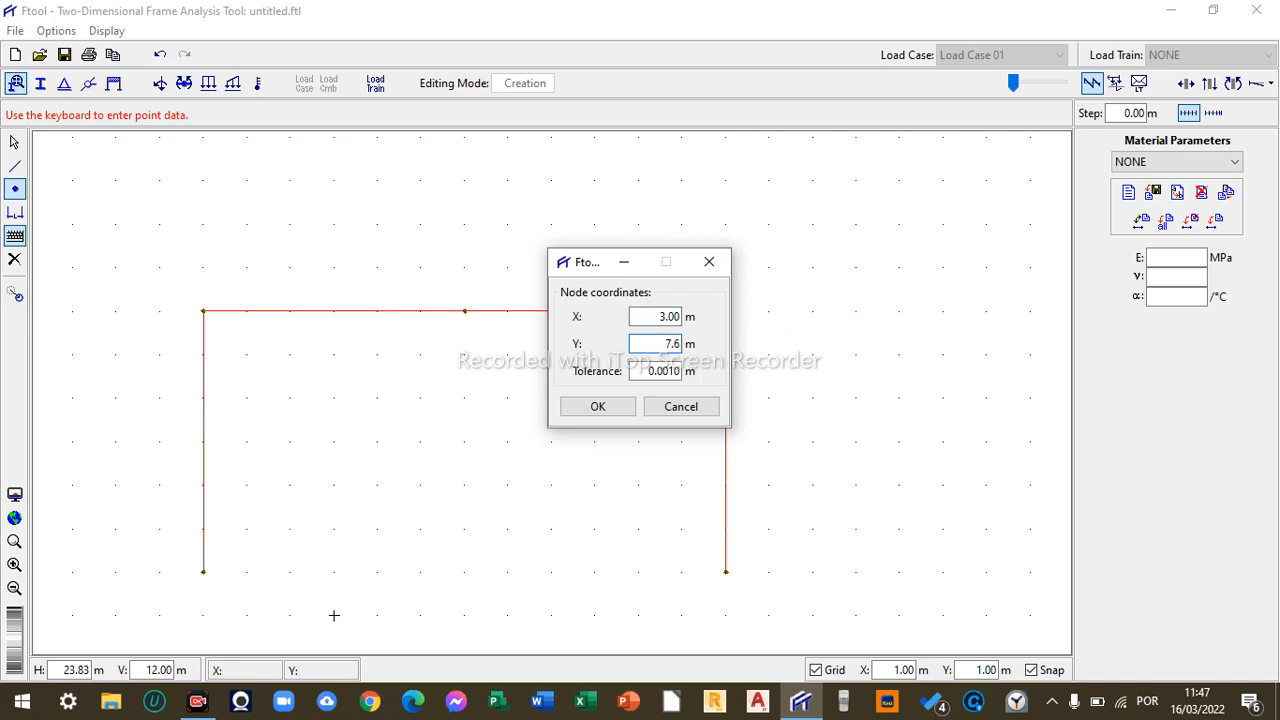
click(597, 406)
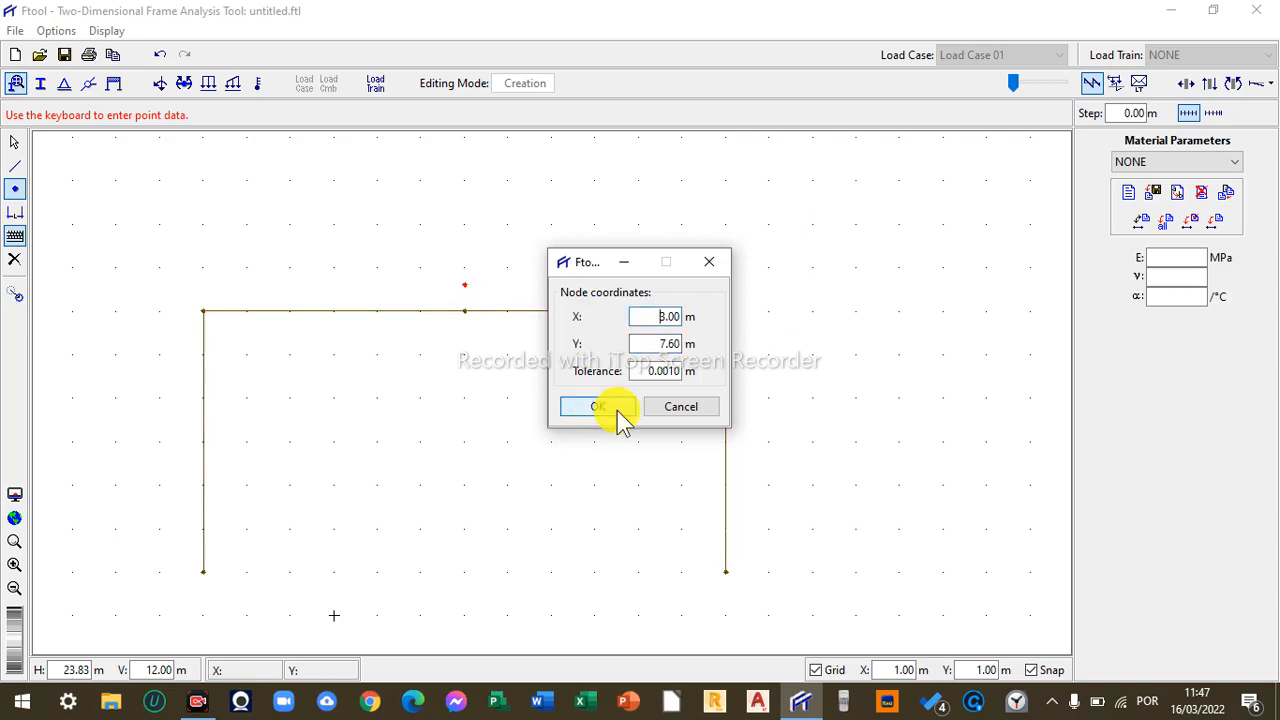
click(709, 264)
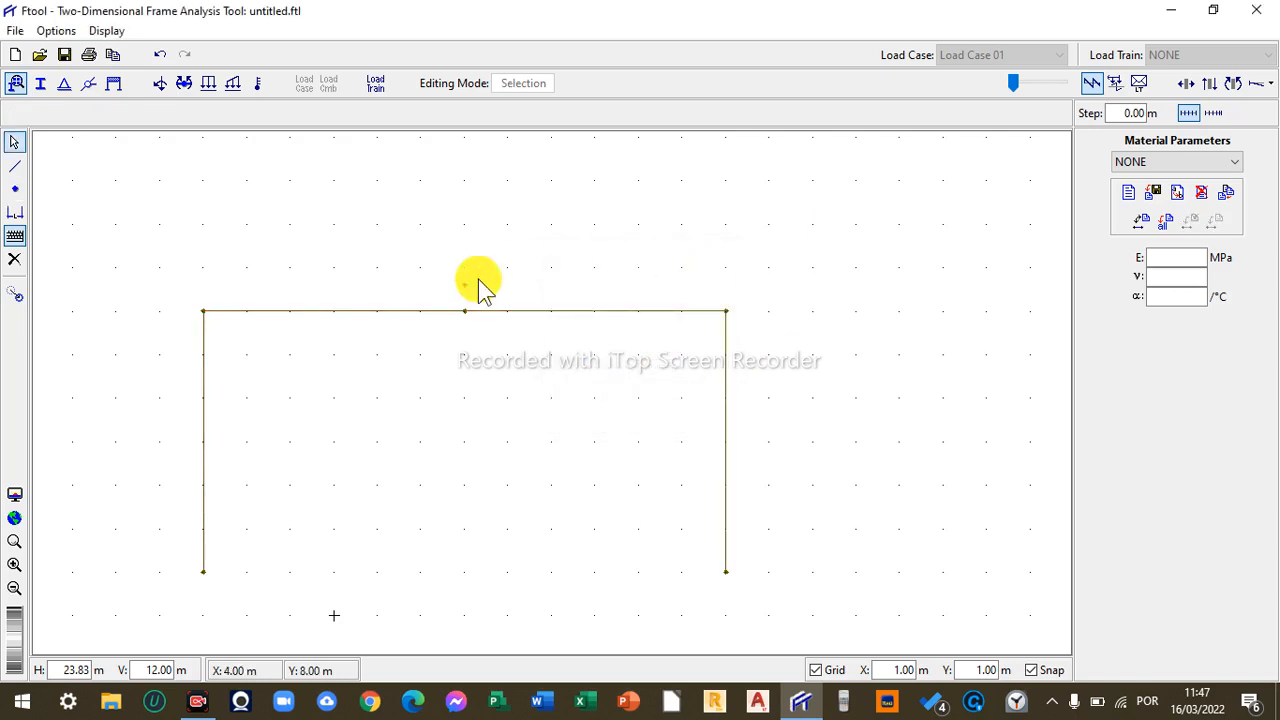
- Replace the horizontal beam with two inclined rafters from (-3, 7) through the node at (3, 7.6) to (9, 7)
click(14, 166)
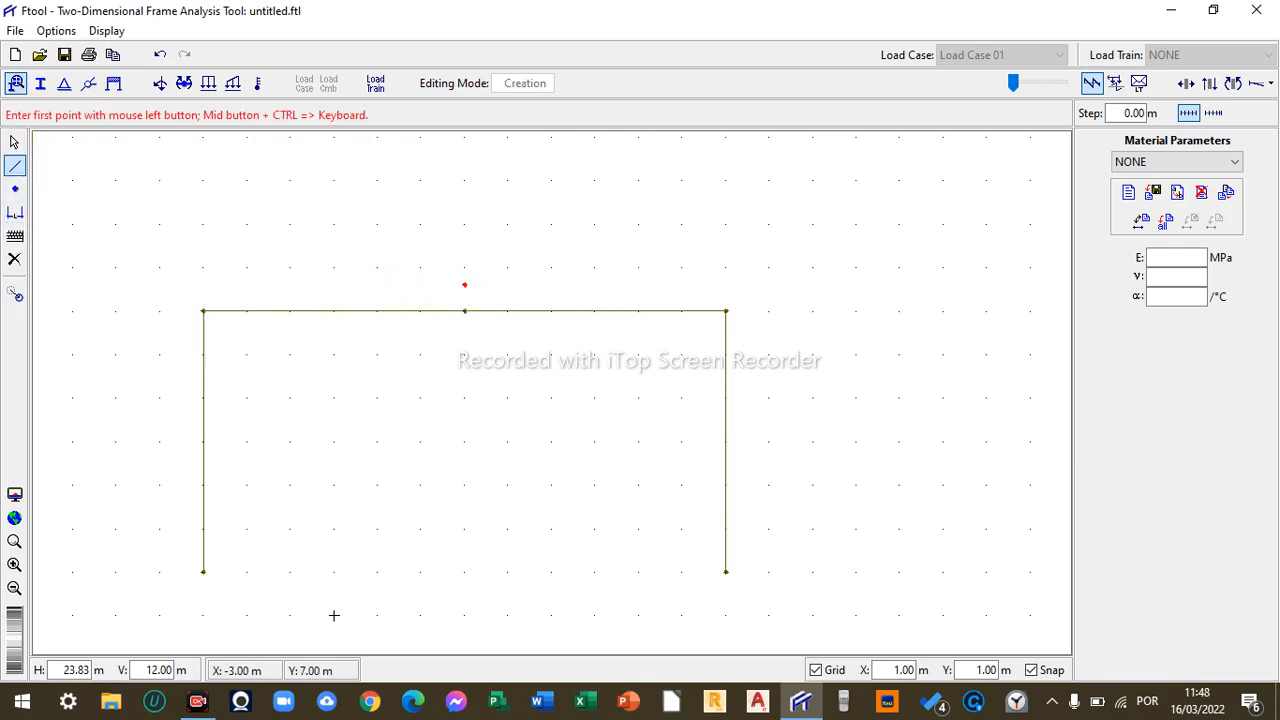
click(203, 311)
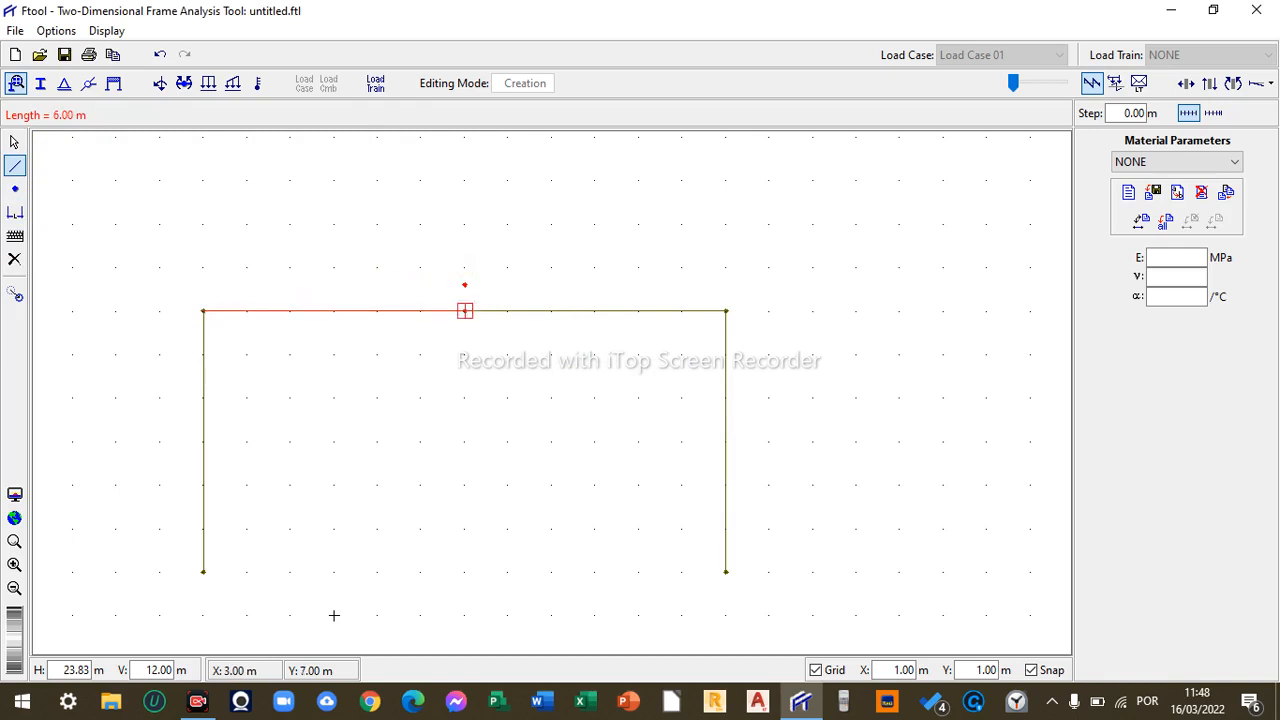
click(818, 670)
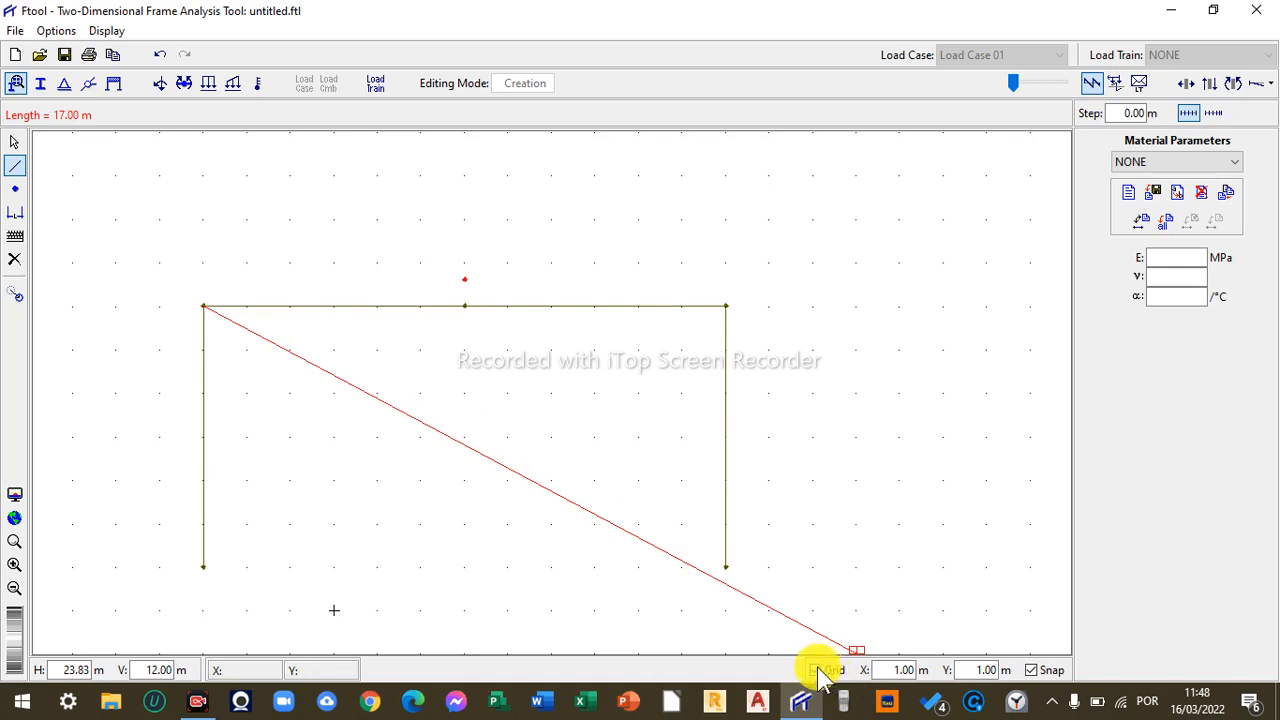
click(464, 279)
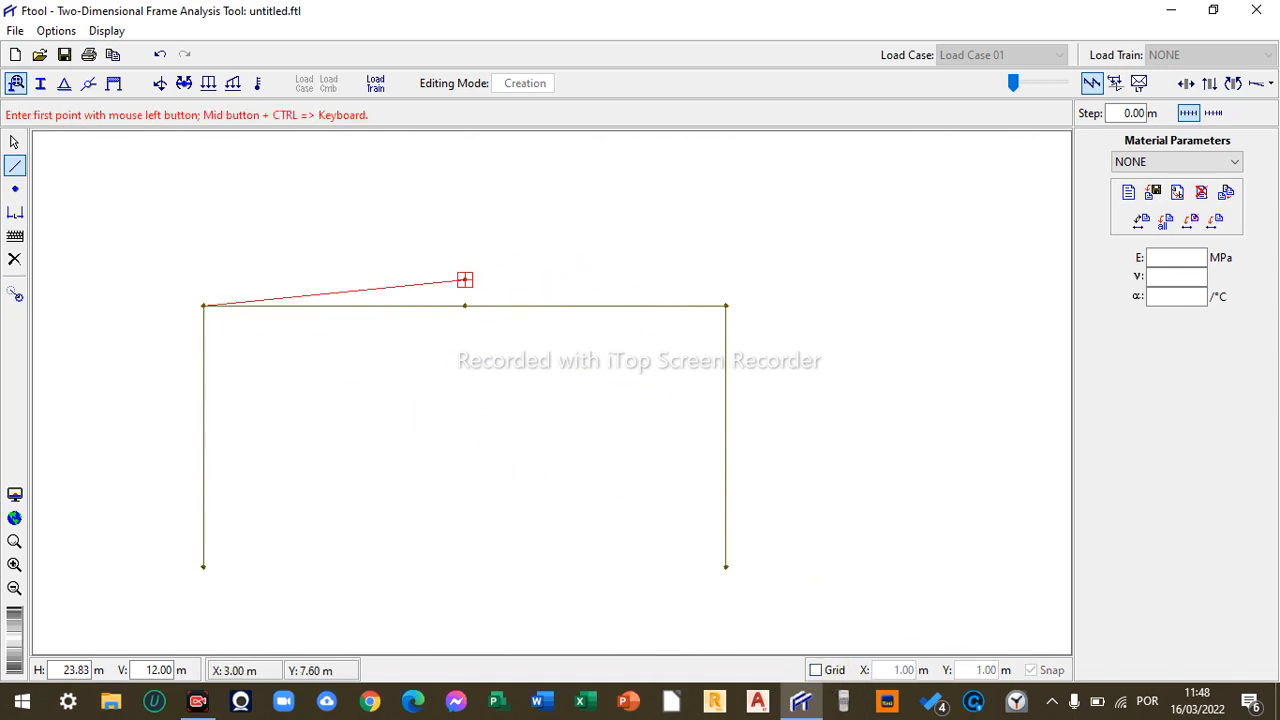
click(726, 305)
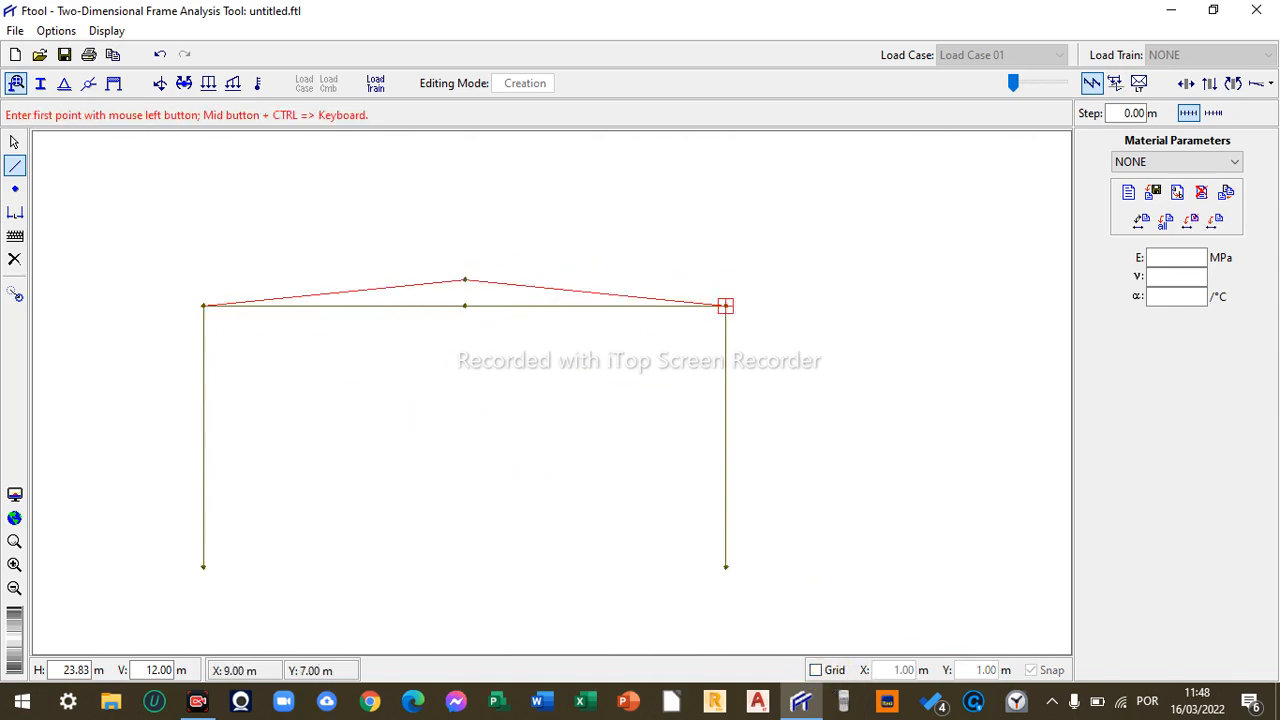
key(Escape)
drag(516, 318, 411, 302)
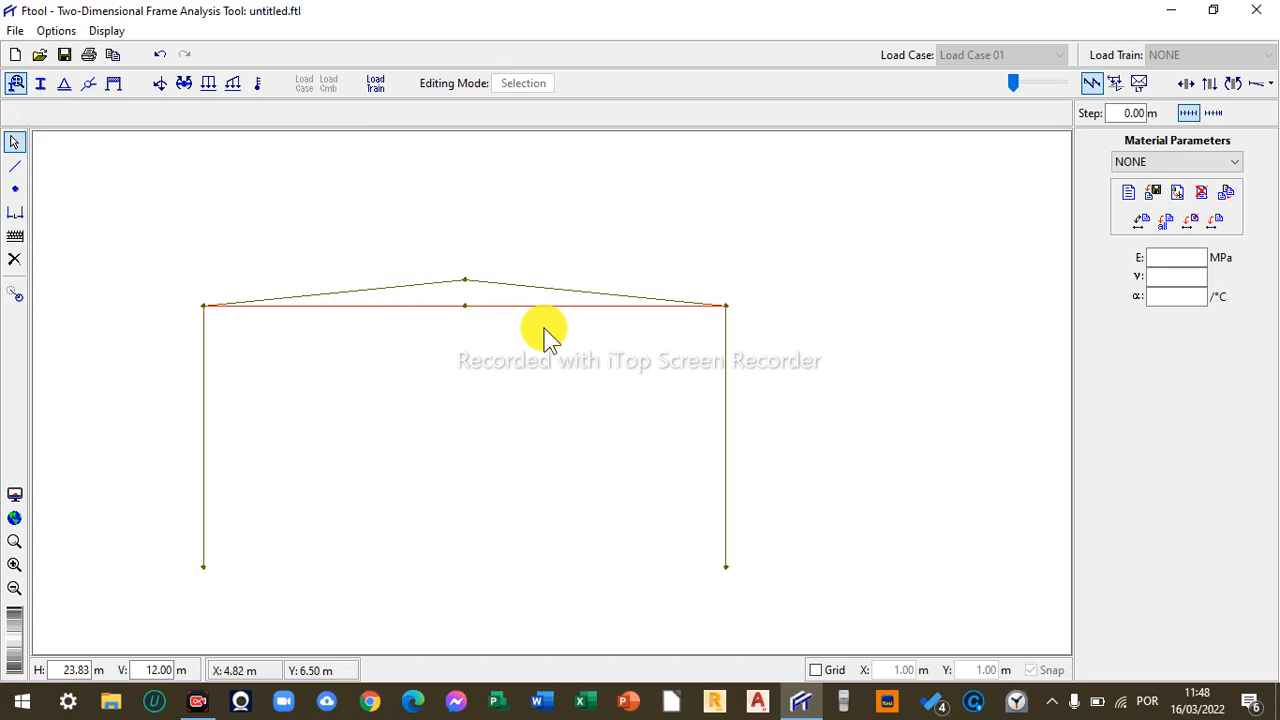
key(Delete)
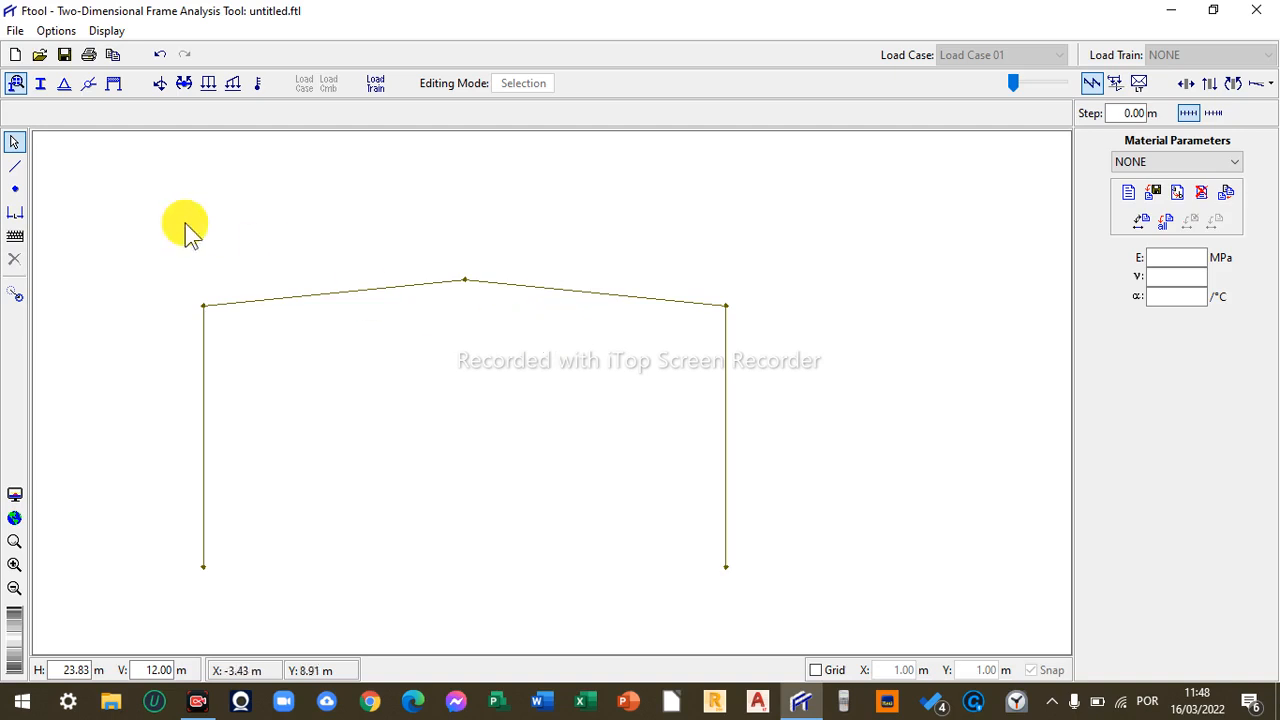
- Add a dimension line for the right column's 6 m height, placed just to its right
click(15, 212)
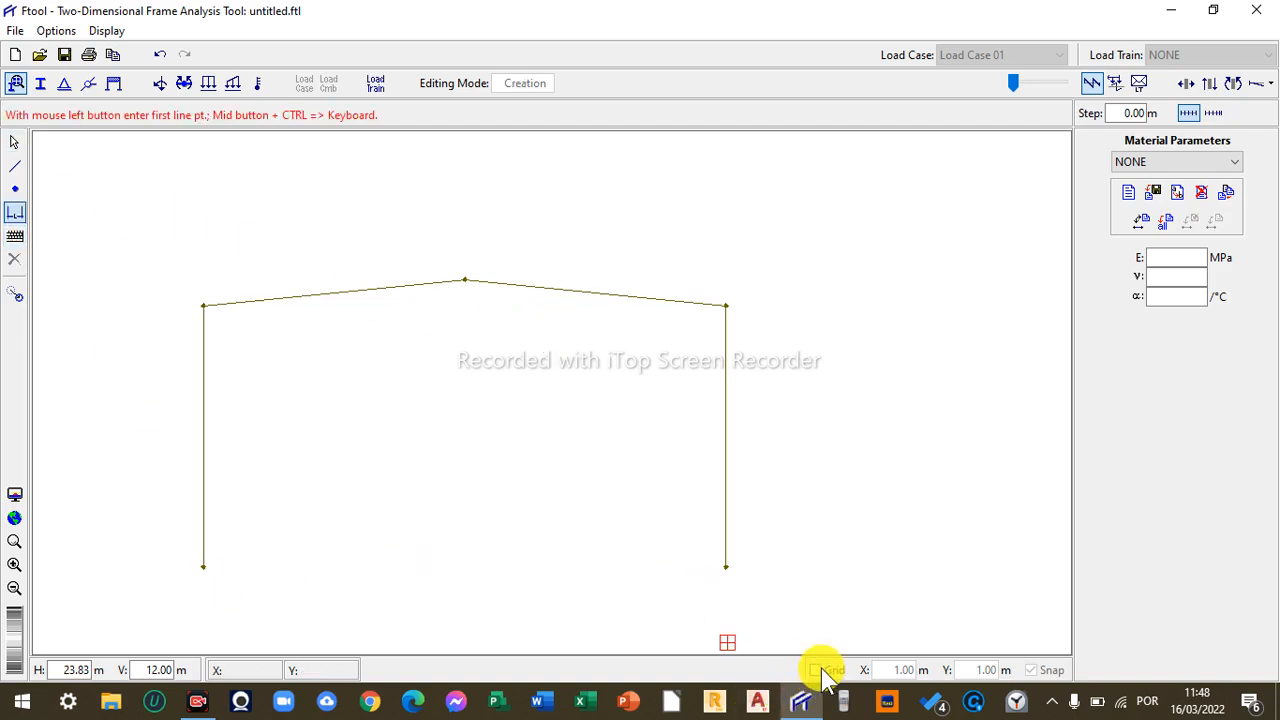
click(818, 670)
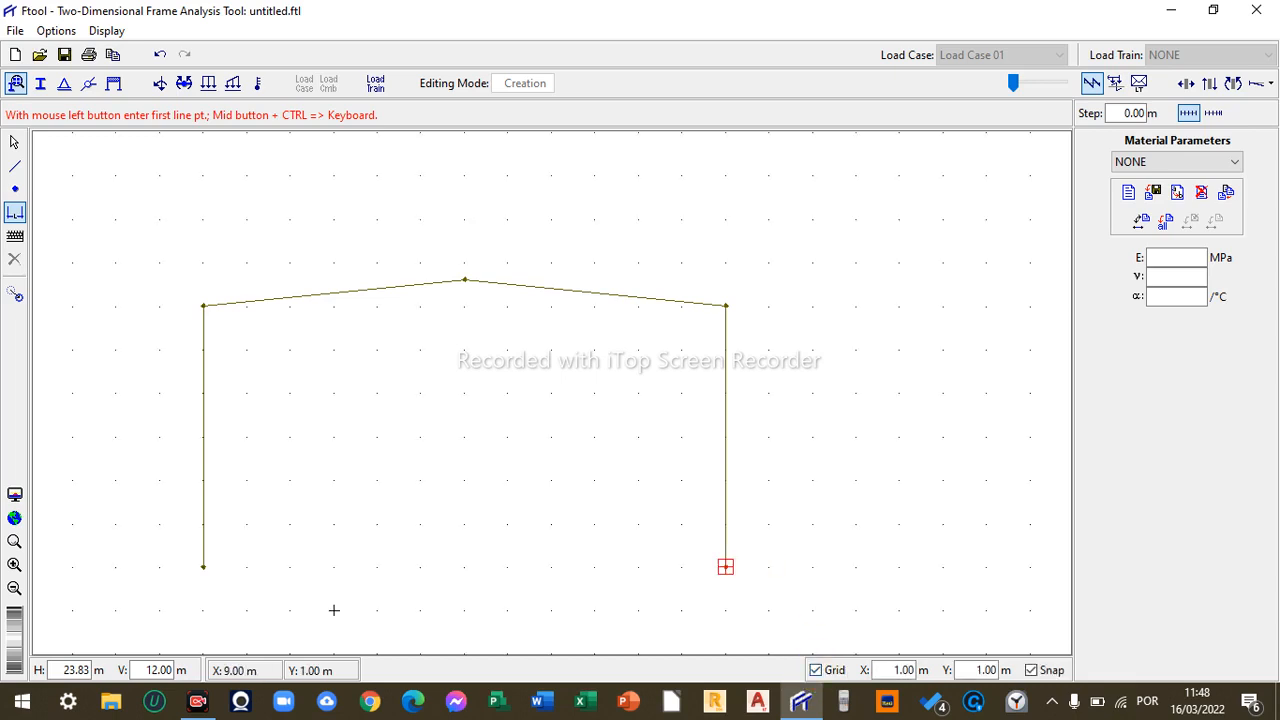
click(726, 567)
click(726, 306)
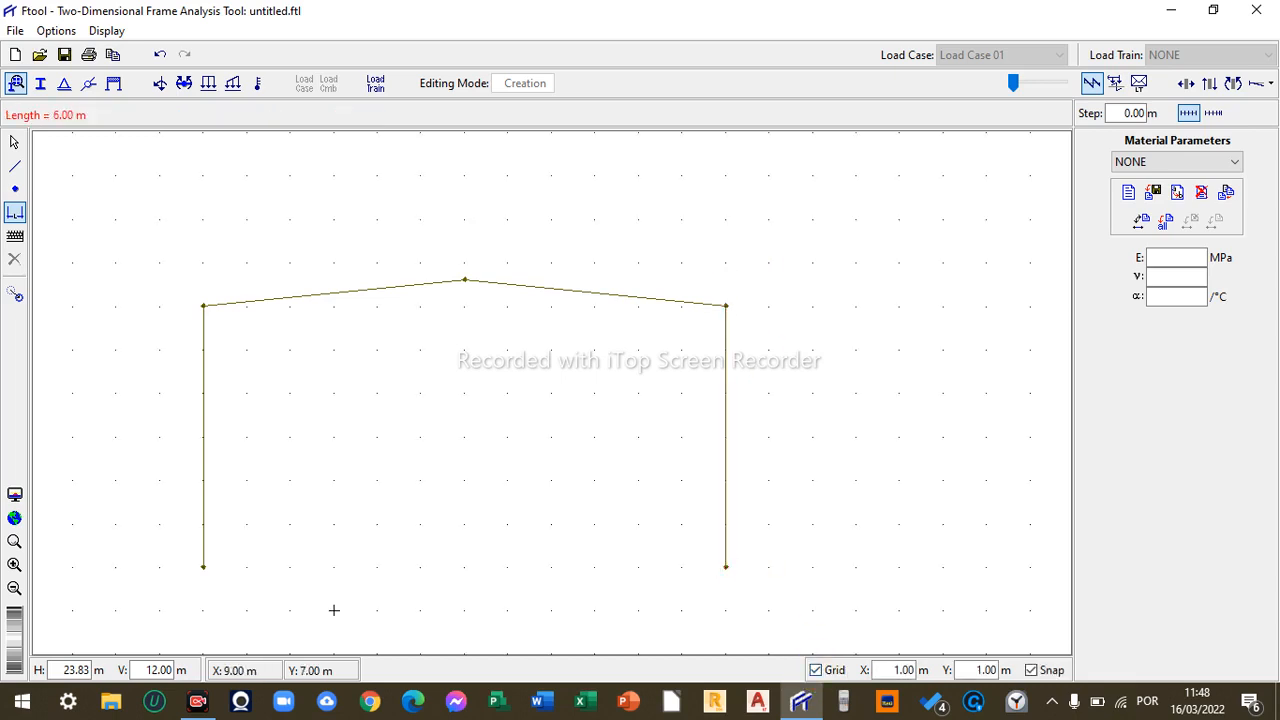
click(769, 306)
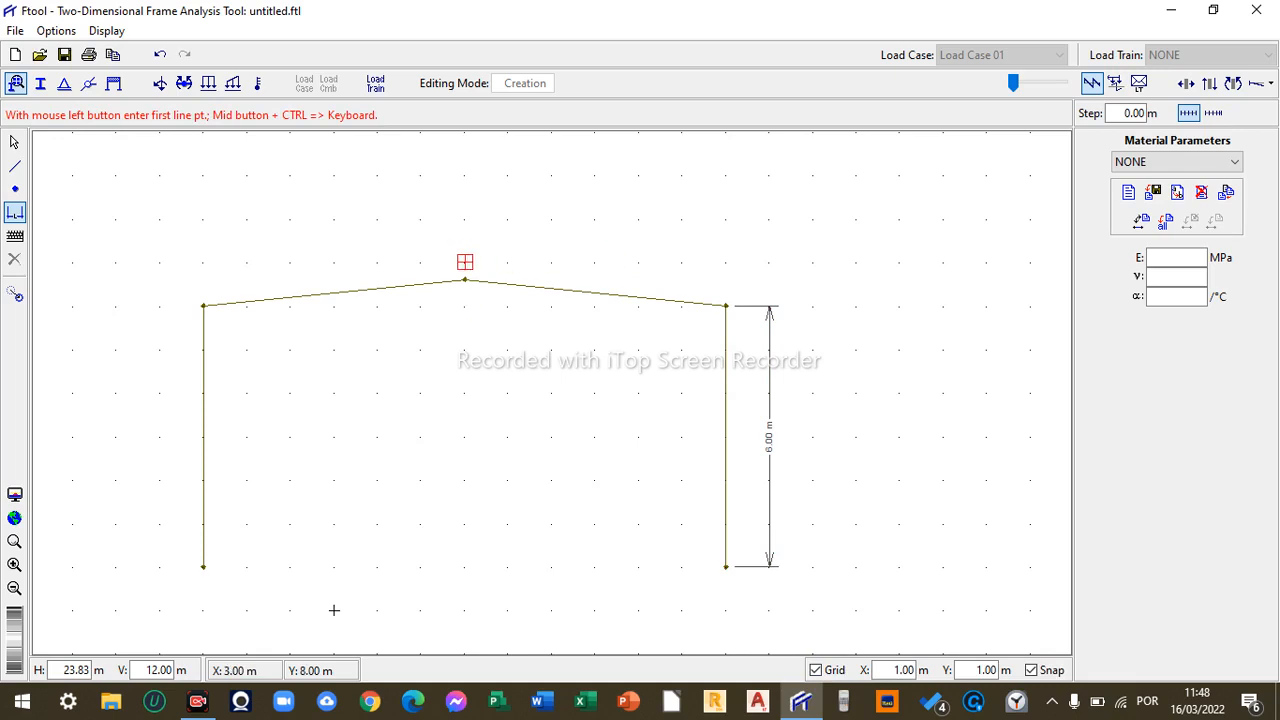
click(816, 670)
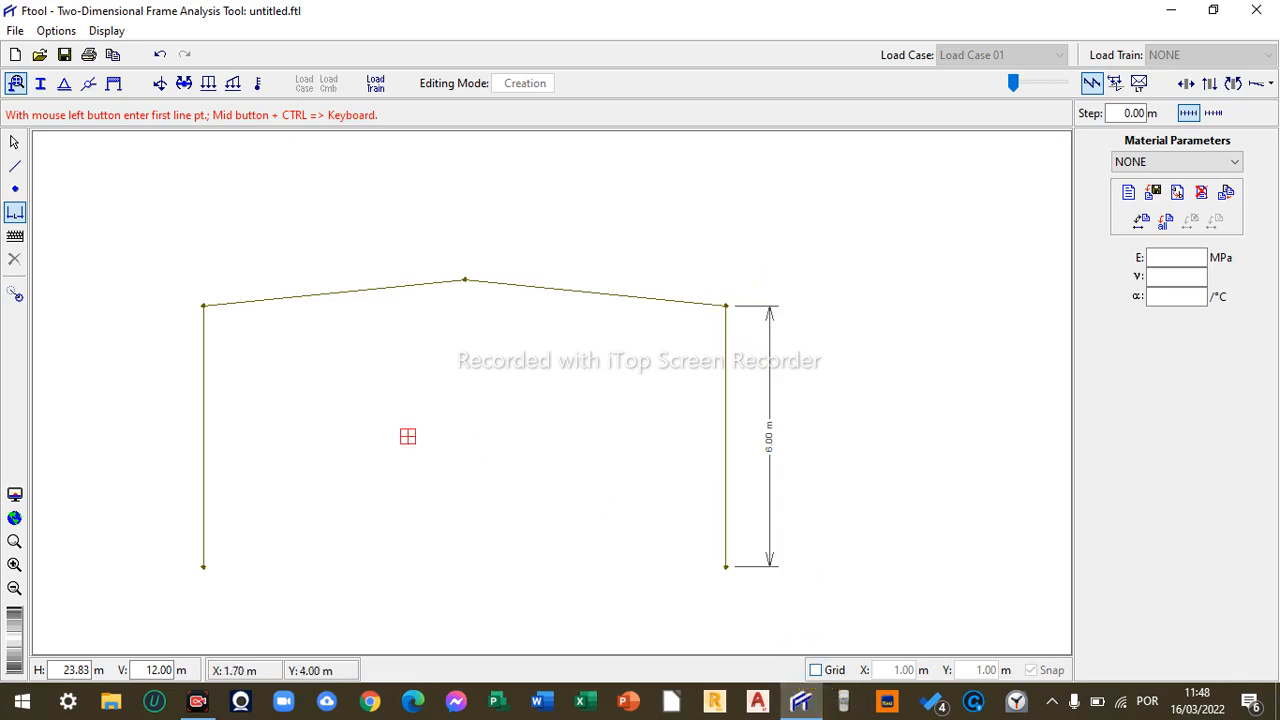
- Insert a node at coordinates X 9 m, Y 7.6 m using keyboard entry
click(16, 237)
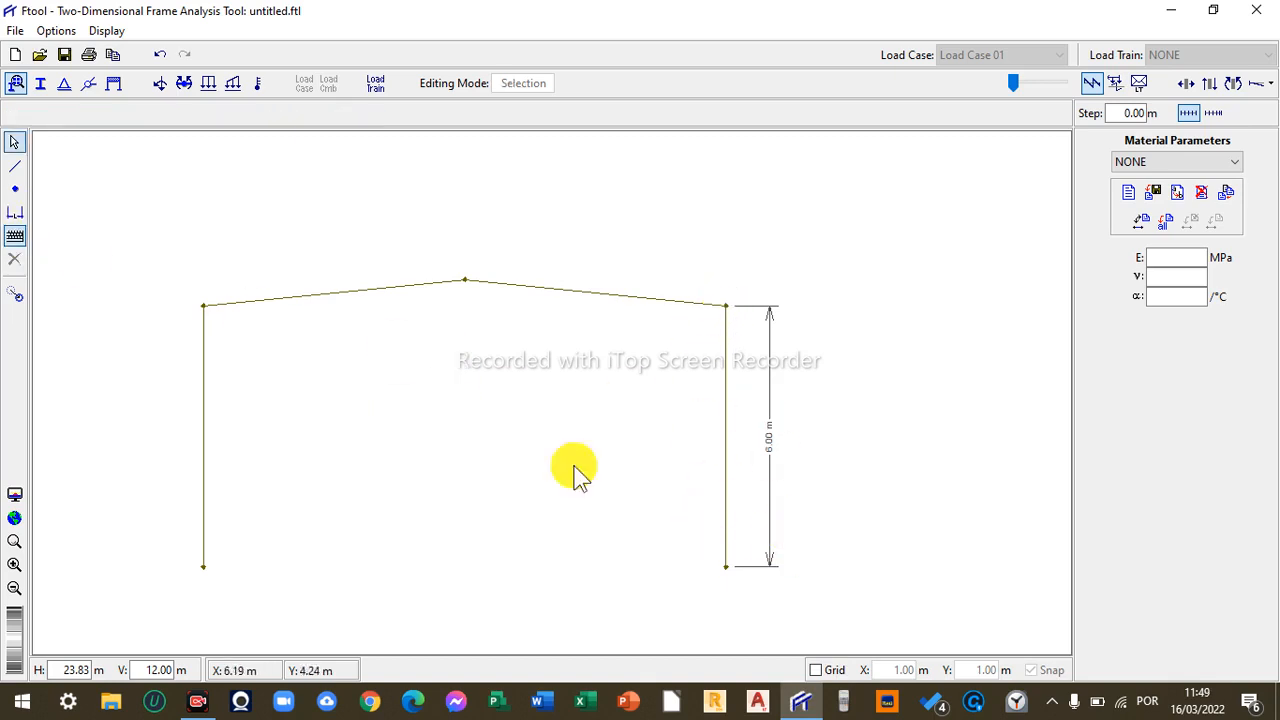
click(14, 190)
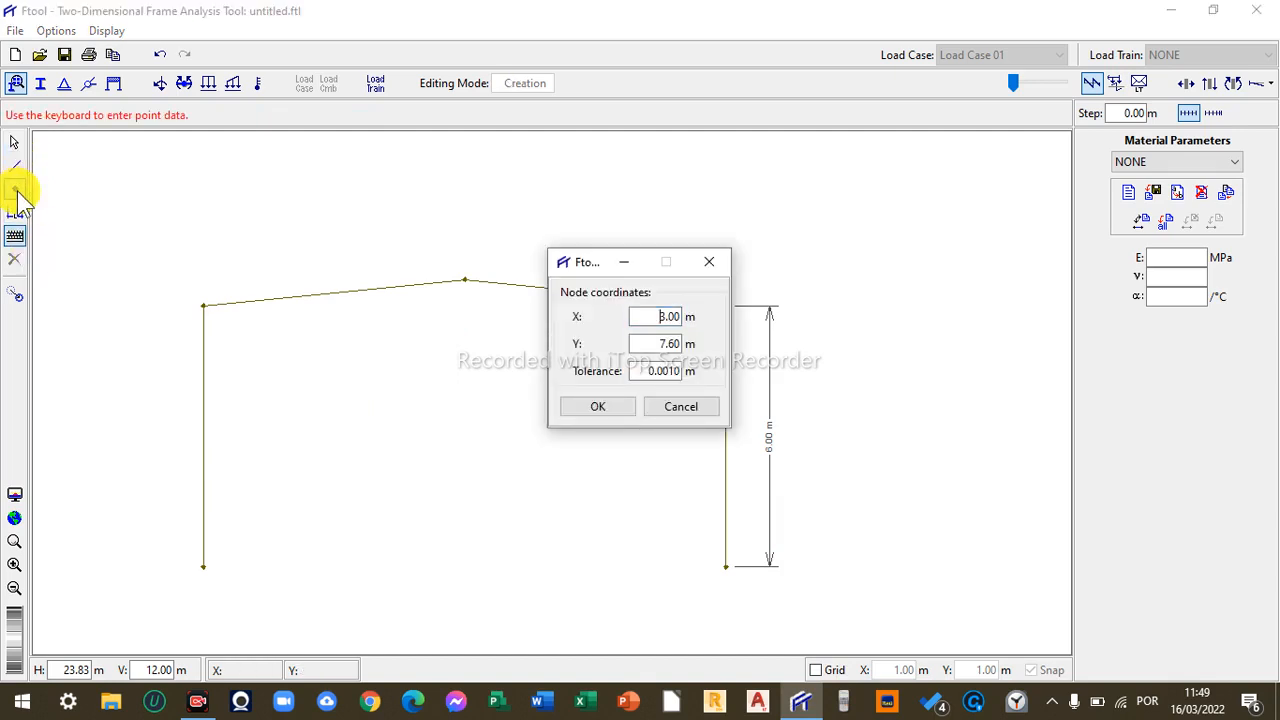
double_click(660, 320)
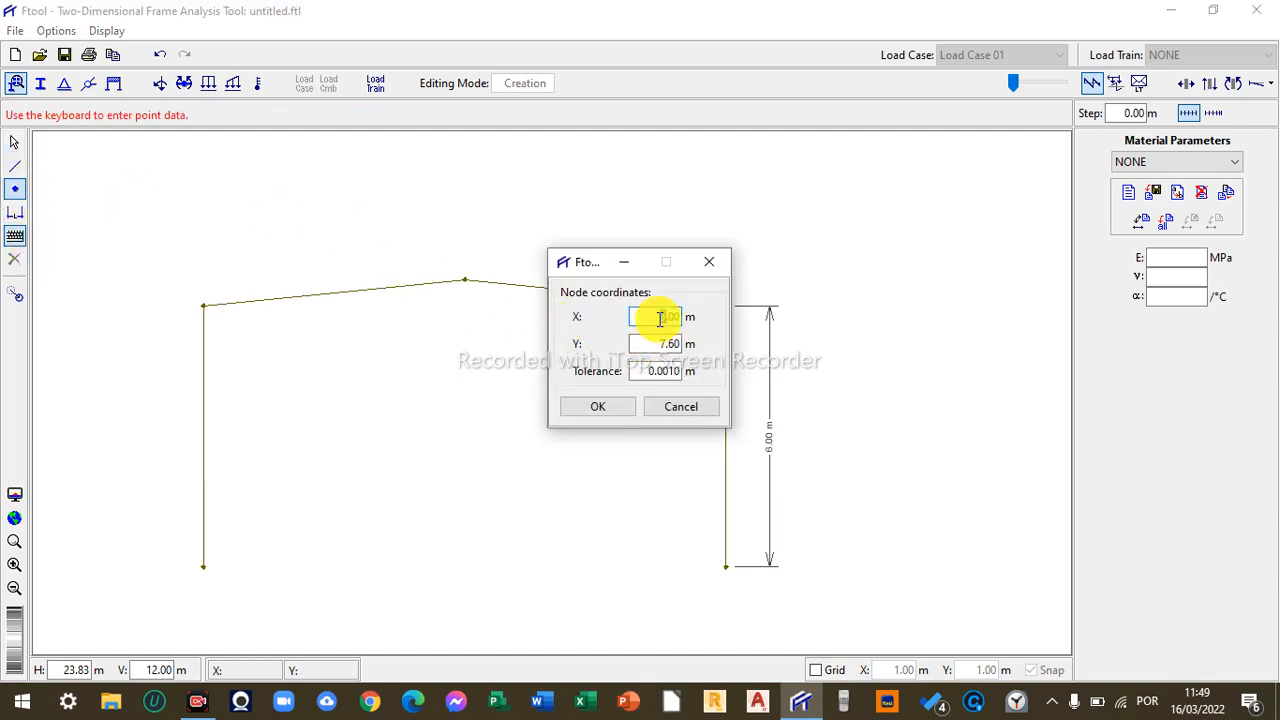
text(9)
click(626, 407)
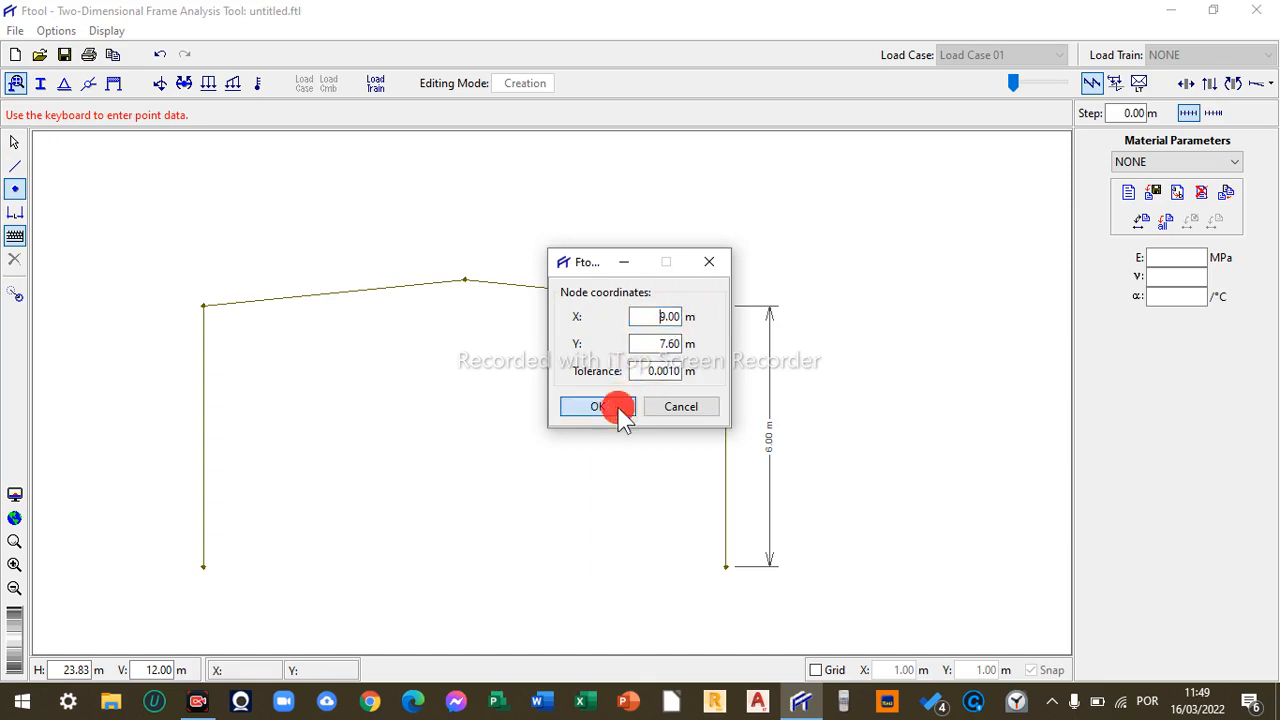
click(724, 279)
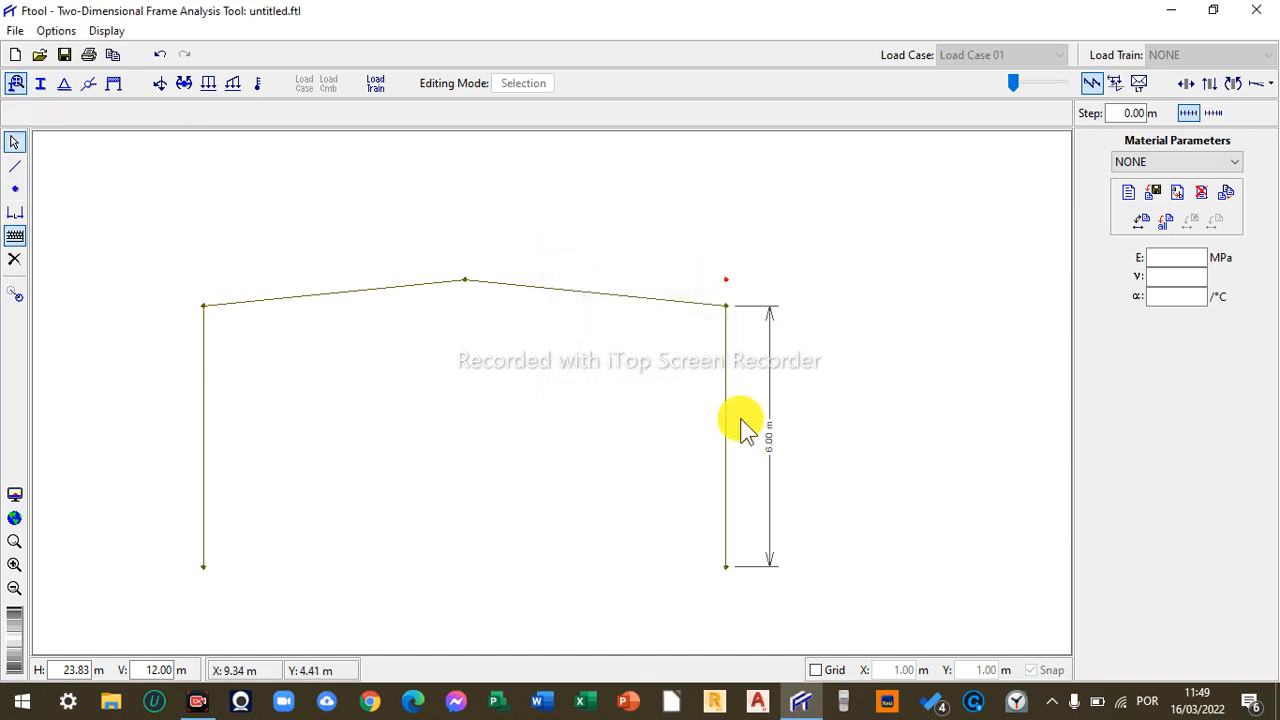
click(14, 212)
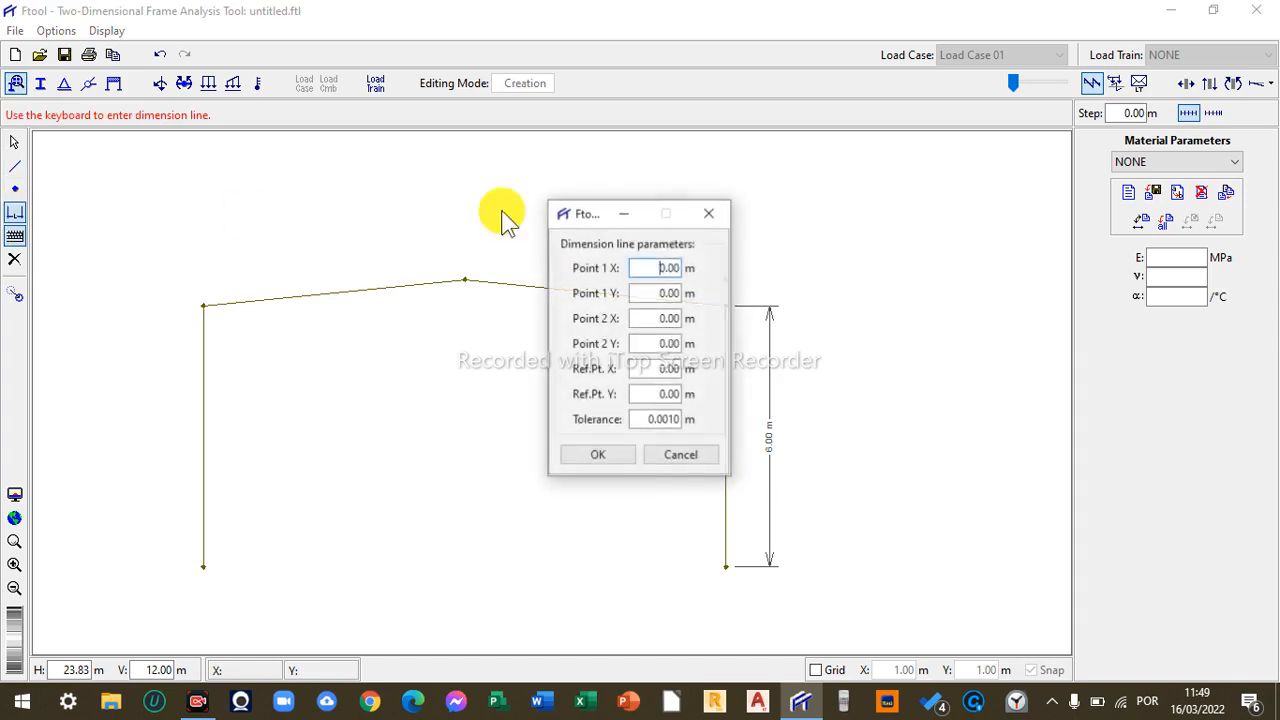
click(712, 212)
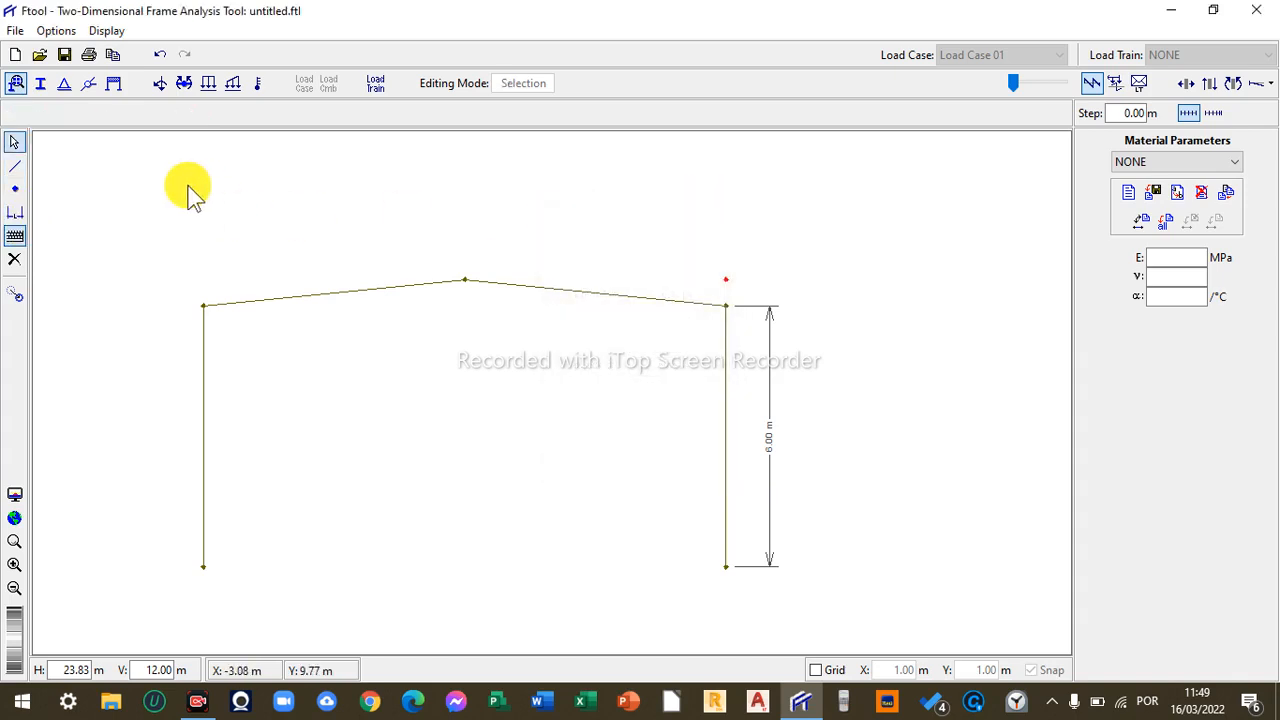
- Add a dimension line for the 0.60 m rise between the right column top and the node above it
click(15, 212)
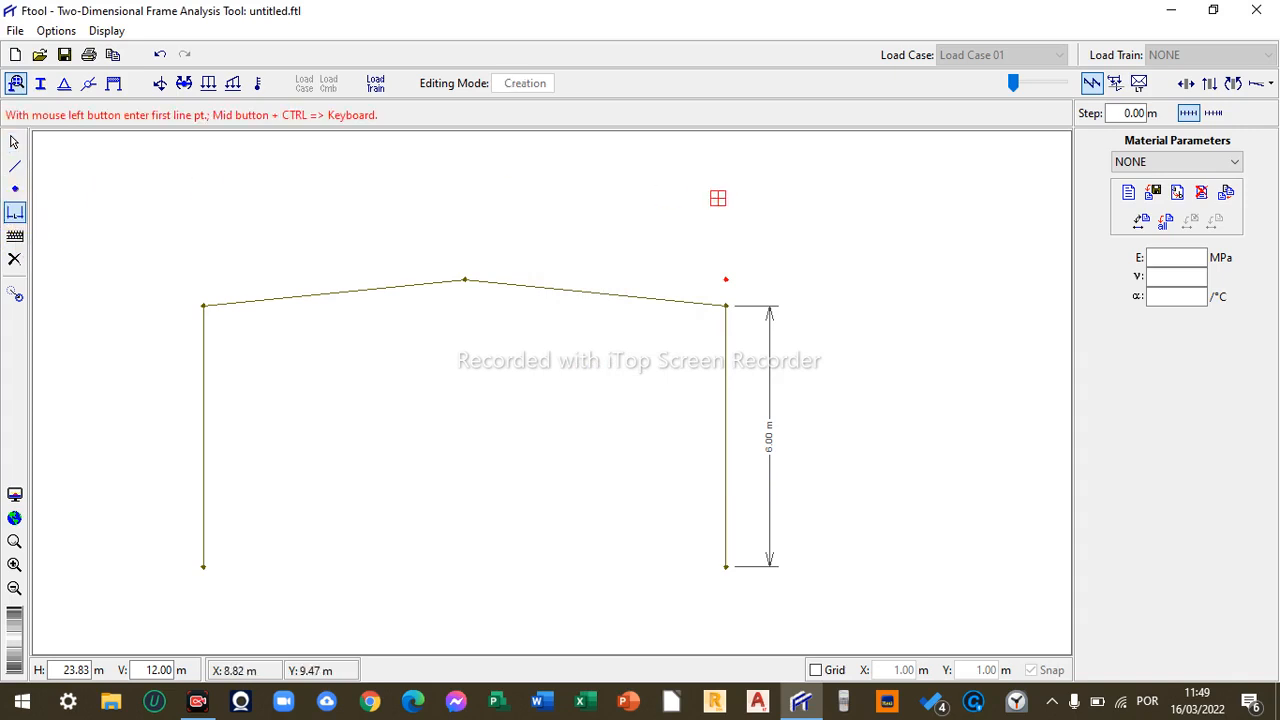
click(726, 305)
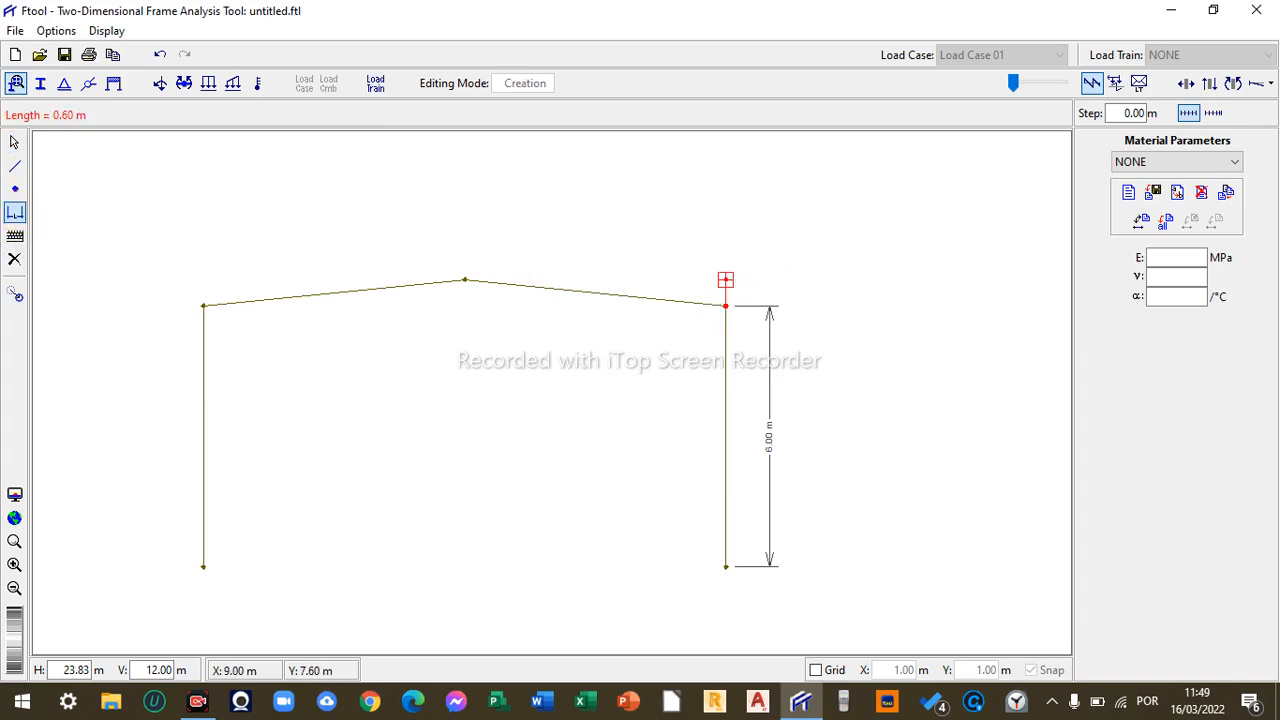
click(726, 279)
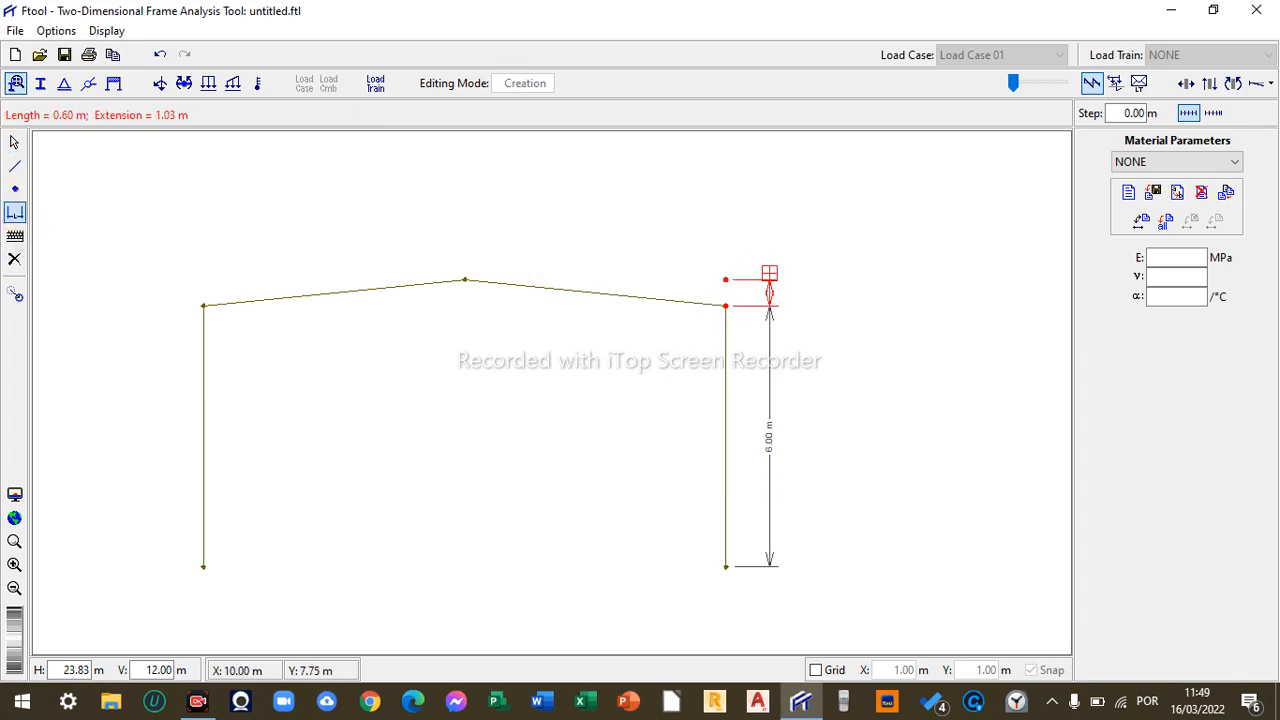
click(766, 277)
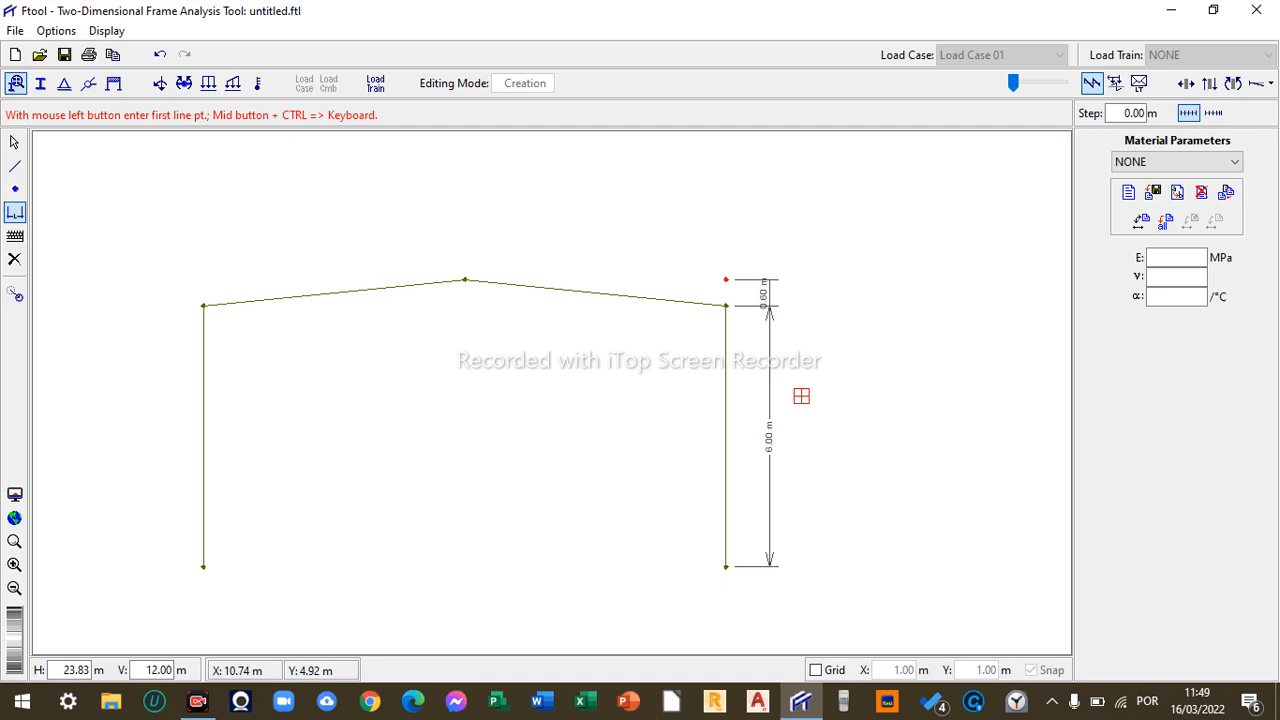
- Turn on the grid and dimension the two 6 m spans along the base, from each column to midspan
click(815, 670)
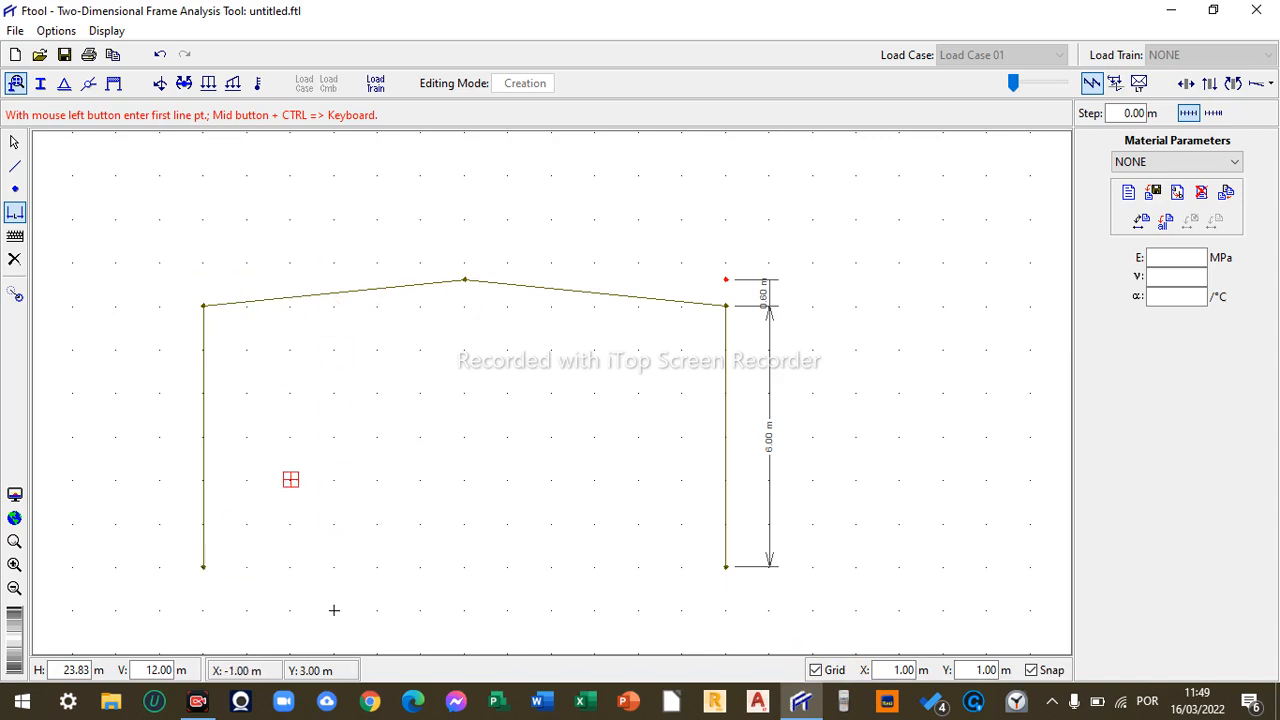
click(203, 567)
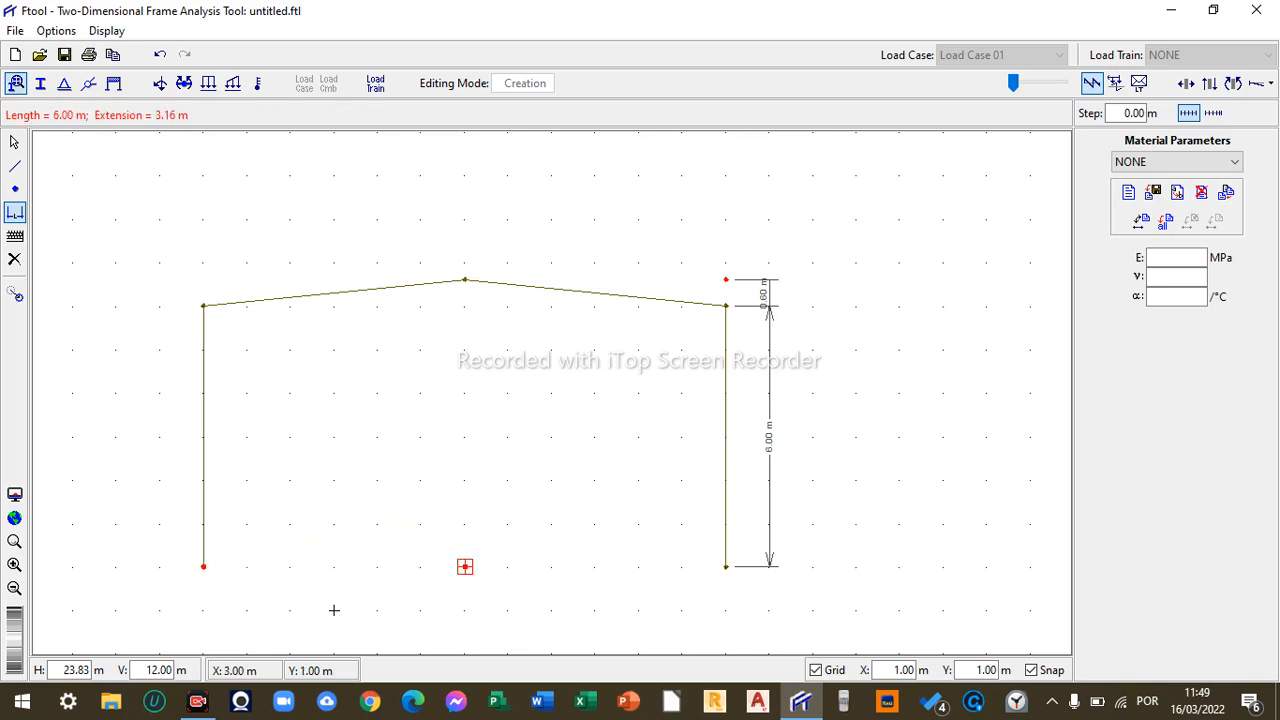
click(334, 609)
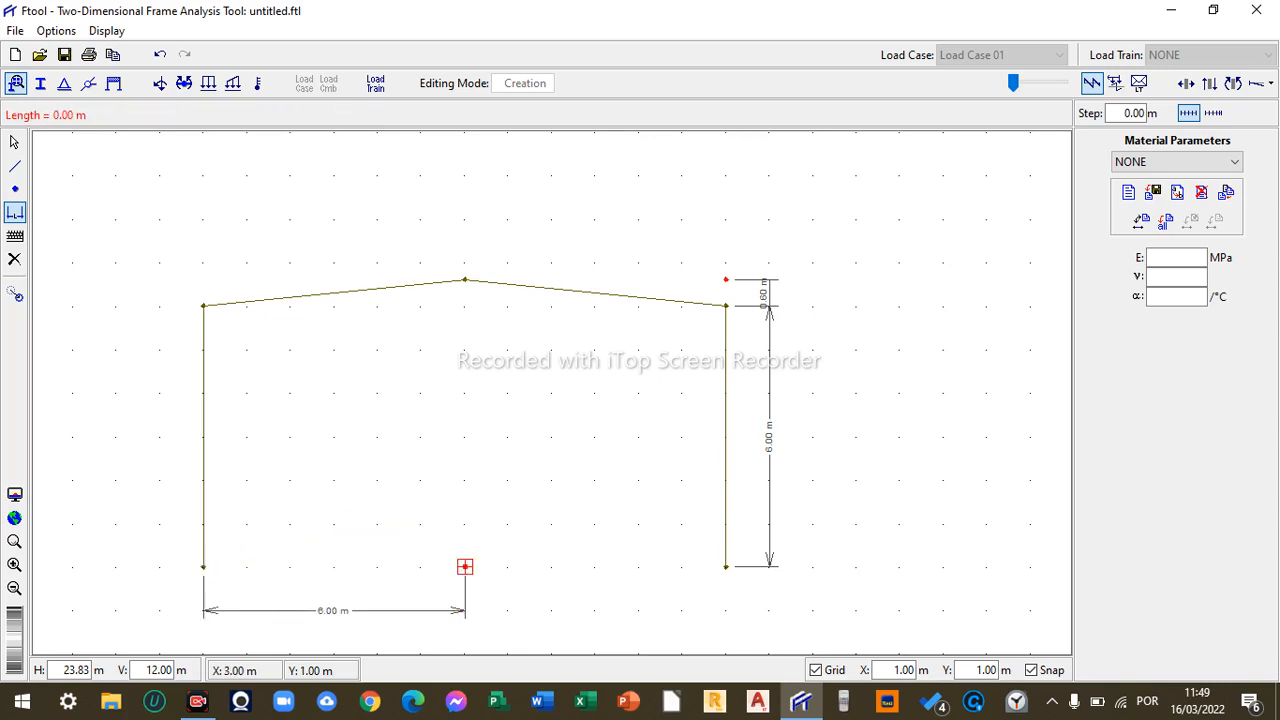
click(725, 567)
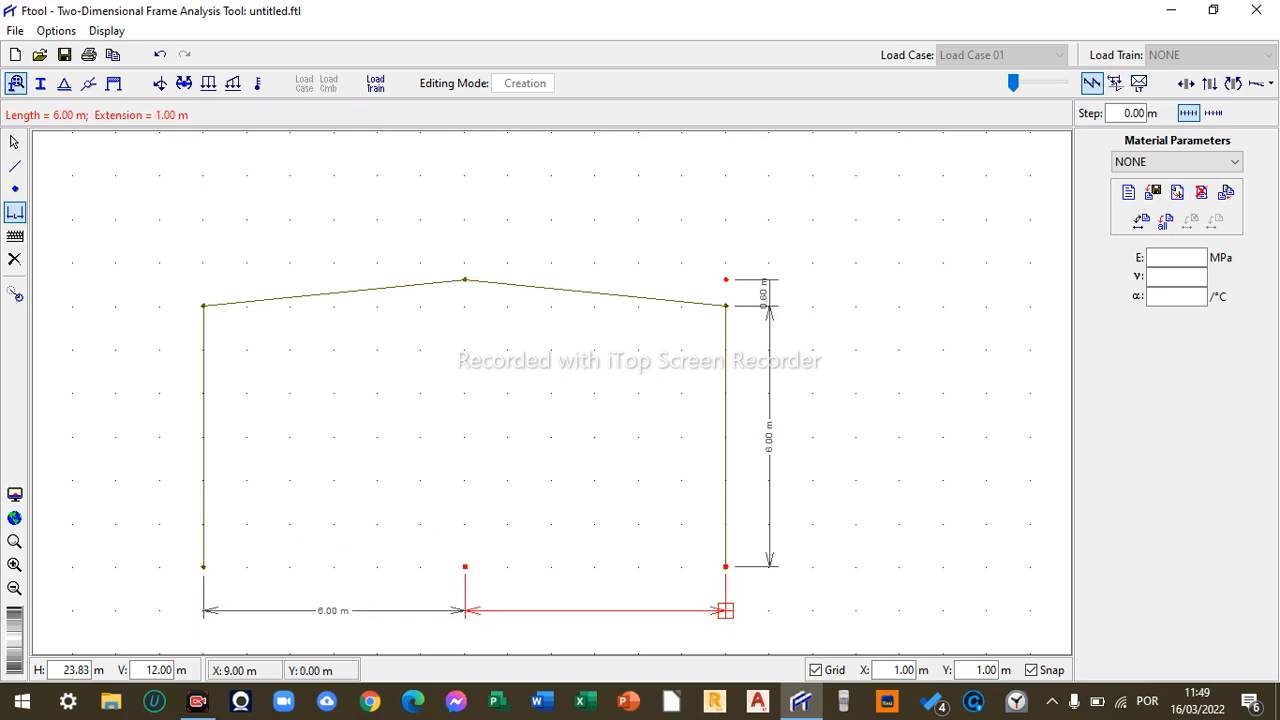
click(725, 610)
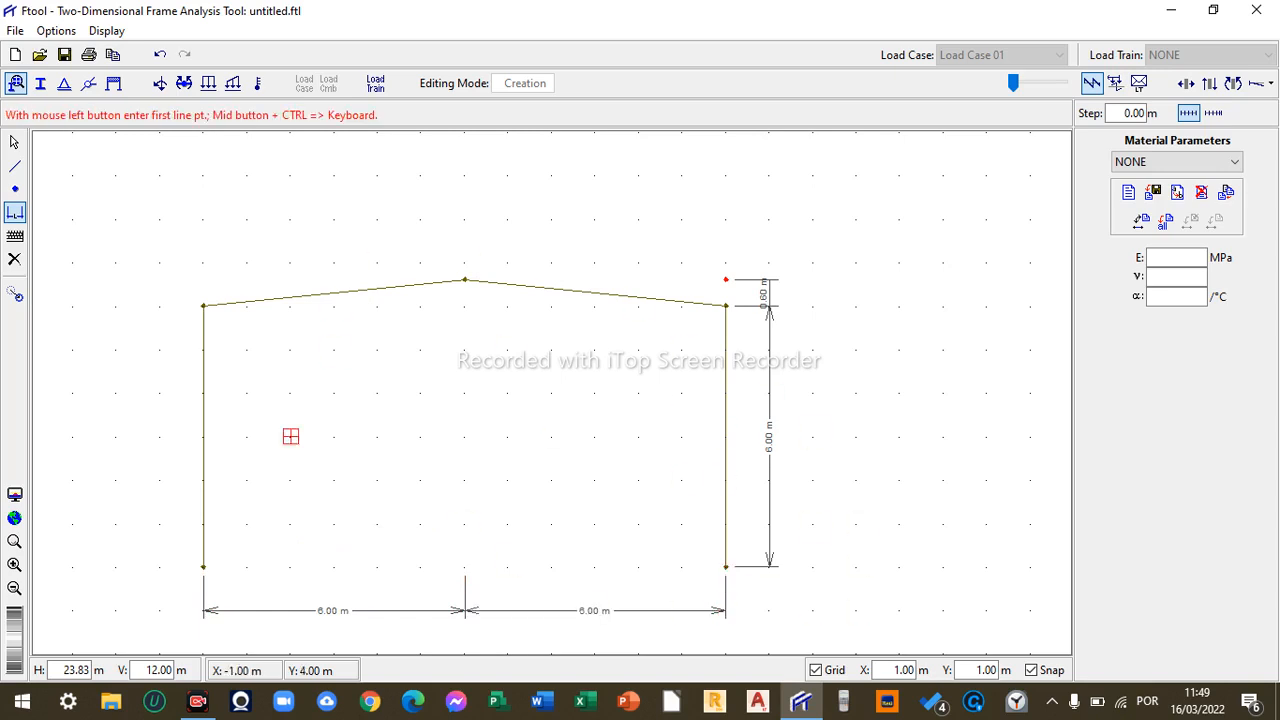
- Try the fit-to-screen, zoom in, zoom out and zoom-window view tools on the frame
click(18, 518)
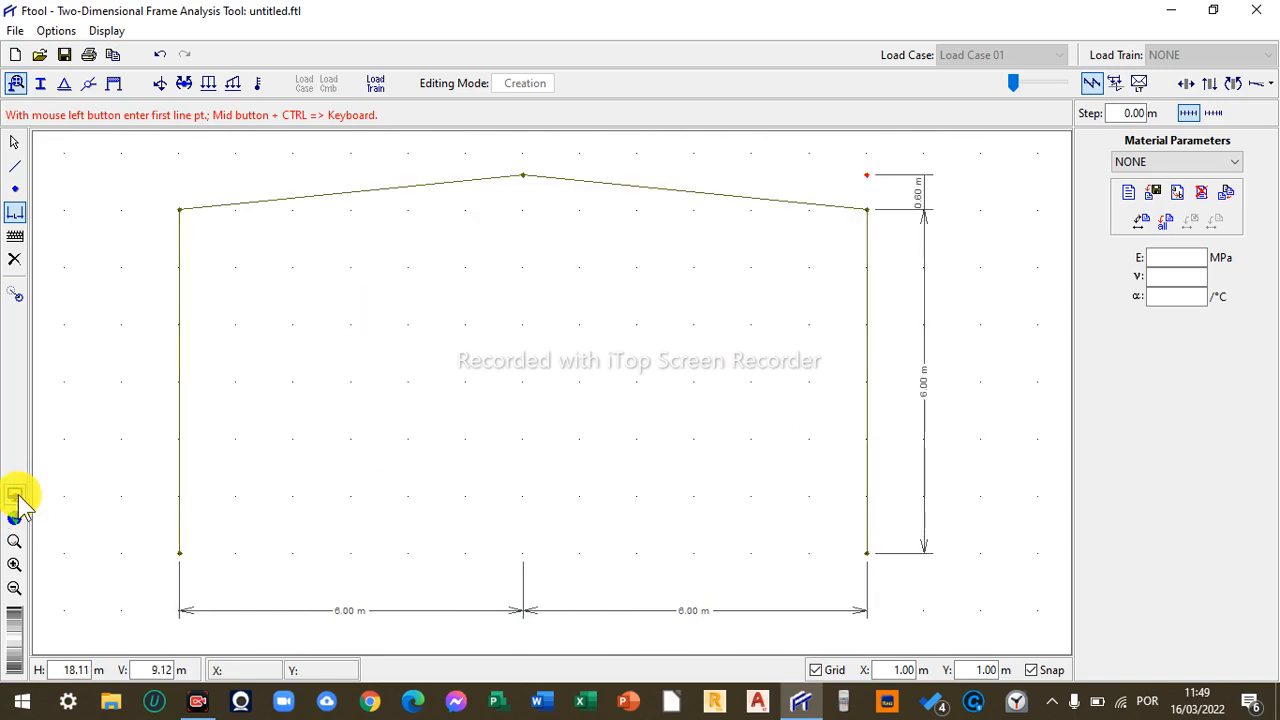
click(18, 496)
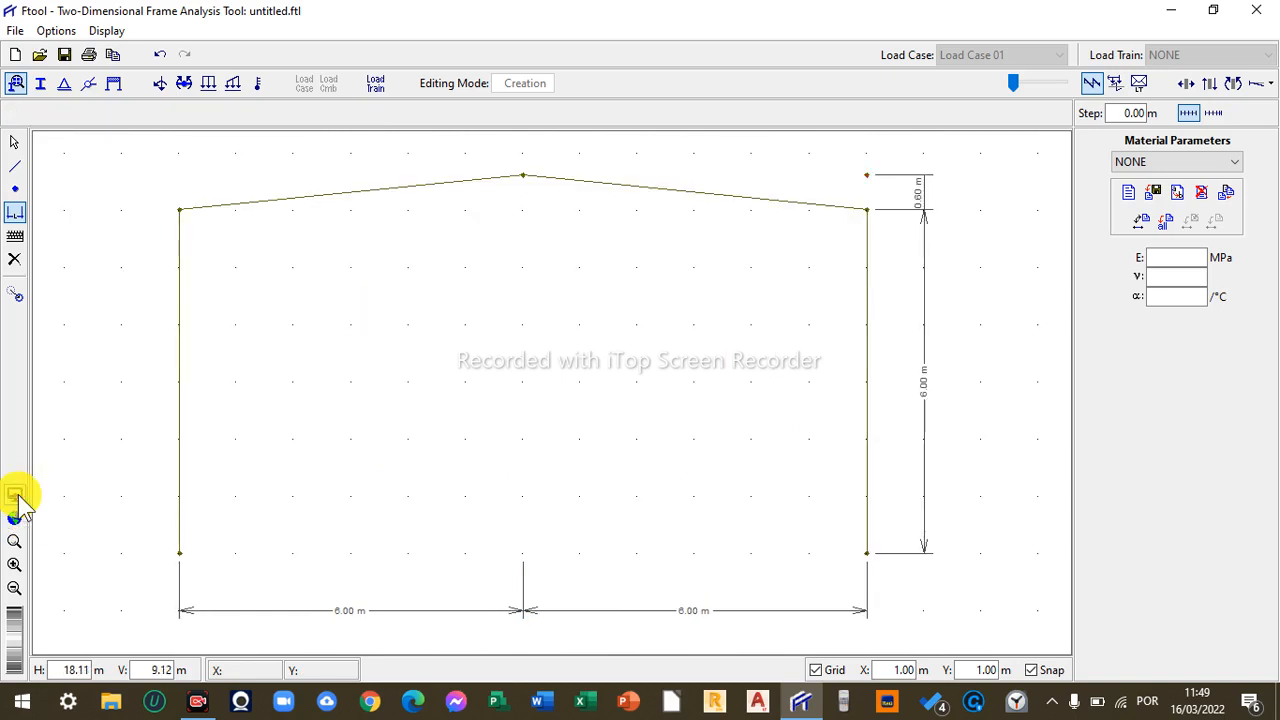
click(14, 564)
click(14, 588)
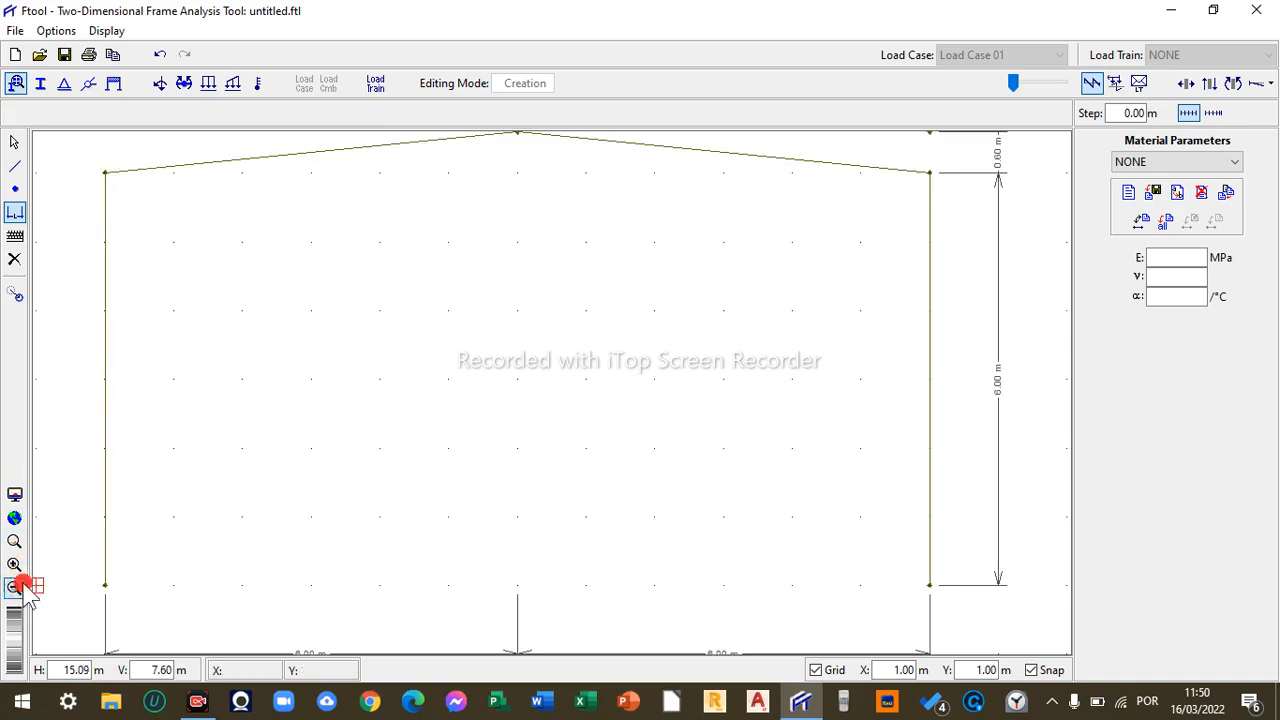
click(15, 541)
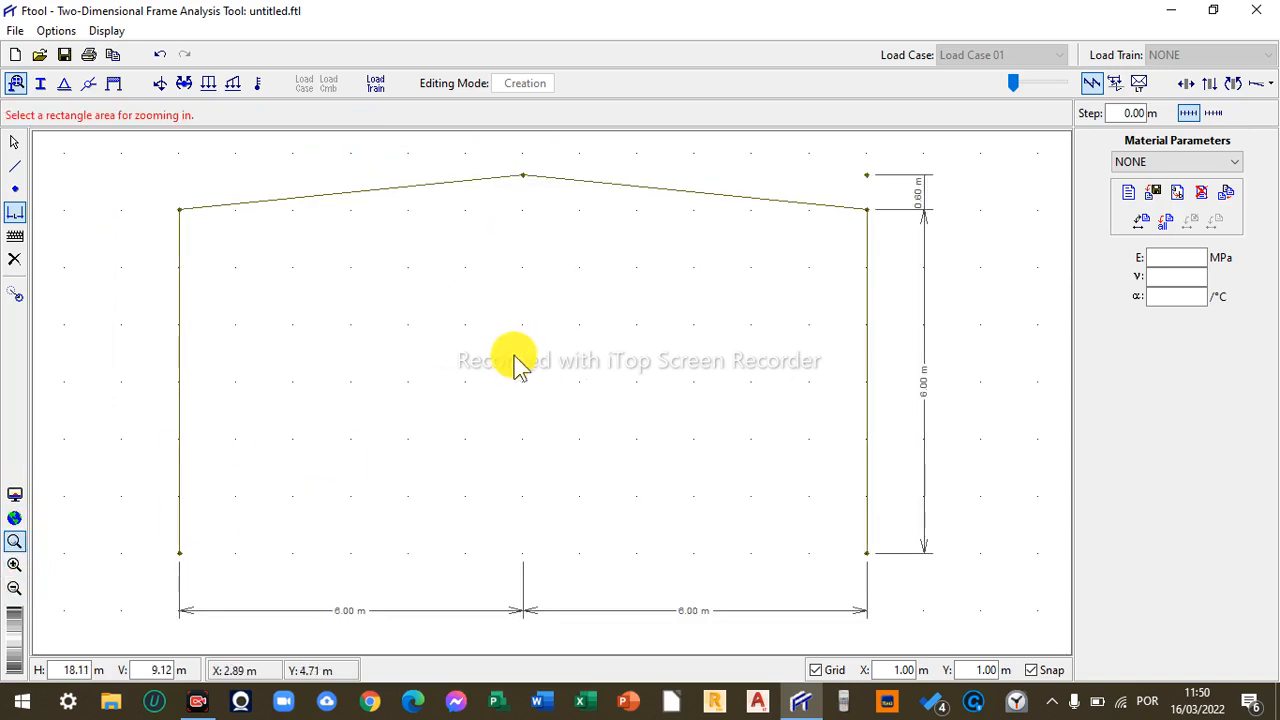
drag(516, 364, 471, 343)
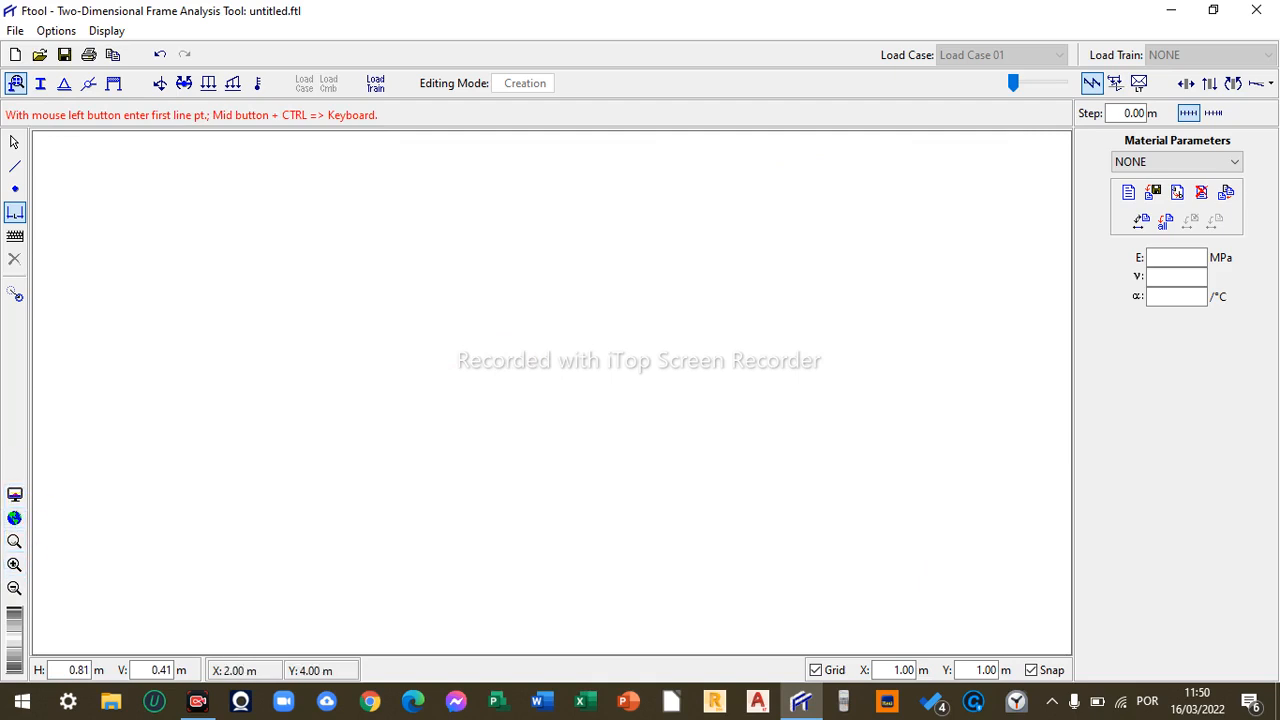
click(15, 518)
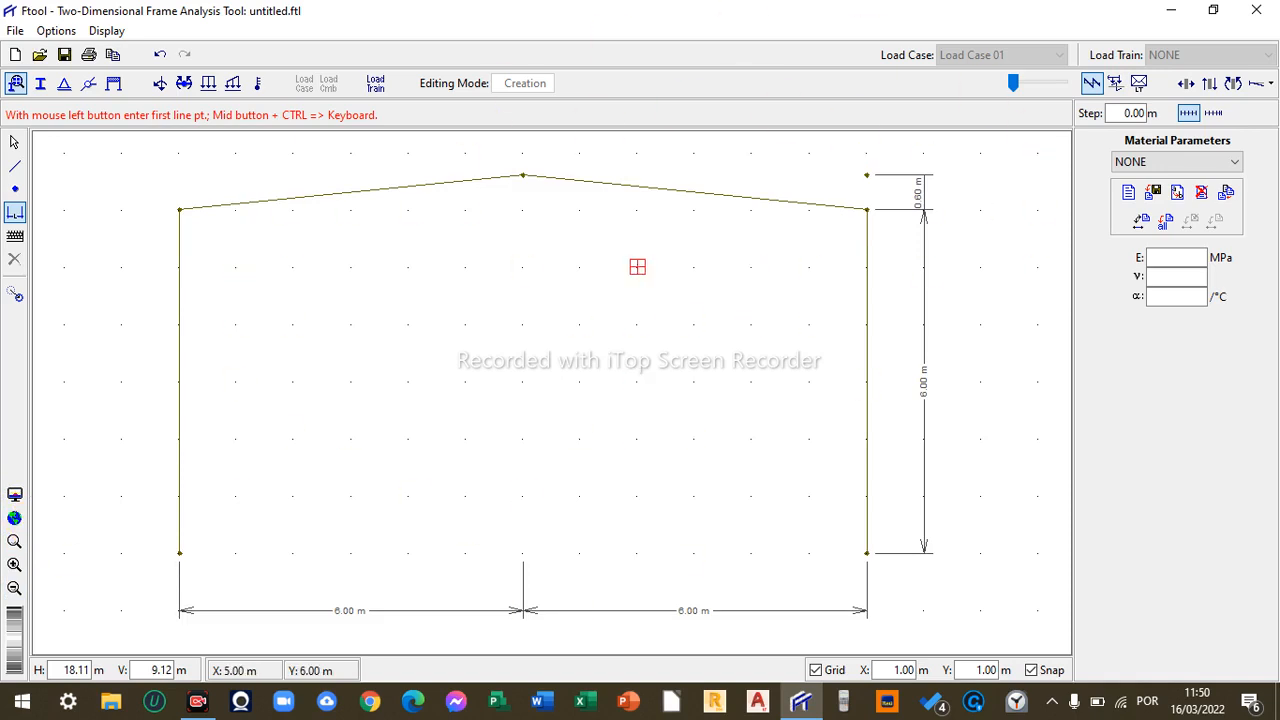
click(14, 143)
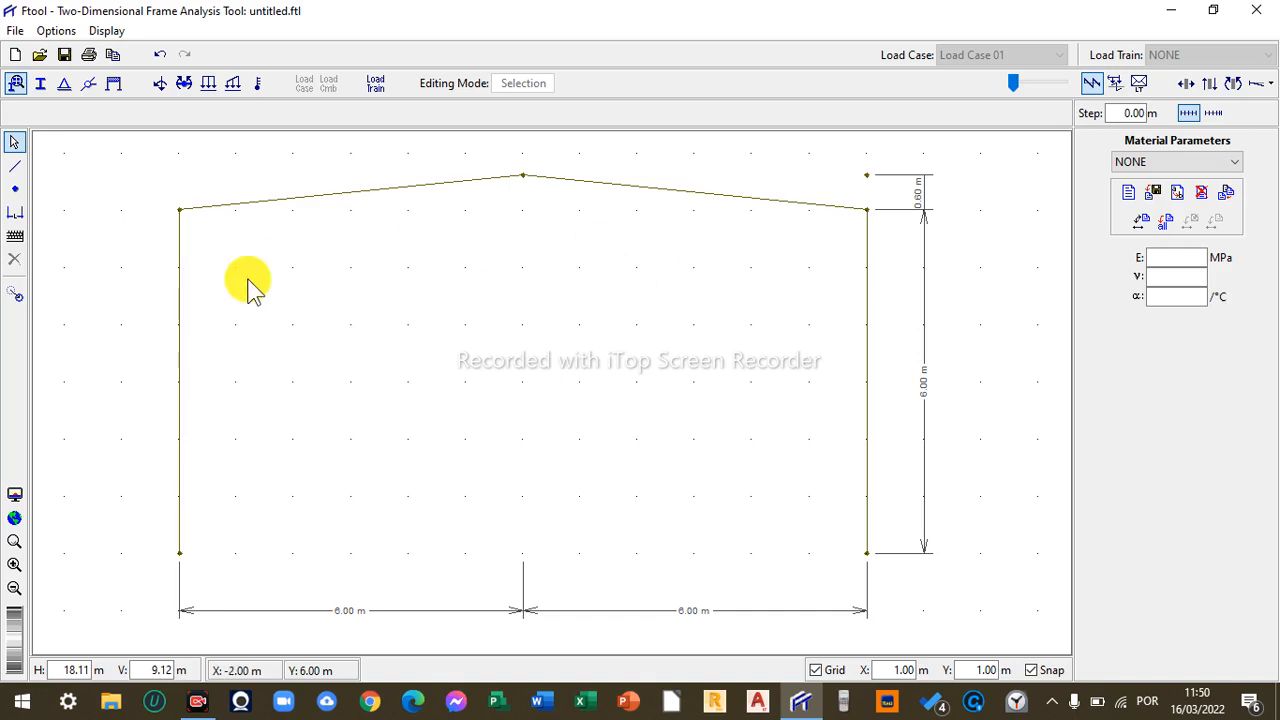
click(15, 293)
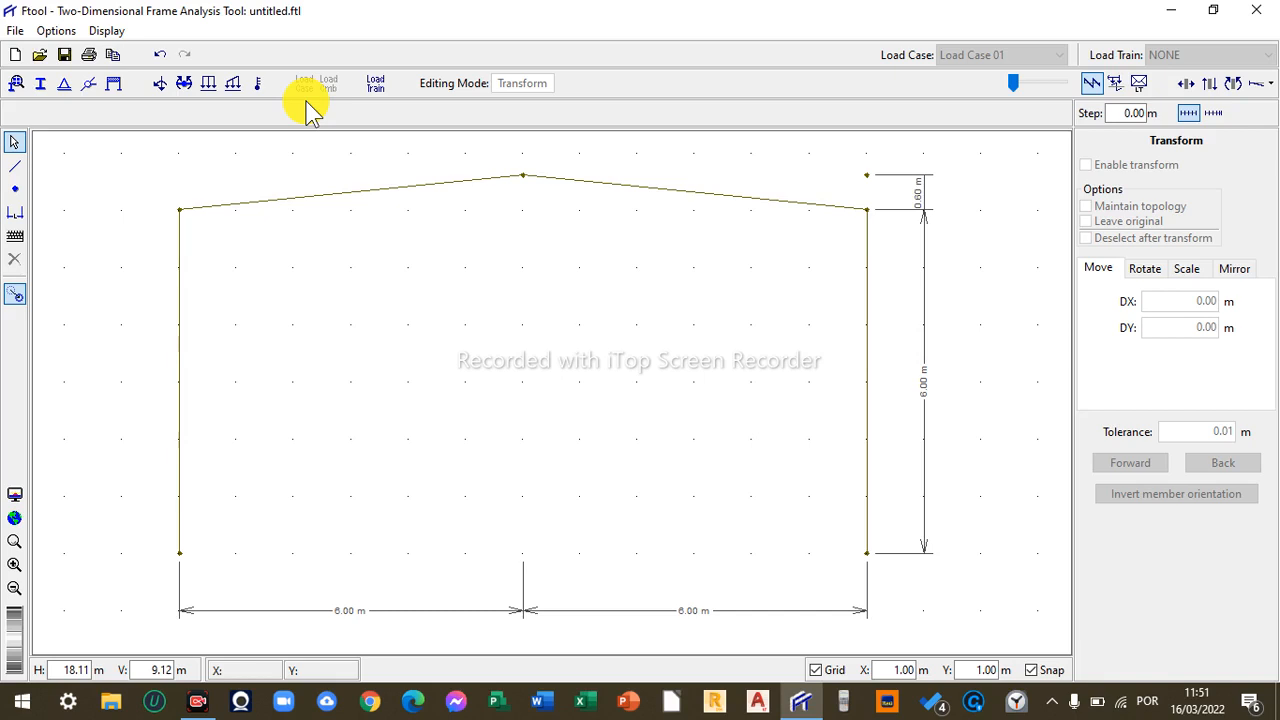
- Create a new Steel Isotropic material labelled 1 in the material parameters
click(16, 84)
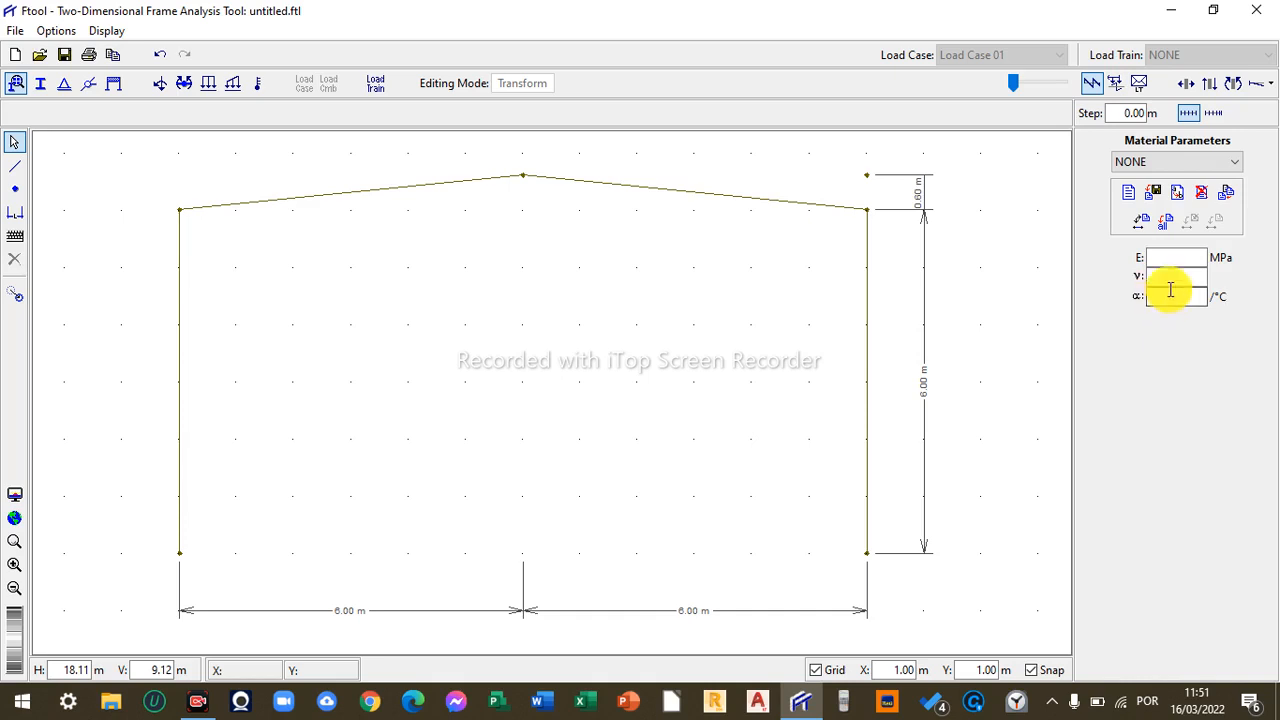
click(1192, 279)
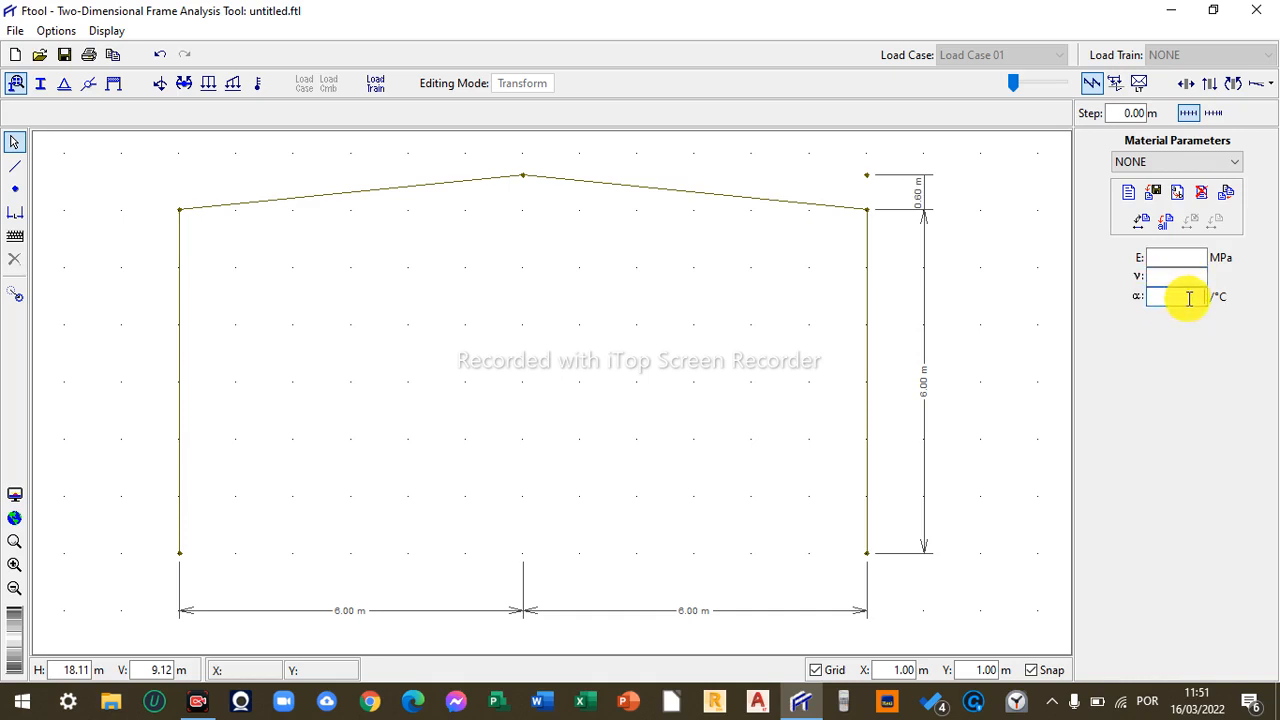
click(1194, 279)
click(1195, 261)
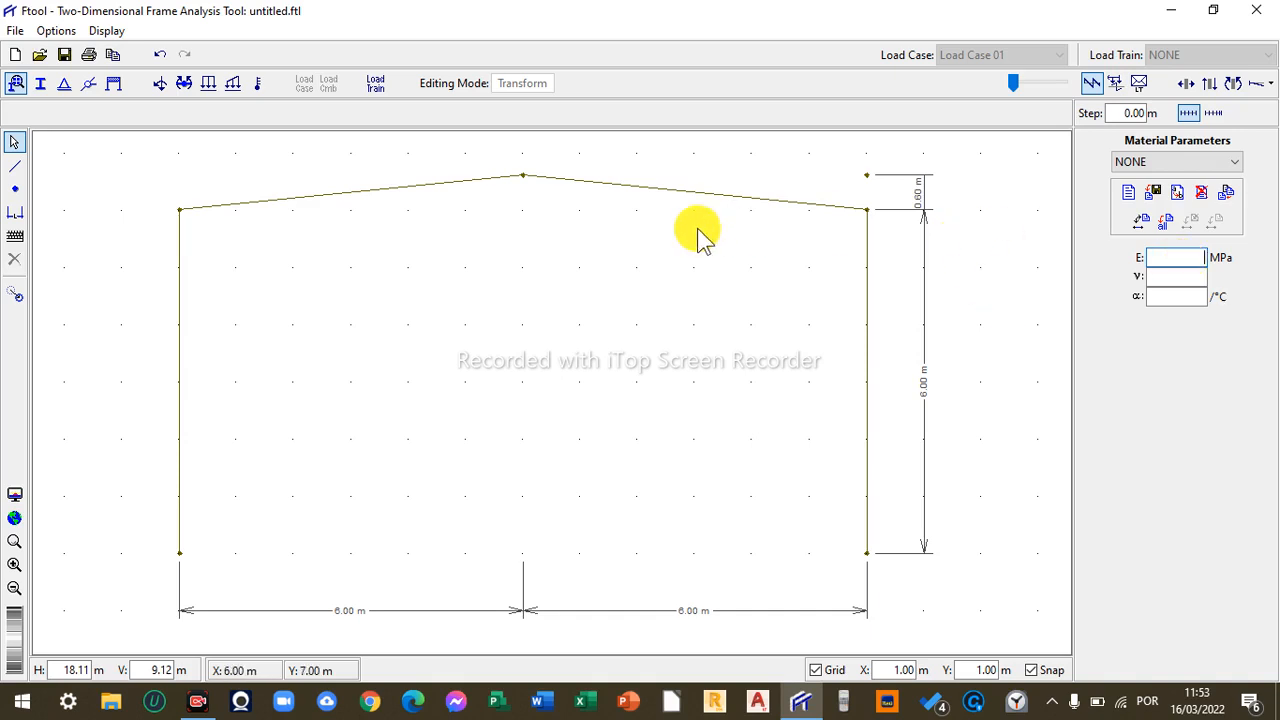
click(1128, 192)
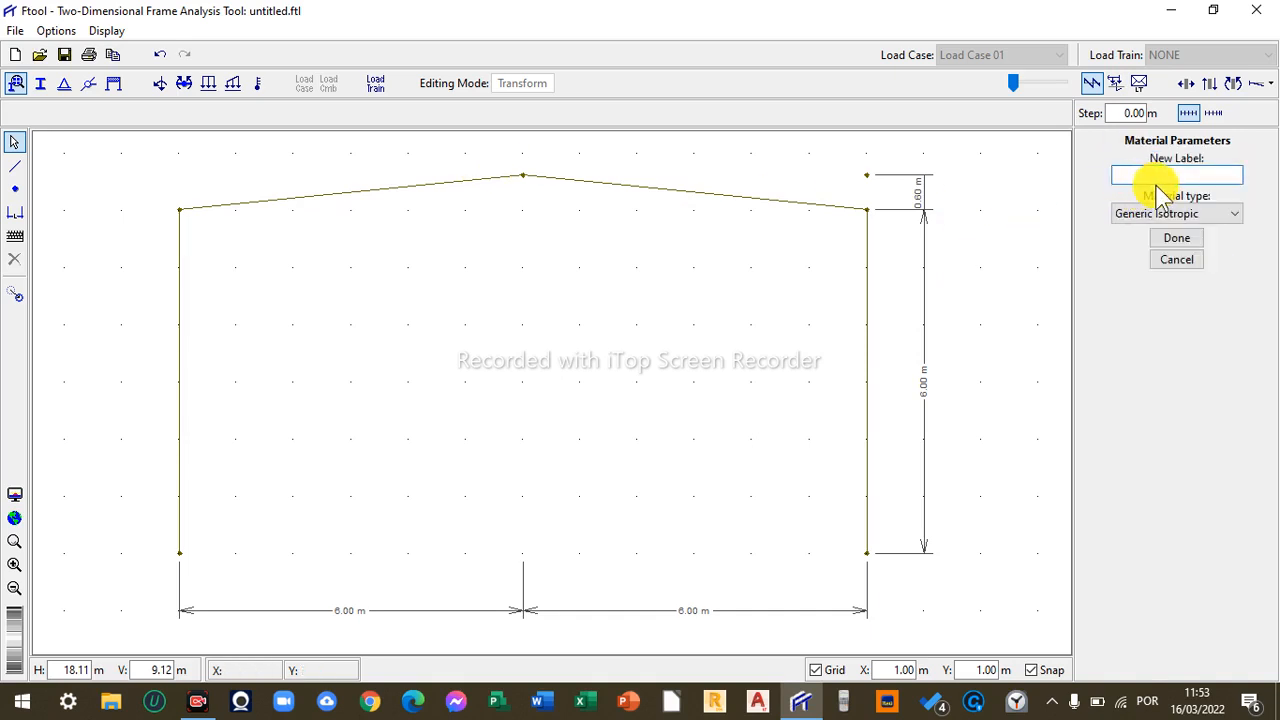
click(1177, 259)
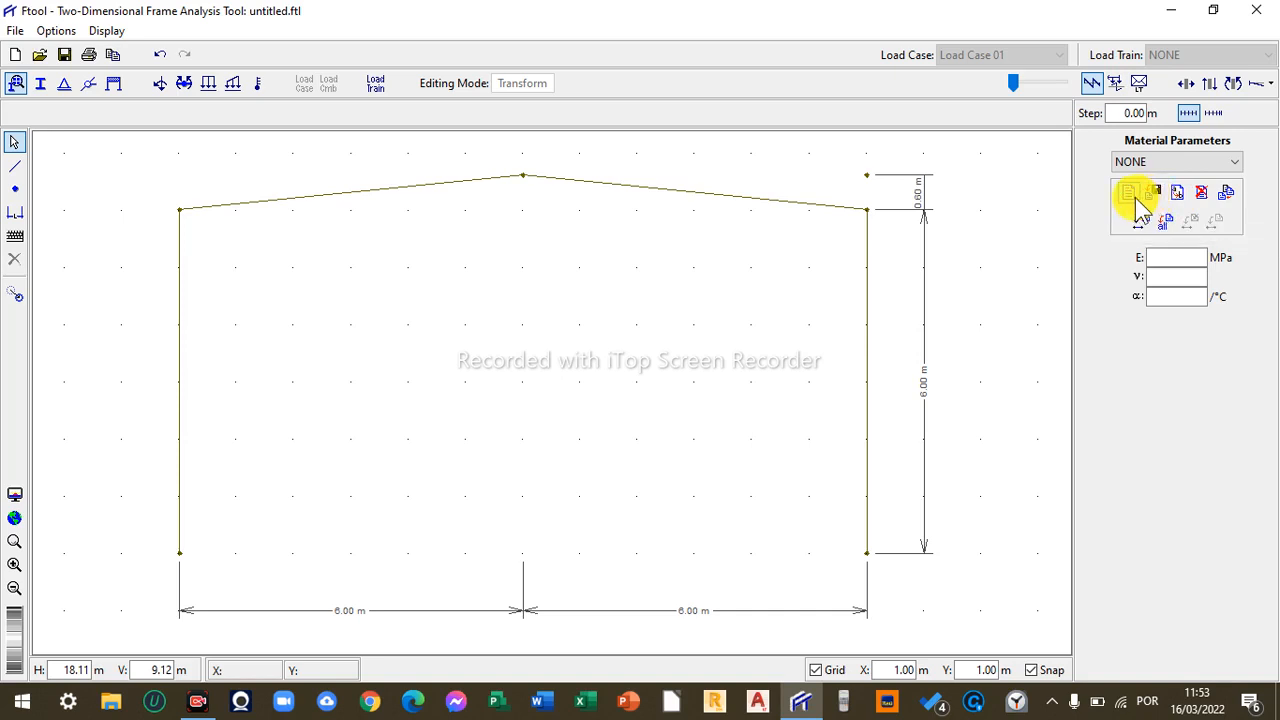
click(1133, 197)
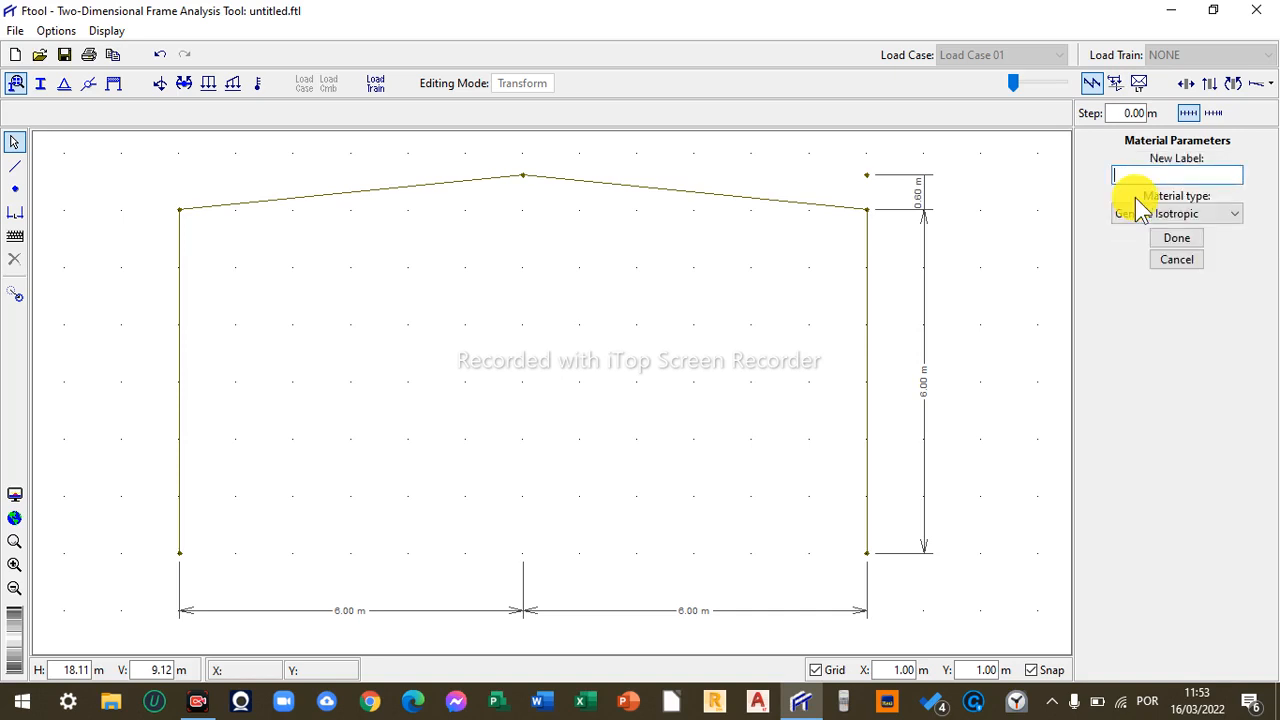
text(1)
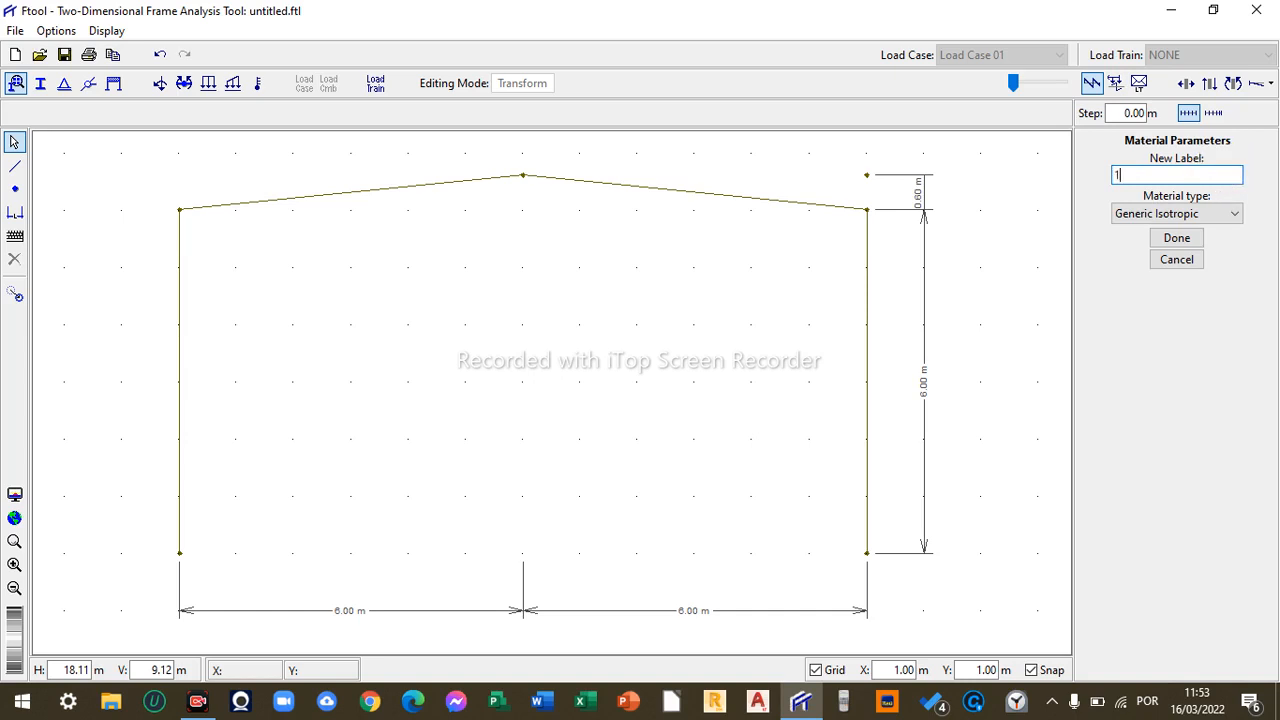
click(1205, 212)
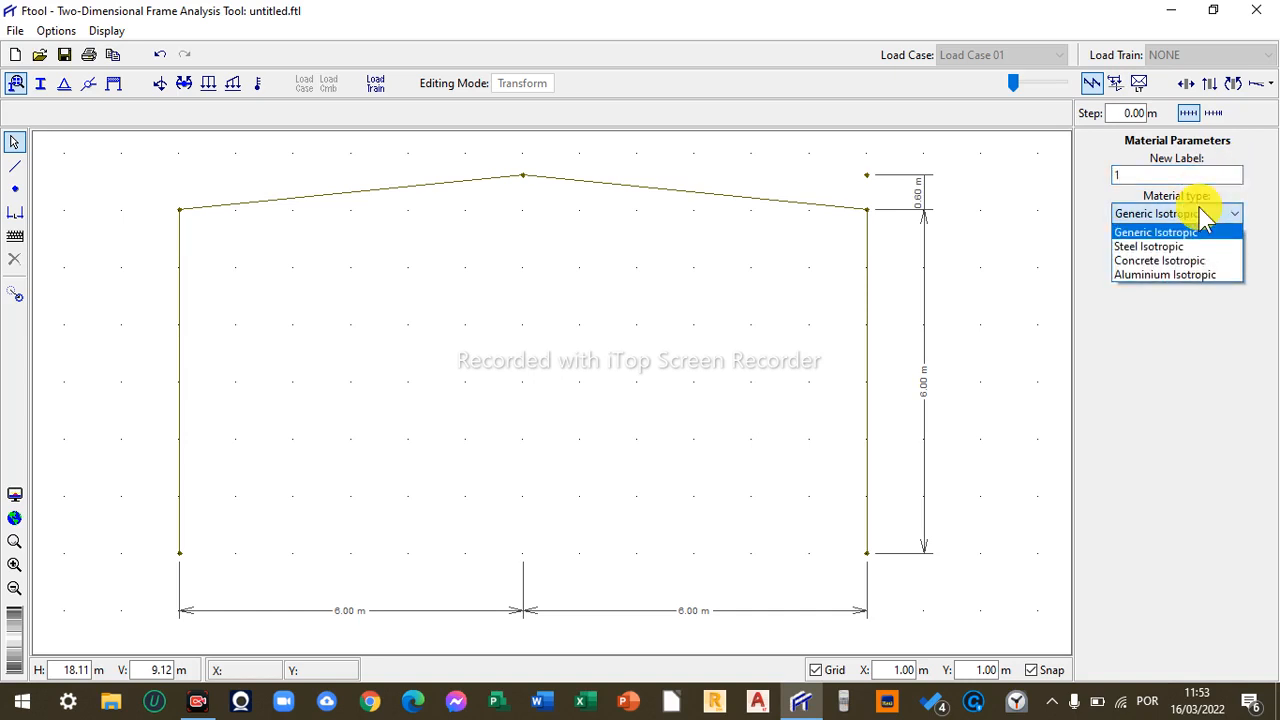
click(1168, 247)
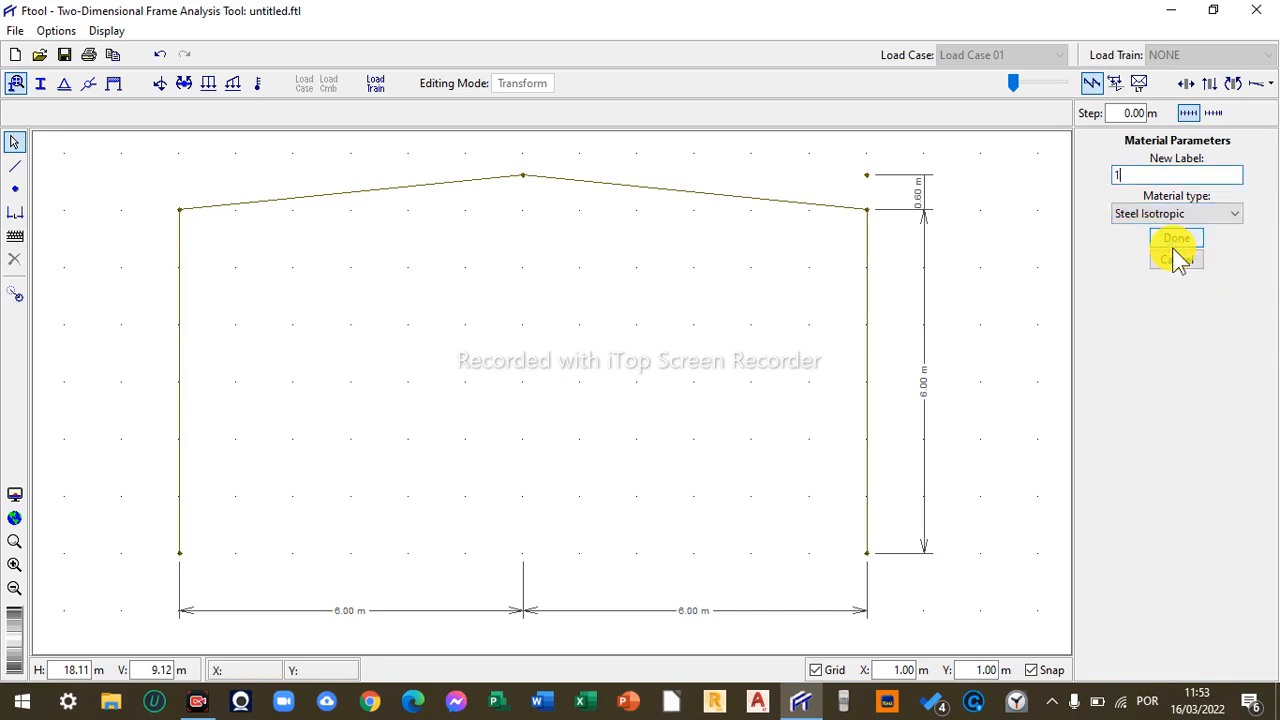
click(1215, 214)
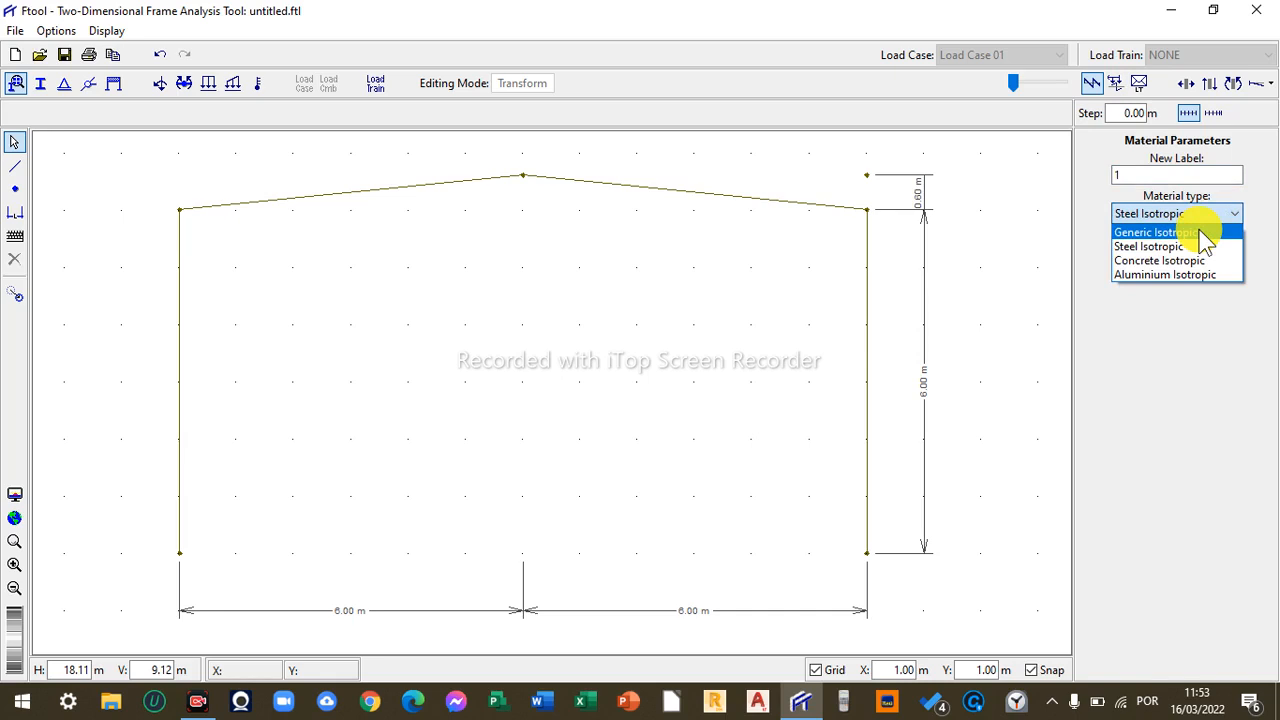
click(1200, 233)
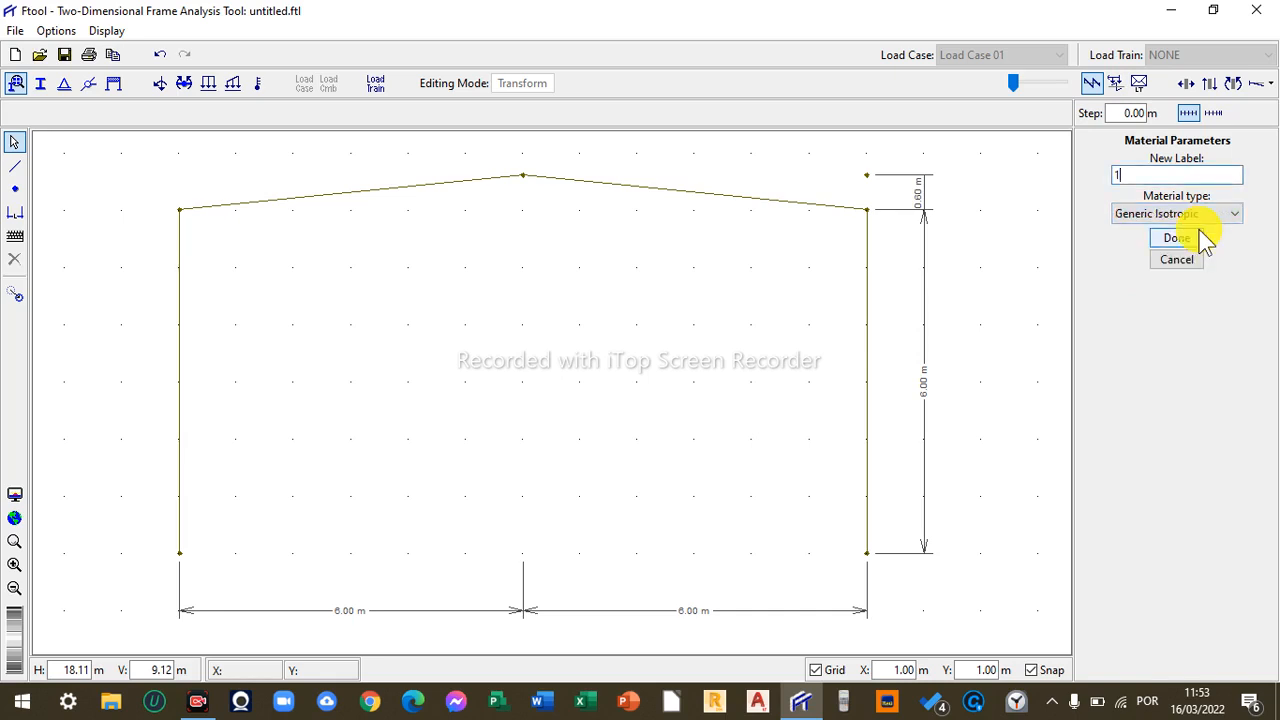
click(1222, 215)
click(1184, 247)
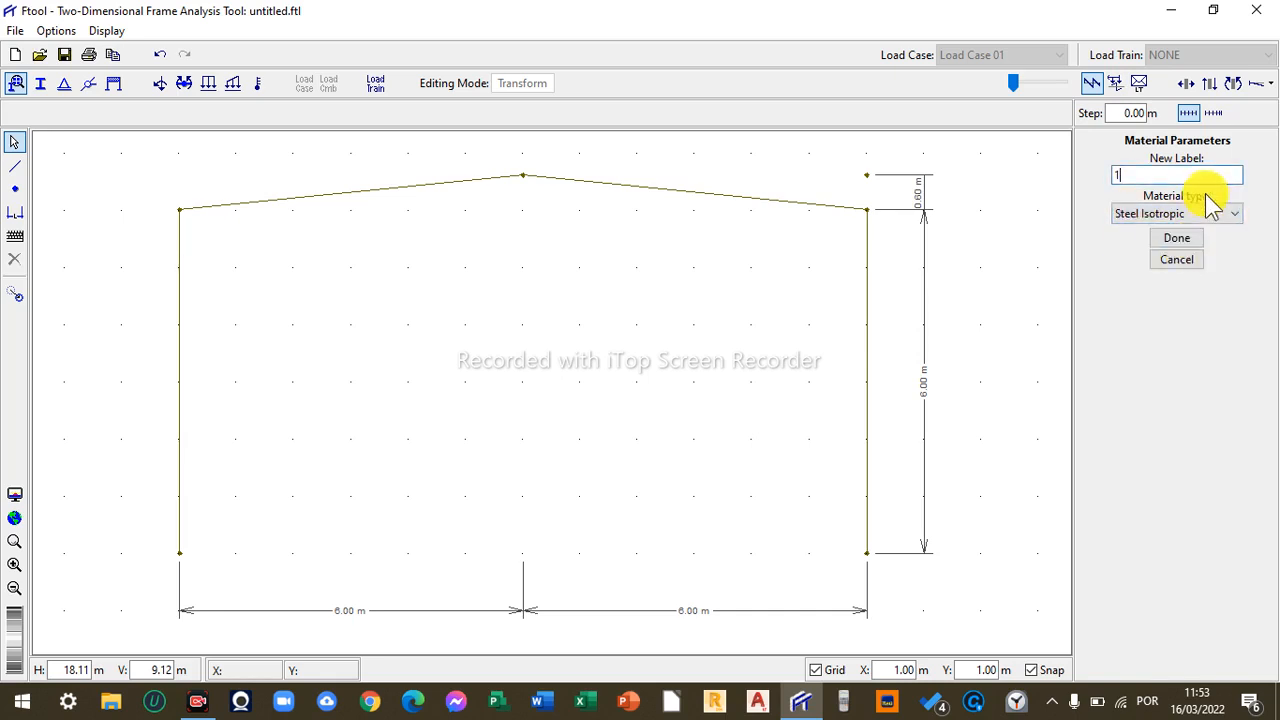
click(1175, 235)
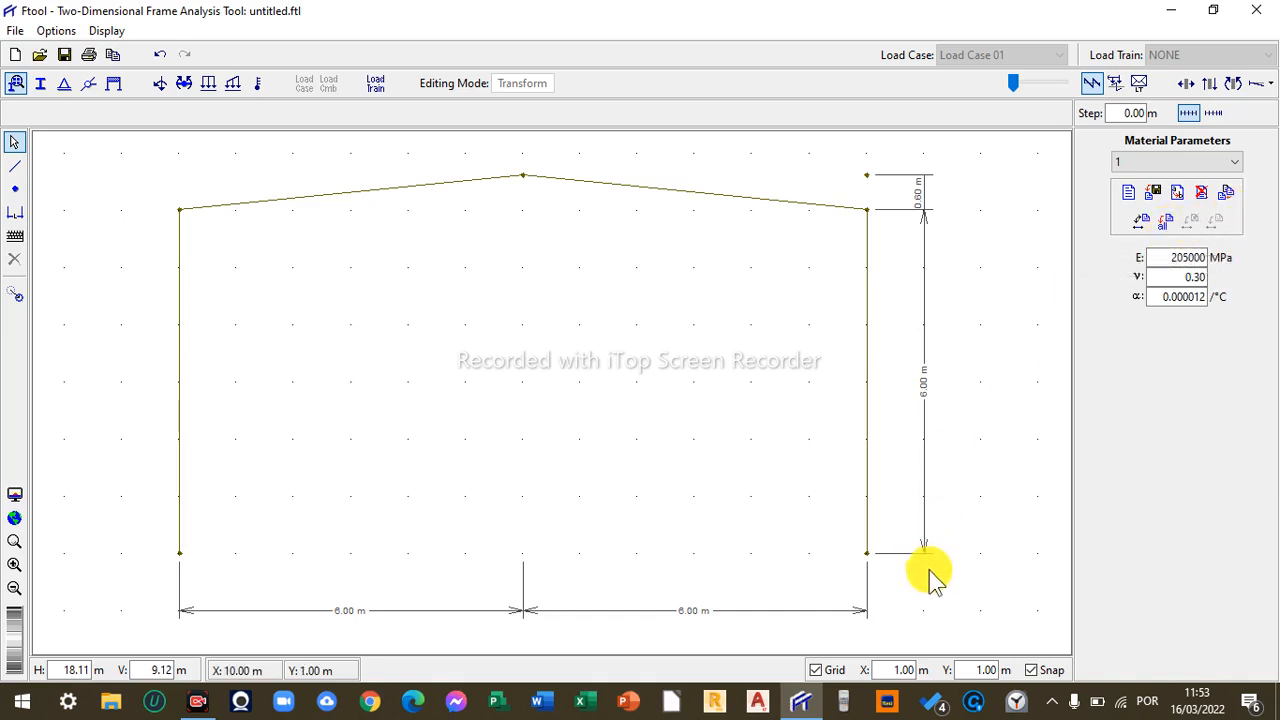
- Window-select the right rafter and assign material 1 to the frame members
drag(929, 569, 583, 177)
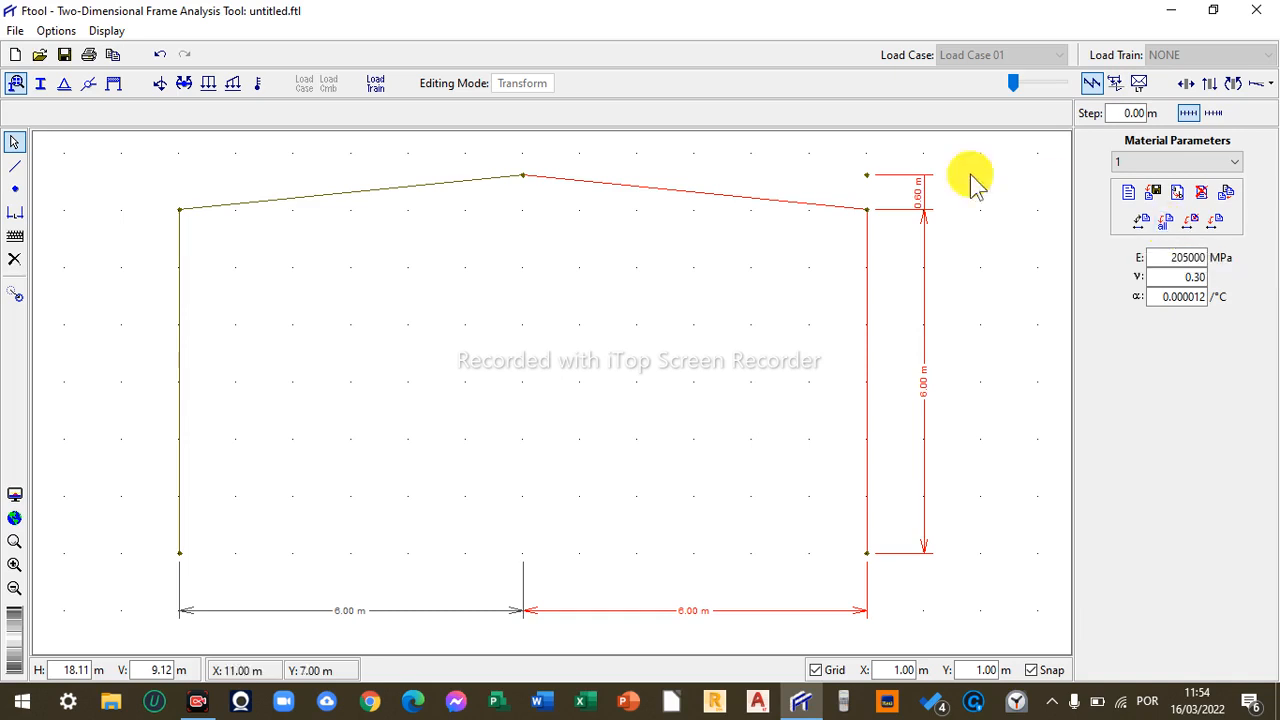
click(998, 258)
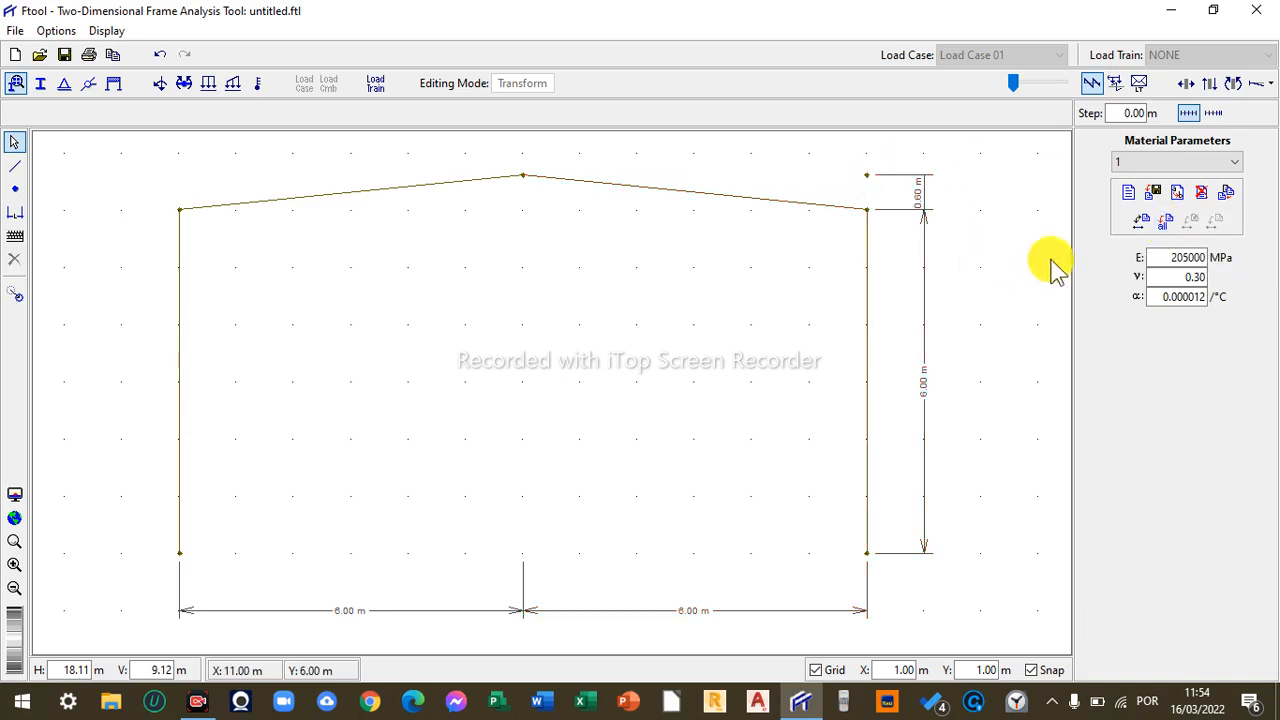
click(1158, 230)
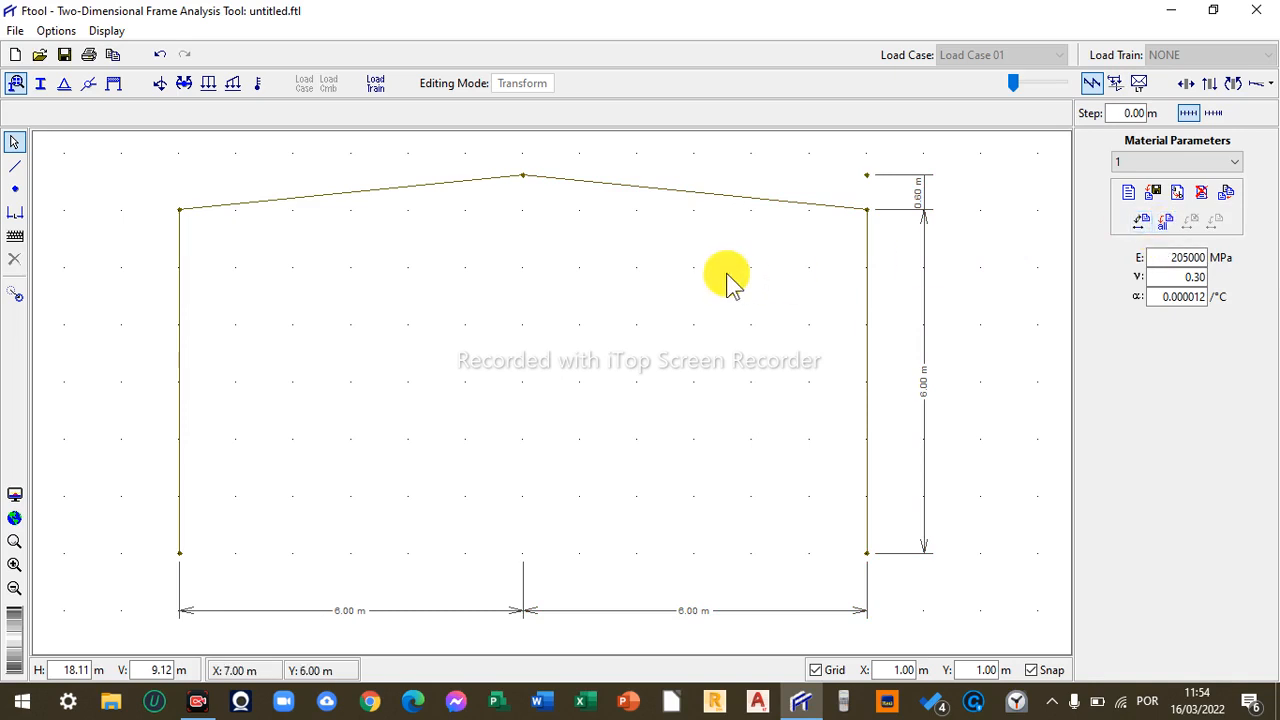
- Create a new Welded I-shapes (BR) section labelled 1 and assign it to the selected frame members
click(40, 84)
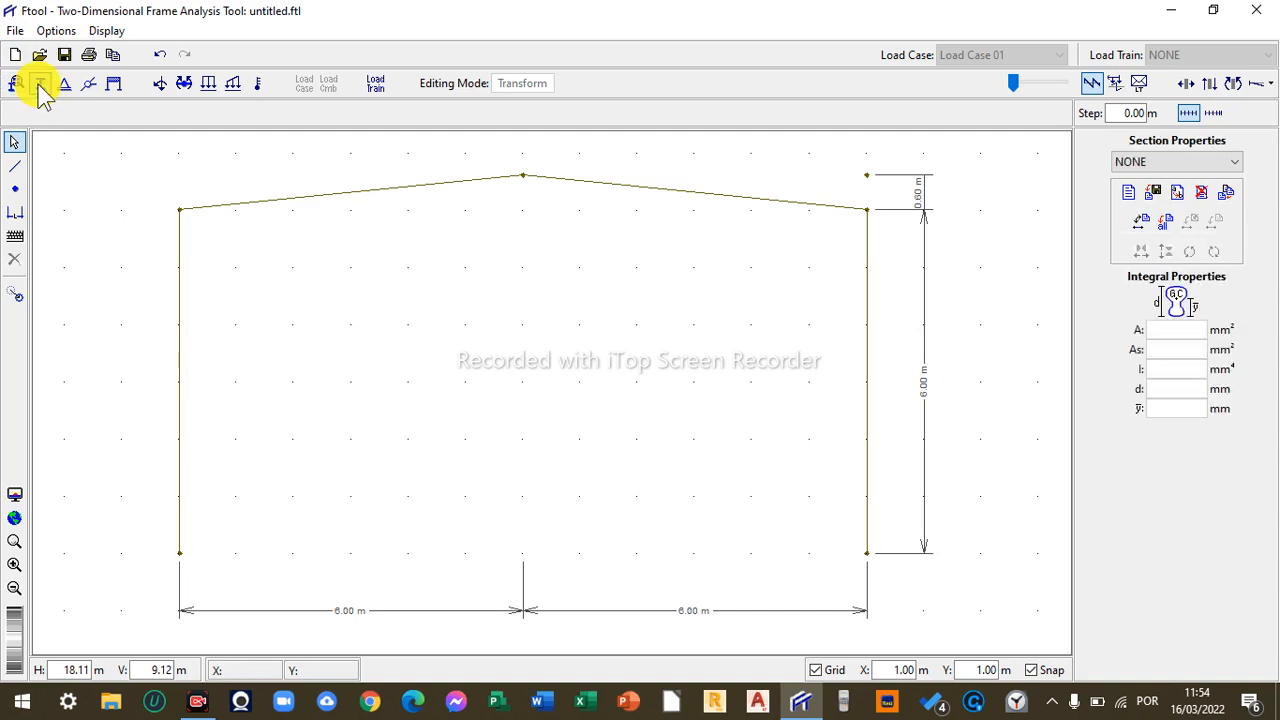
click(1132, 200)
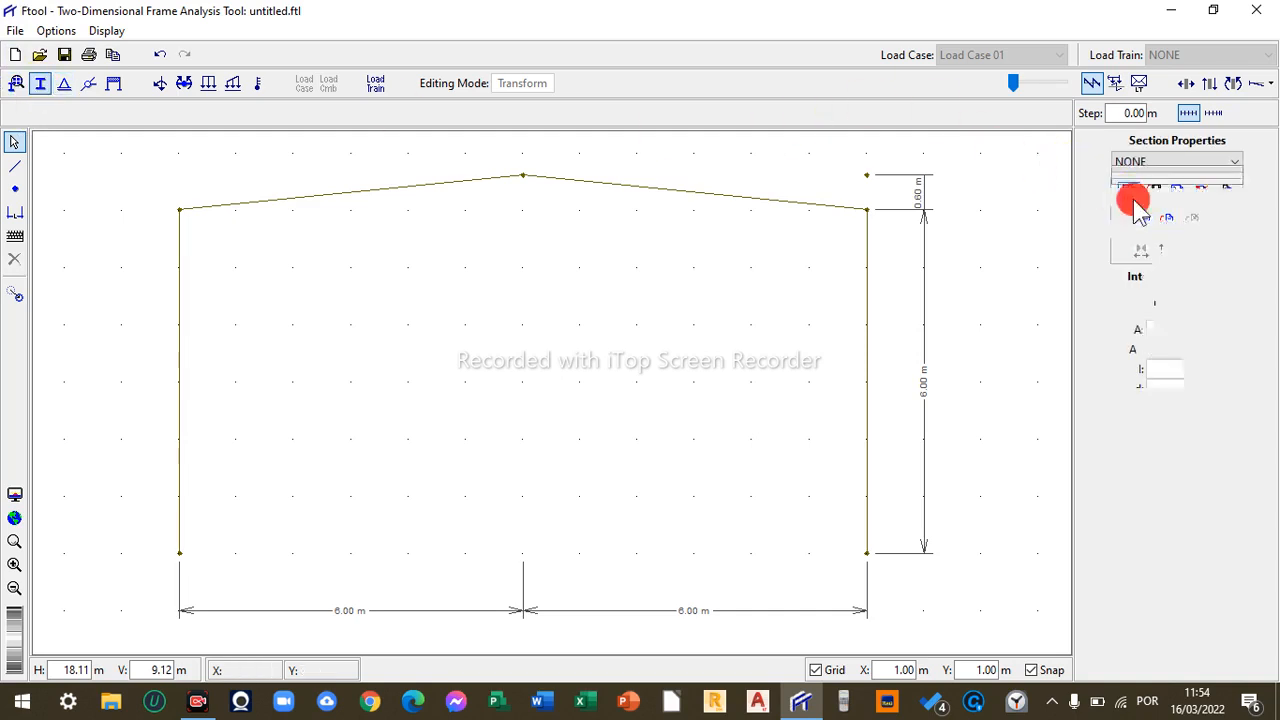
text(1)
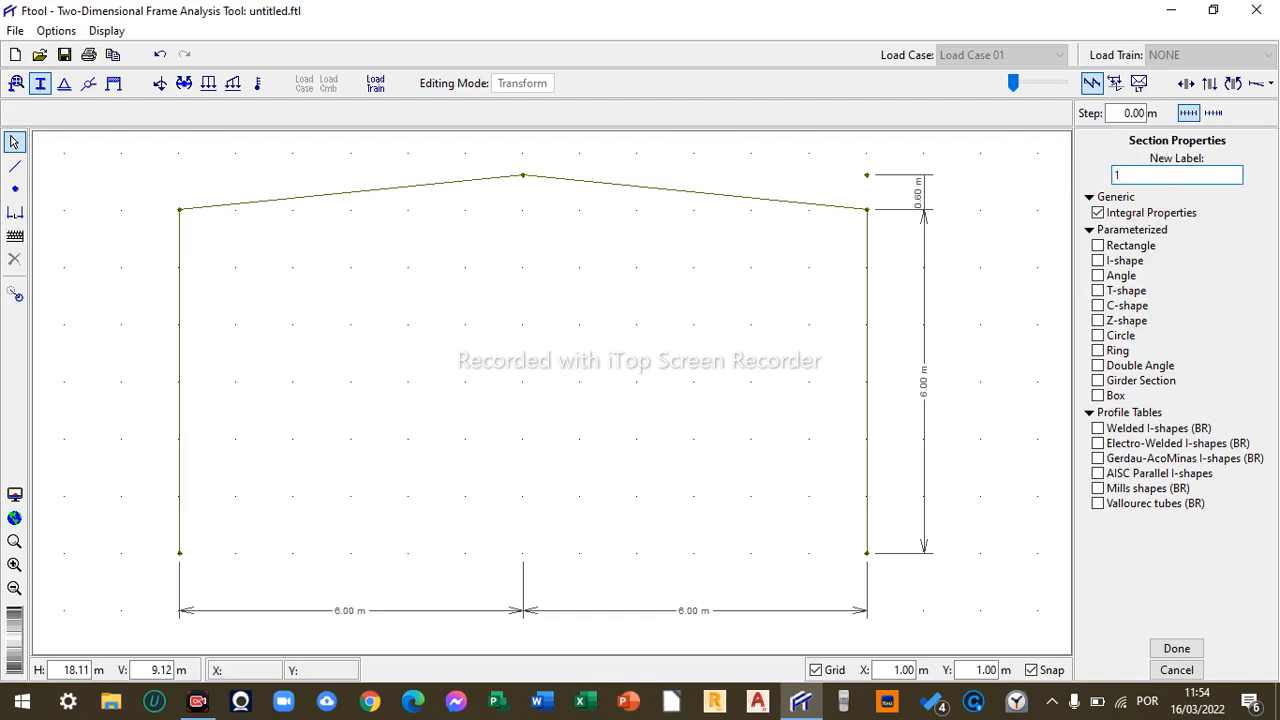
click(1108, 430)
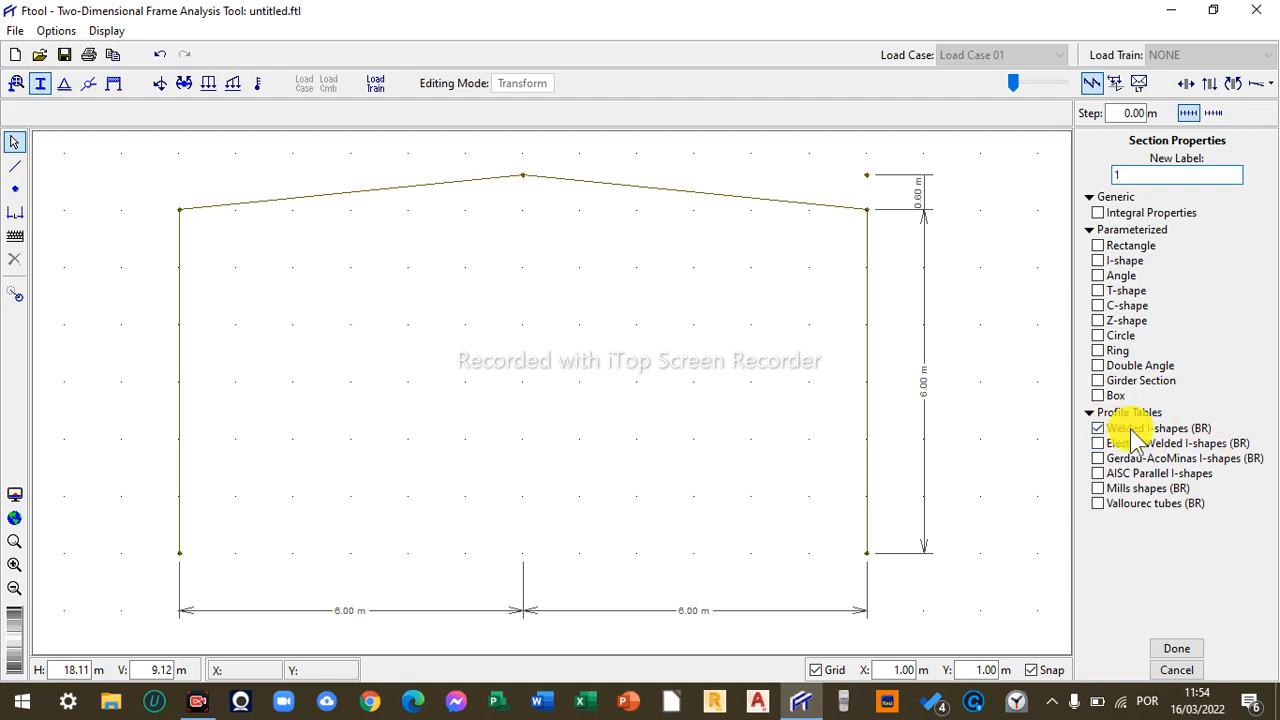
click(1191, 645)
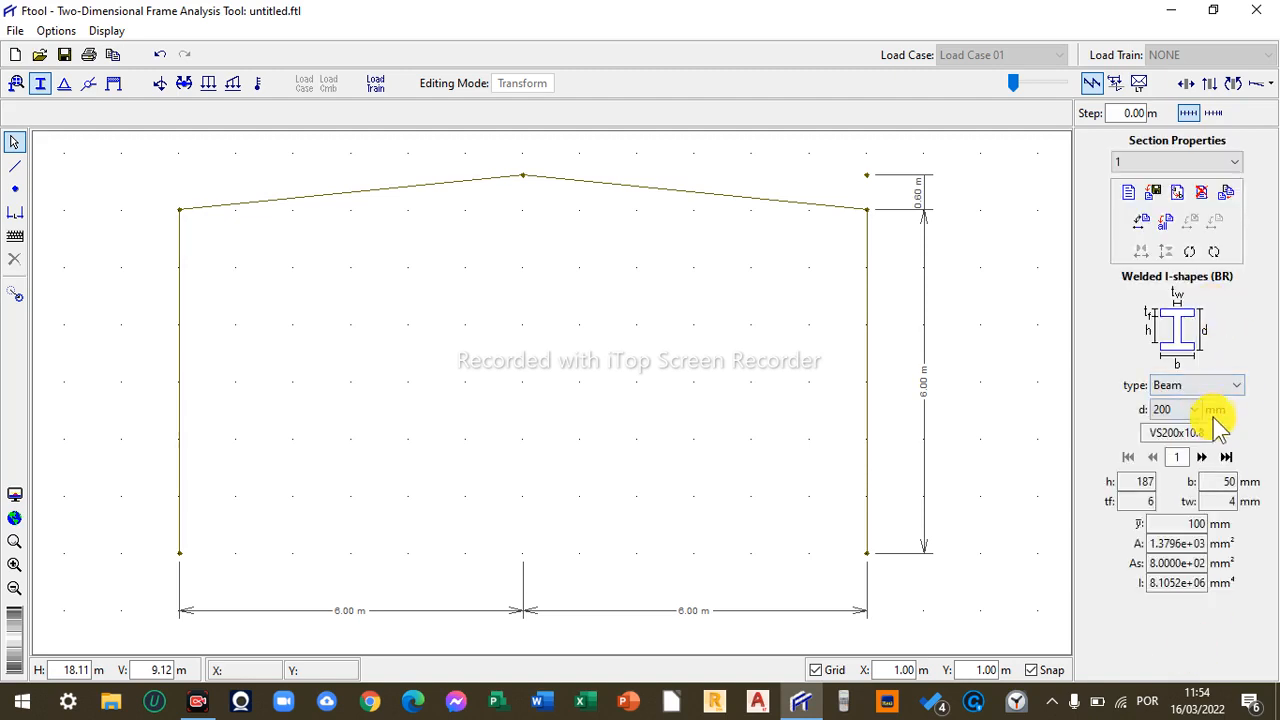
click(1170, 225)
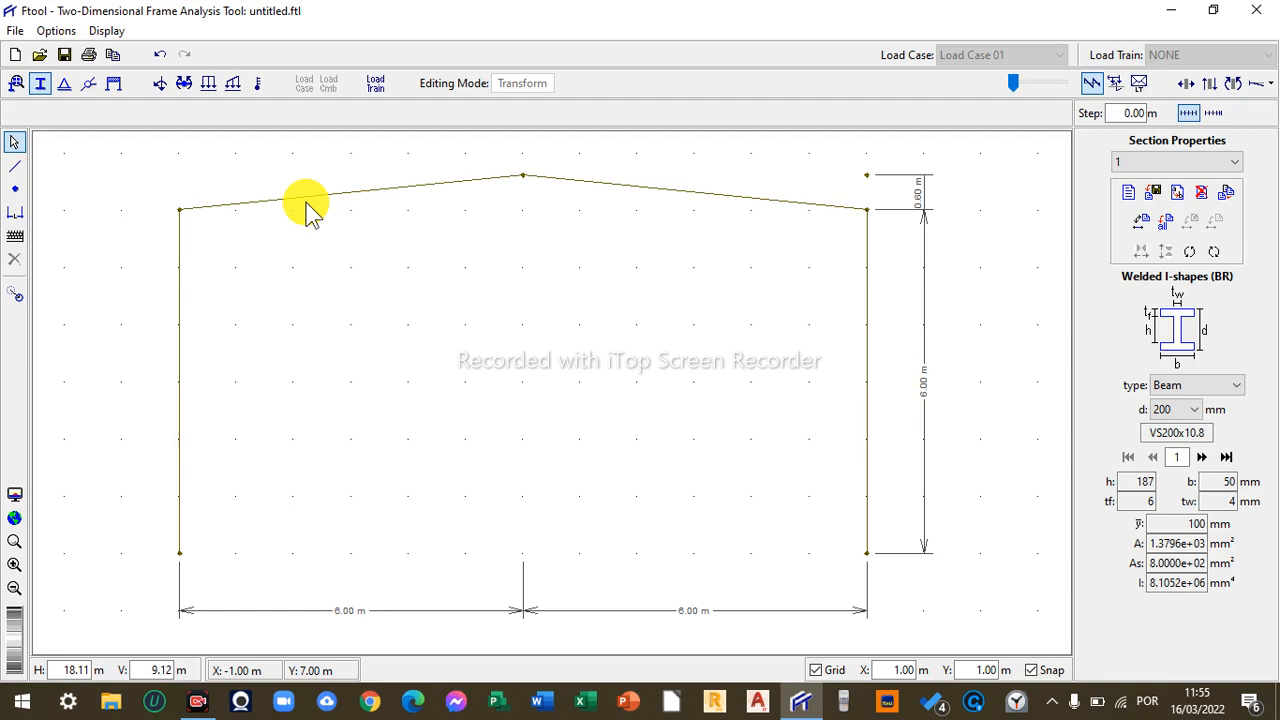
- Apply a support fixing only vertical displacement to the right column's base node
click(64, 84)
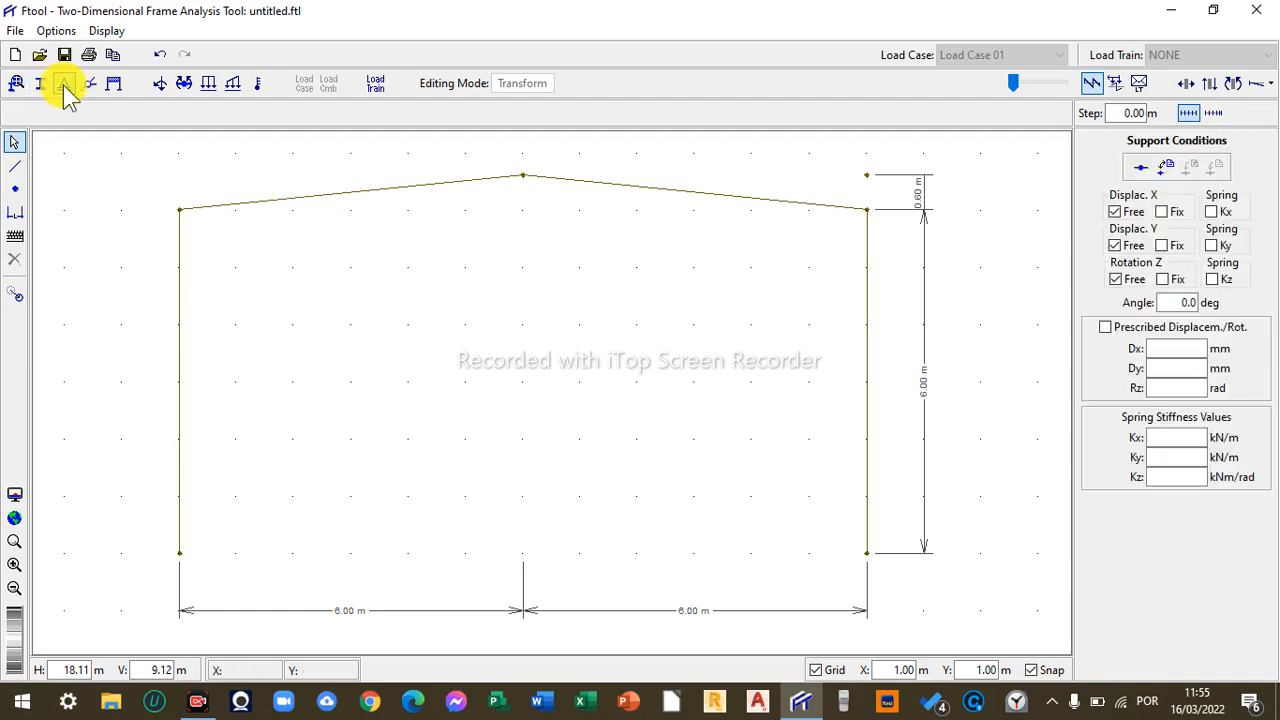
click(41, 84)
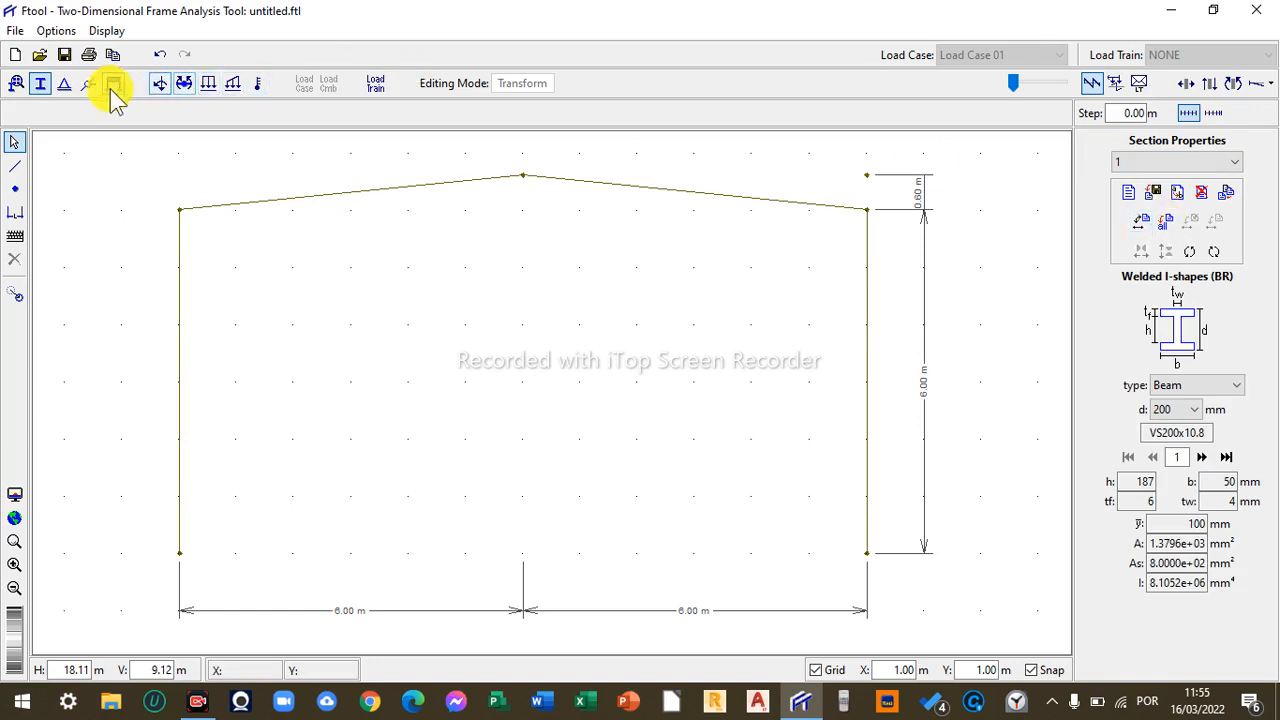
click(64, 86)
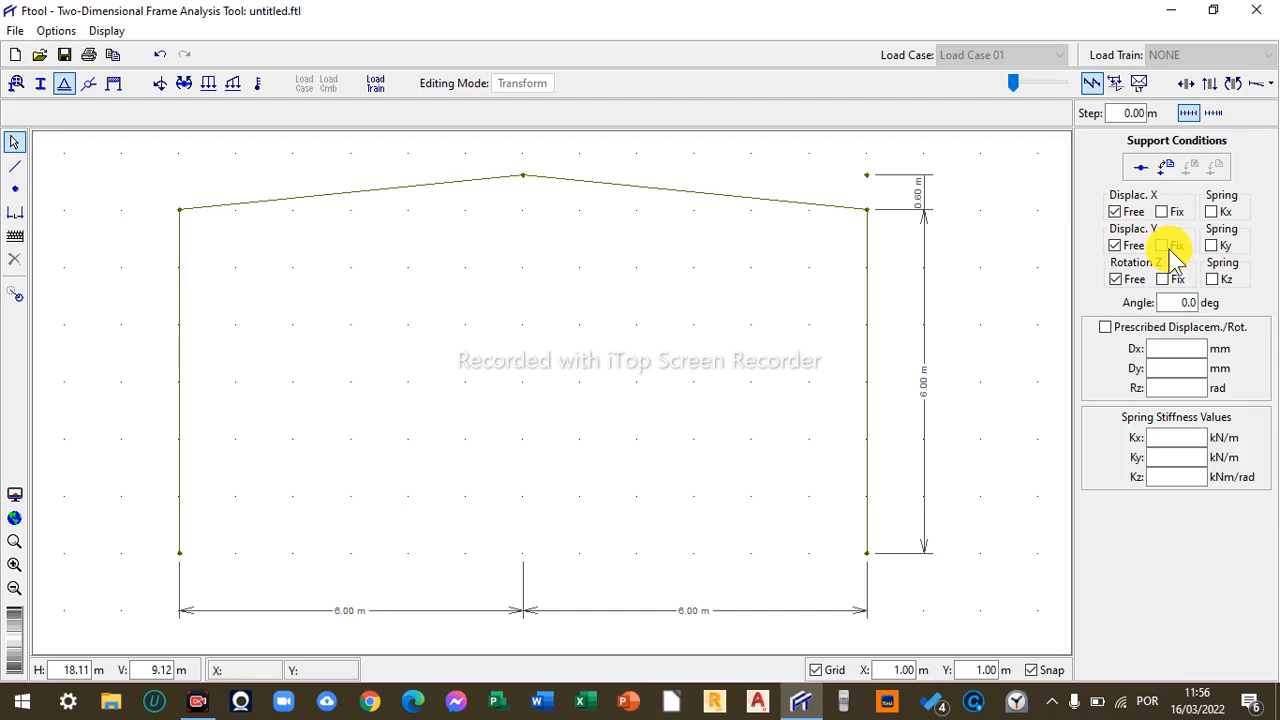
click(1168, 248)
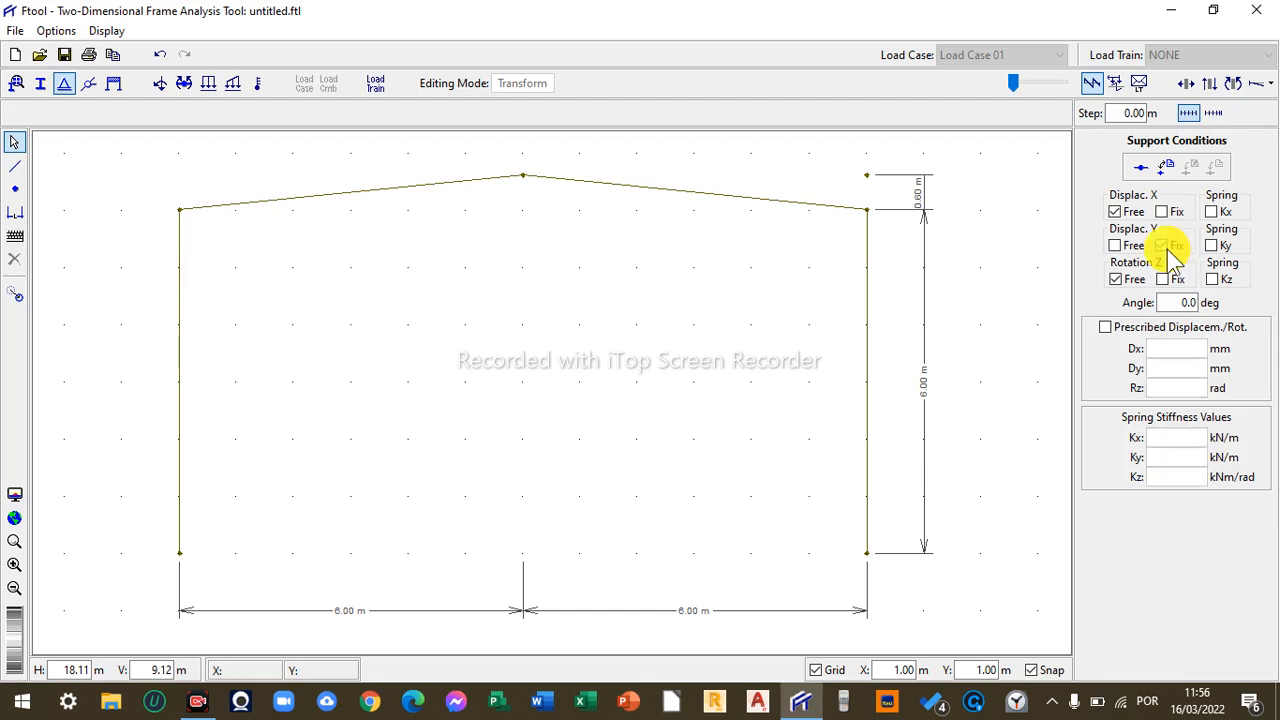
click(867, 558)
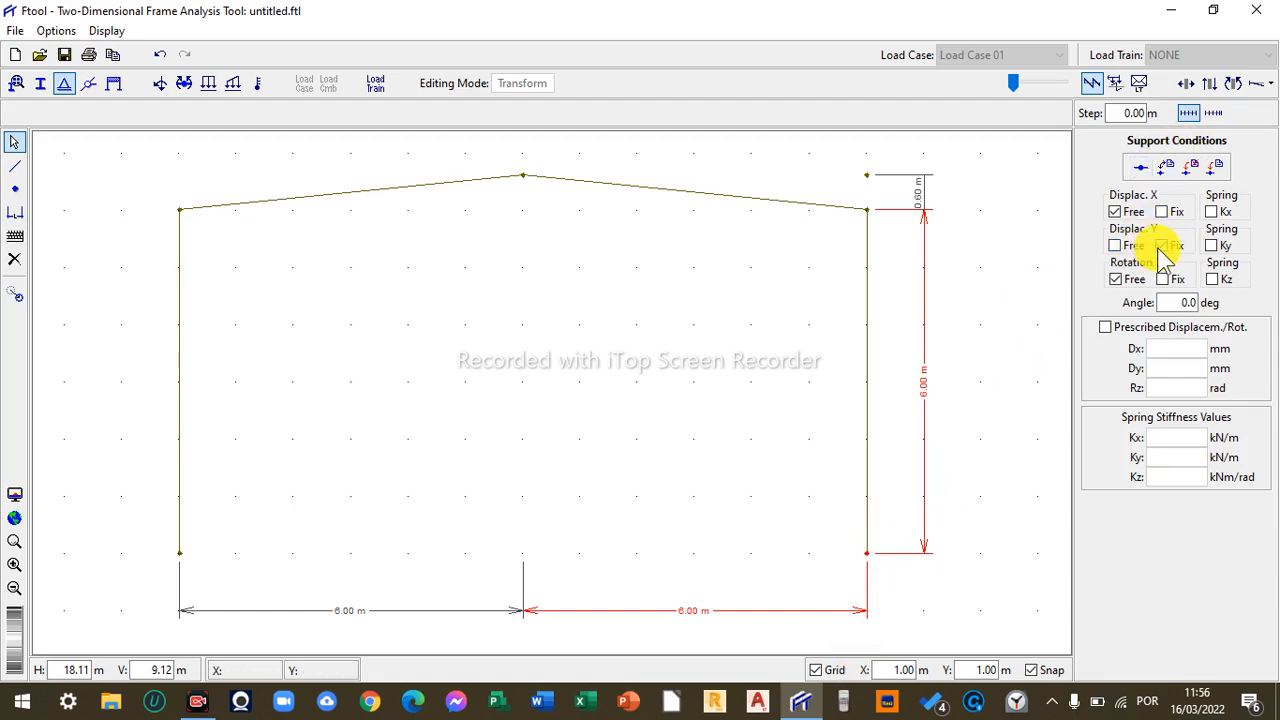
click(1215, 168)
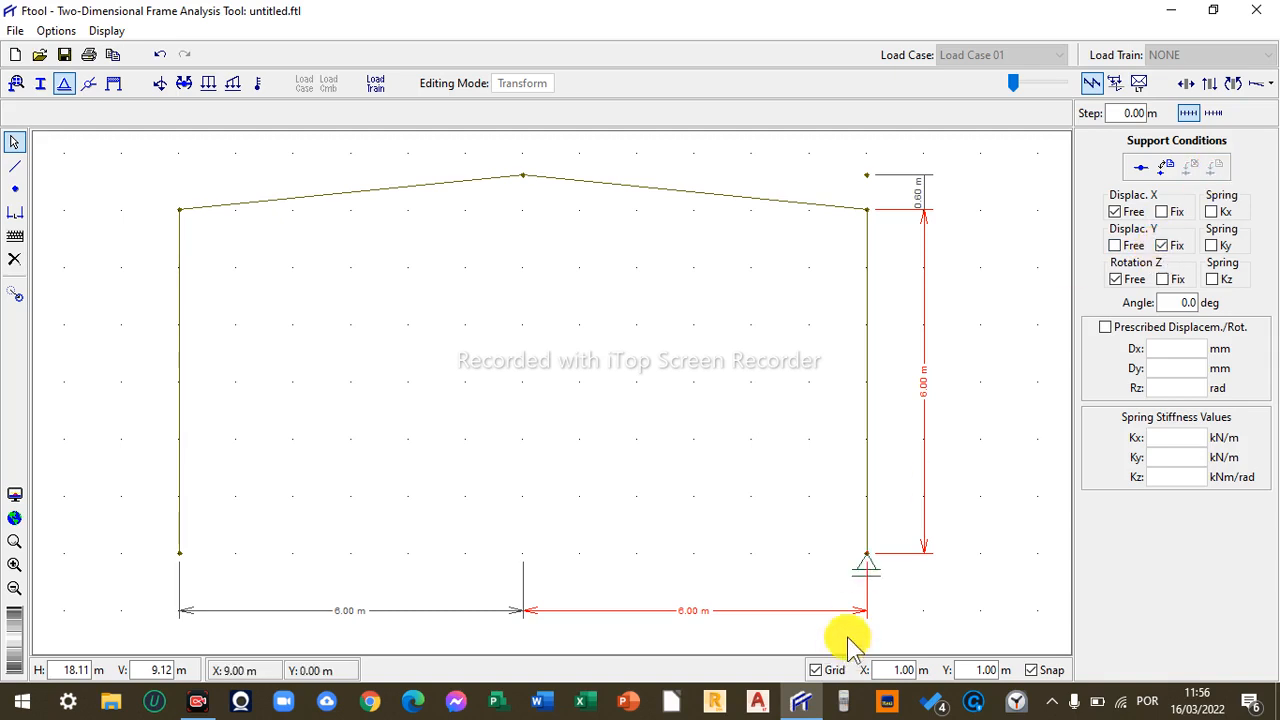
- Change the right base support to fix only horizontal displacement, freeing the vertical one
click(868, 556)
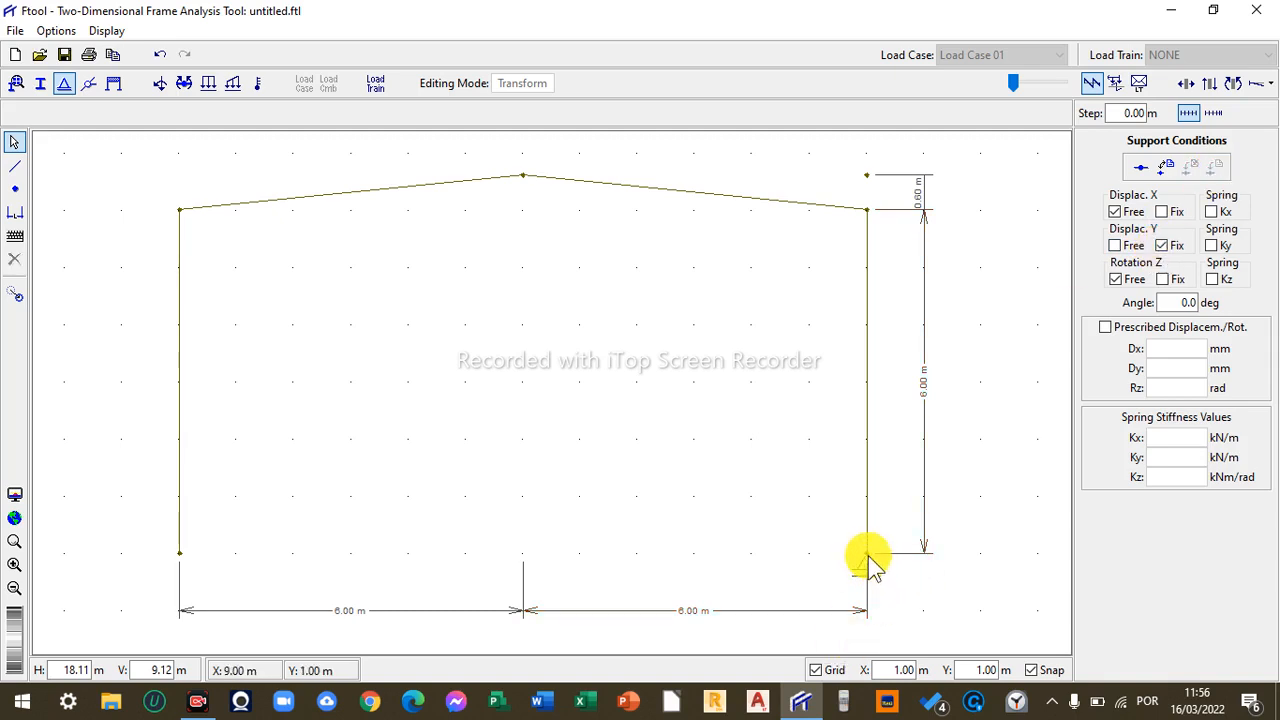
click(1115, 245)
click(1161, 211)
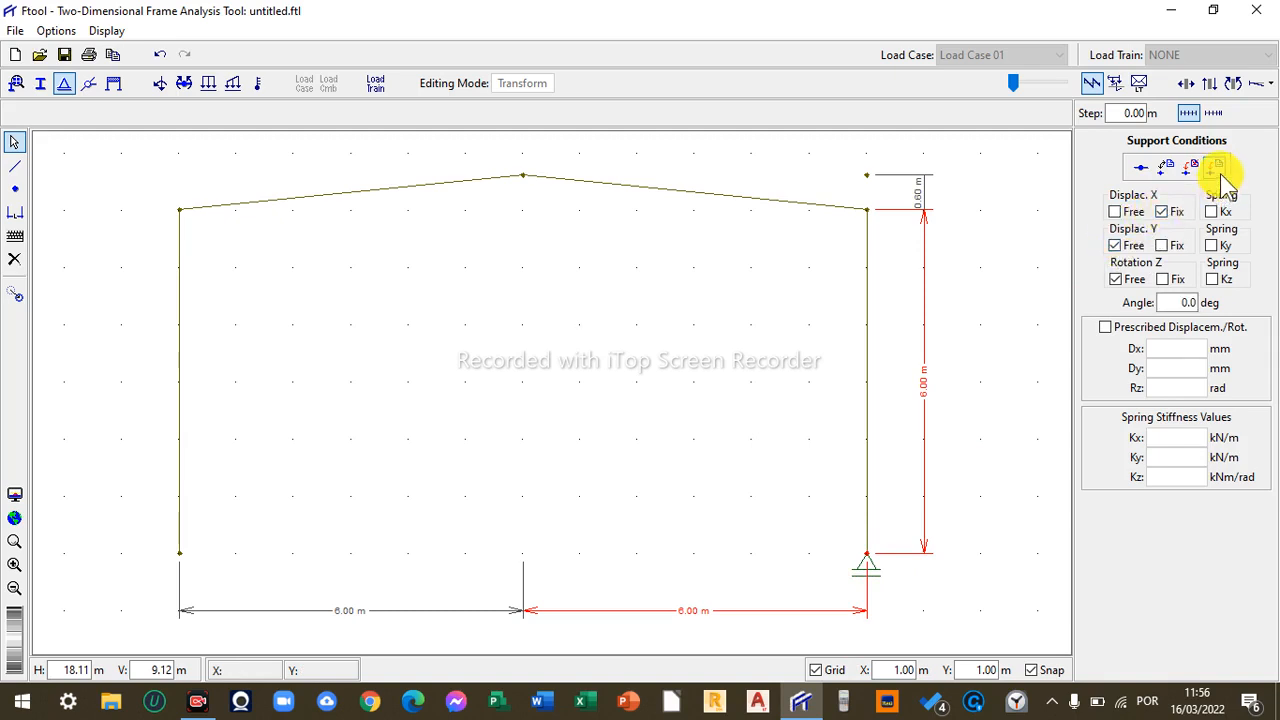
click(1216, 169)
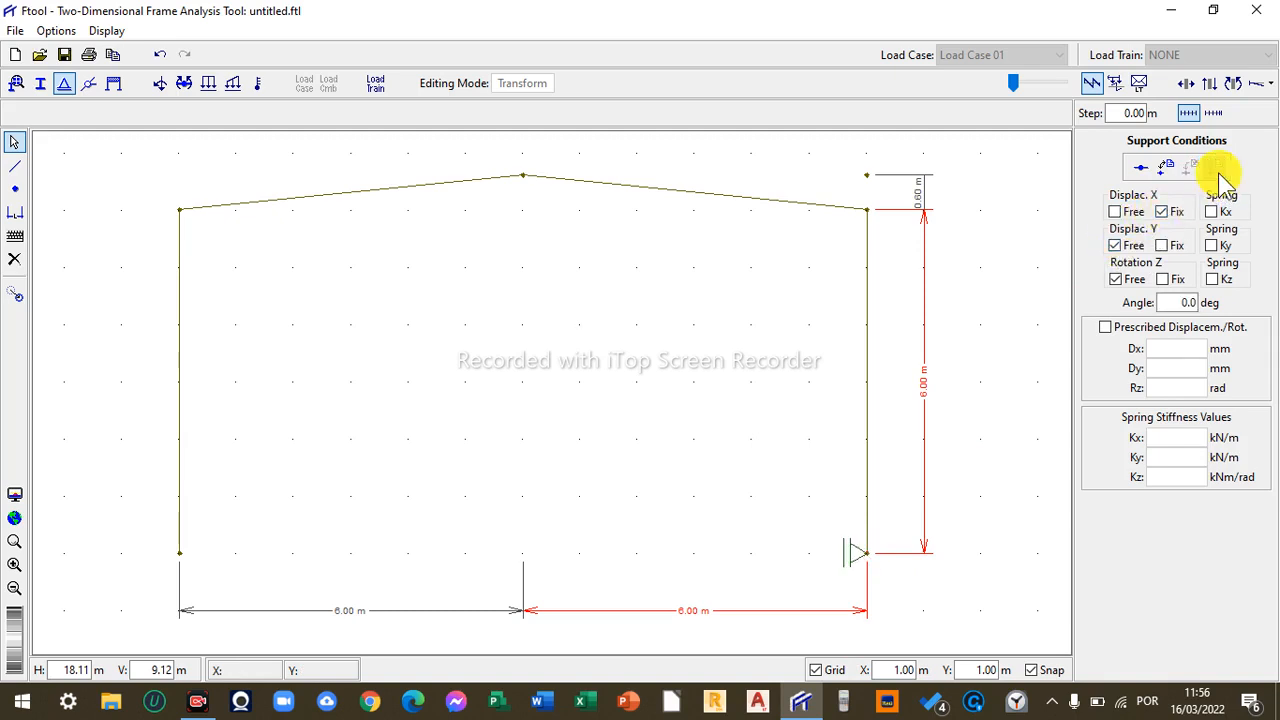
- Fix both horizontal and vertical displacements at the right base node to make it a pinned support
click(866, 554)
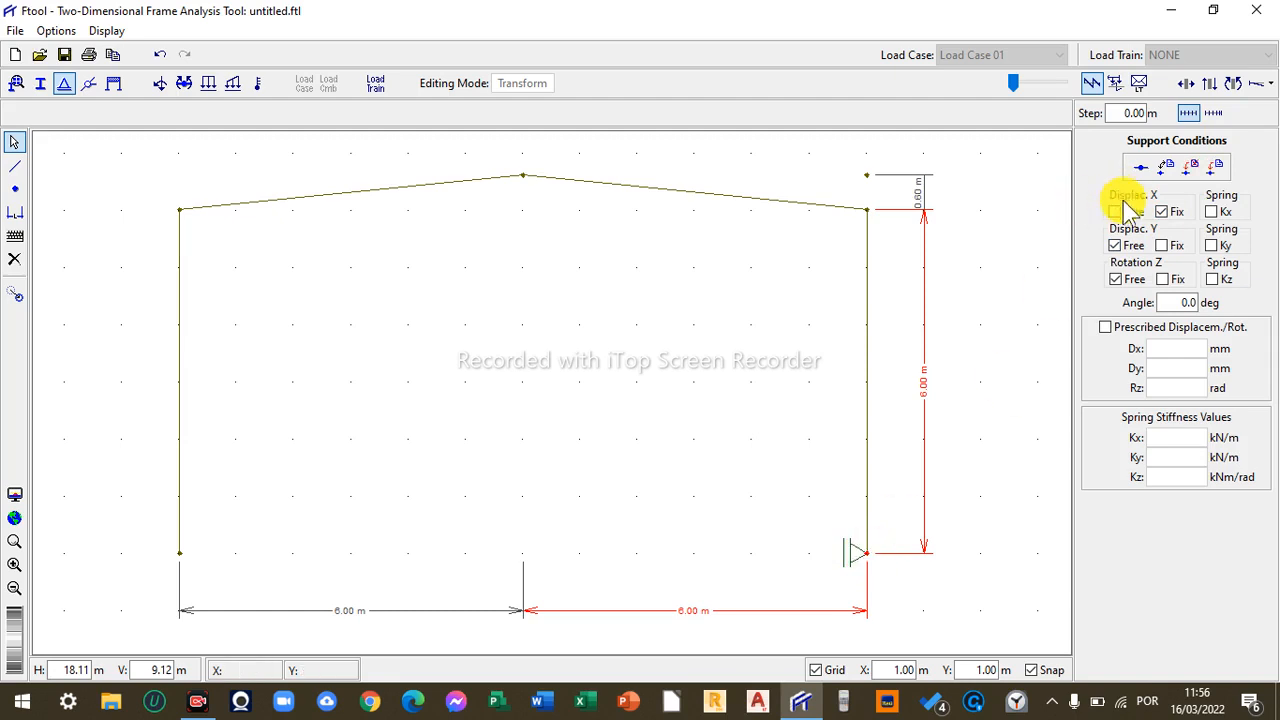
click(1161, 245)
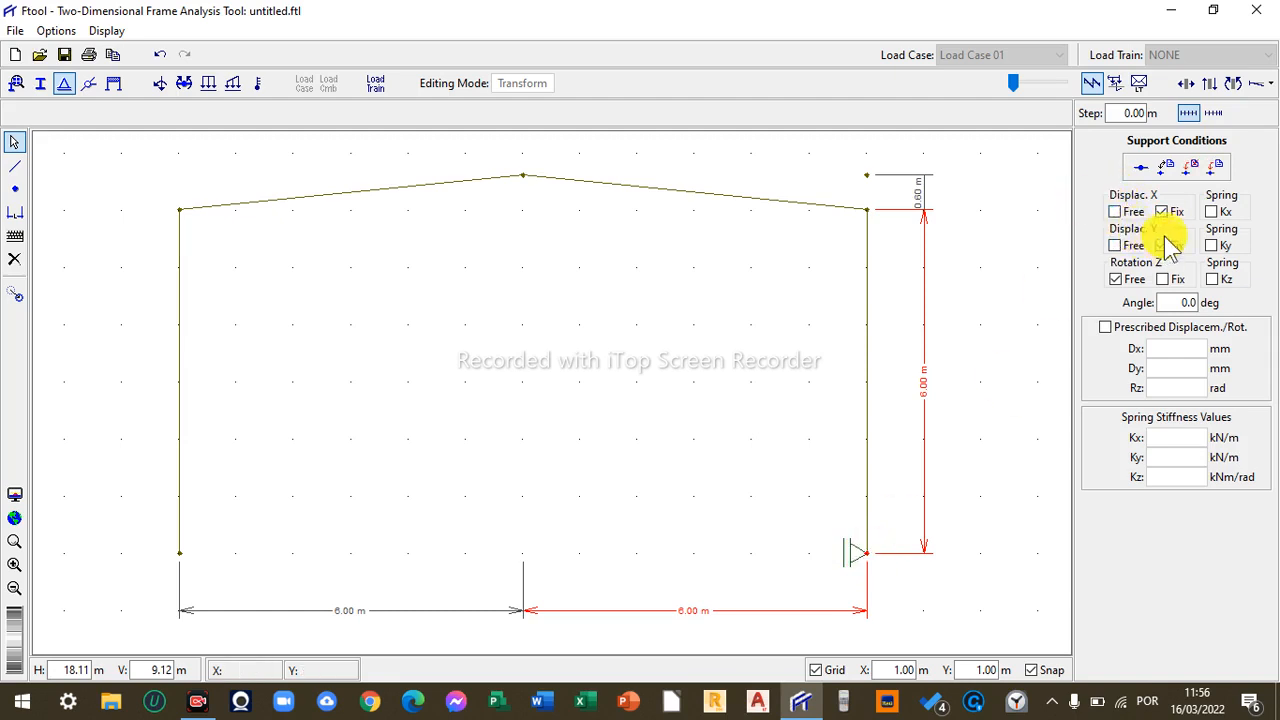
click(1212, 172)
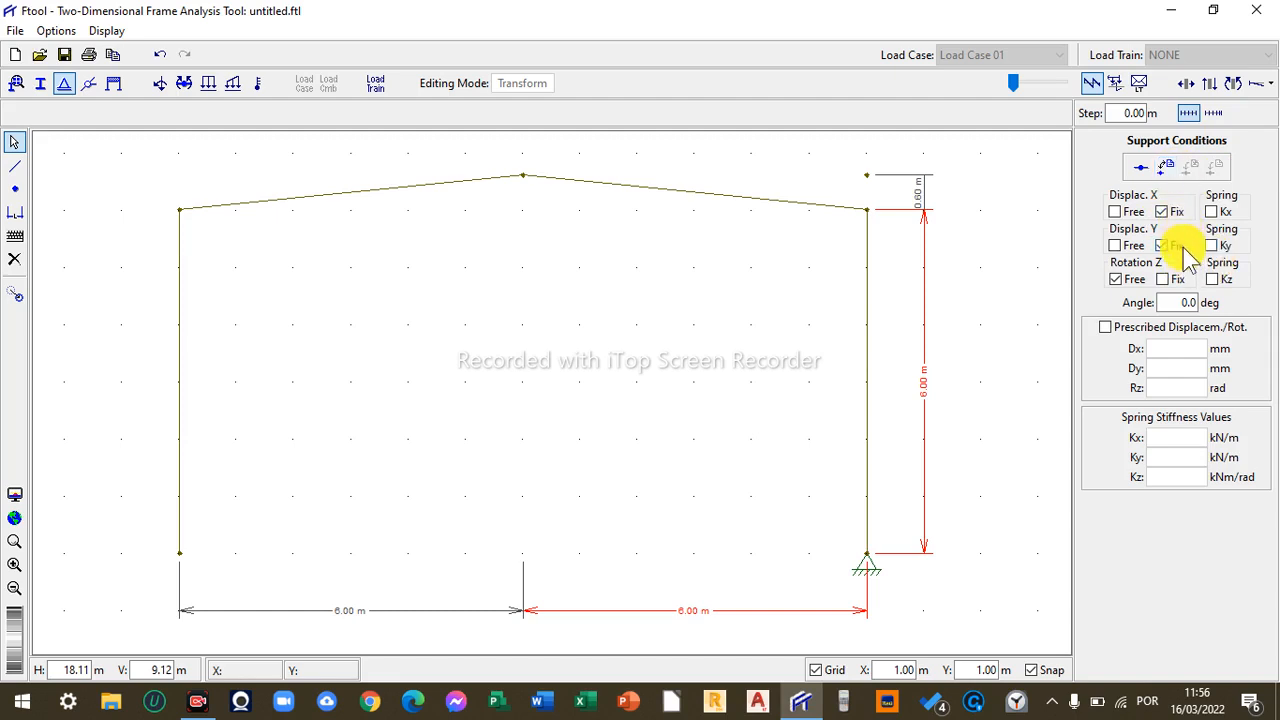
- Also fix rotation Z at the right base node to make it a fully fixed support
click(1168, 279)
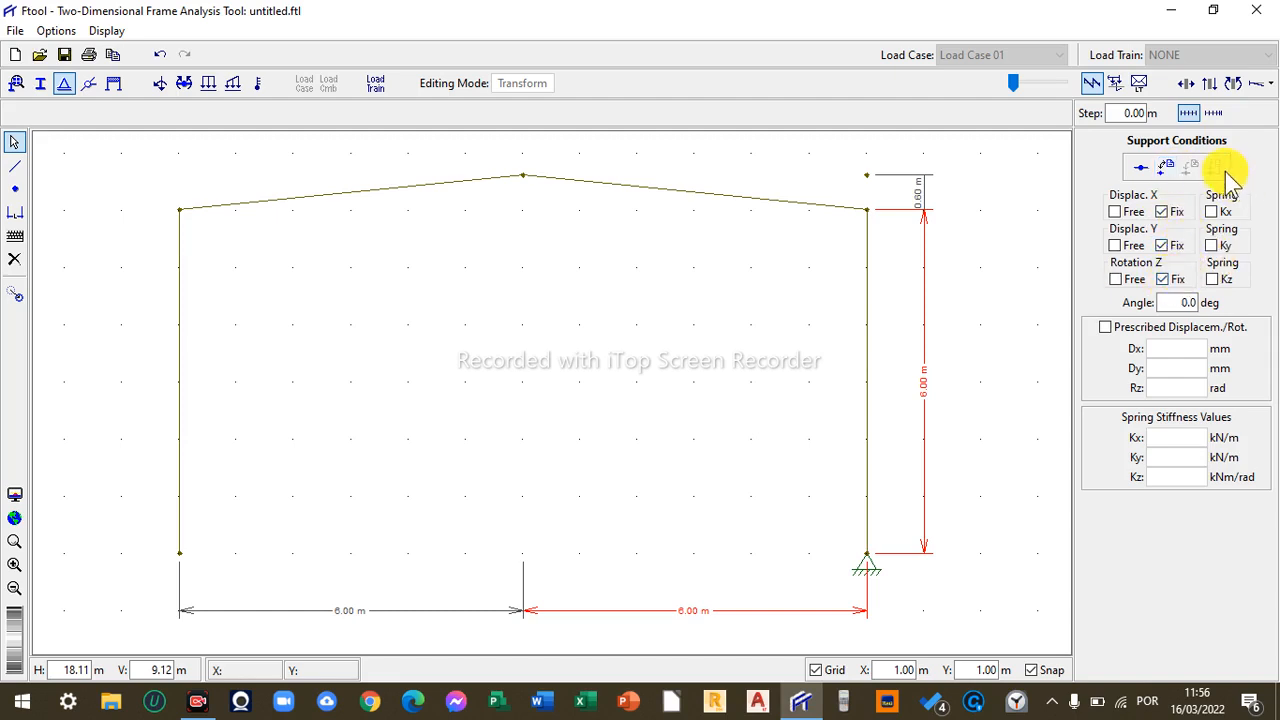
click(866, 553)
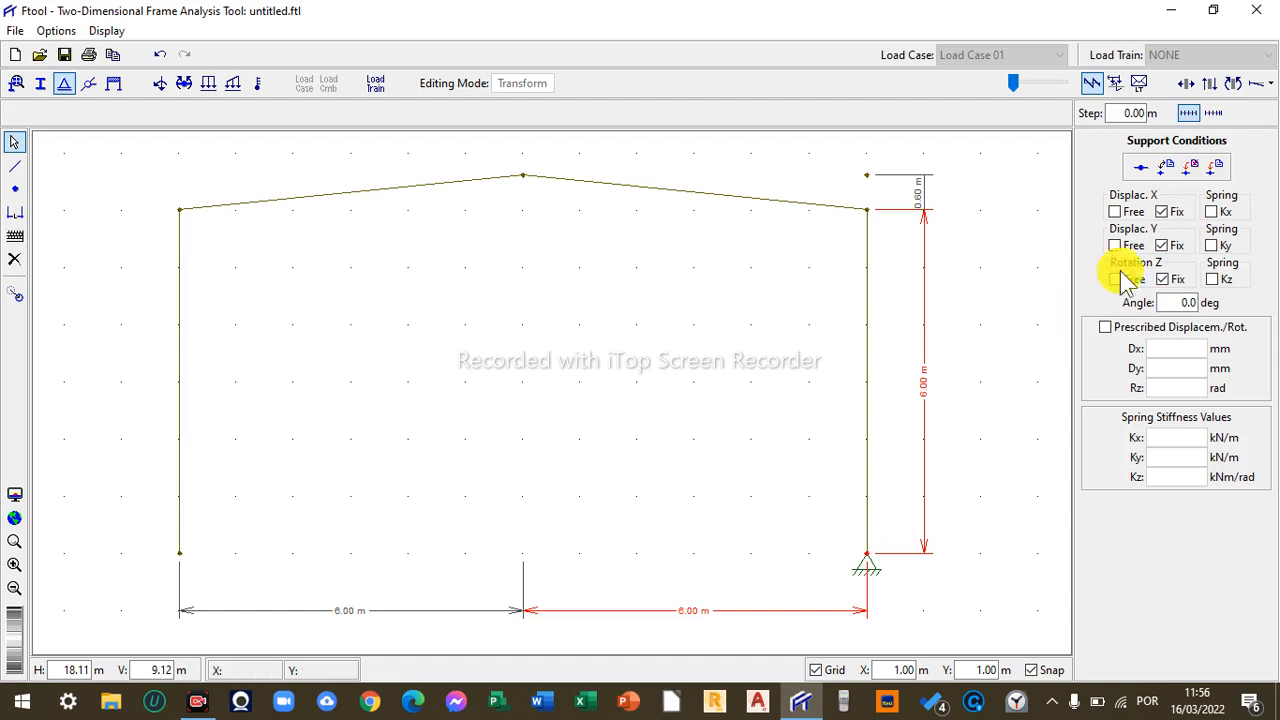
click(1214, 167)
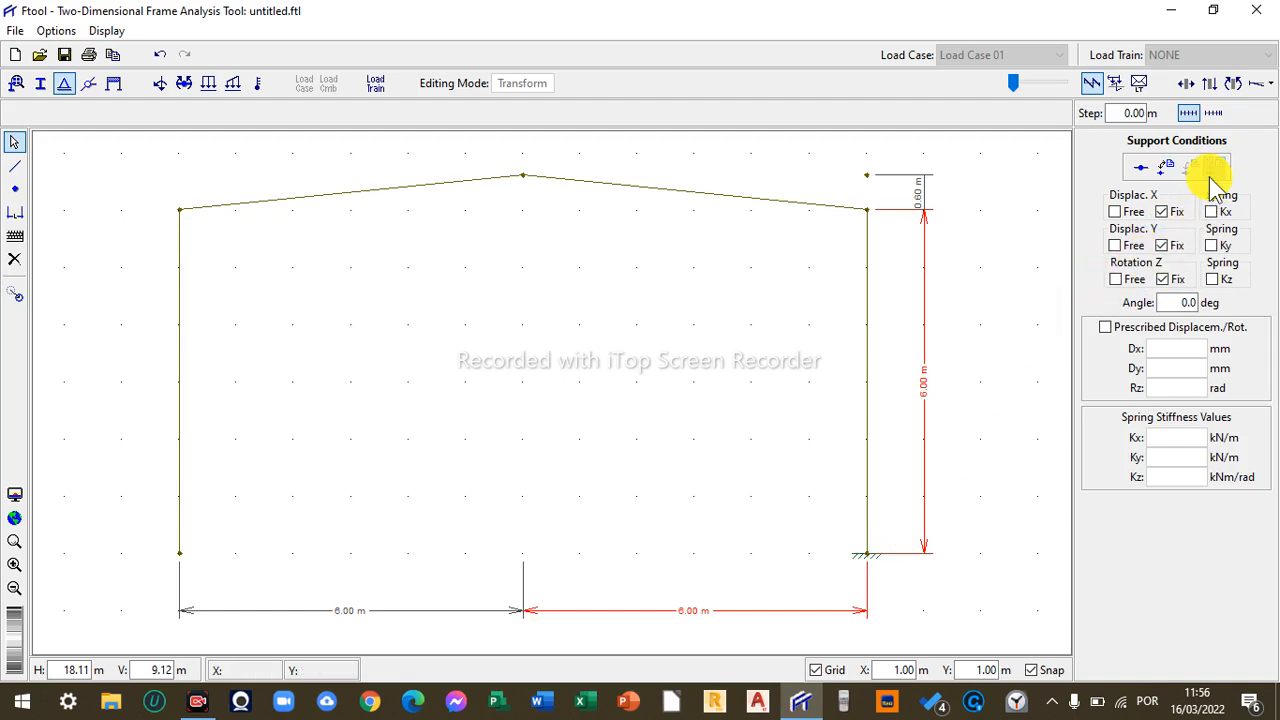
- Free rotation Z at the right base node again to make it a pinned support
click(1116, 279)
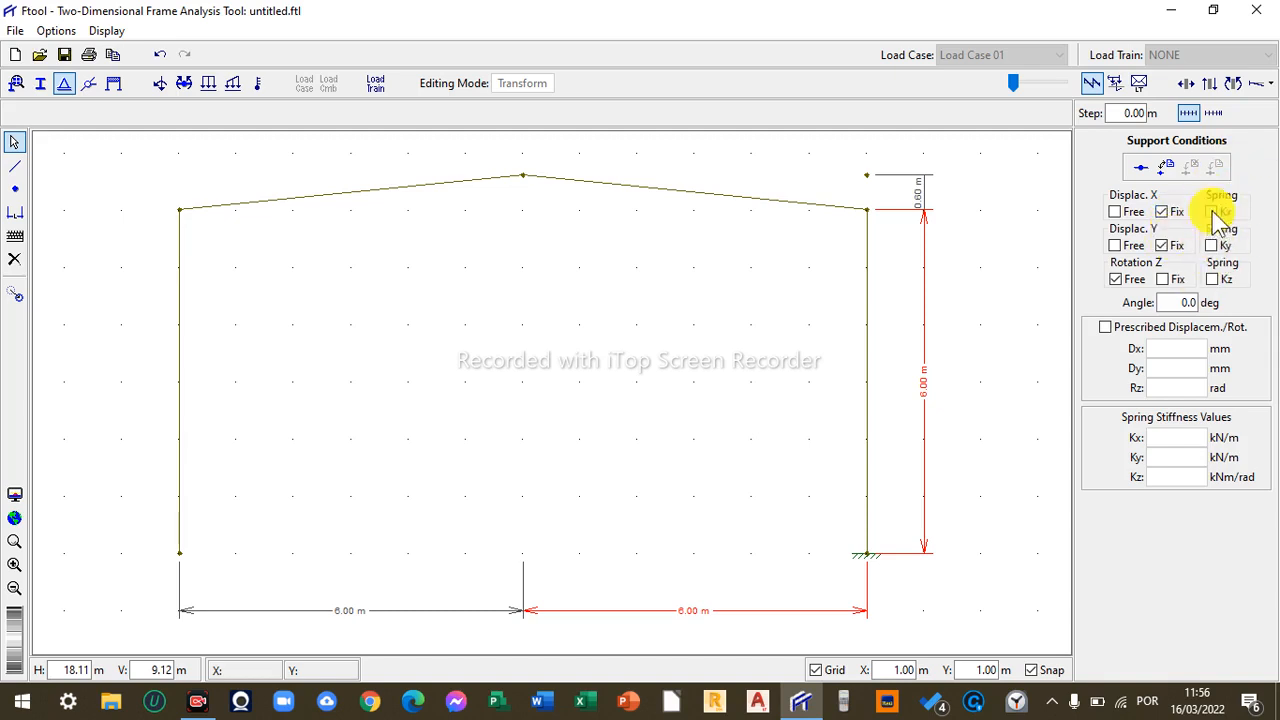
click(870, 553)
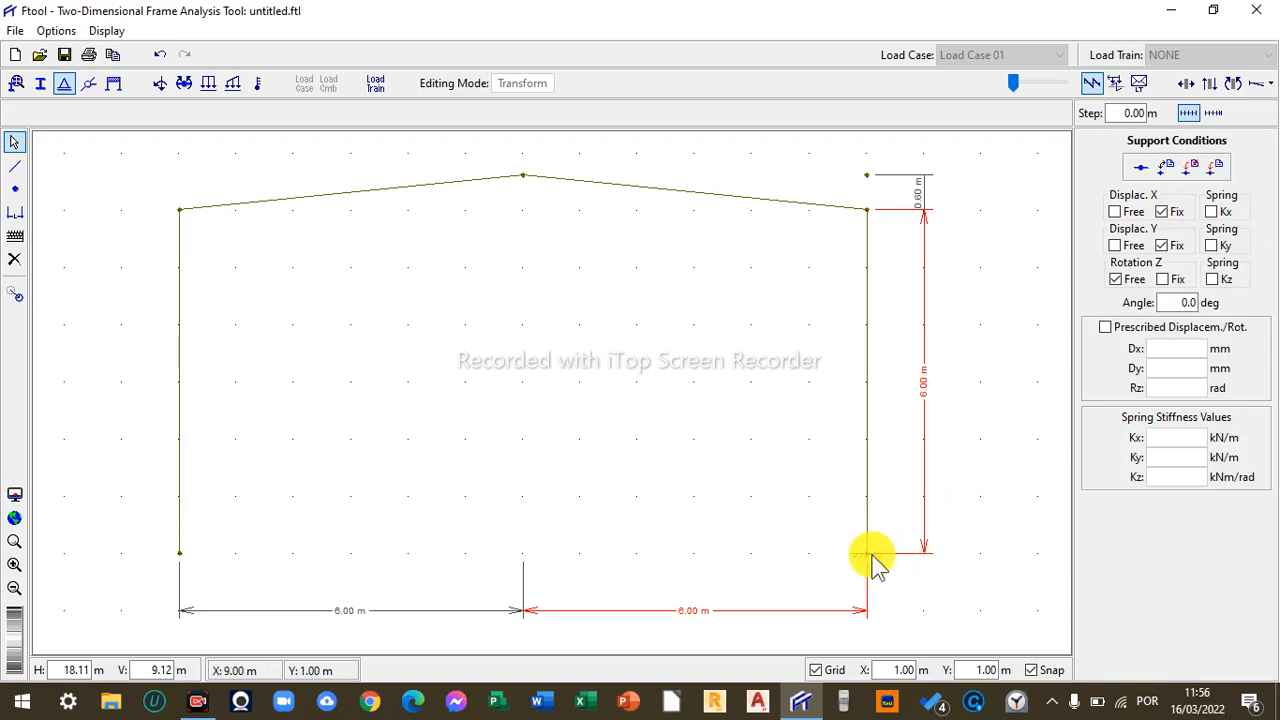
click(1217, 167)
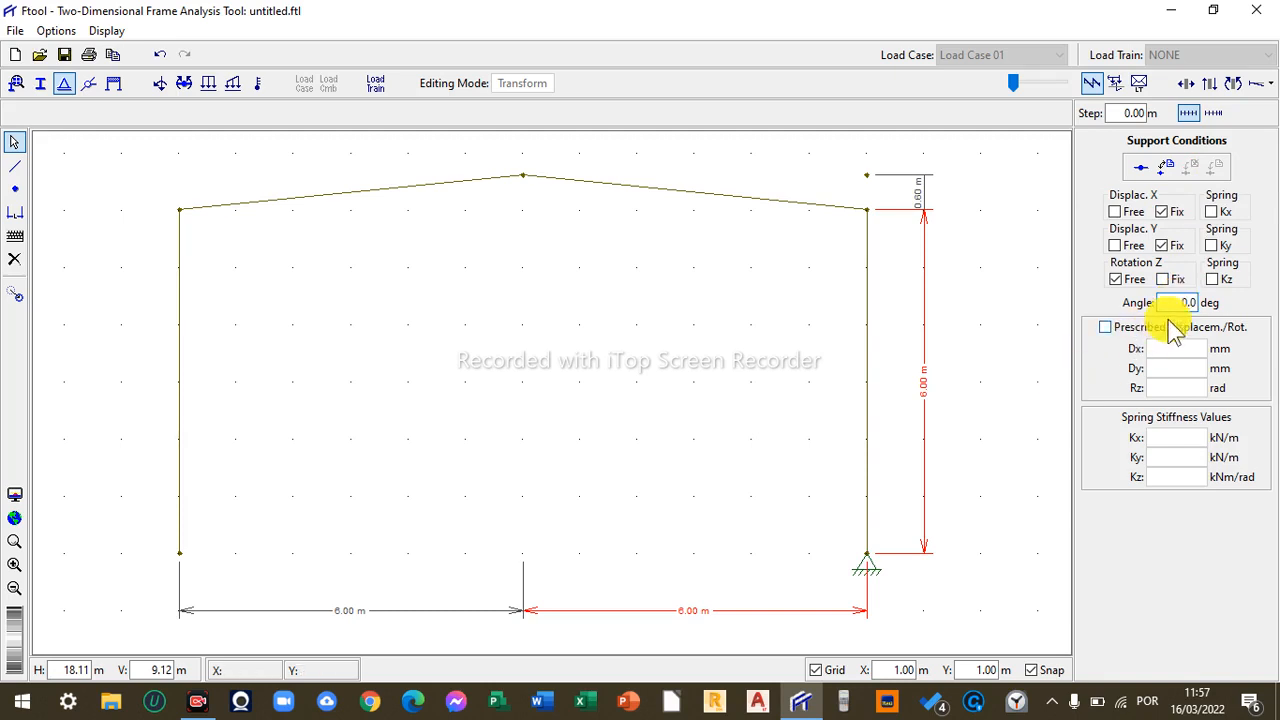
- Incline the right base support at an angle of 30 deg
drag(1160, 302, 1215, 312)
text(30)
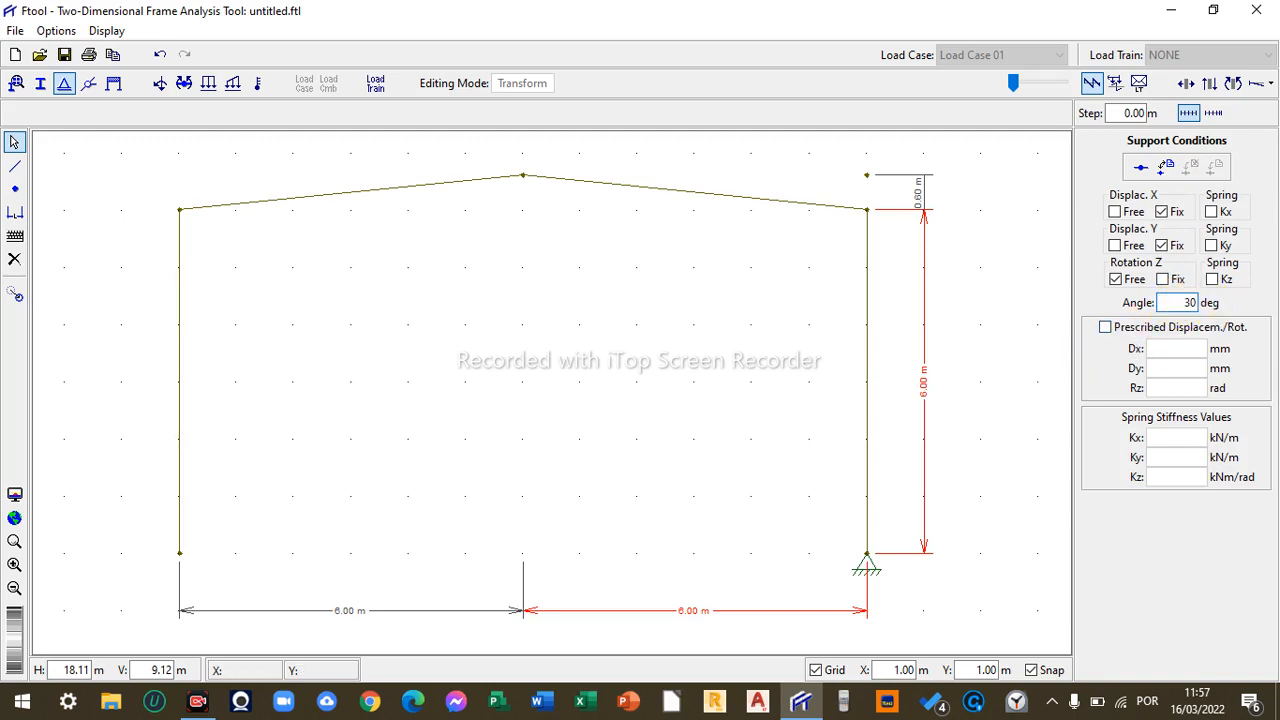
click(868, 552)
click(1216, 165)
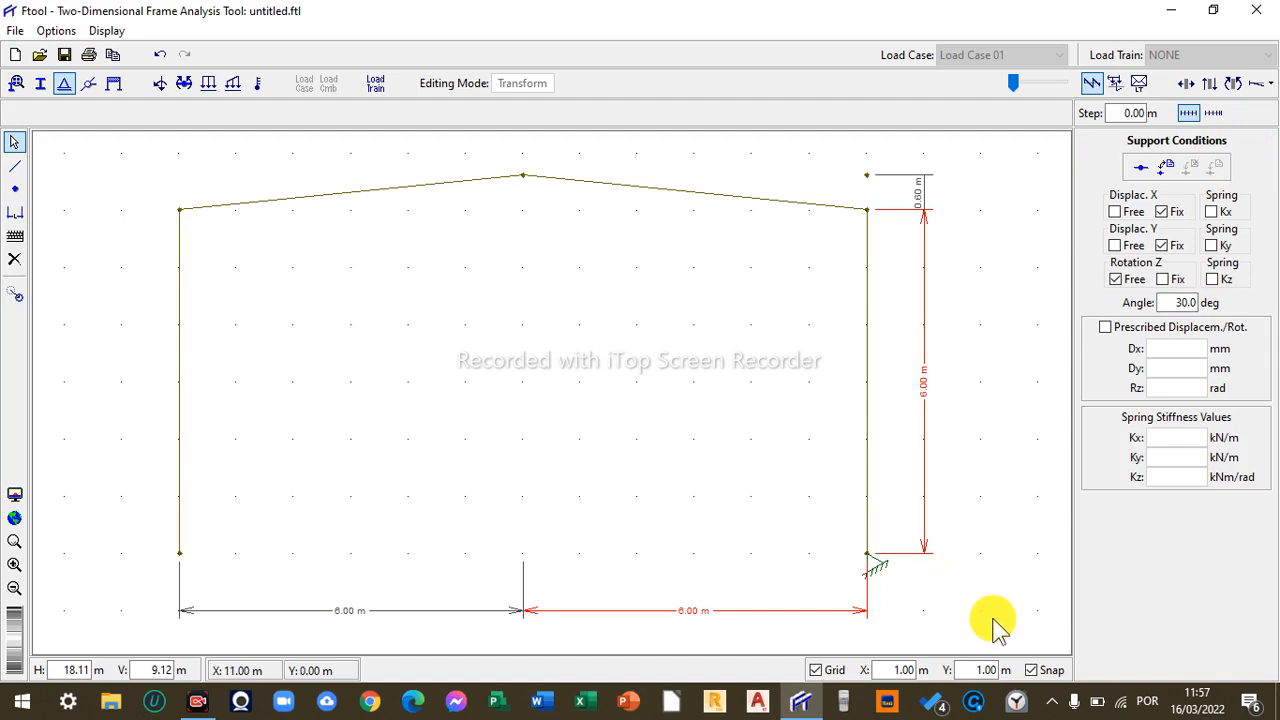
- Set the right base support's angle back to 0 deg
double_click(1186, 302)
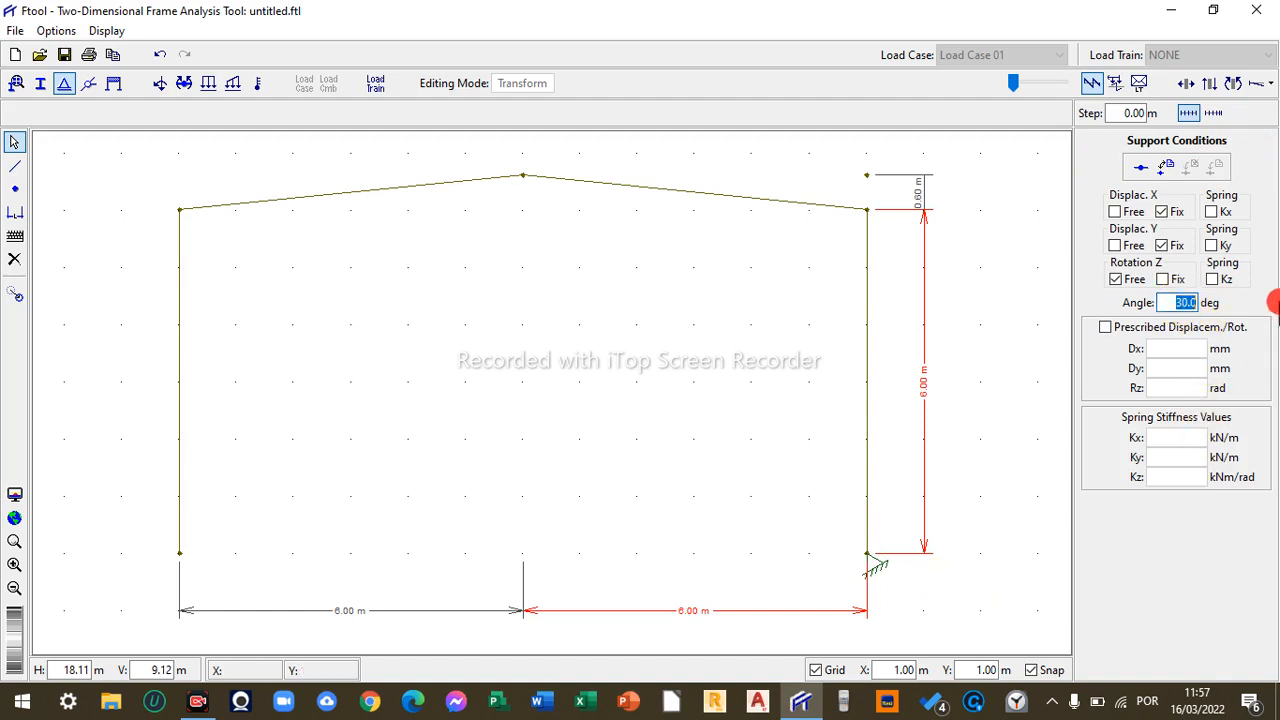
text(0)
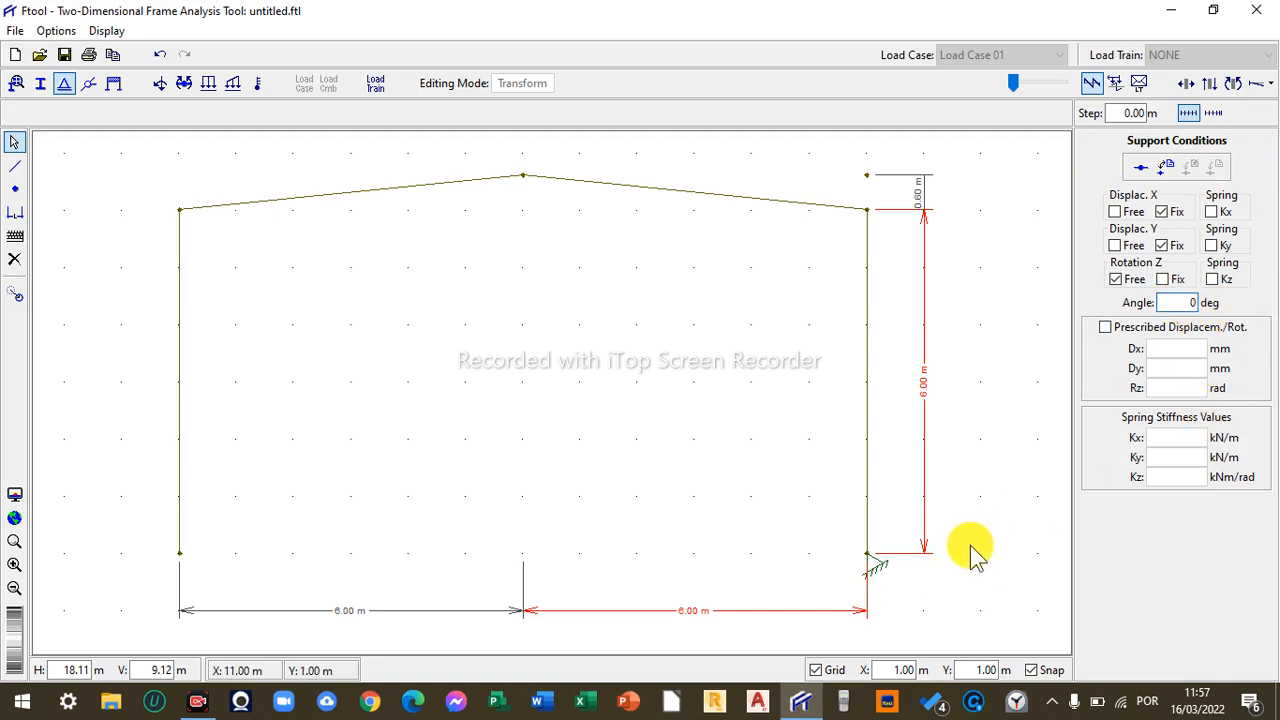
click(867, 553)
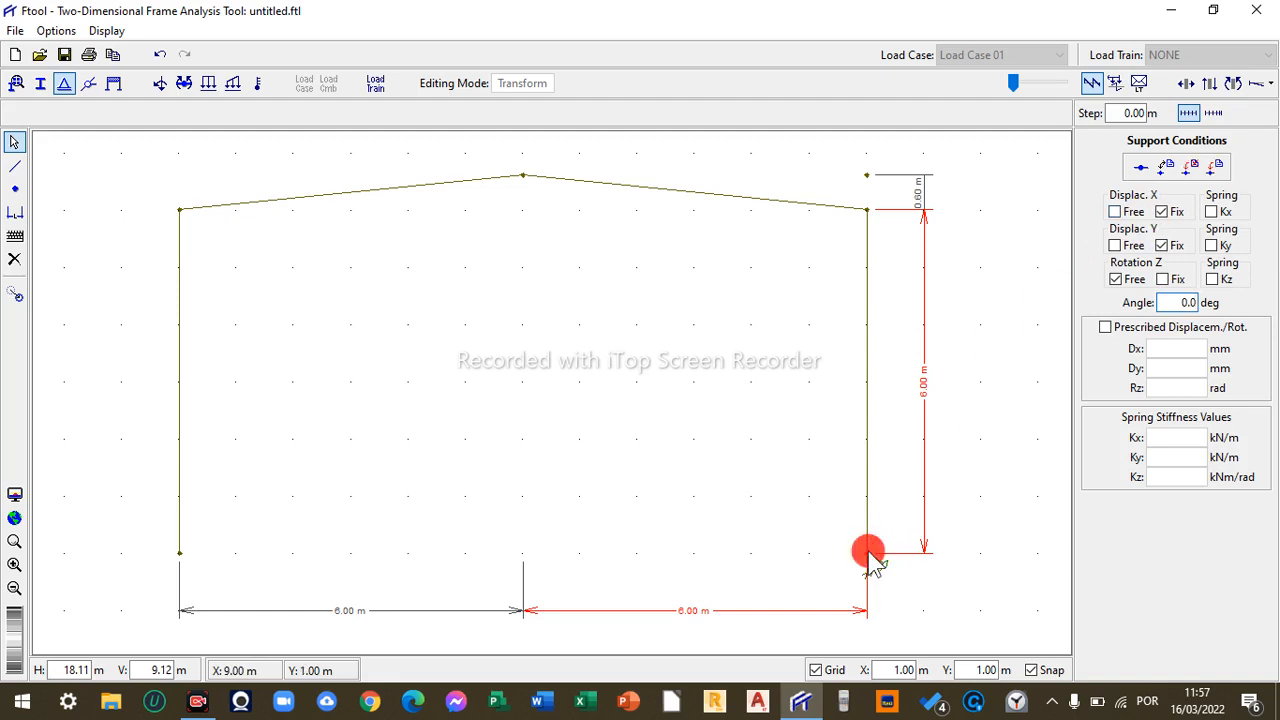
click(1218, 172)
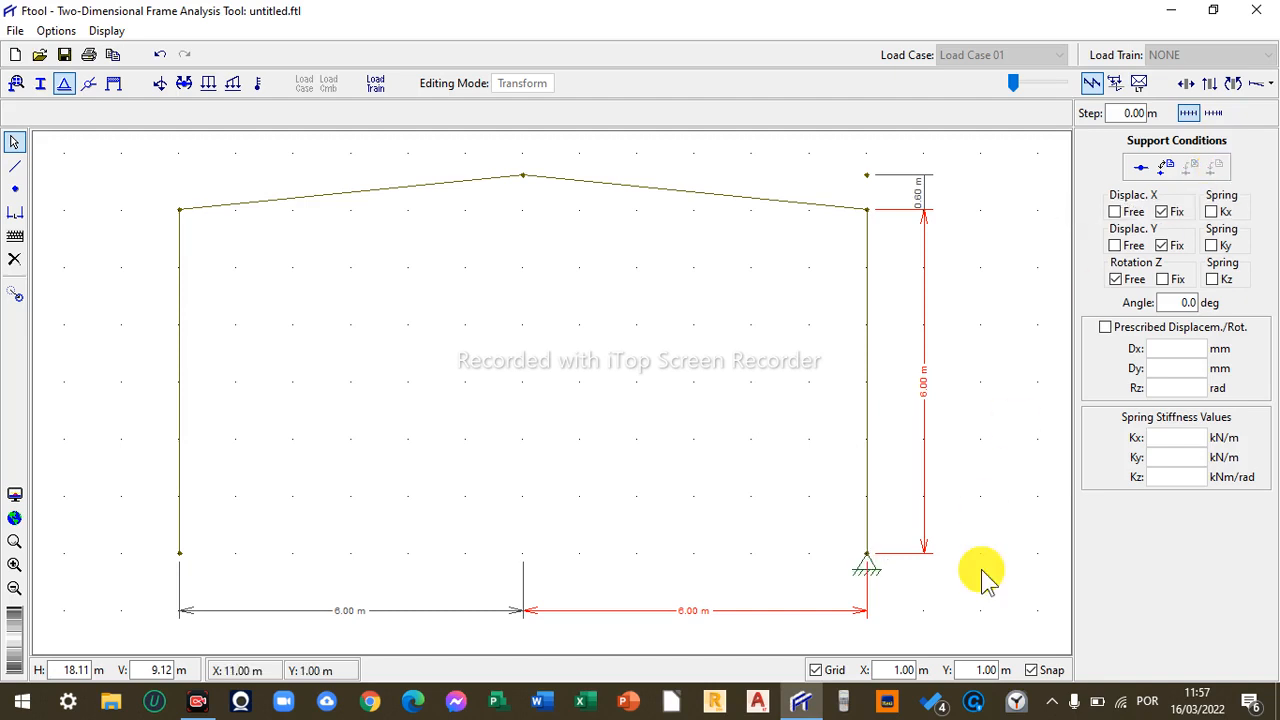
- Apply the same pinned support, fixed in X and Y, to the left column's base node
click(1106, 330)
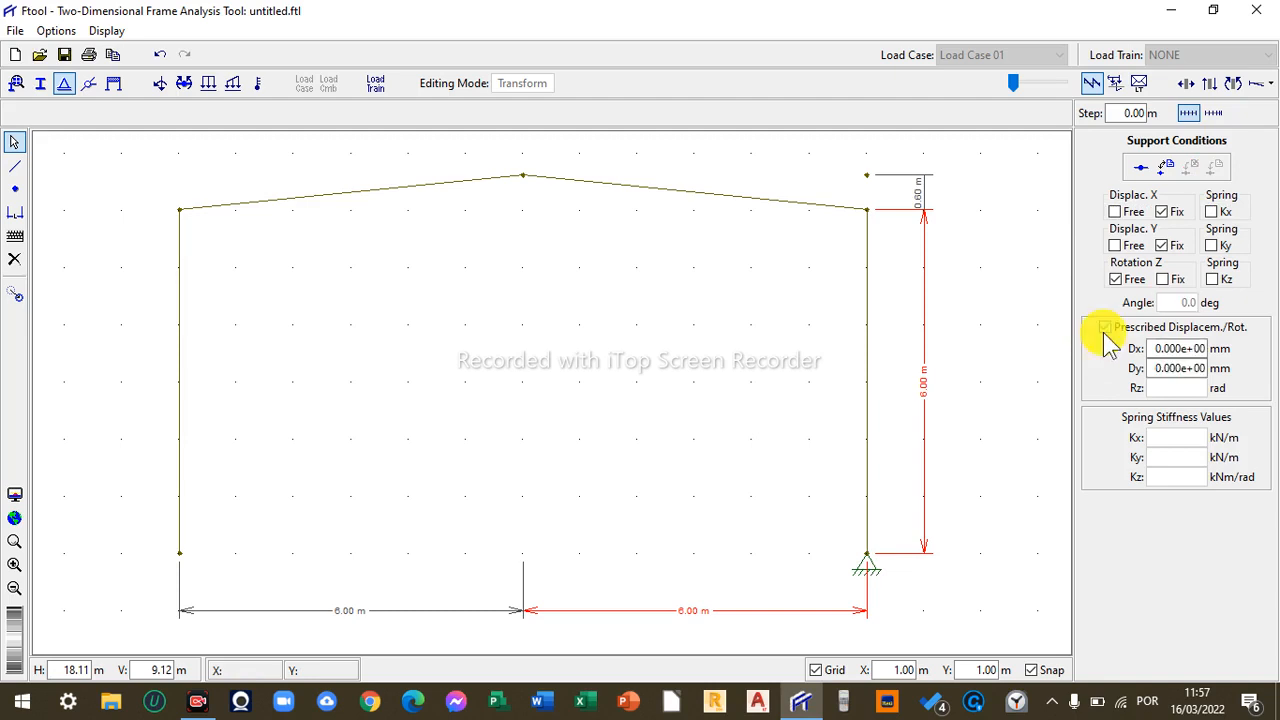
click(1105, 330)
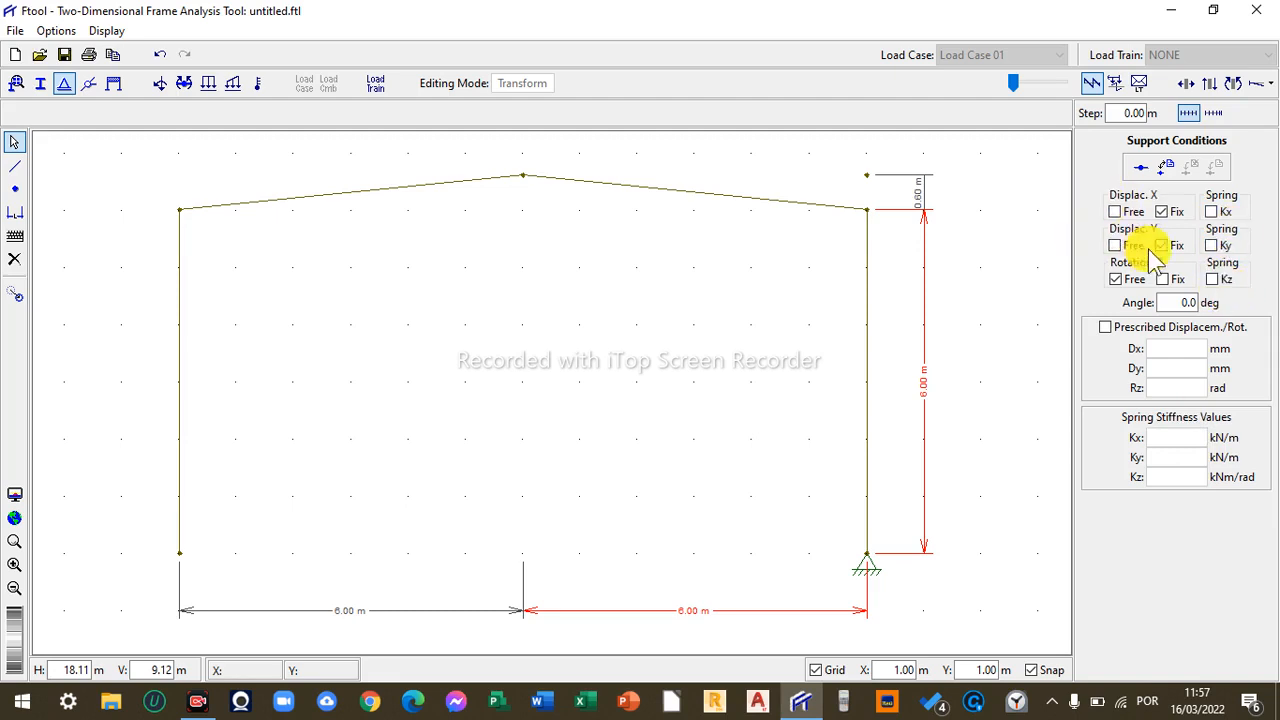
click(179, 555)
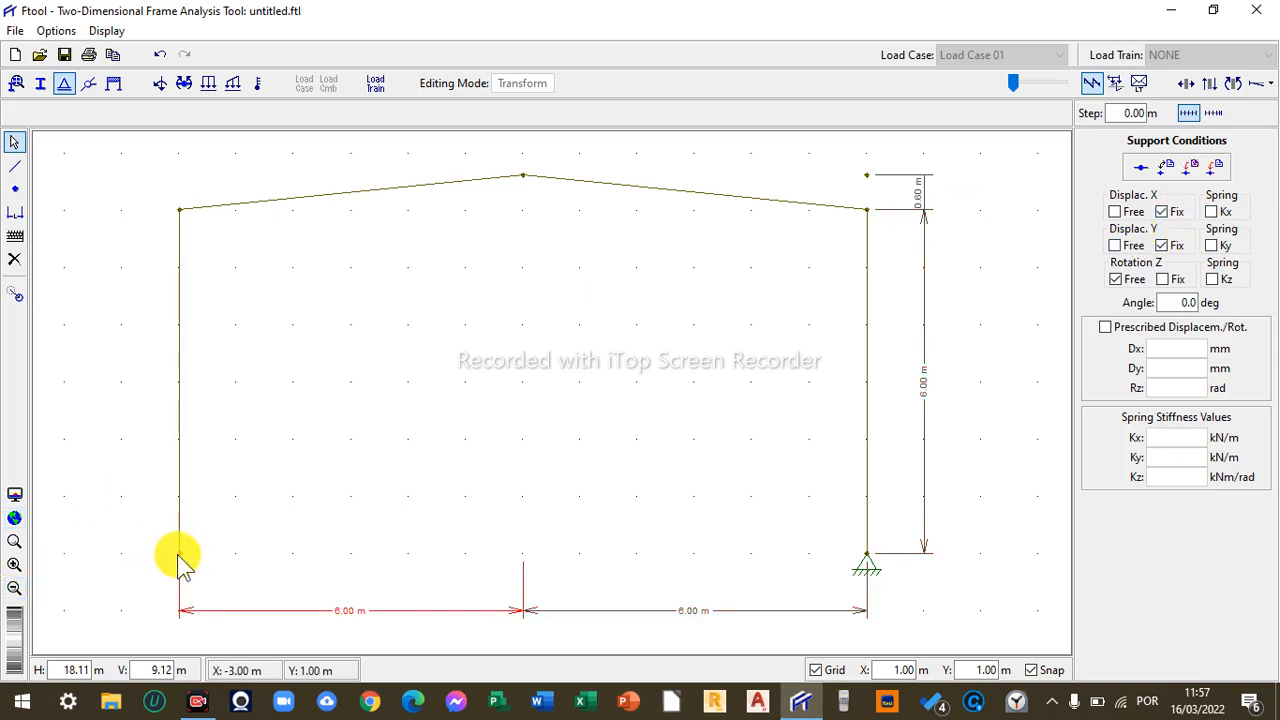
click(1217, 167)
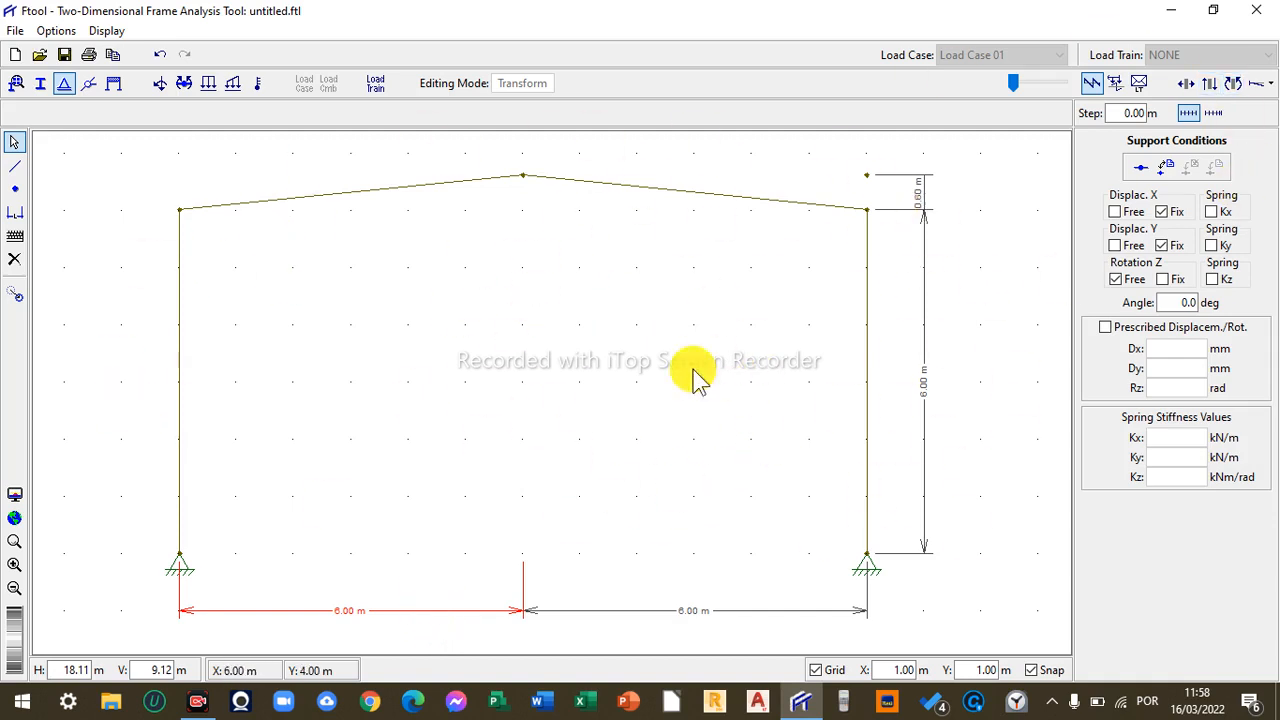
- Articulate all members at the ridge node to create a hinge at the apex
click(89, 84)
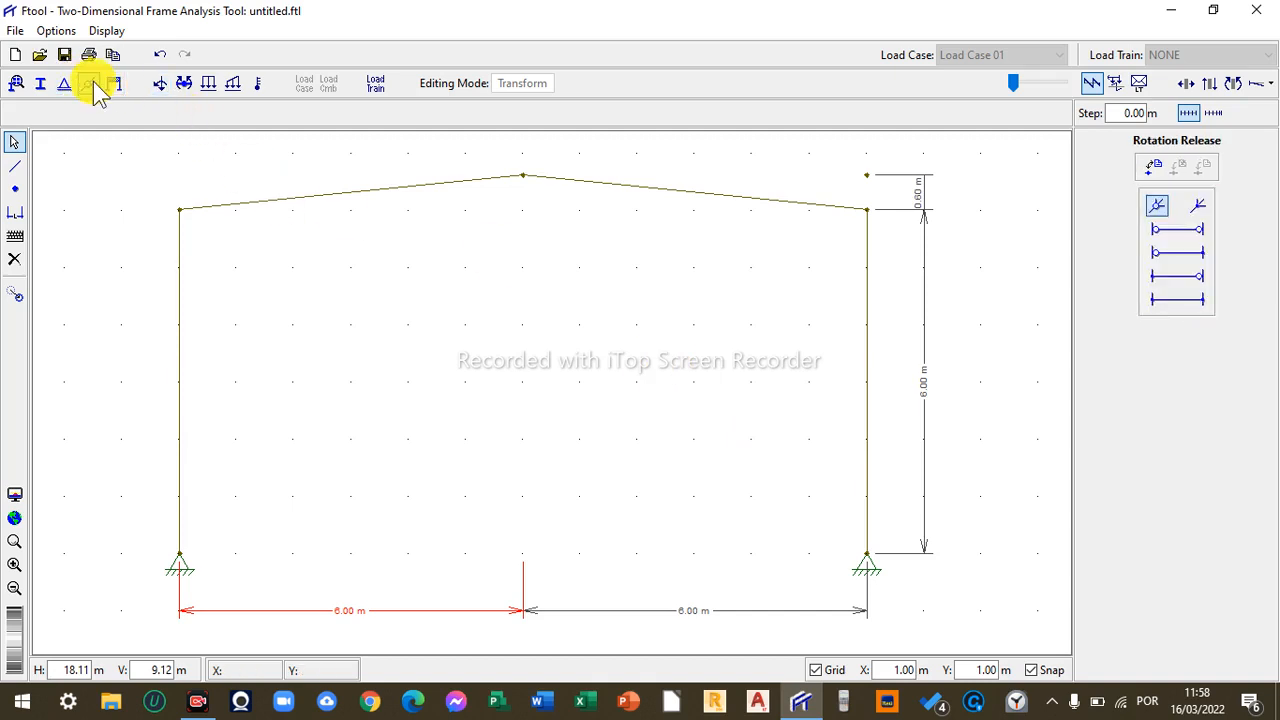
click(523, 173)
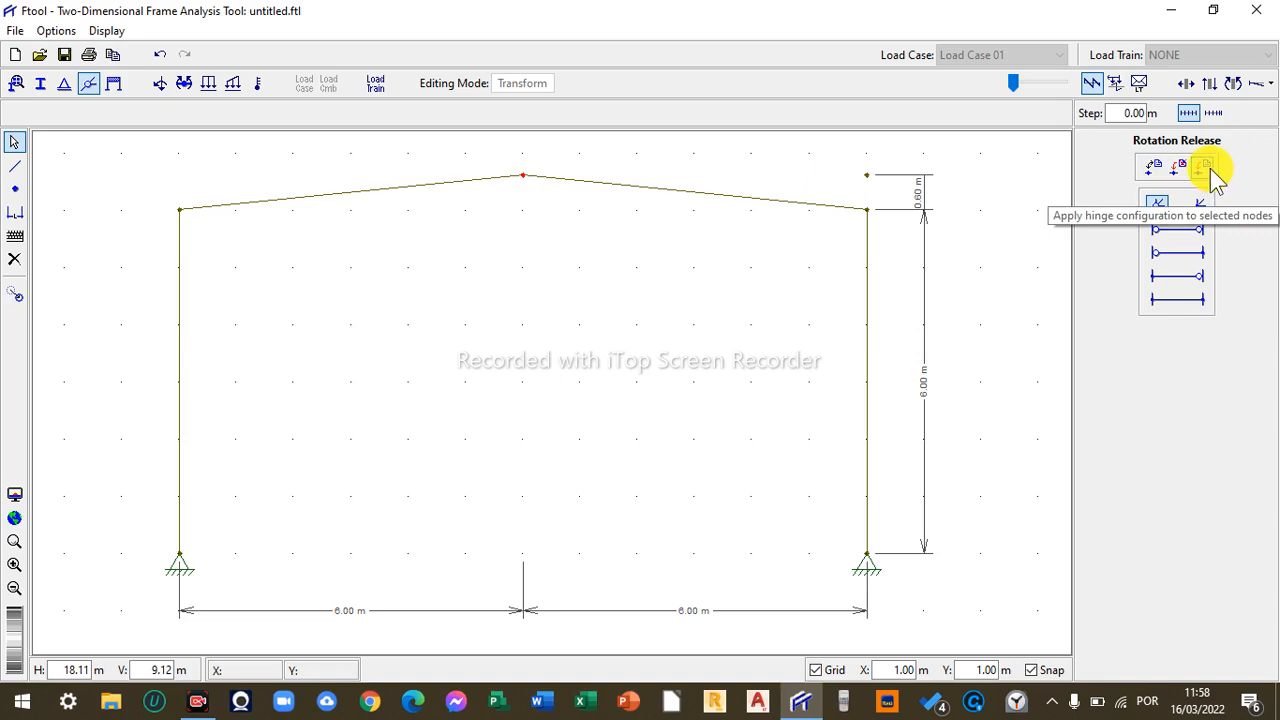
click(1158, 210)
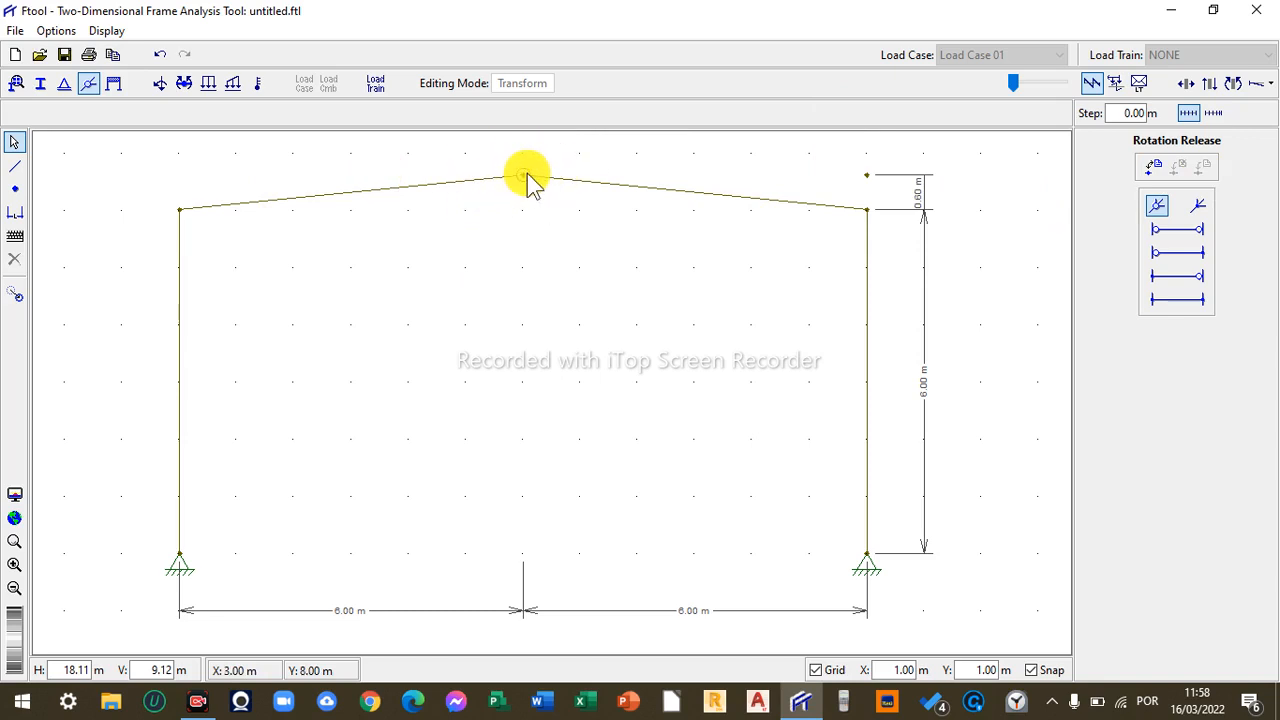
- Try releasing rotation at the right rafter's eave end, then return the rafter ends to fixed and keep the ridge hinge
click(496, 182)
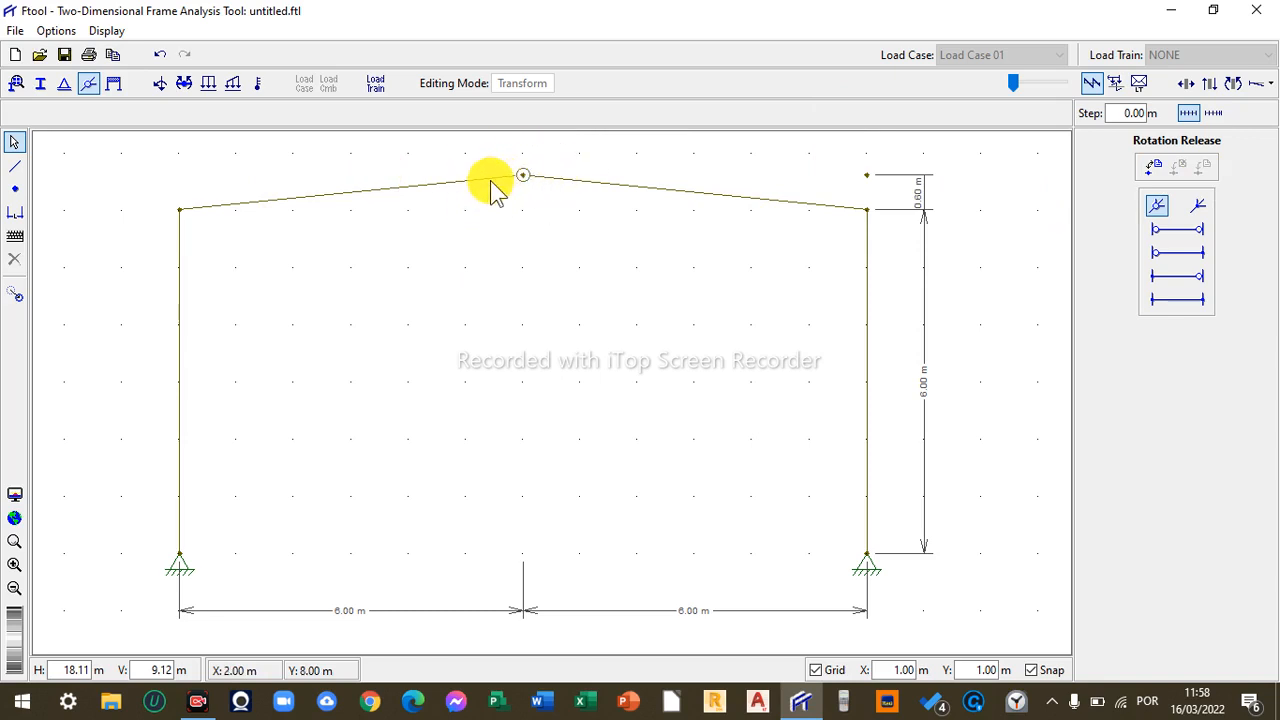
click(580, 186)
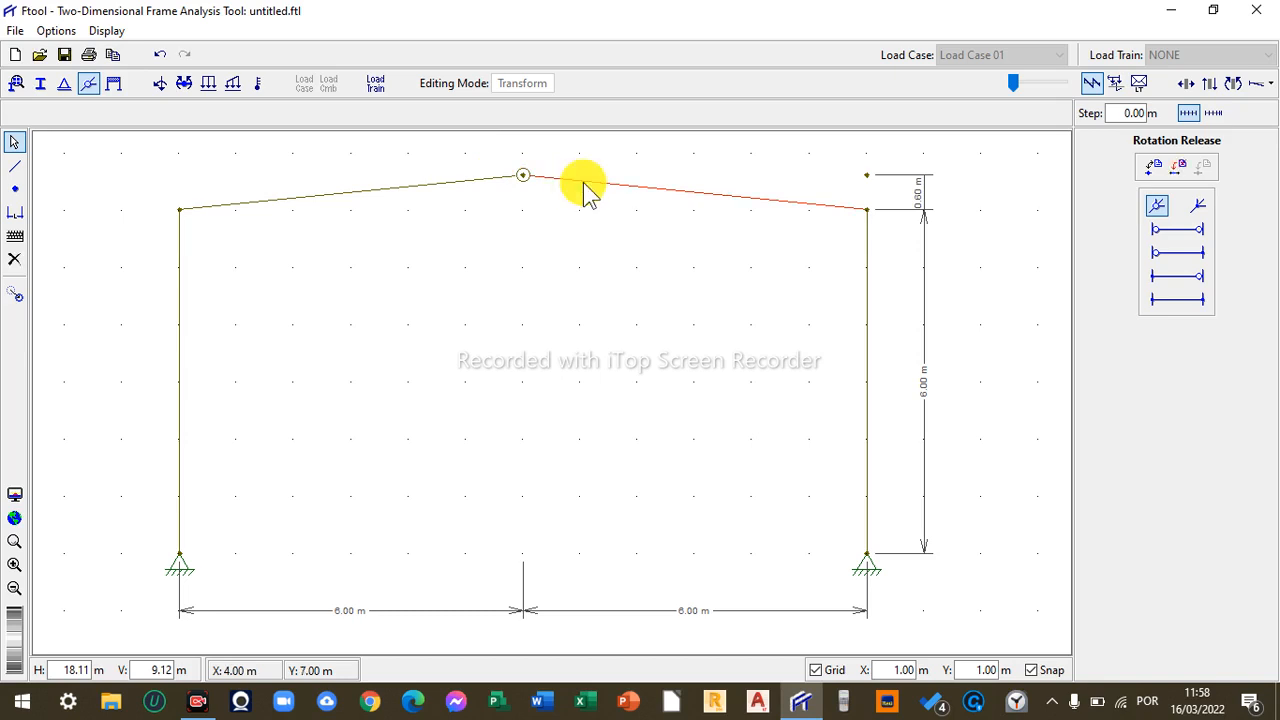
click(1194, 231)
click(1204, 165)
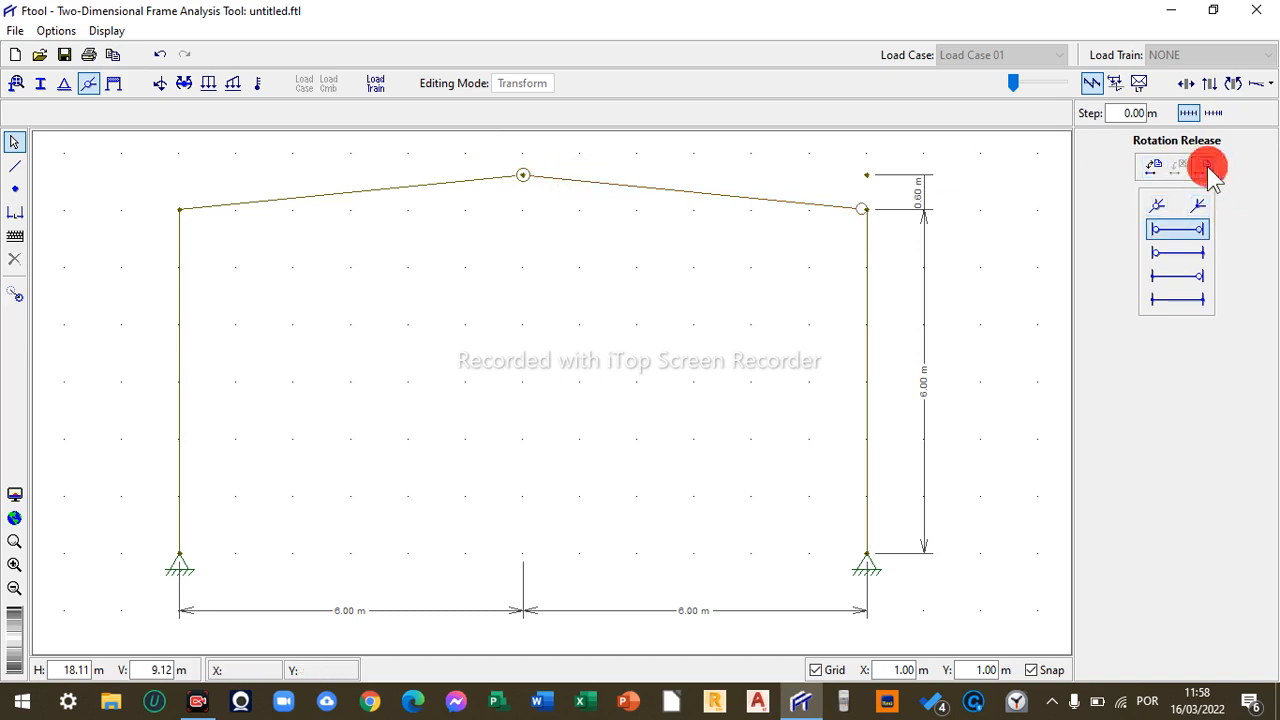
click(846, 208)
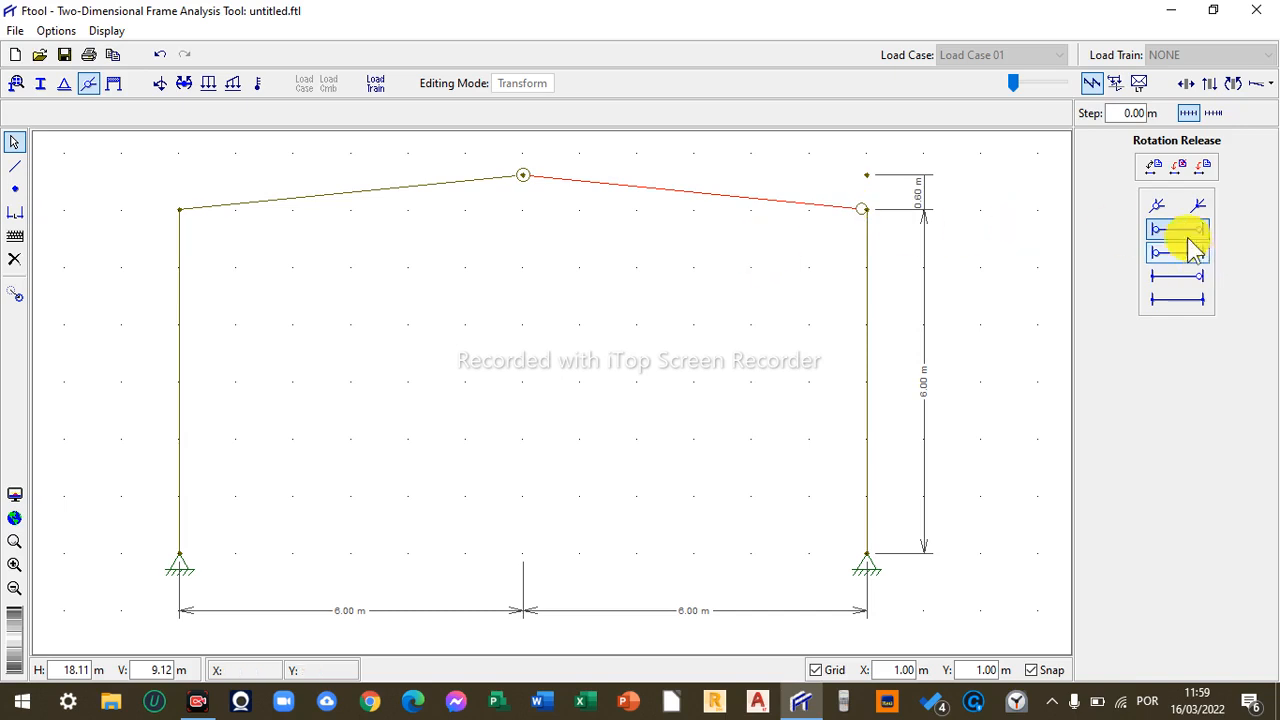
click(1178, 299)
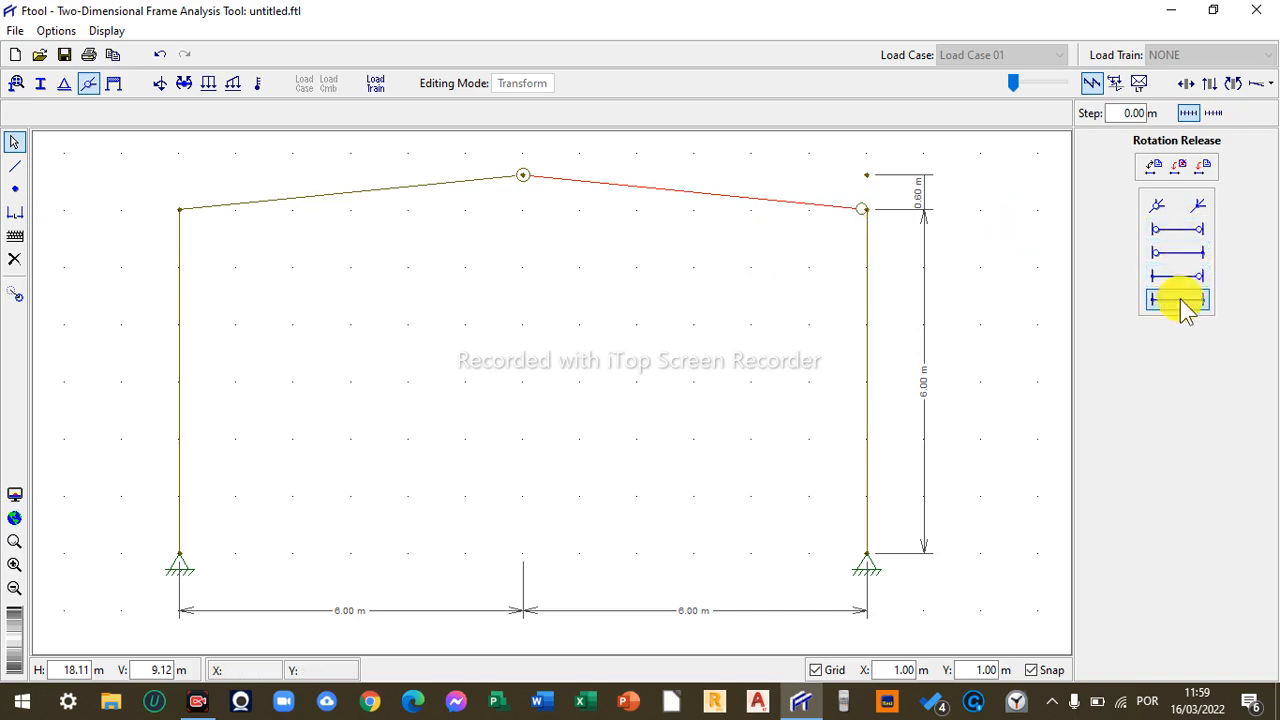
click(1206, 163)
click(524, 177)
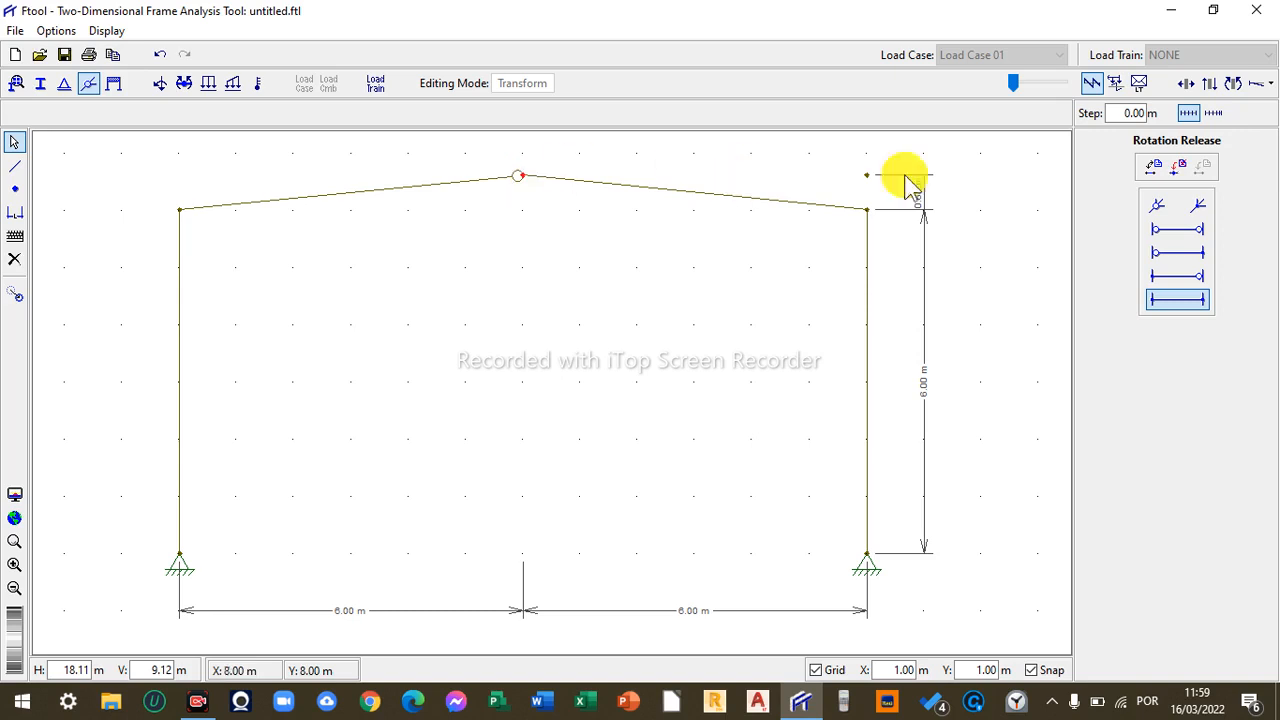
click(1157, 206)
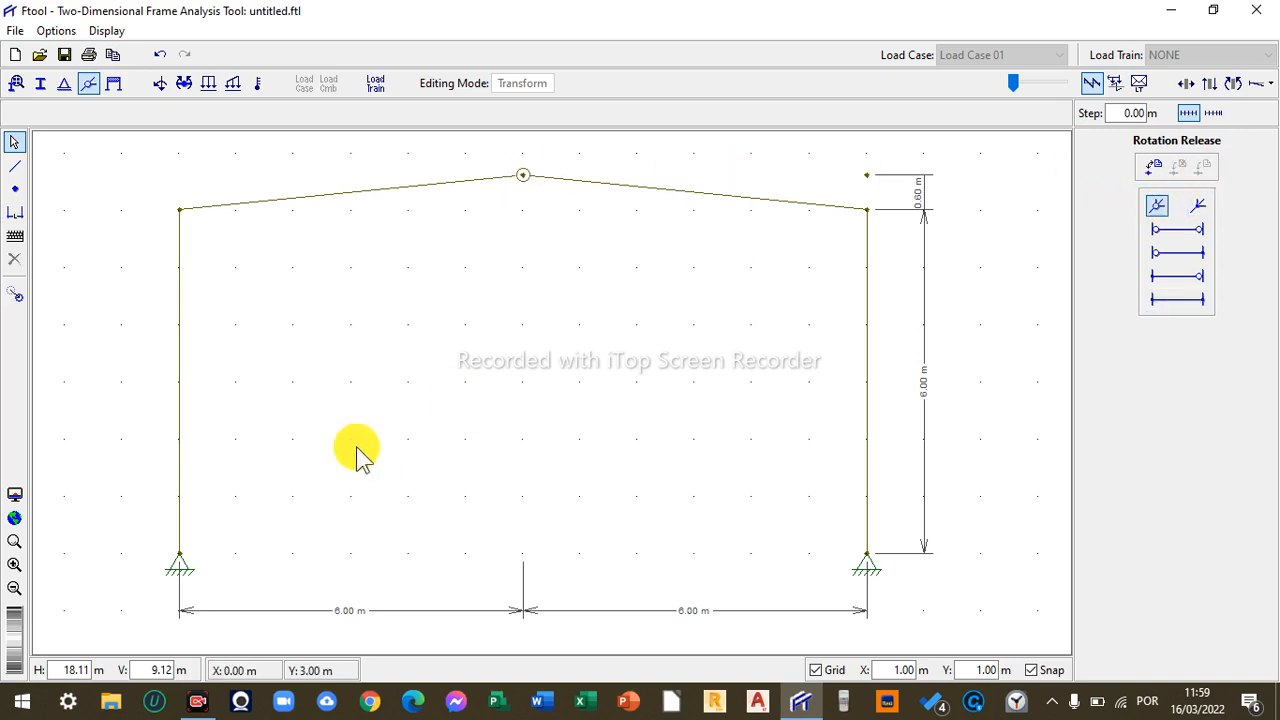
- Draw a horizontal member between the columns about 4 m above the bases, then delete it and its nodes
click(14, 166)
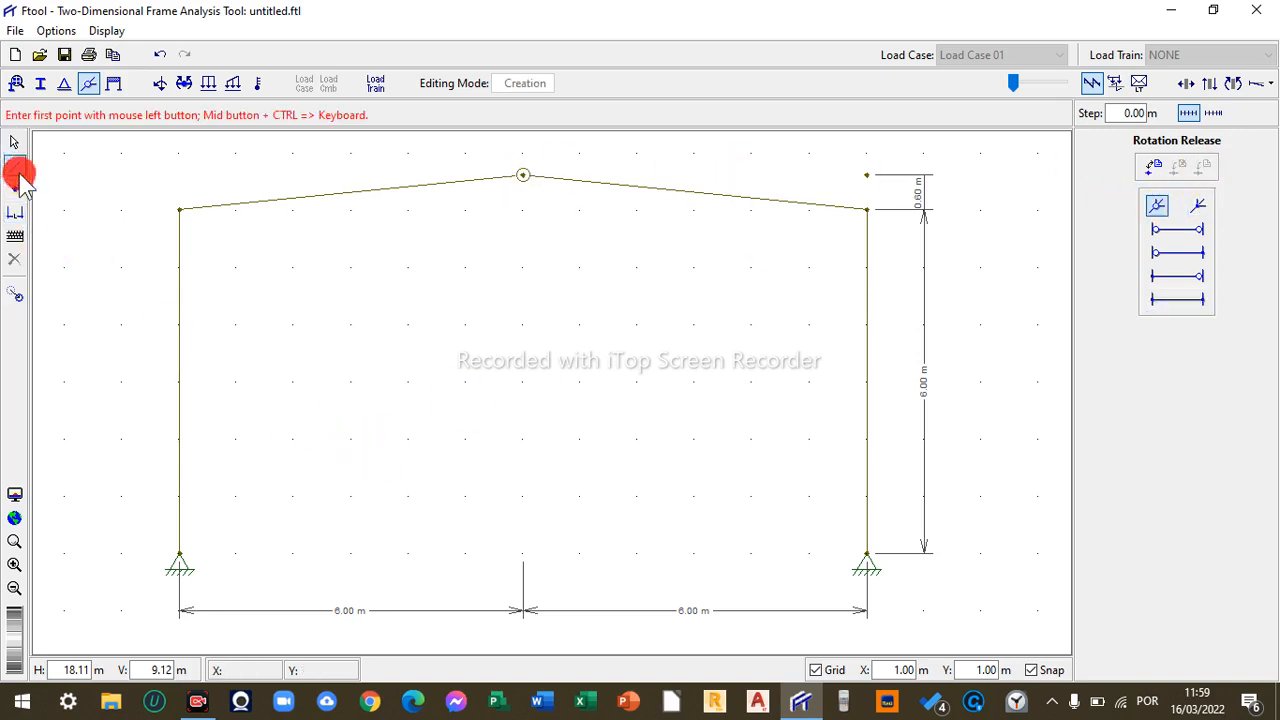
click(179, 323)
click(866, 323)
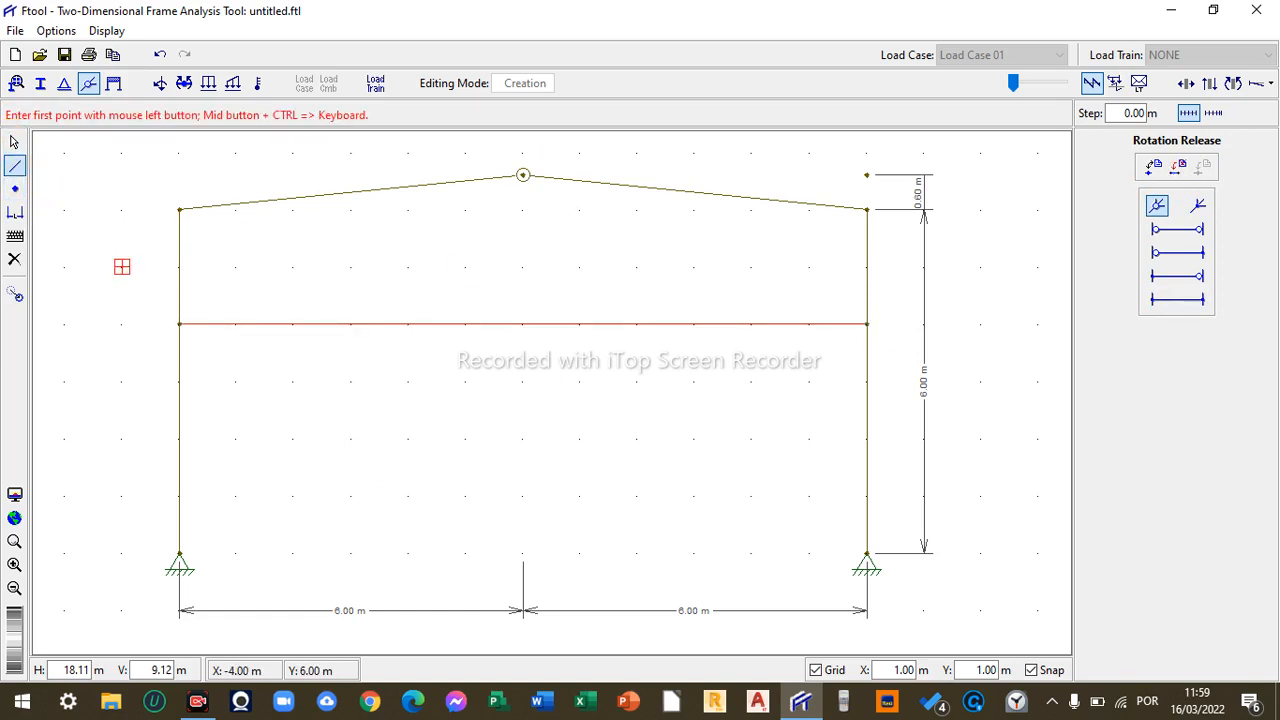
key(Escape)
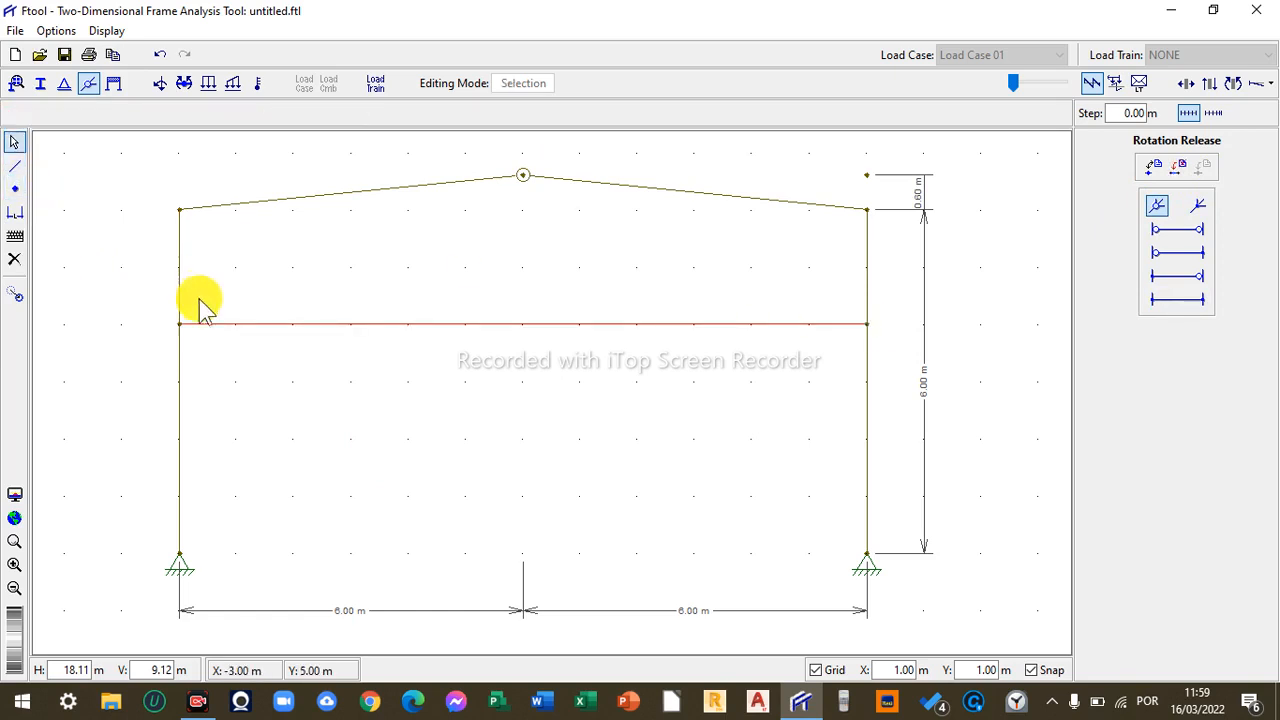
key(Delete)
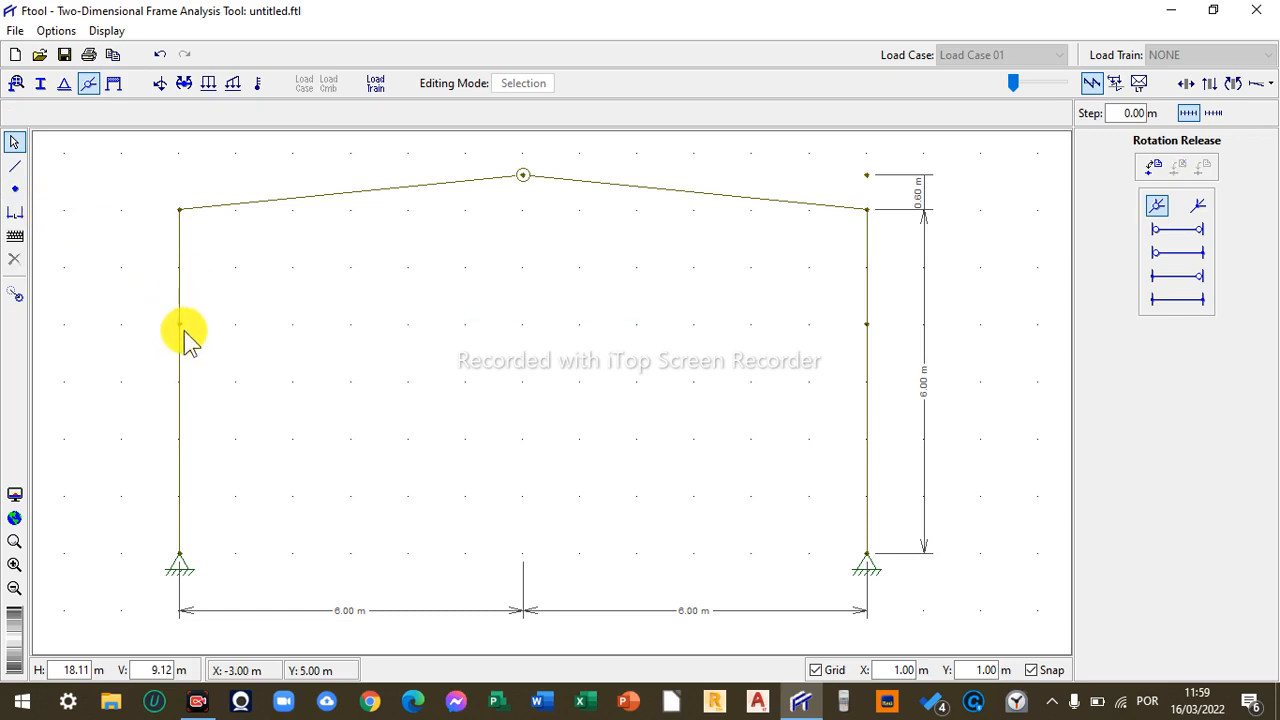
click(180, 328)
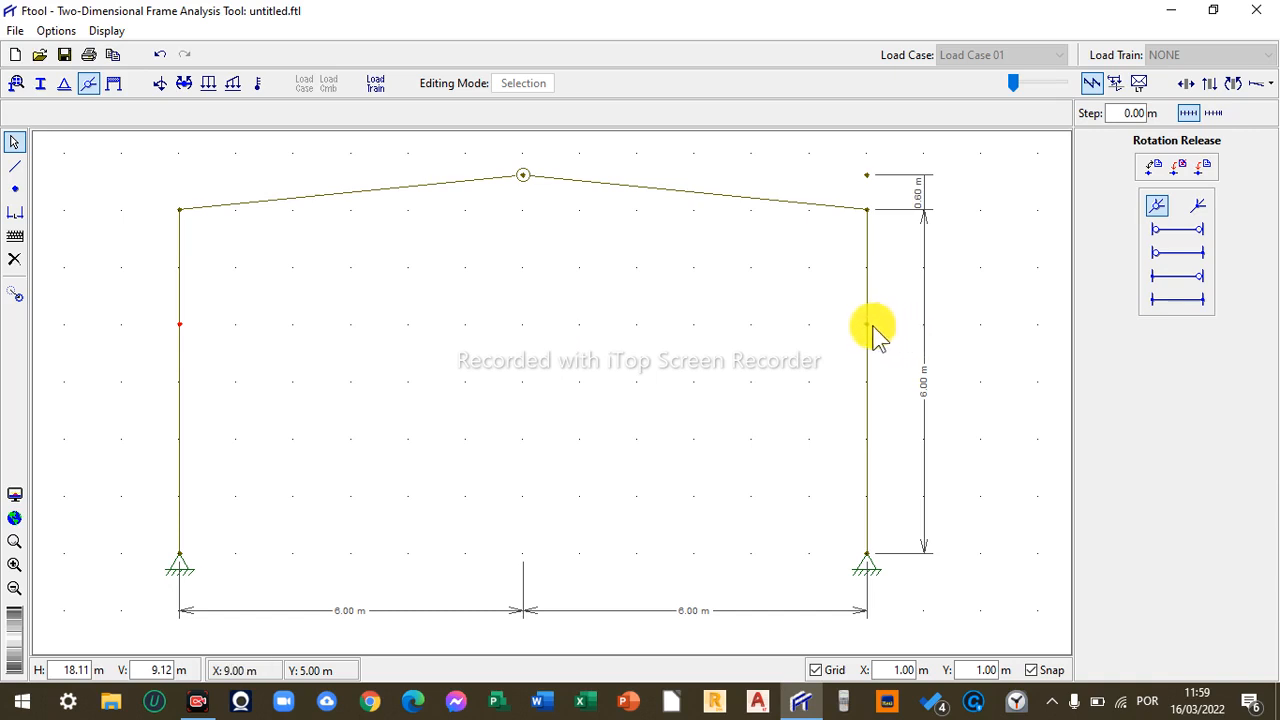
key(Delete)
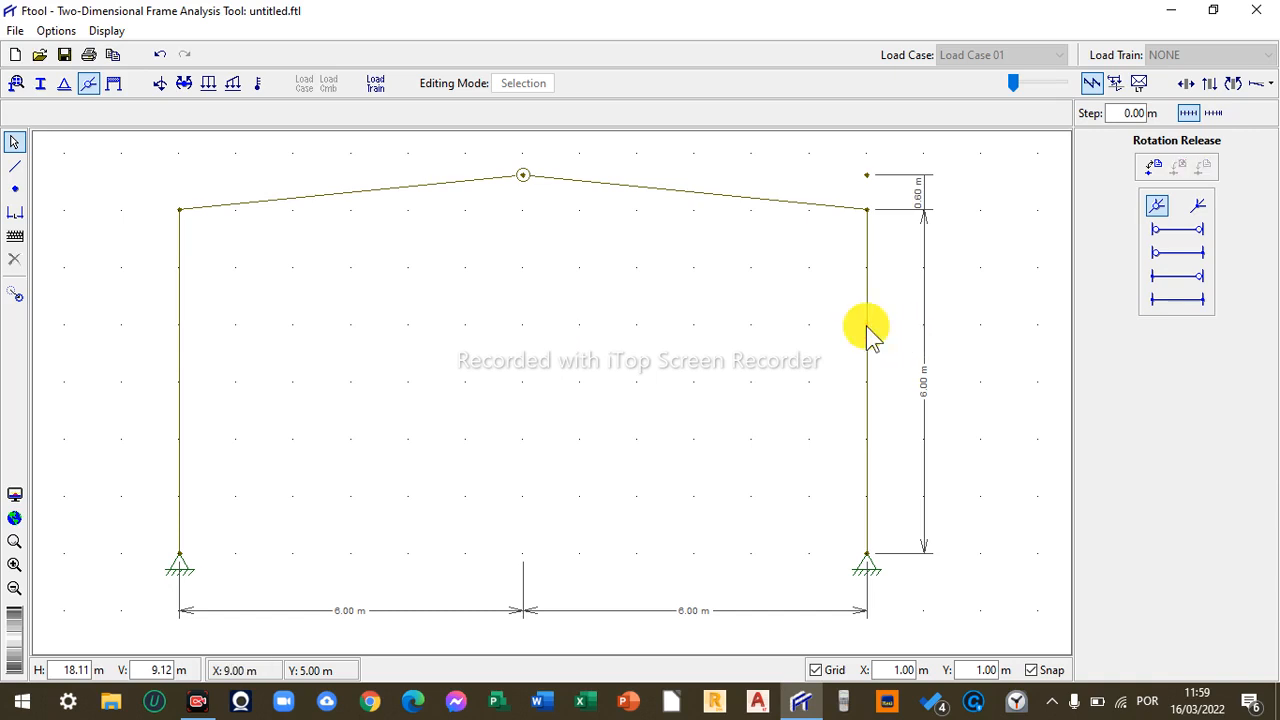
- Draw a horizontal tie beam between the two columns at 3 m above the bases
click(14, 166)
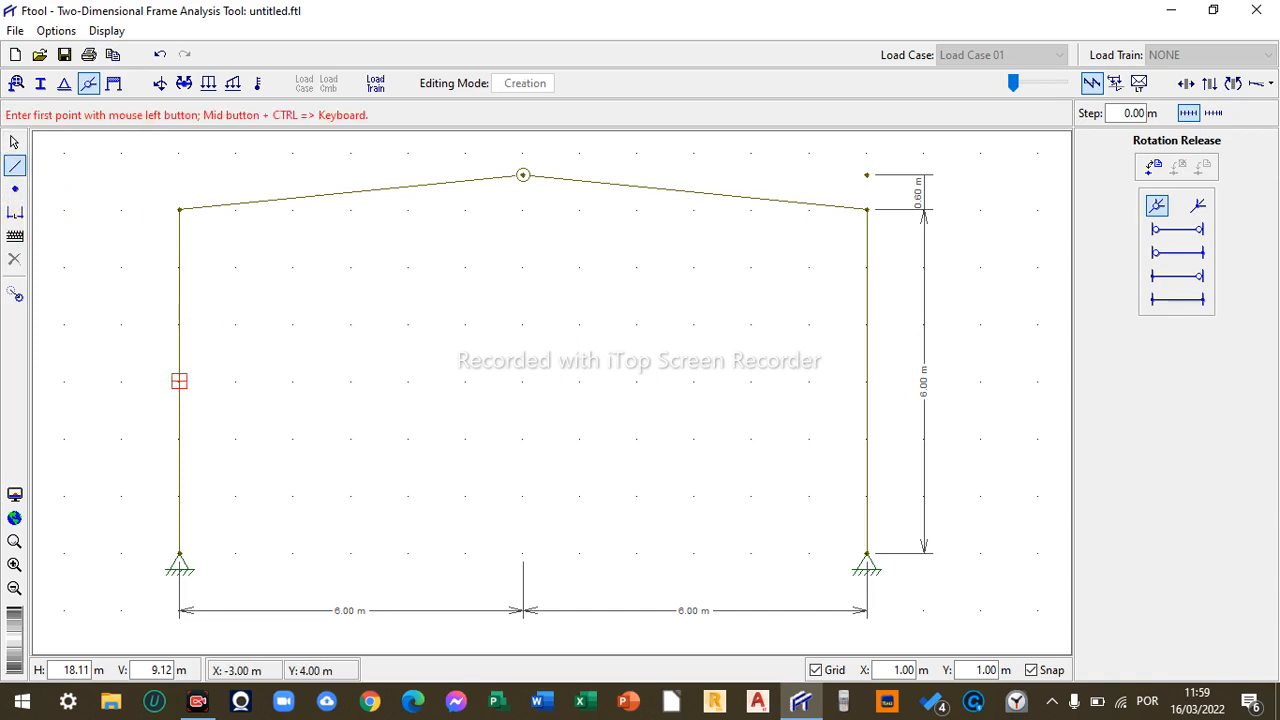
click(179, 380)
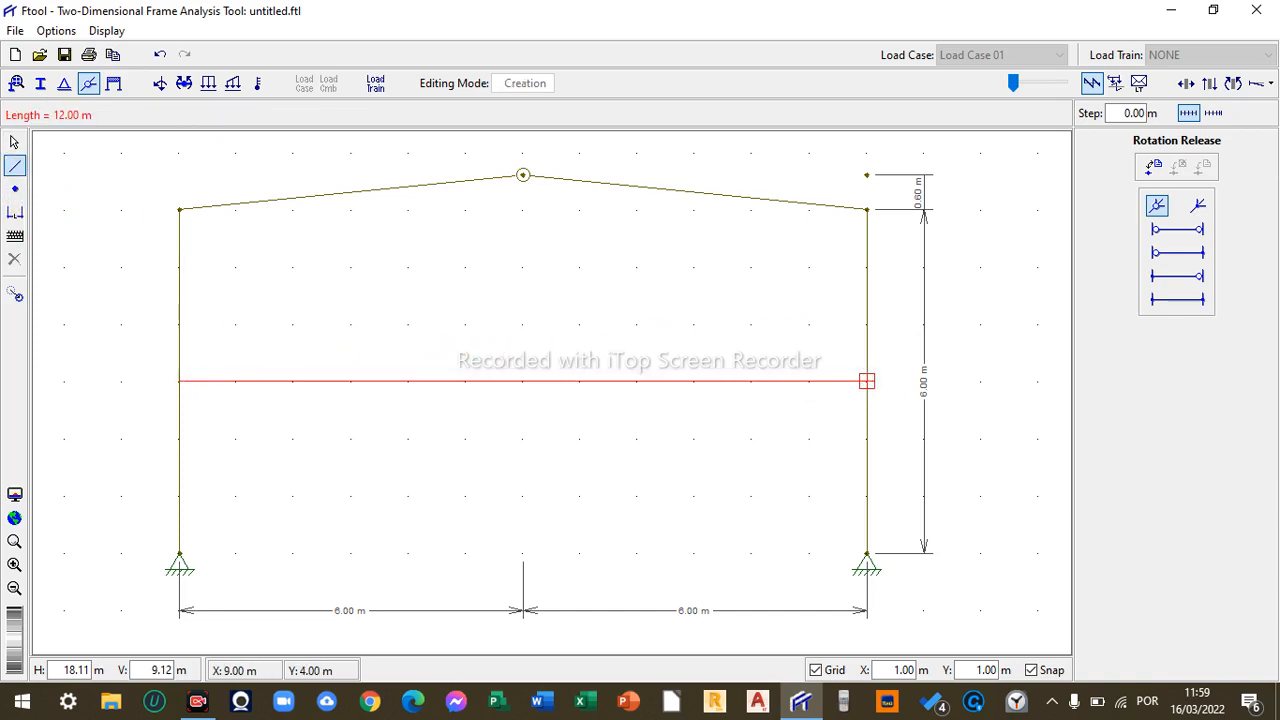
click(866, 380)
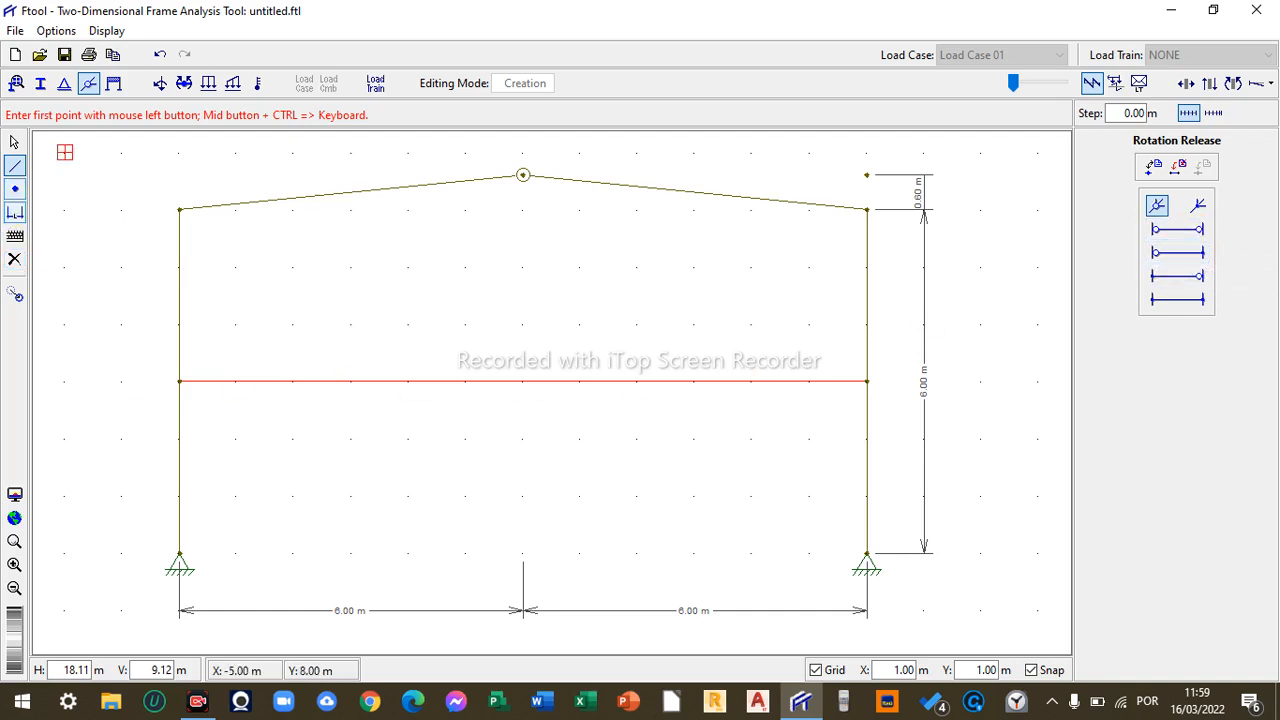
- Release rotation at both ends of the tie beam so it is hinged to the columns
click(14, 142)
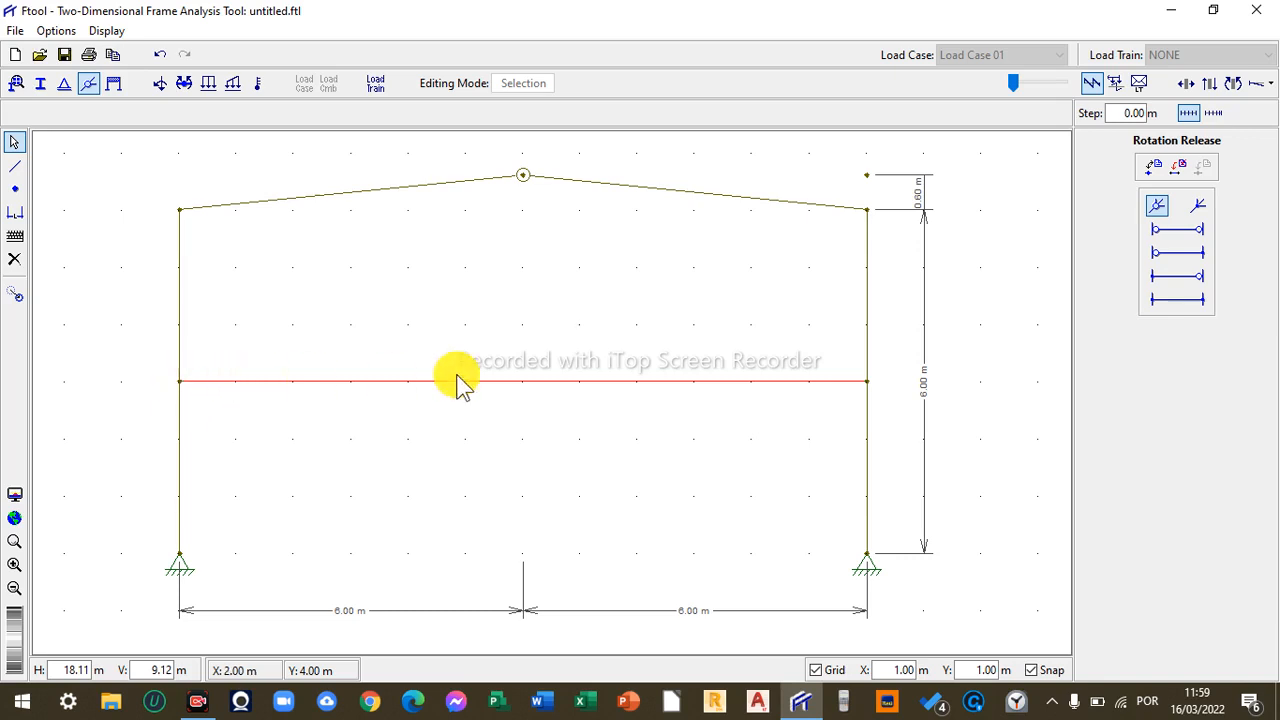
click(1185, 231)
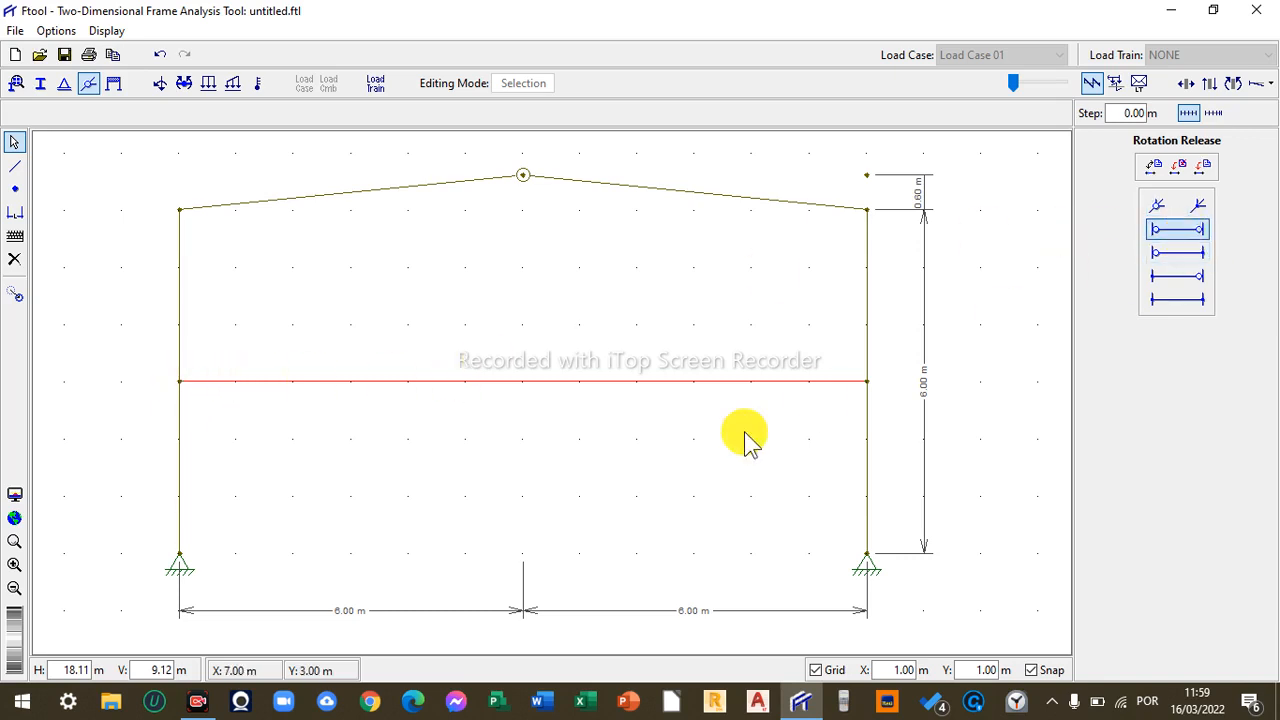
click(1203, 167)
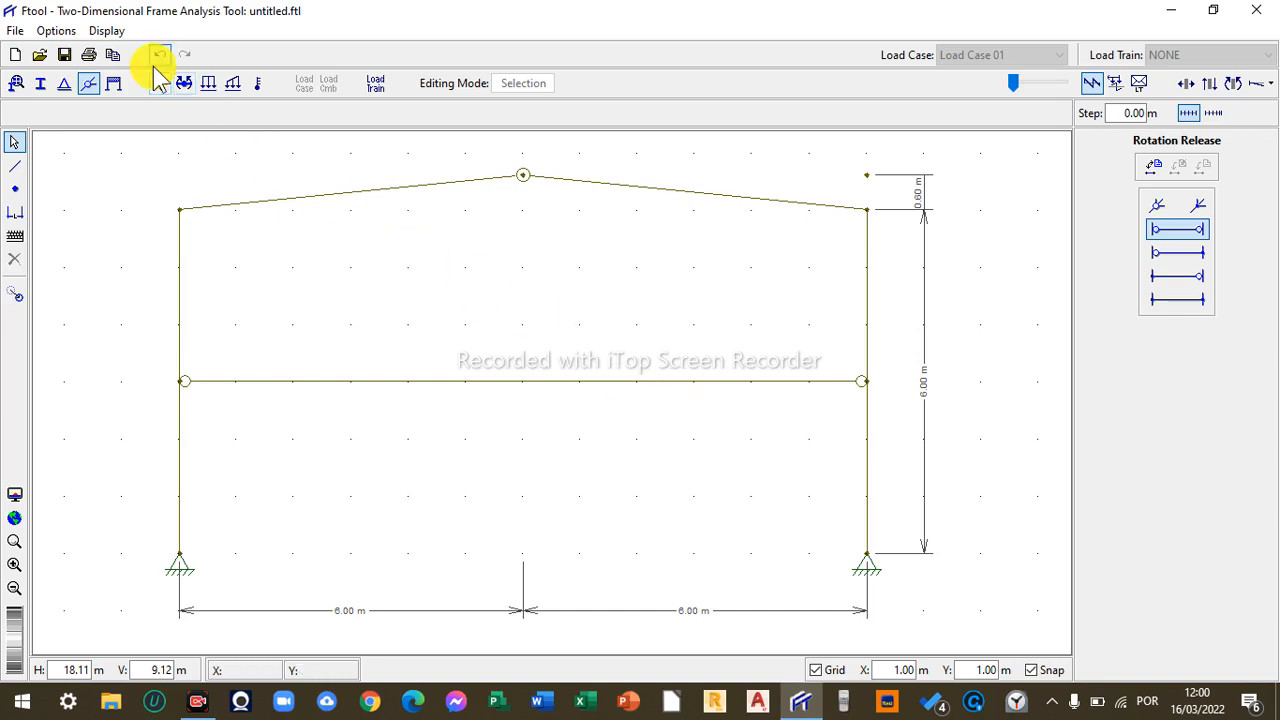
- Assign all members as flexible with axial and shear deformation enabled
click(113, 83)
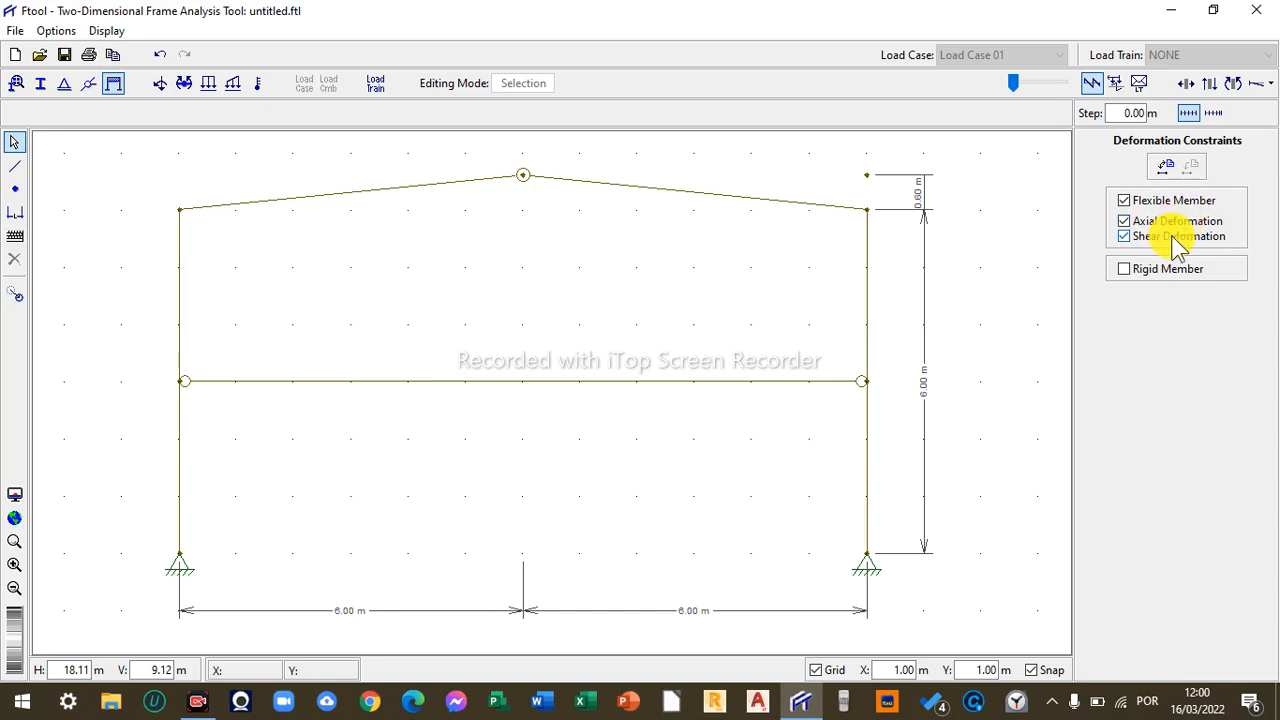
click(1141, 238)
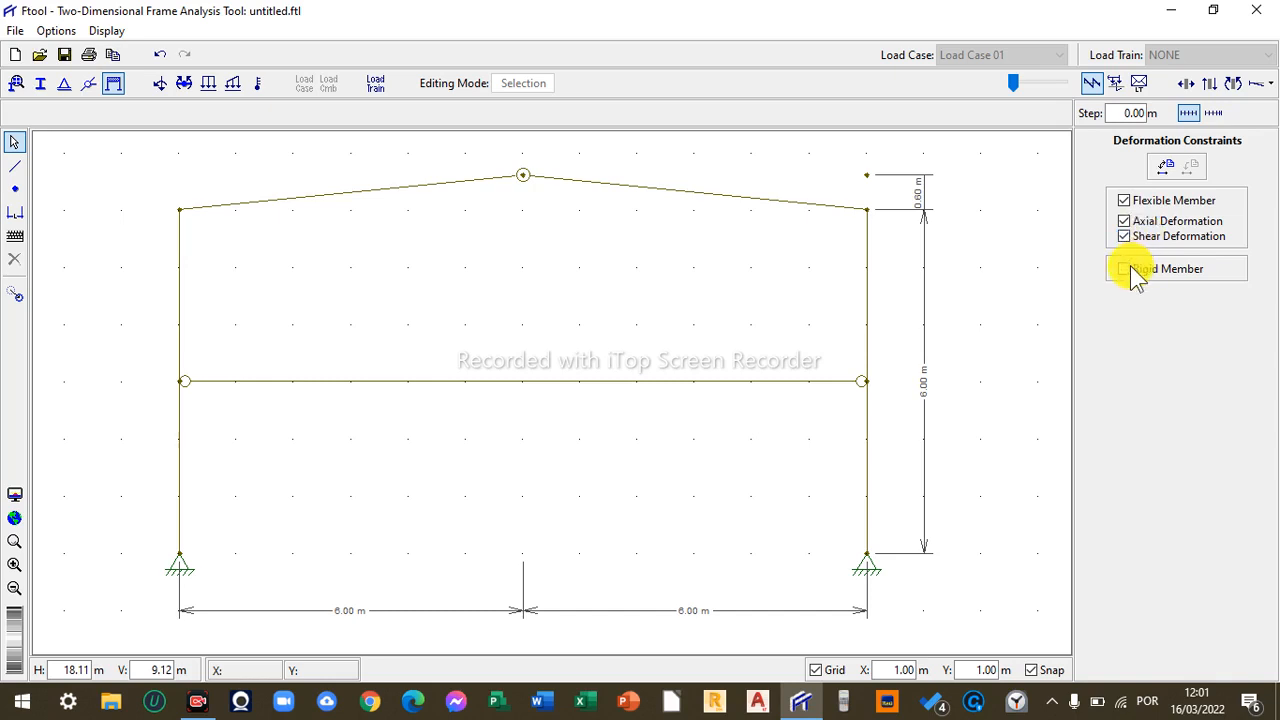
click(1126, 268)
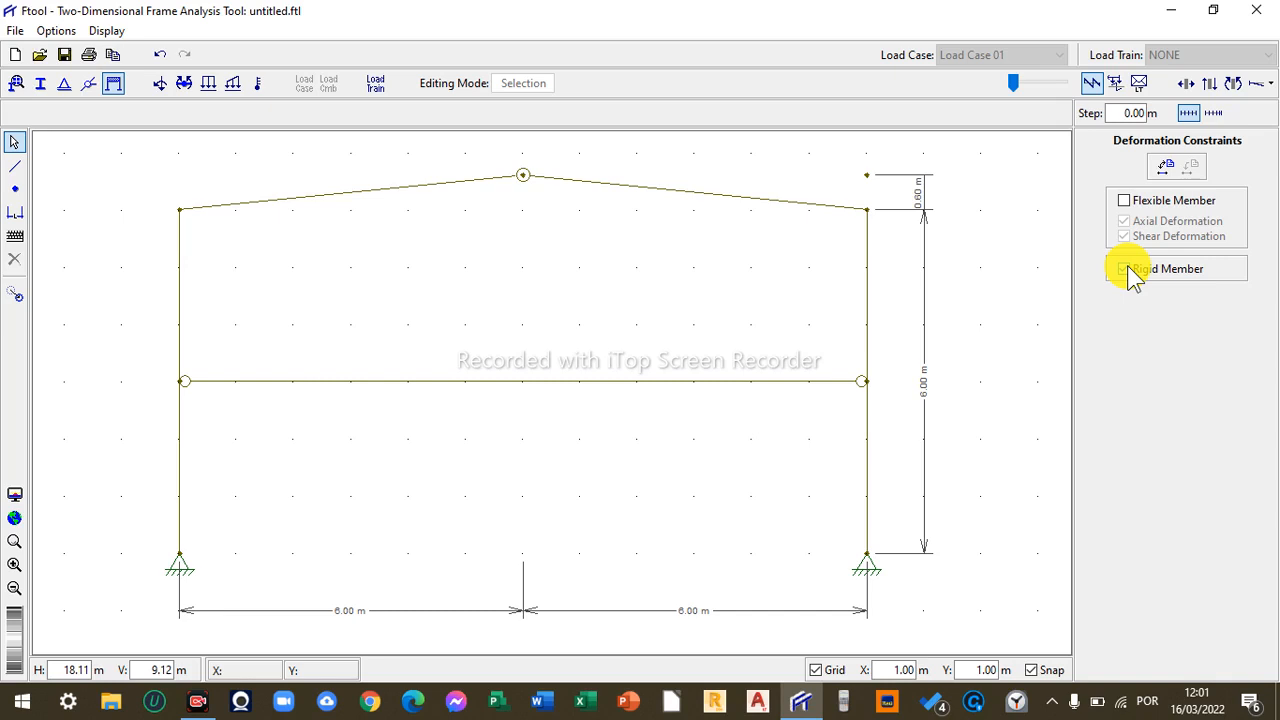
click(1127, 202)
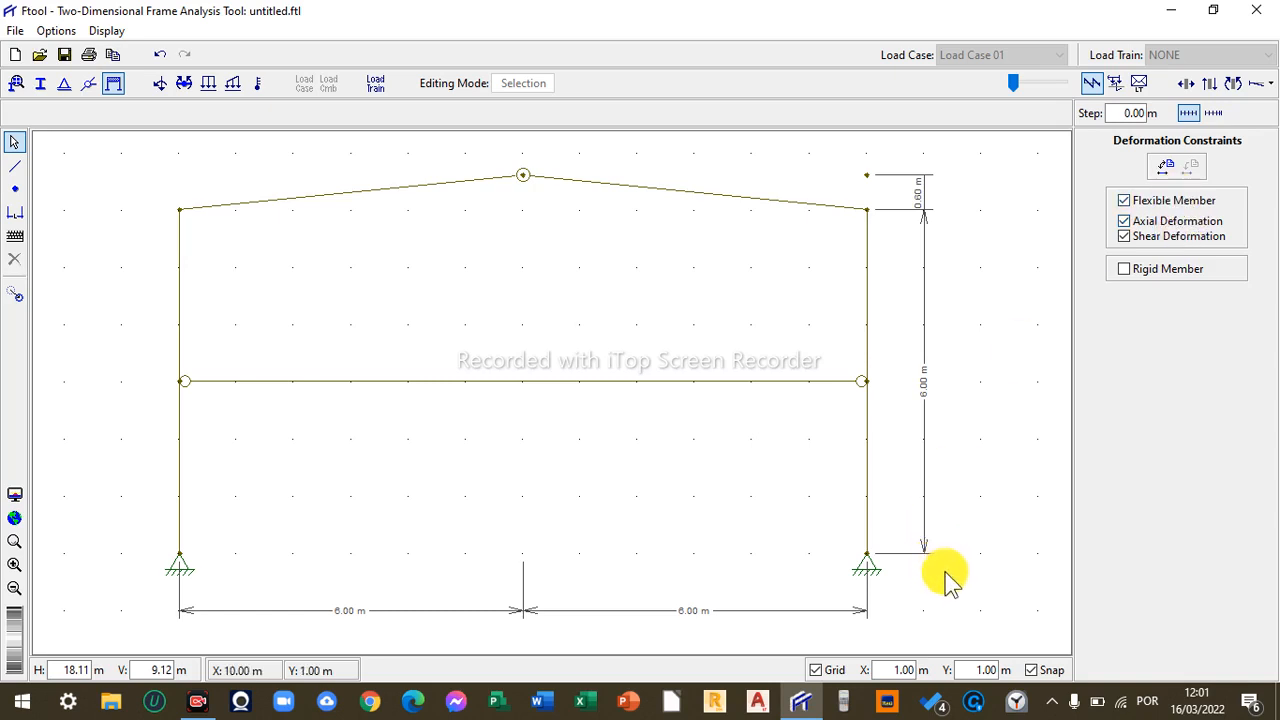
drag(950, 580, 115, 165)
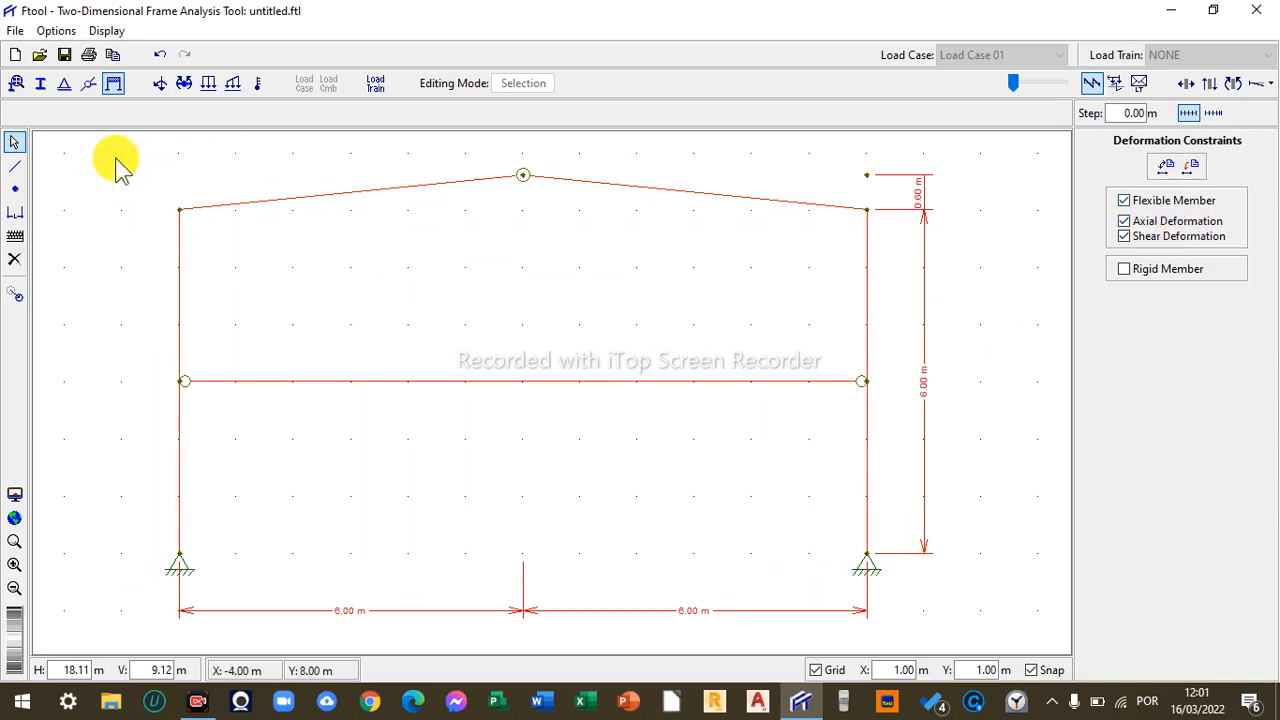
click(1200, 178)
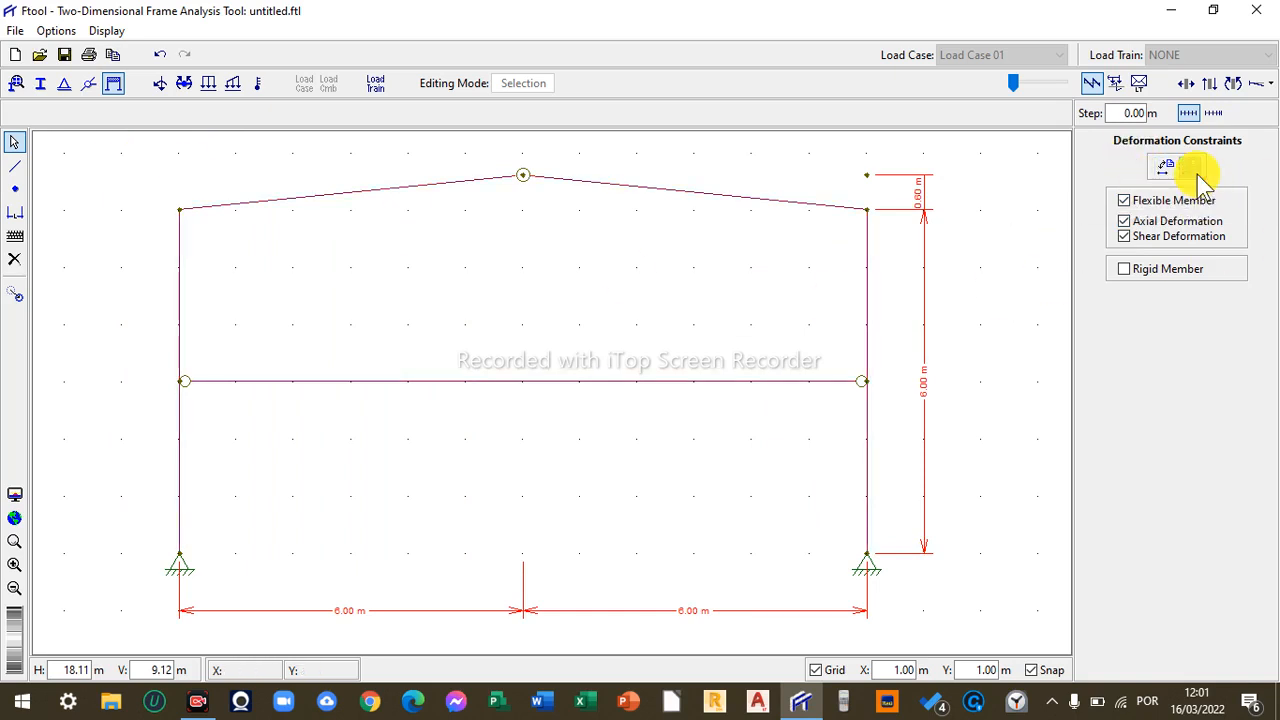
click(453, 250)
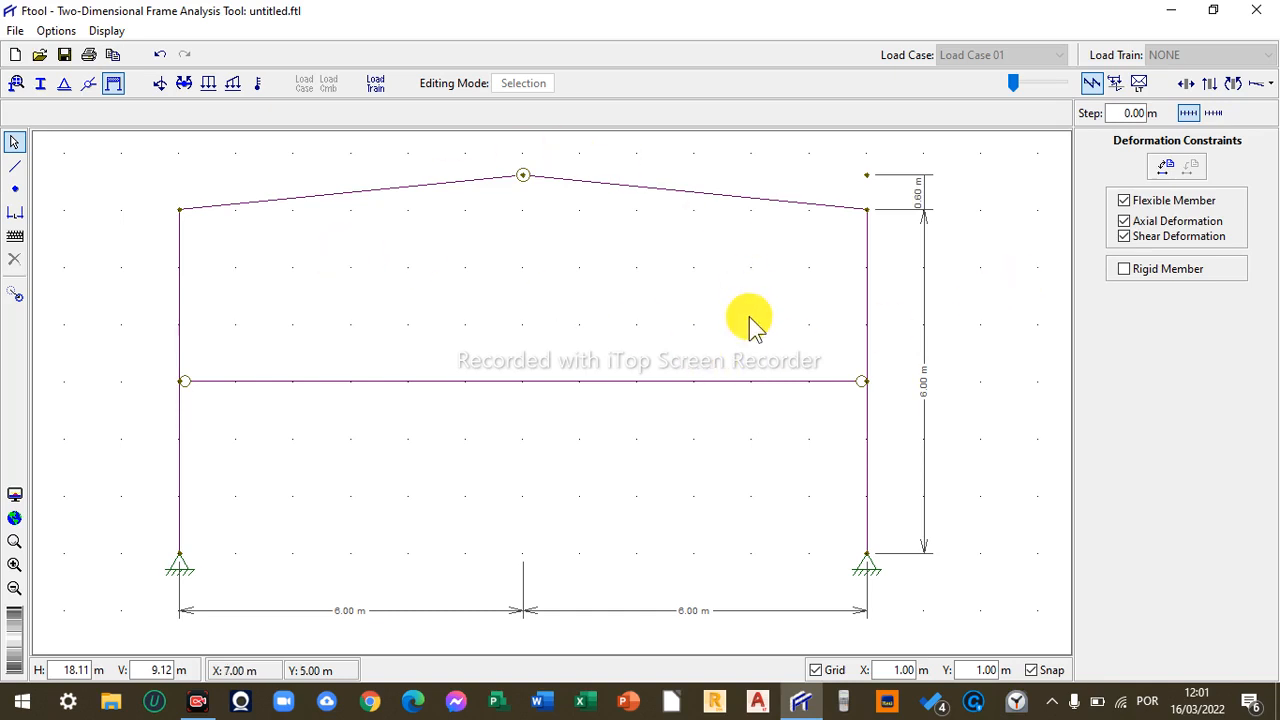
click(160, 85)
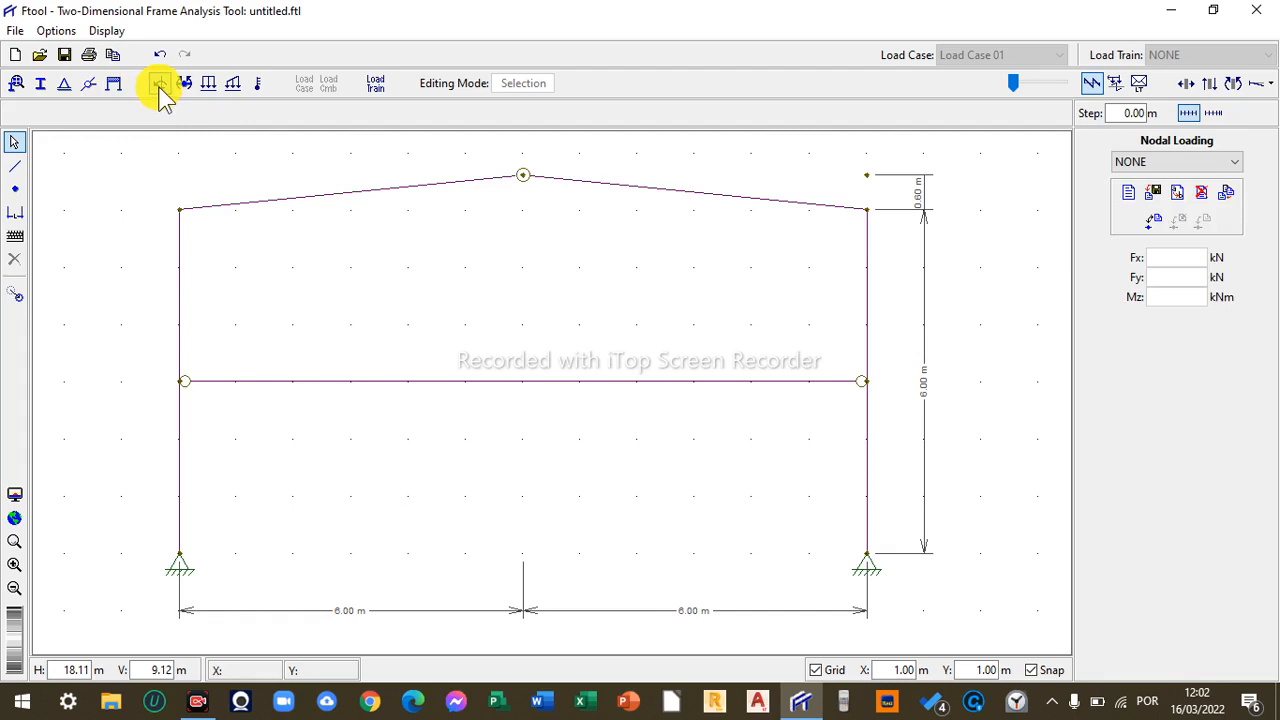
click(161, 86)
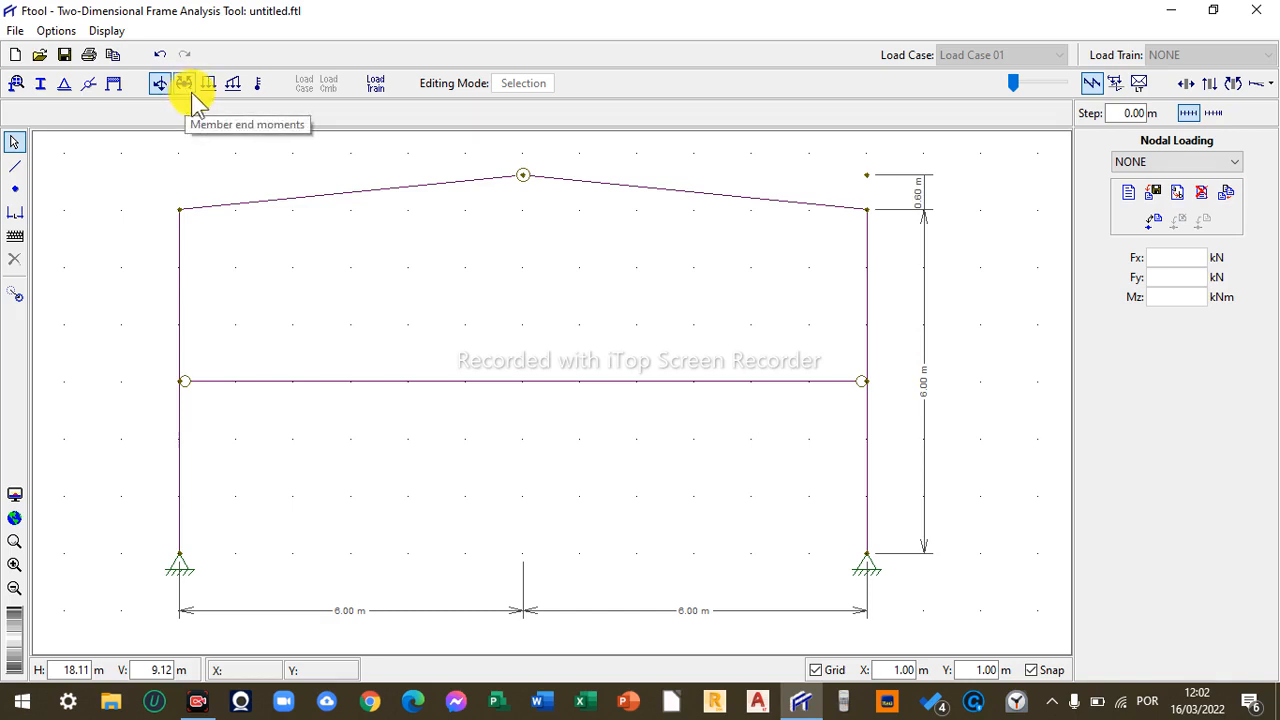
click(259, 86)
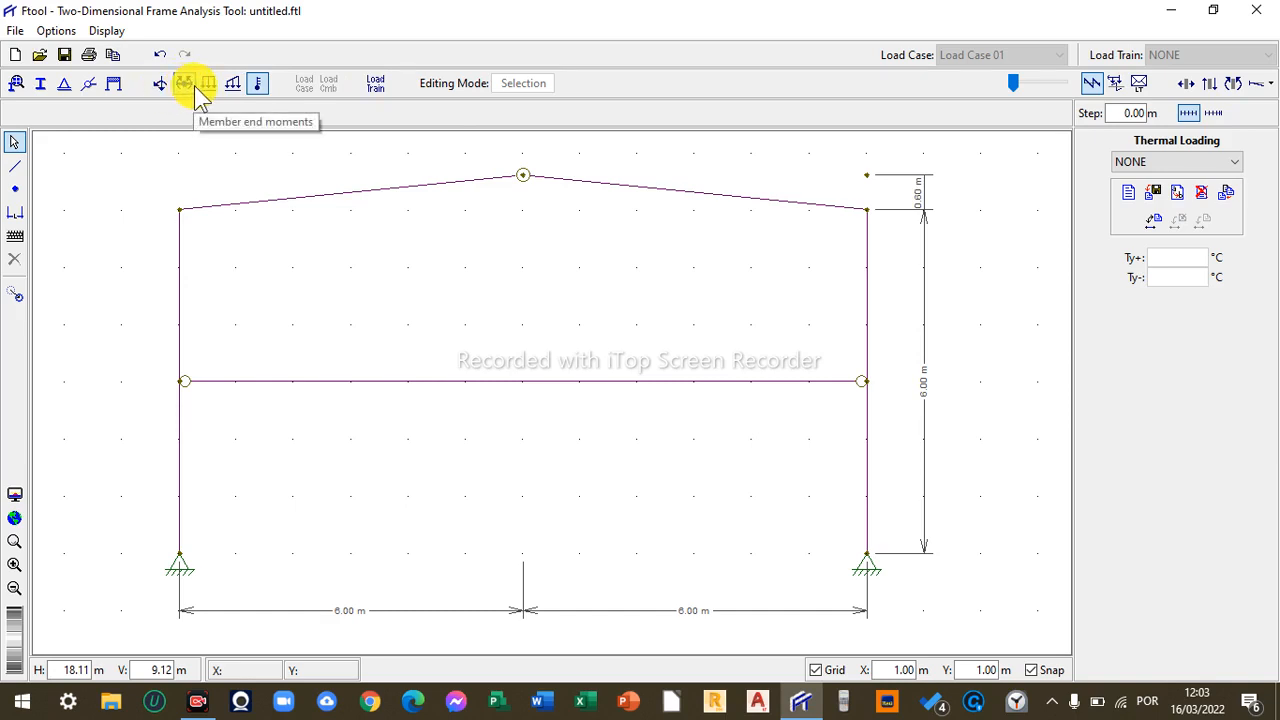
- Create a new nodal loading named 1
click(160, 84)
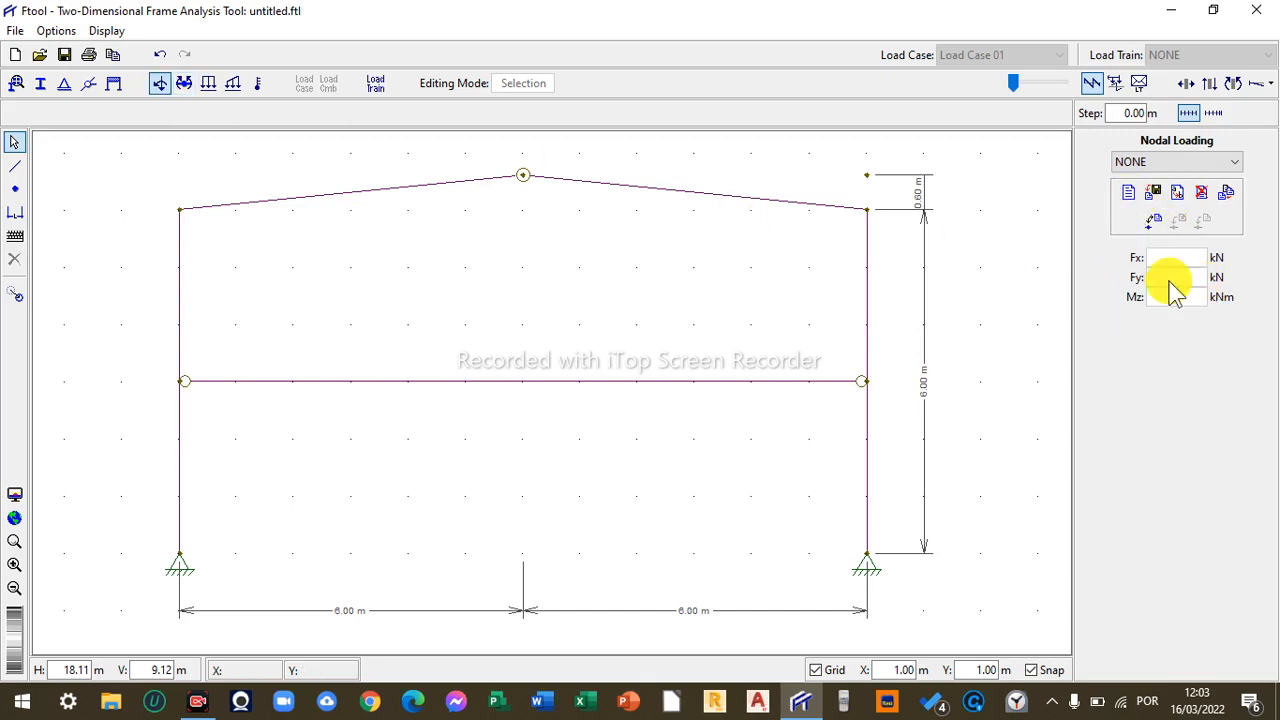
click(1130, 196)
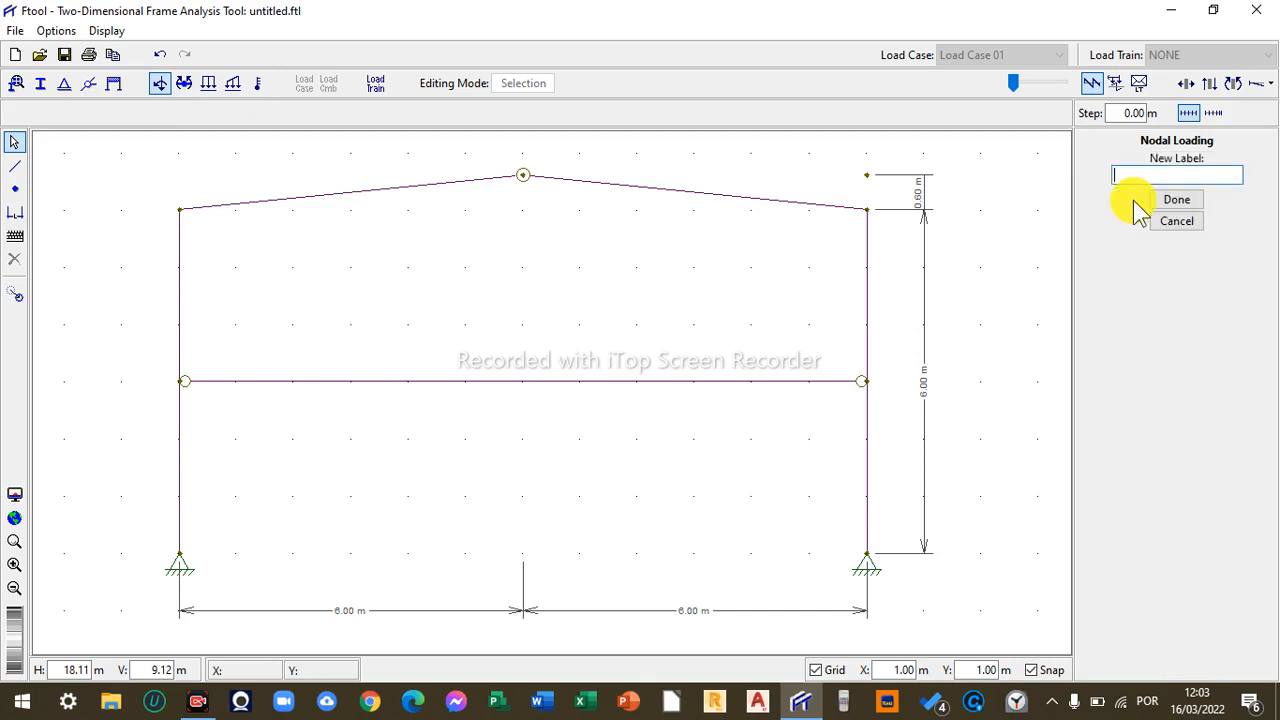
text(1)
click(1165, 199)
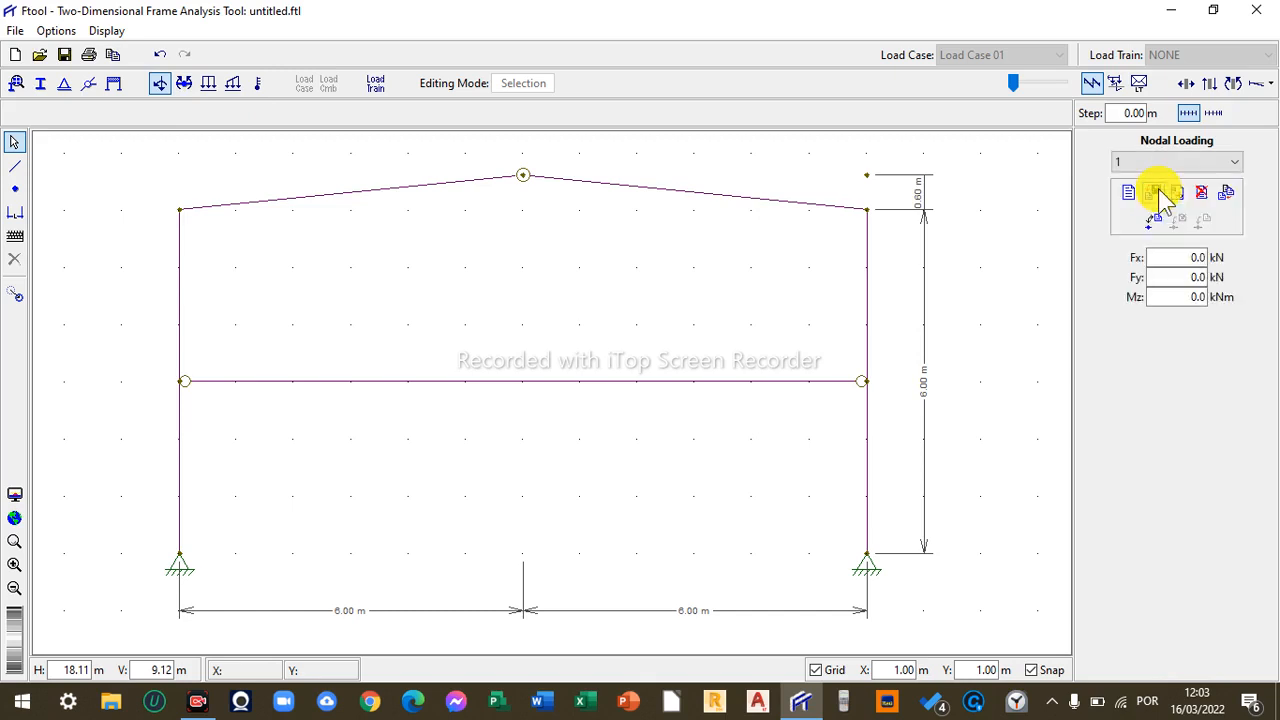
- Set the nodal load 1 components to Fx 1.0 kN and Fy -6.0 kN
click(1200, 258)
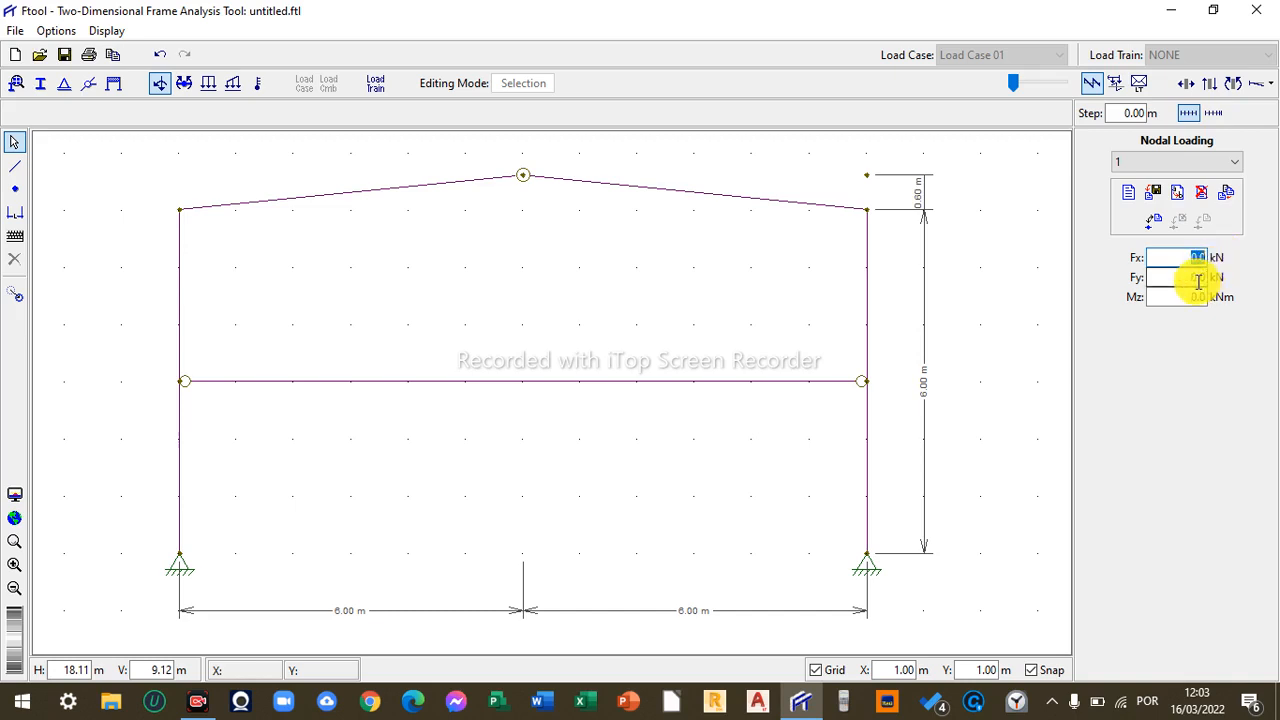
click(1198, 277)
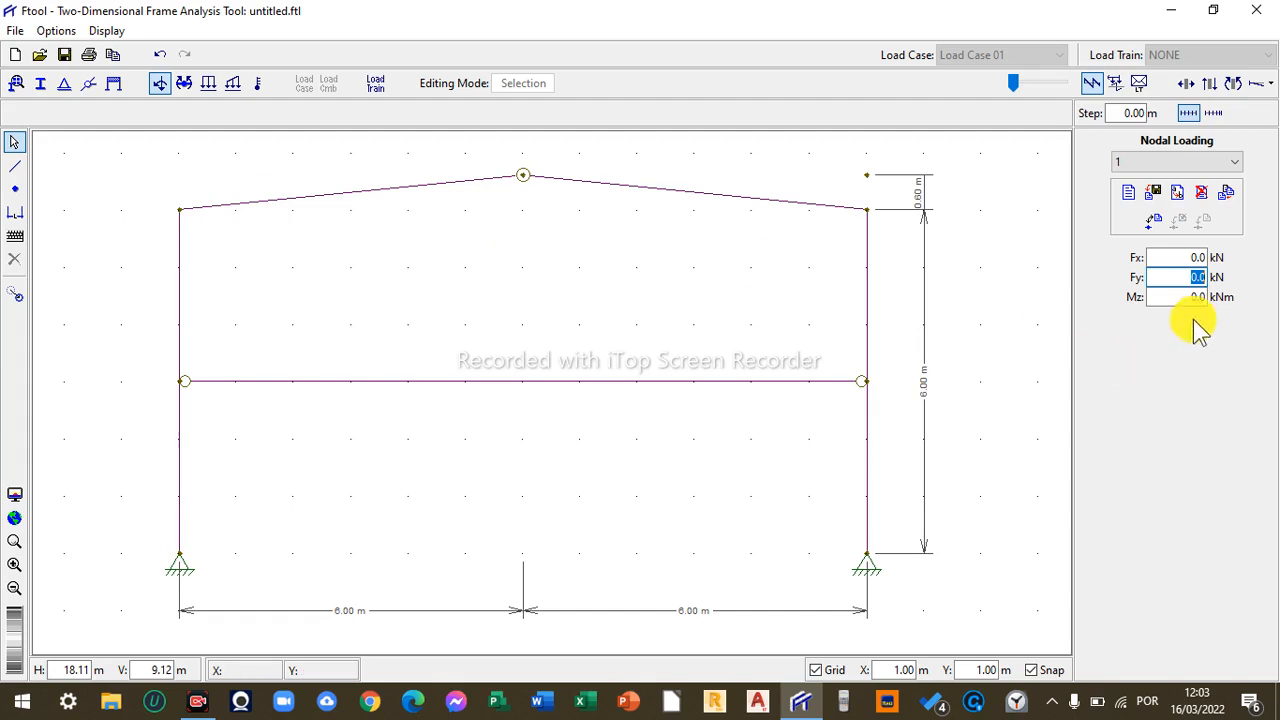
text(60)
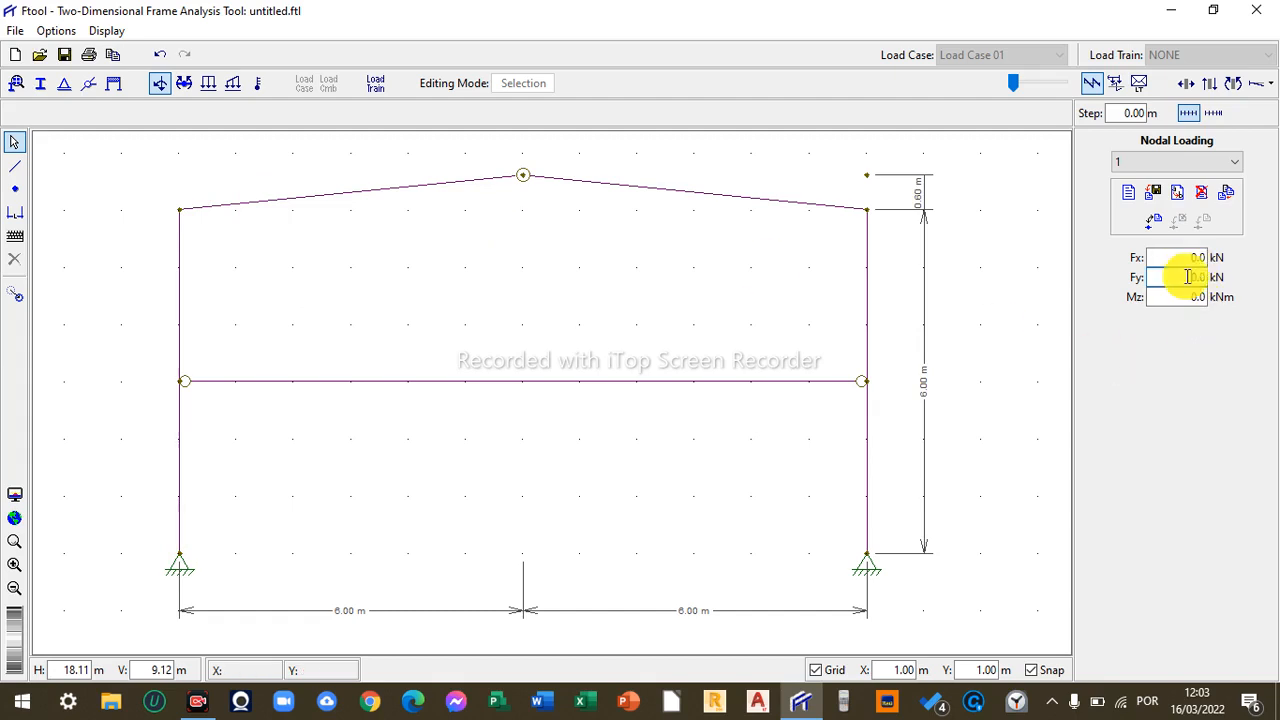
key(Return)
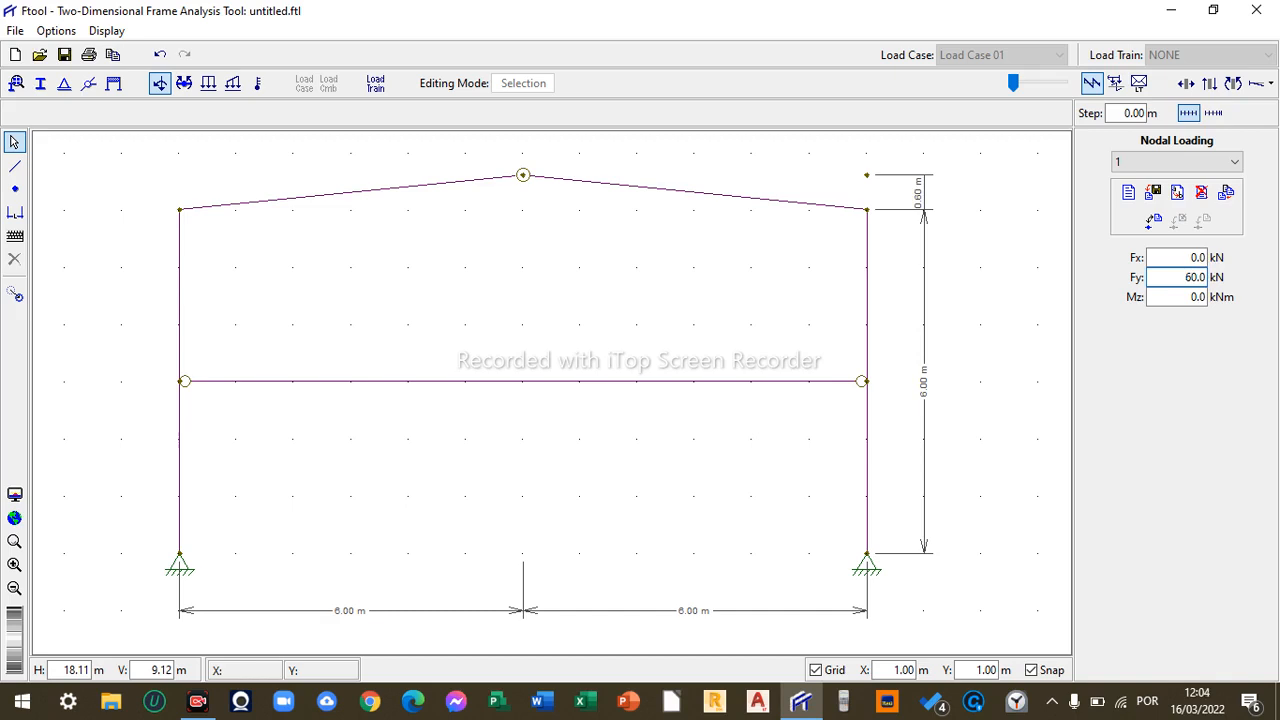
key(Delete)
key(Delete)
key(Delete)
key(Delete)
text(-6)
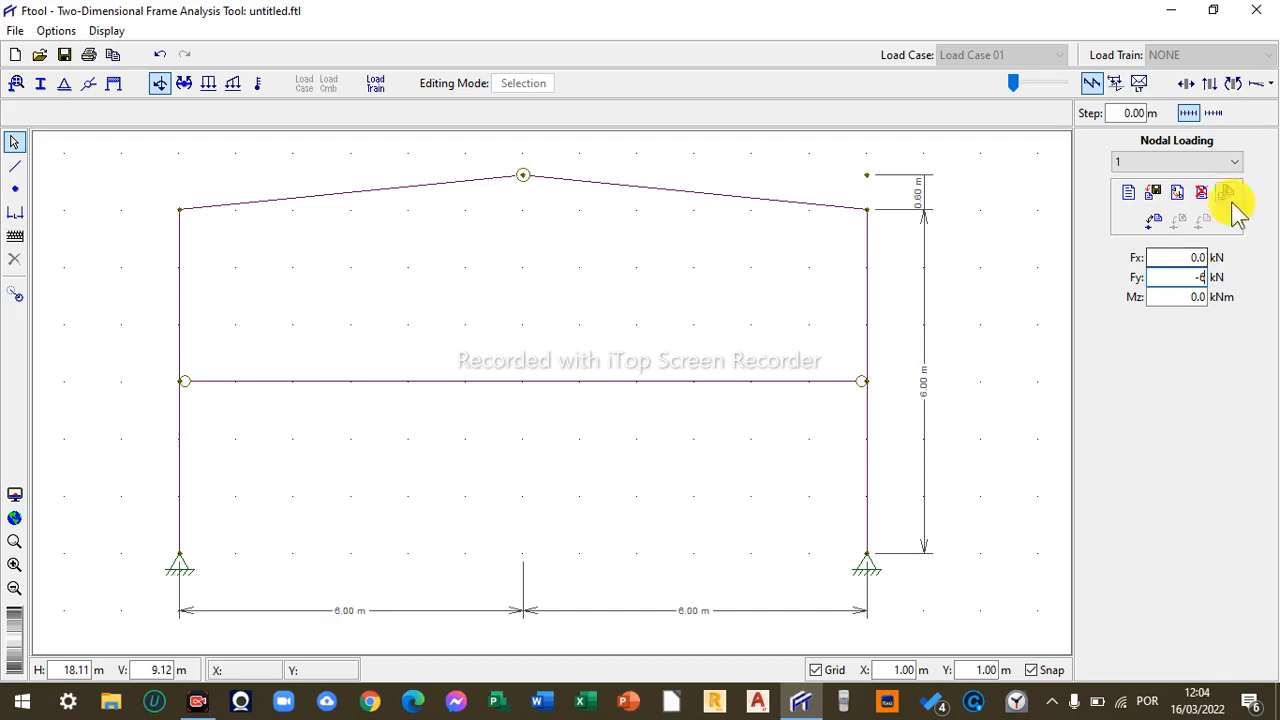
click(1180, 258)
text(1)
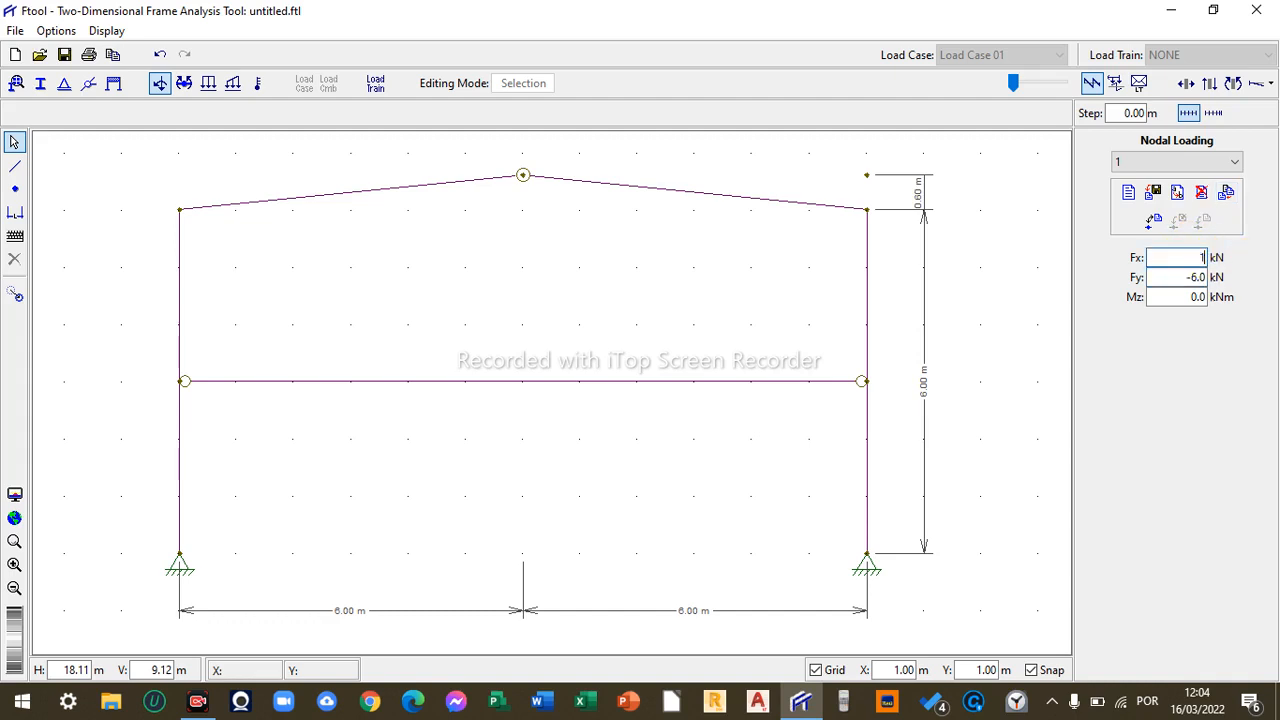
click(1178, 284)
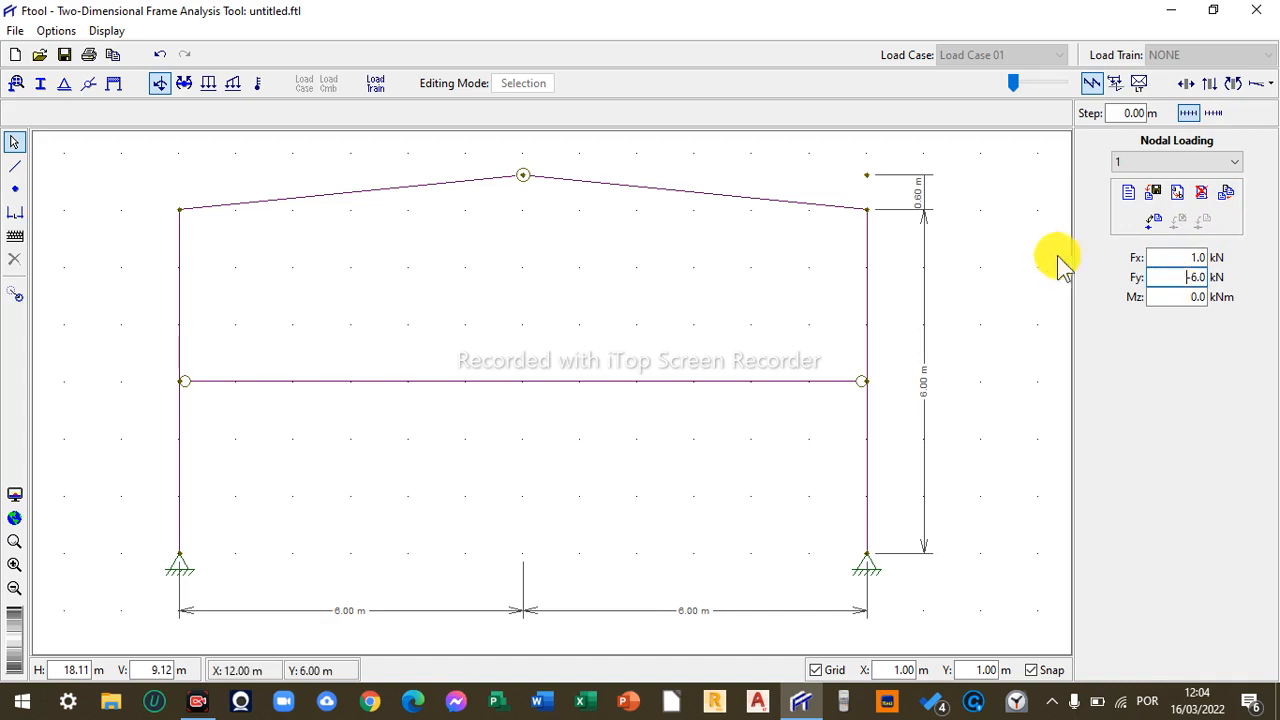
- Apply nodal load 1 to both eave nodes at the tops of the columns
click(180, 212)
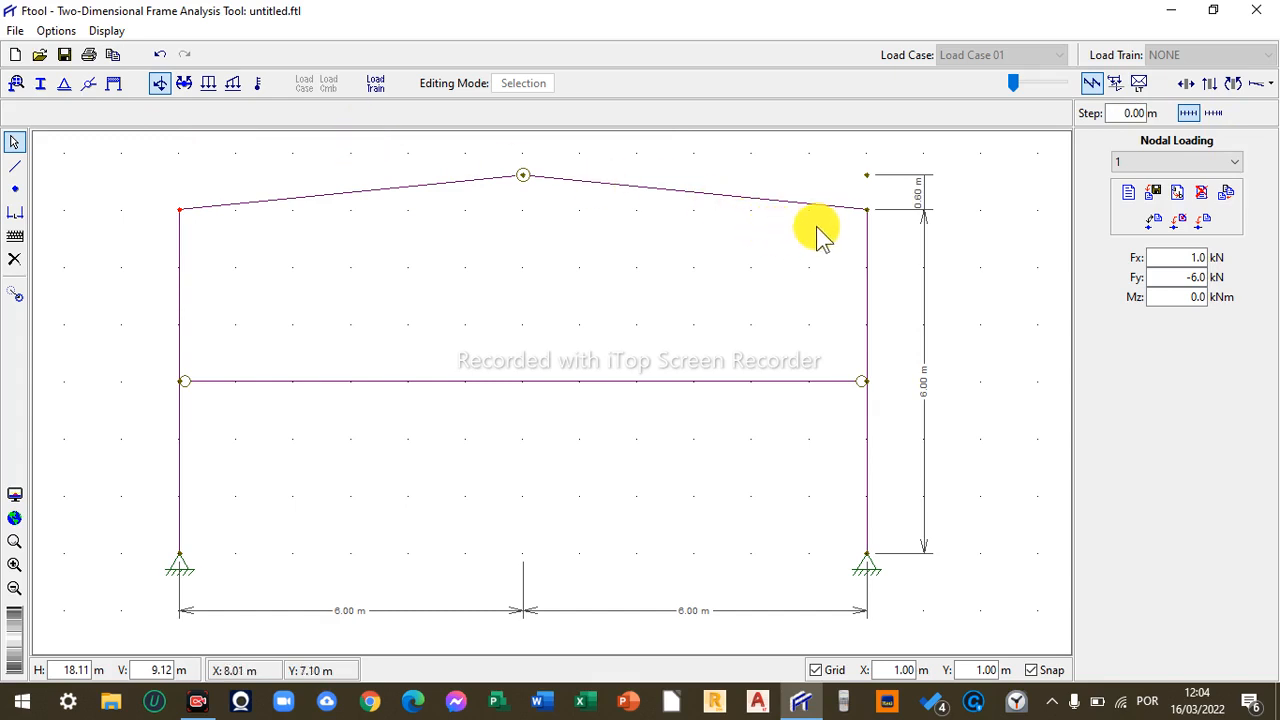
click(864, 213)
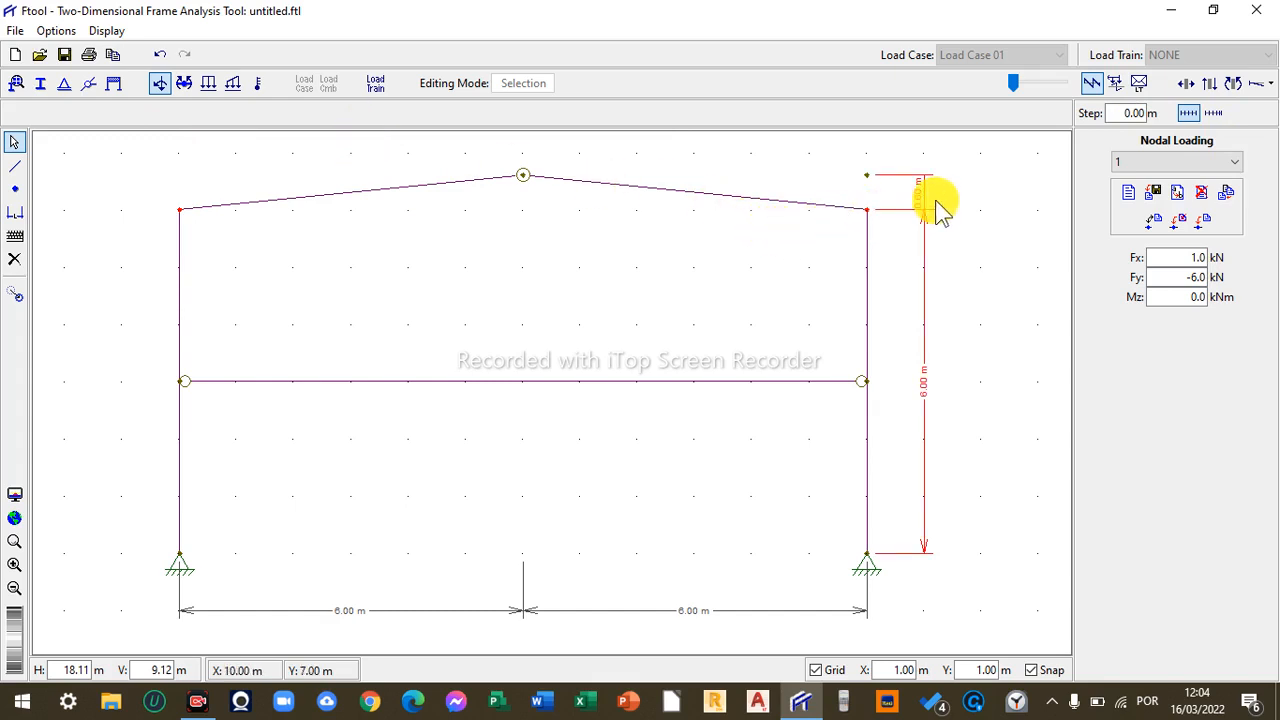
click(1202, 219)
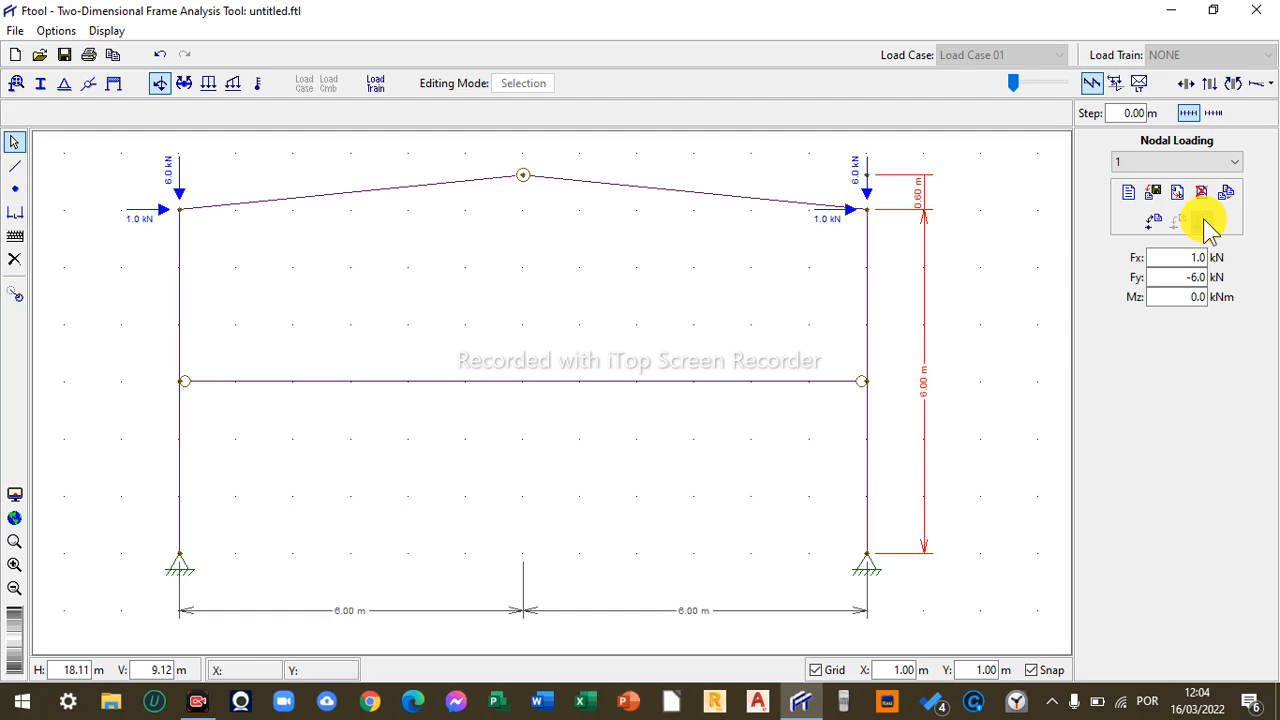
- Switch to uniform loads and create a new uniform loading named 1
click(209, 88)
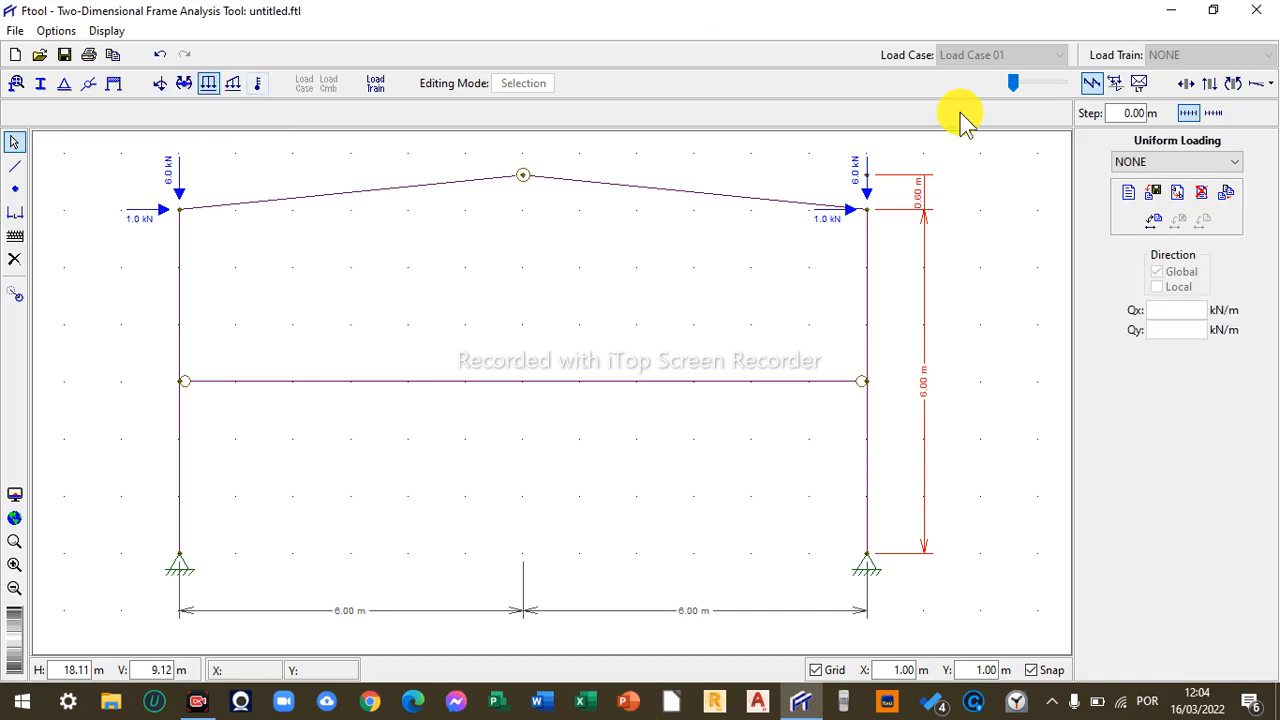
click(1126, 196)
text(1)
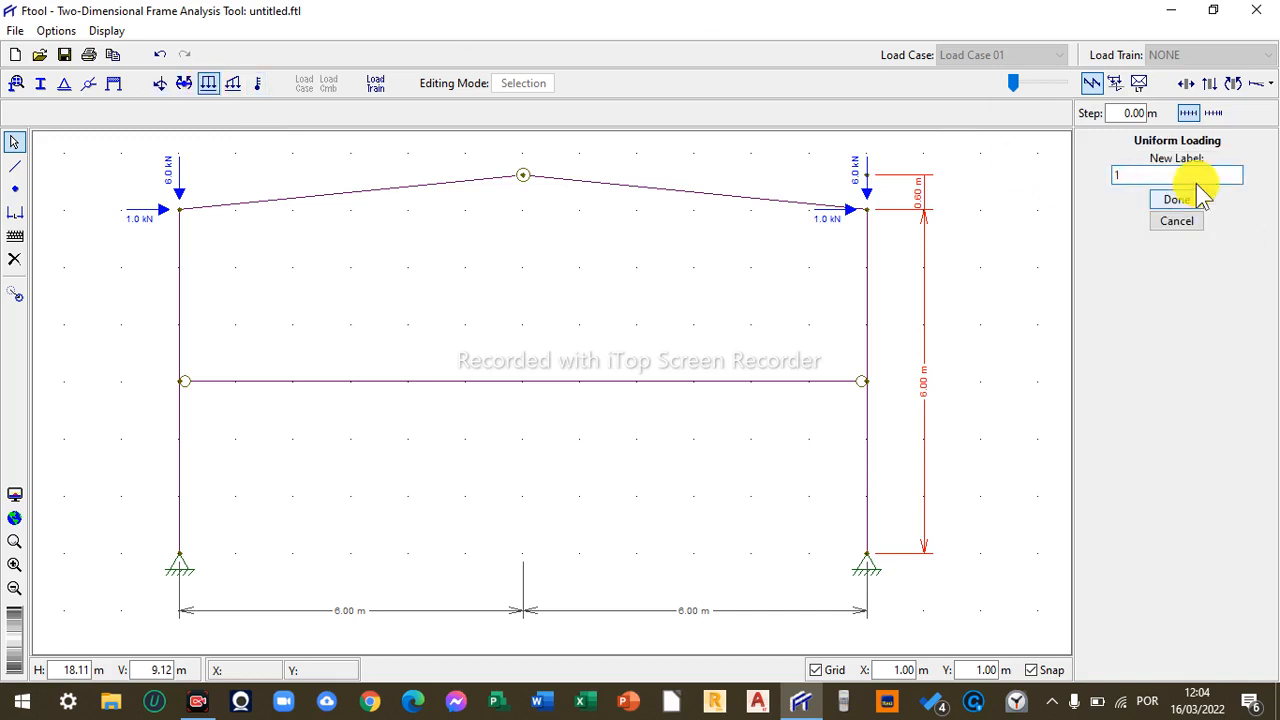
click(1182, 202)
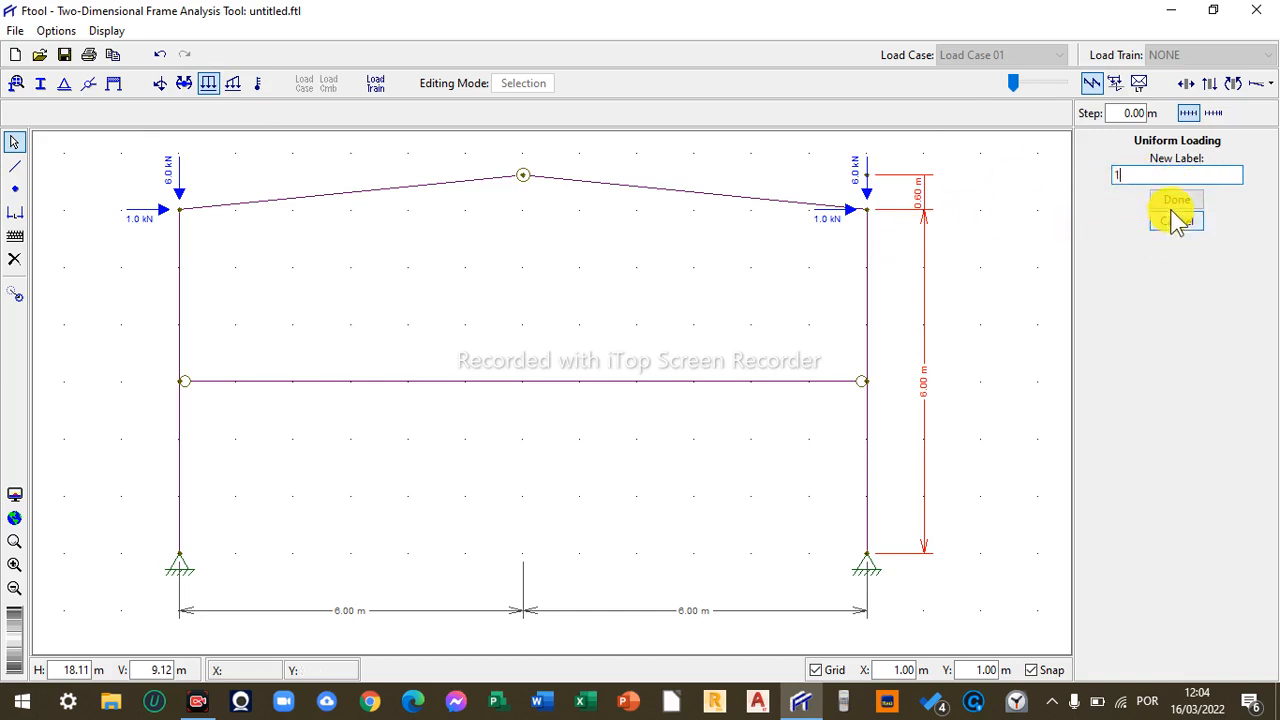
click(1177, 204)
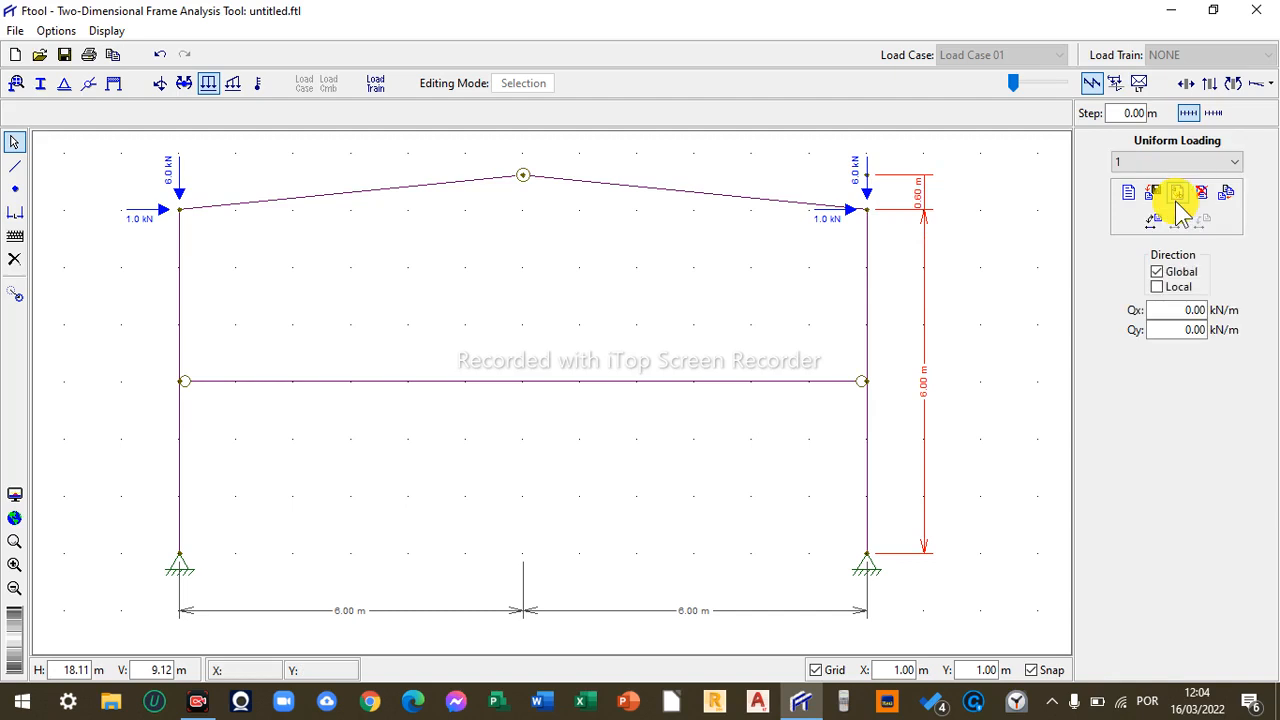
- Set uniform load 1 to local direction with Qy -5 kN/m and apply it to the left rafter
click(1170, 334)
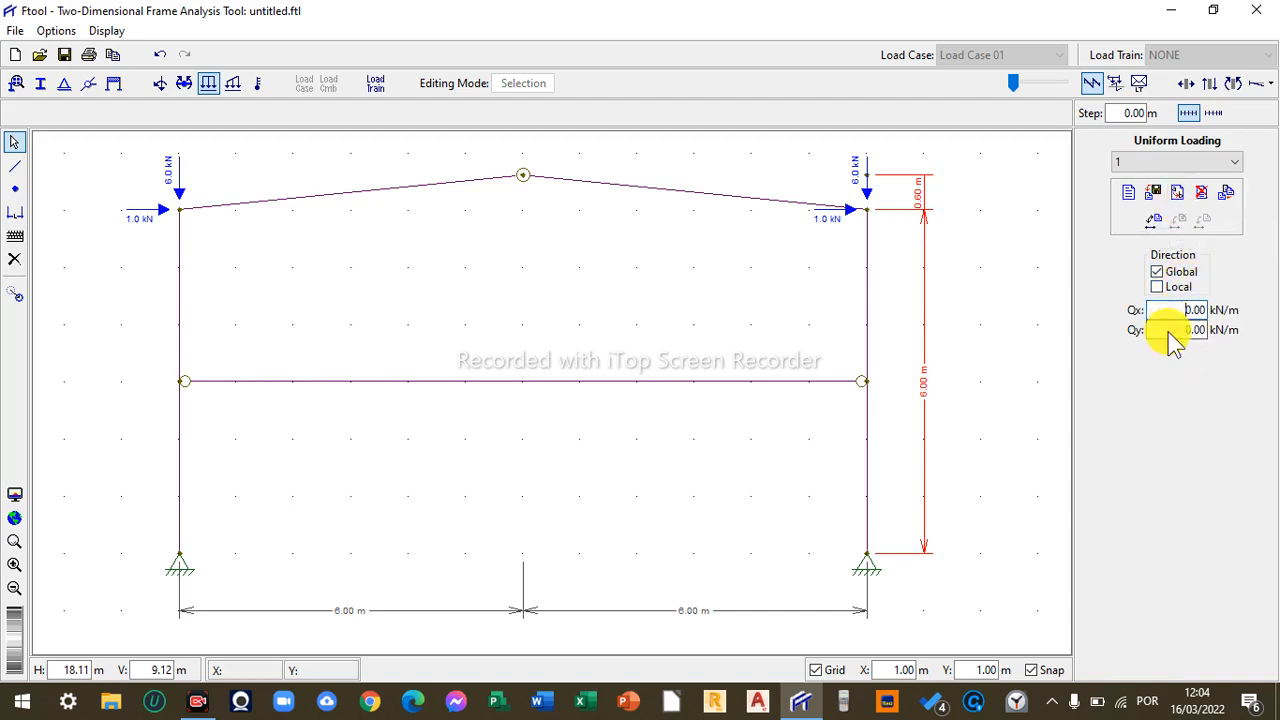
click(1158, 286)
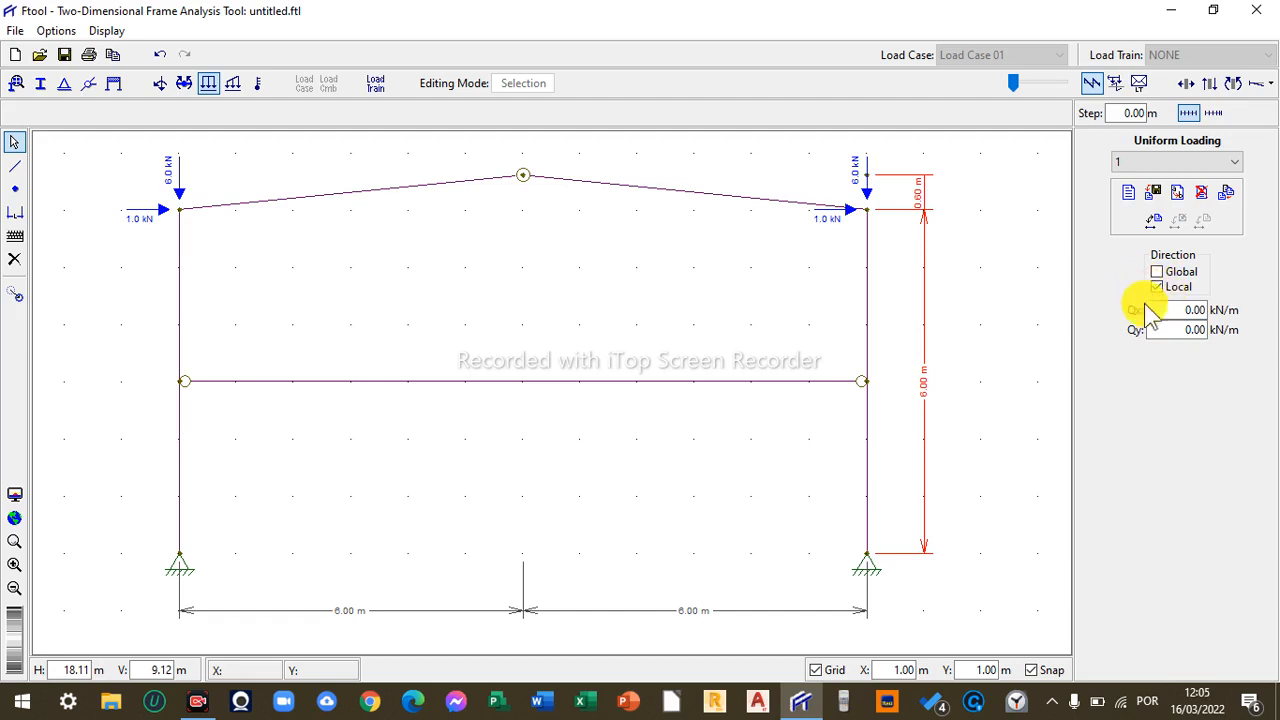
click(1166, 329)
text(-5)
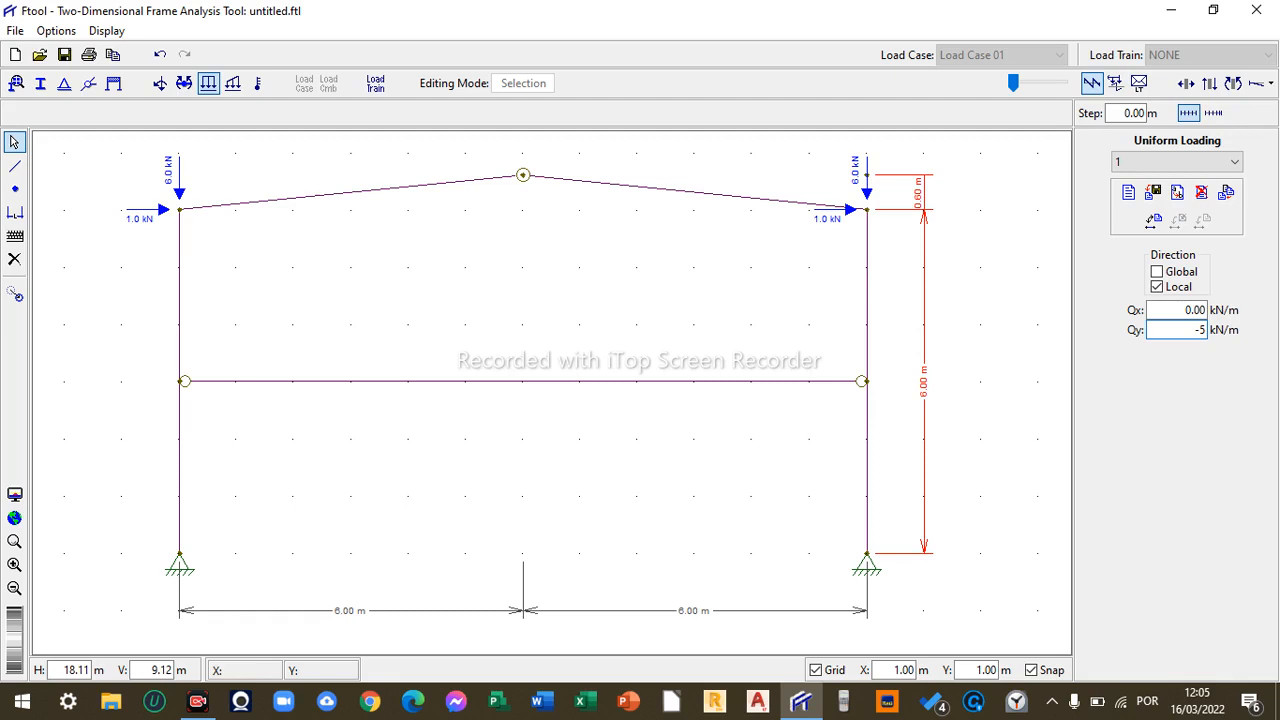
click(374, 198)
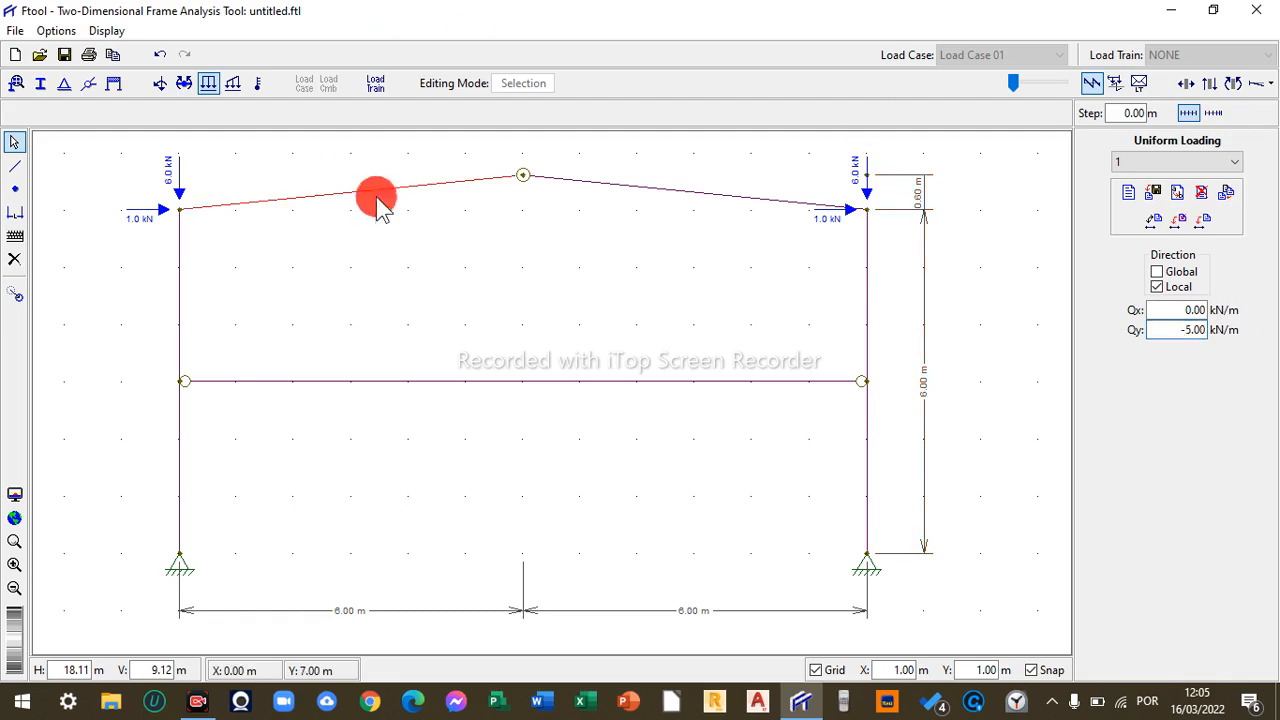
click(1232, 283)
click(1203, 222)
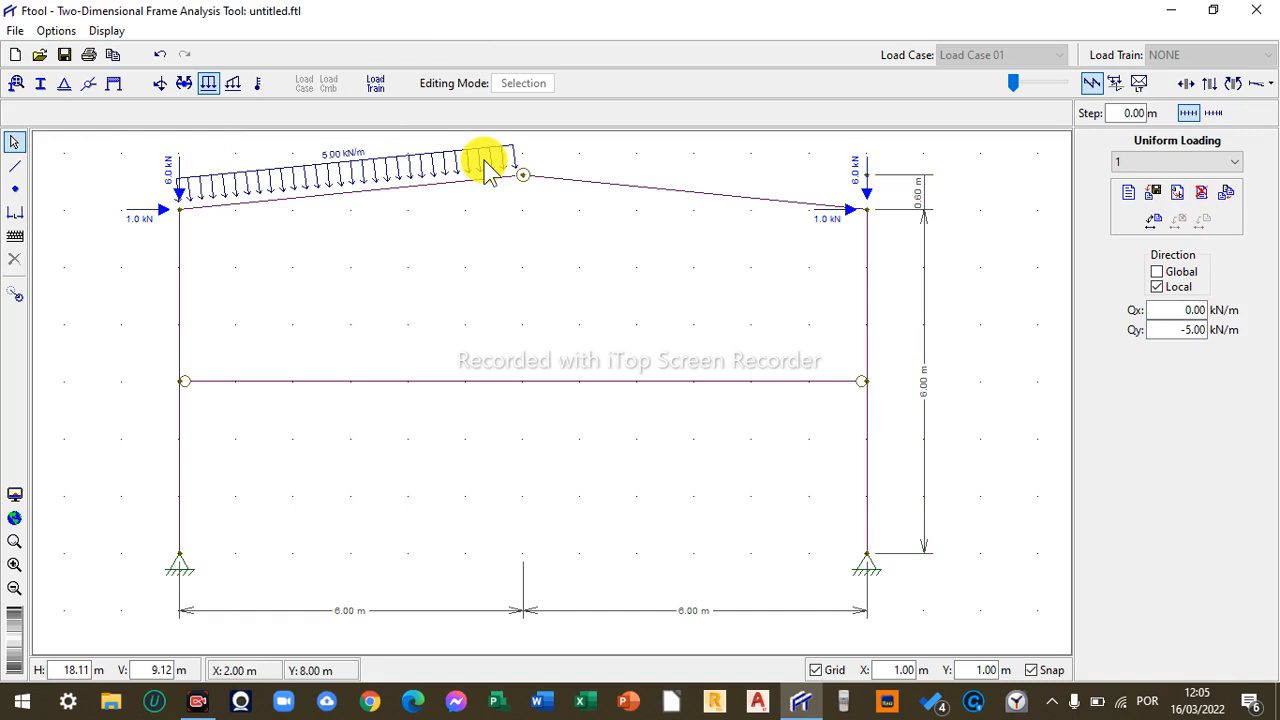
- Switch uniform load 1 to global direction and apply it to the right rafter
click(1158, 275)
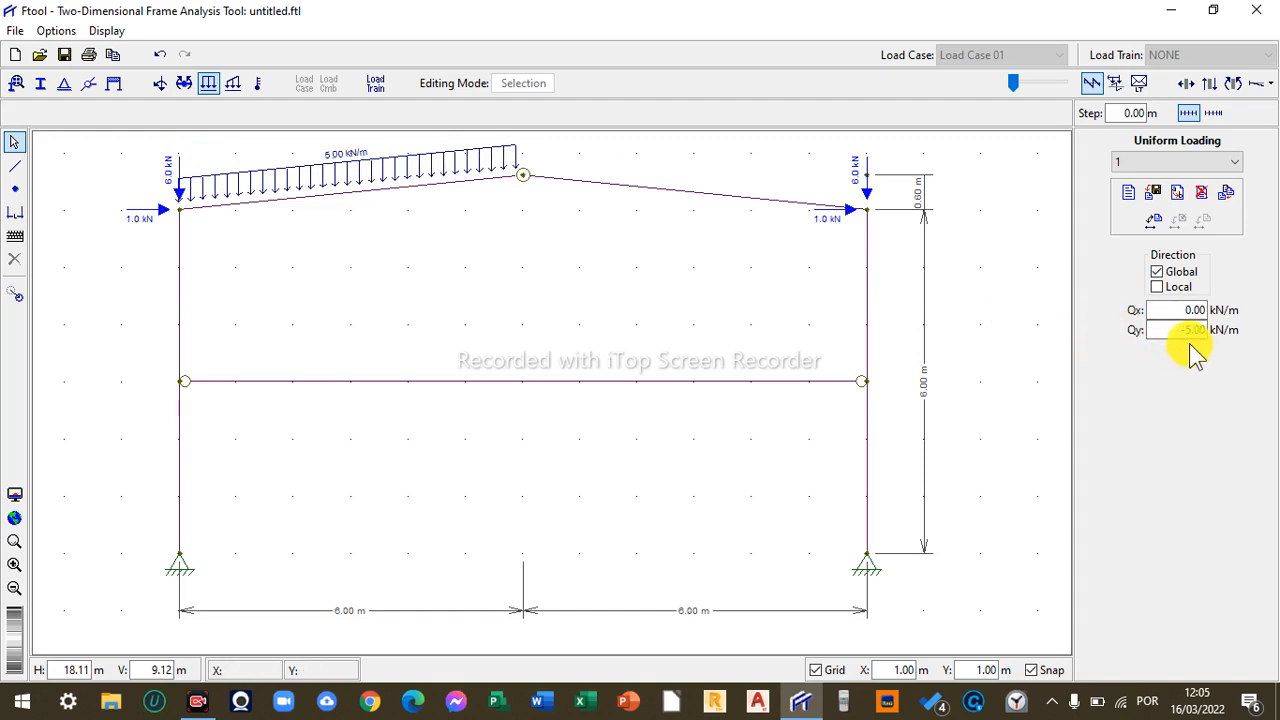
click(694, 198)
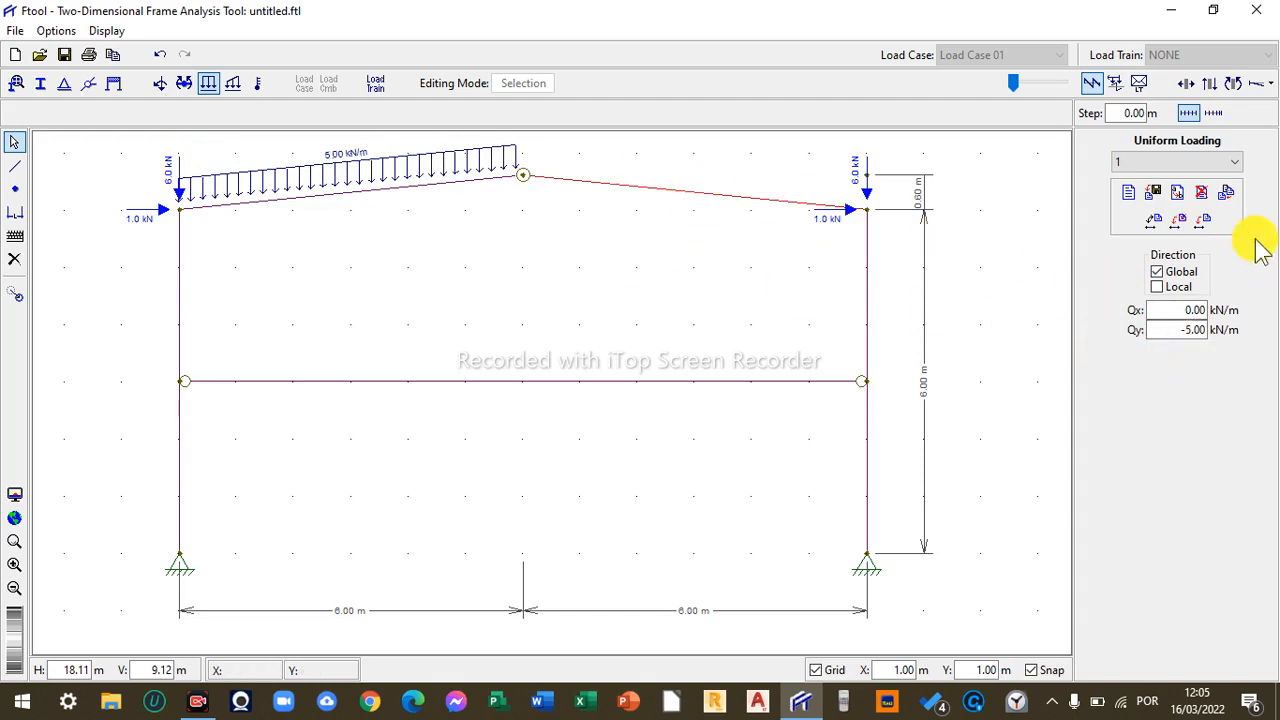
click(1205, 222)
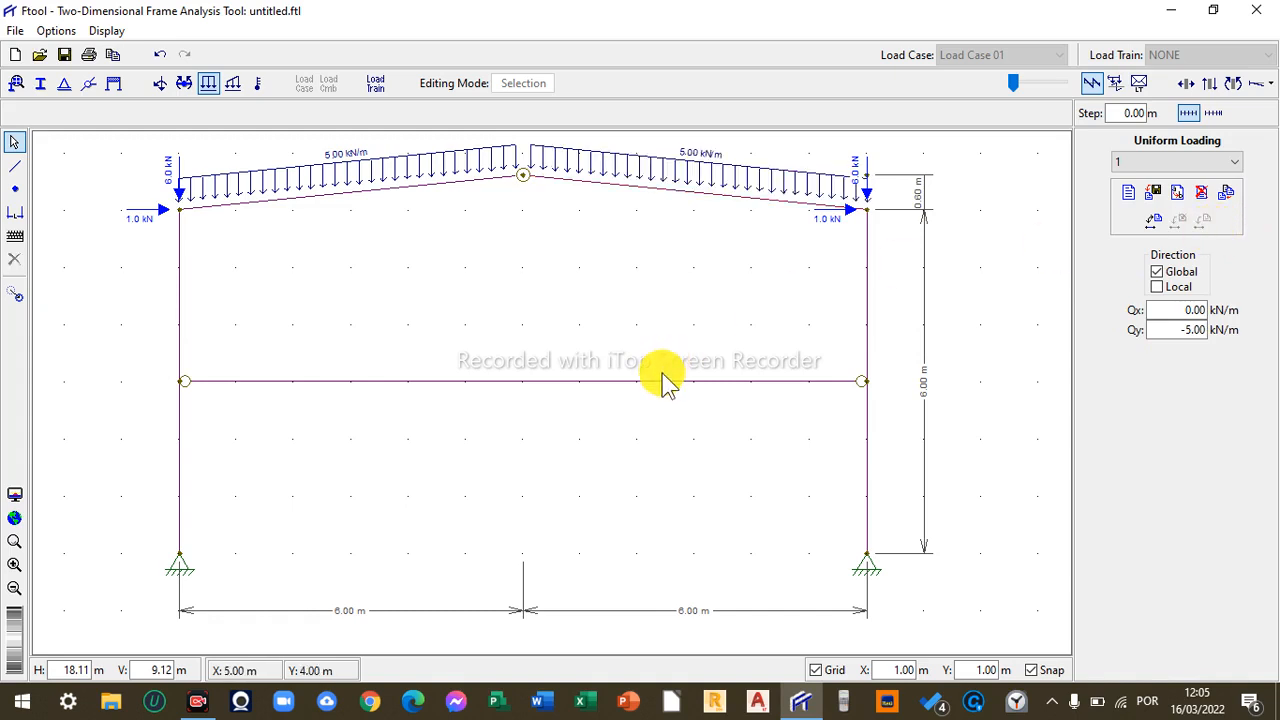
- Create a new uniform loading named 2
click(1128, 192)
text(2)
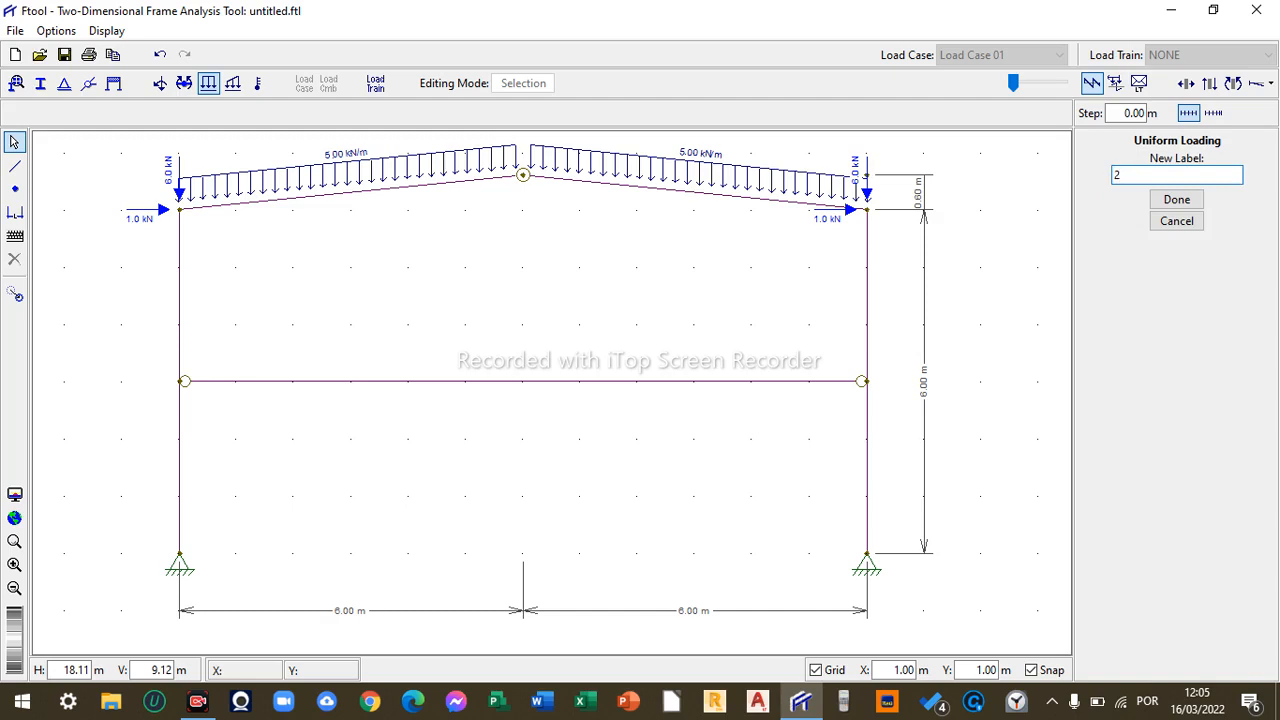
click(1162, 198)
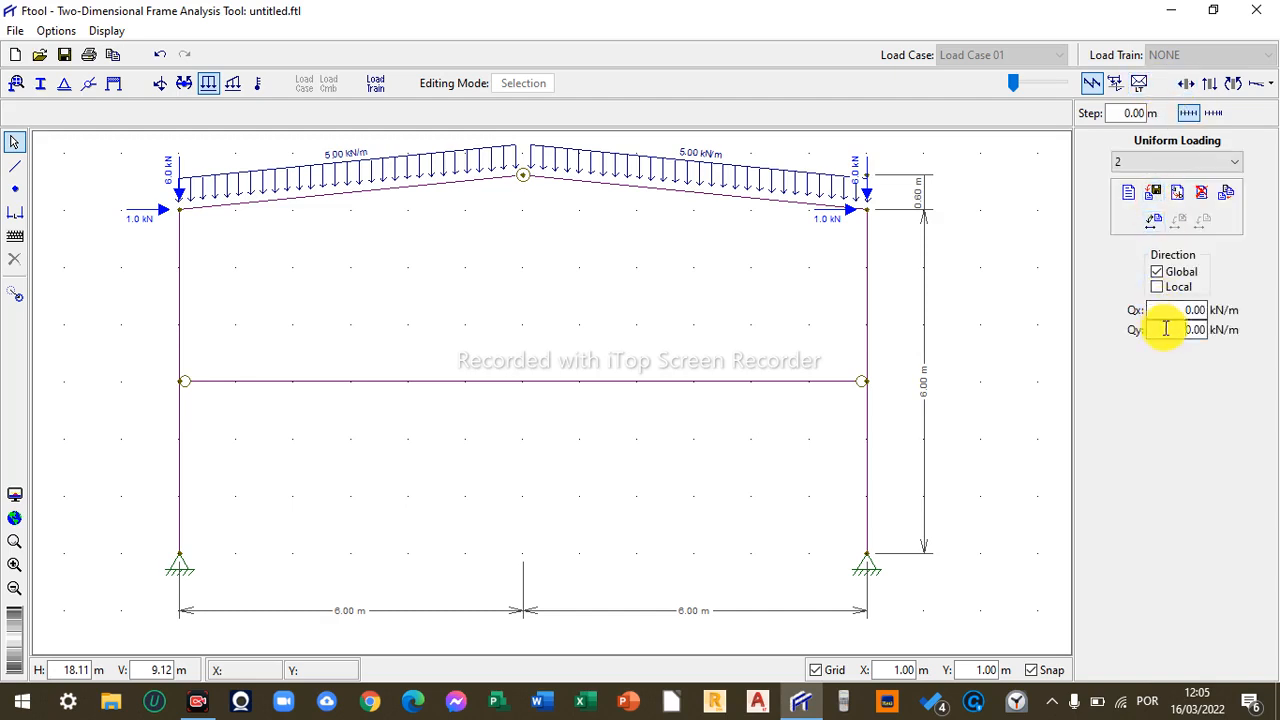
- Set uniform load 2 to Qy -10 kN/m and apply it to the tie beam
click(1165, 328)
text(-10)
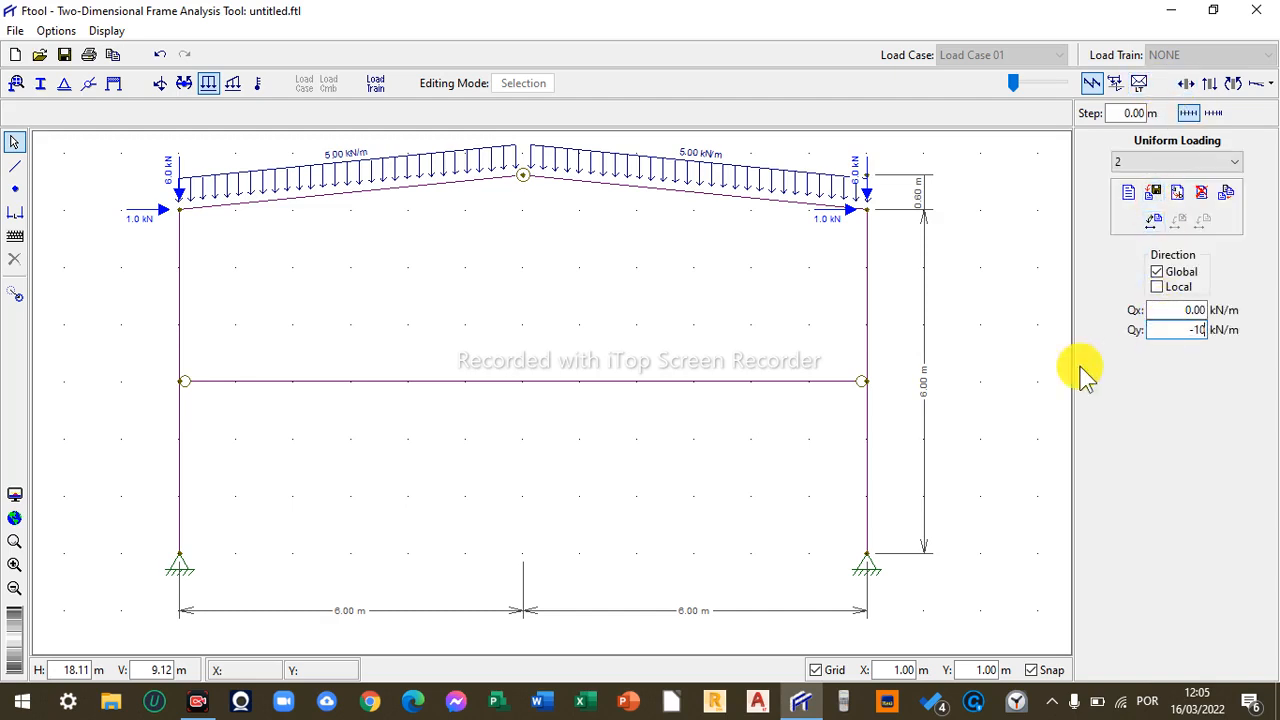
click(737, 383)
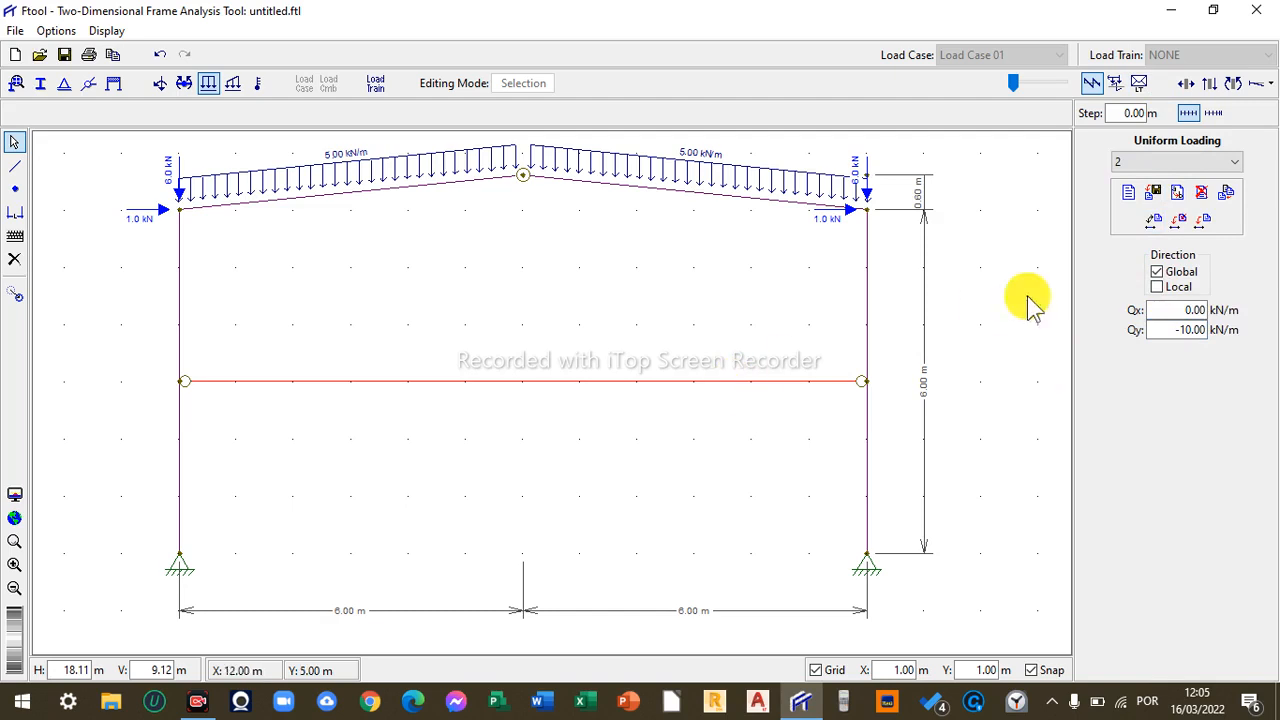
click(1205, 222)
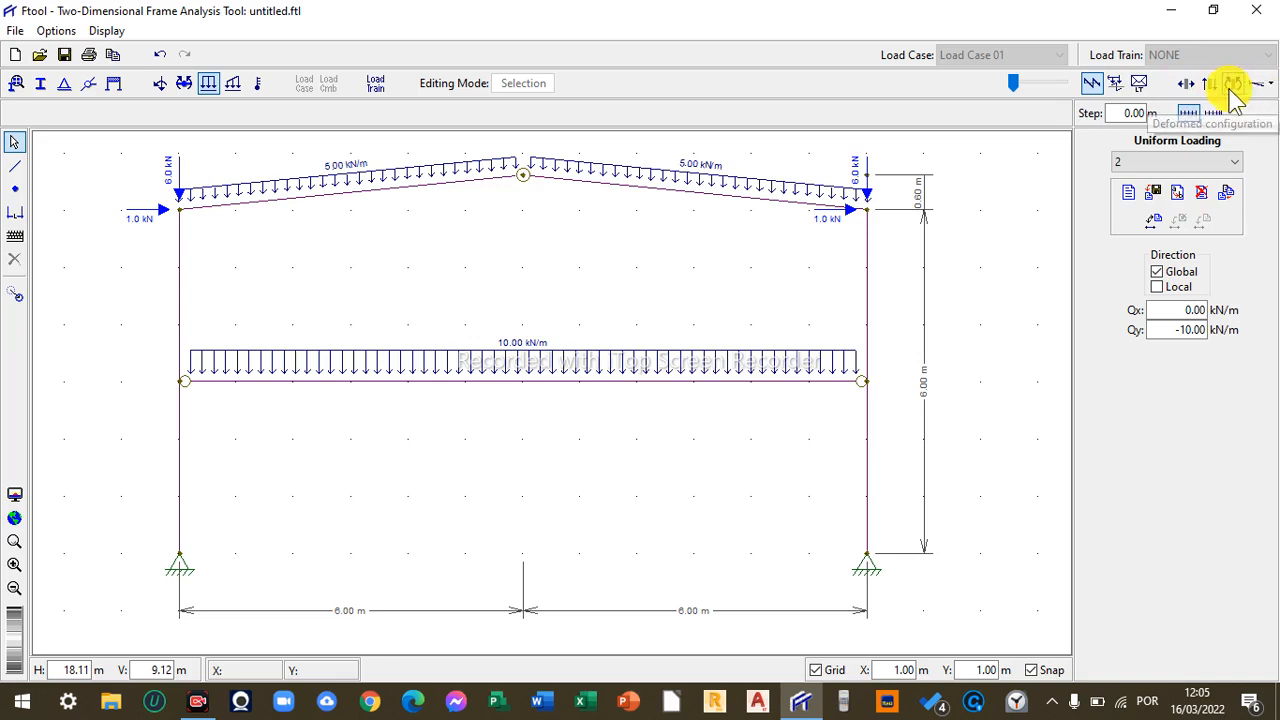
- Try to display the deformed configuration of the frame
click(1188, 88)
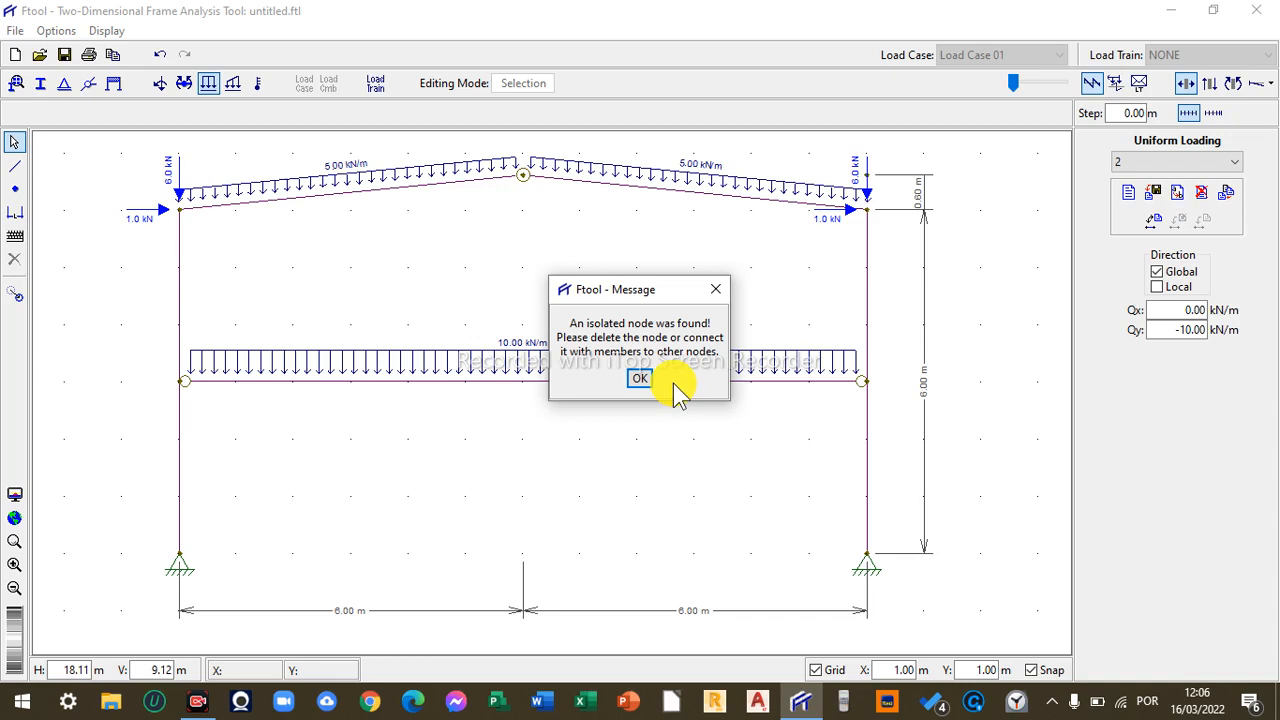
click(648, 381)
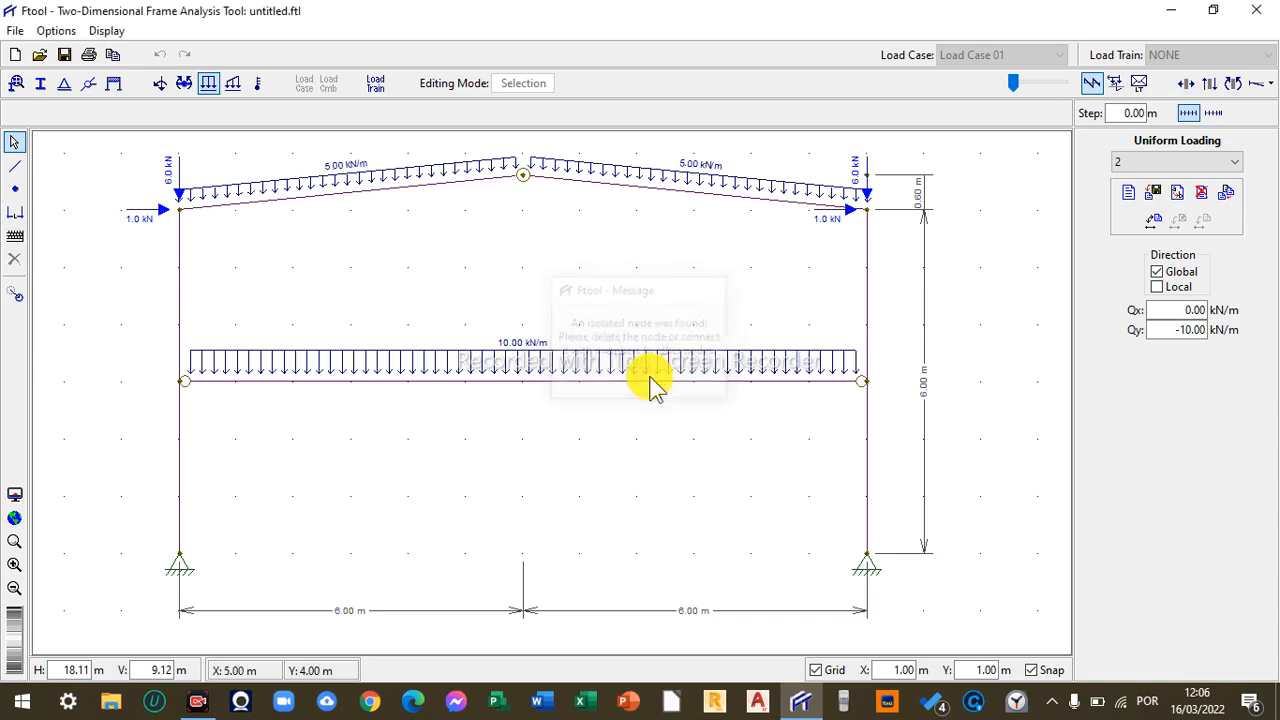
- Delete the isolated node above the right eave
click(865, 178)
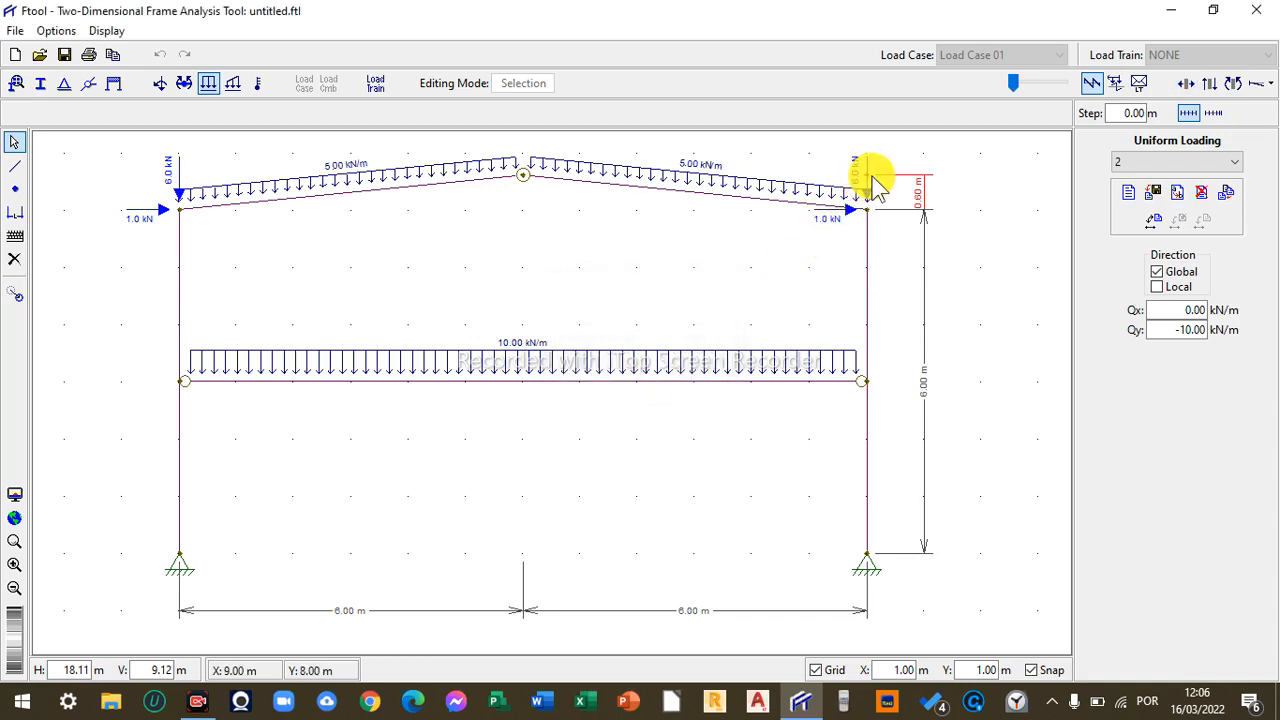
click(865, 177)
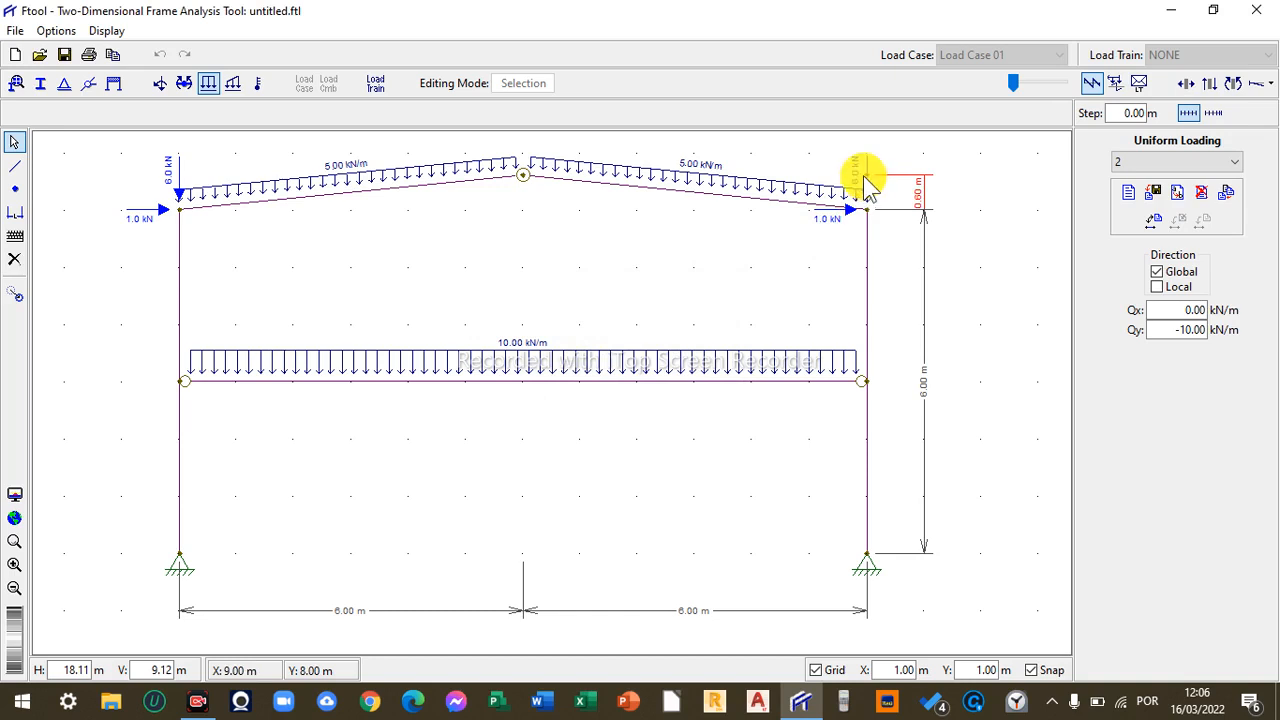
click(865, 177)
click(865, 177)
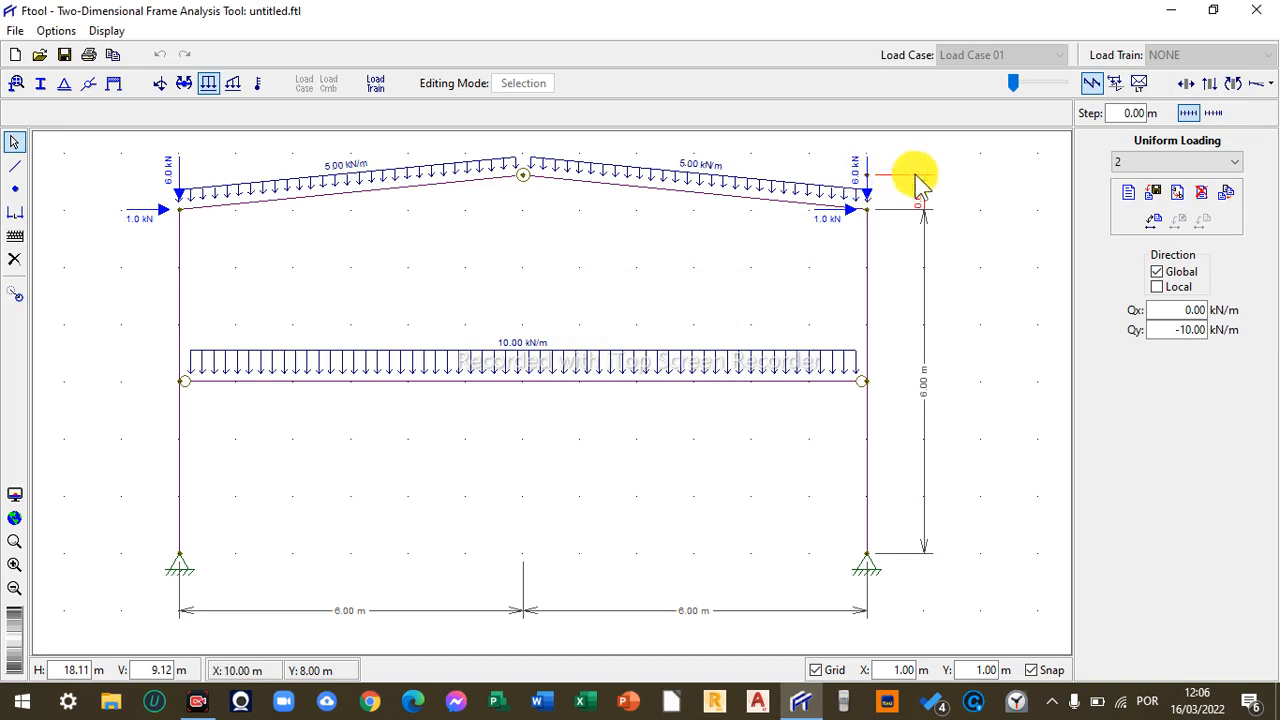
click(863, 177)
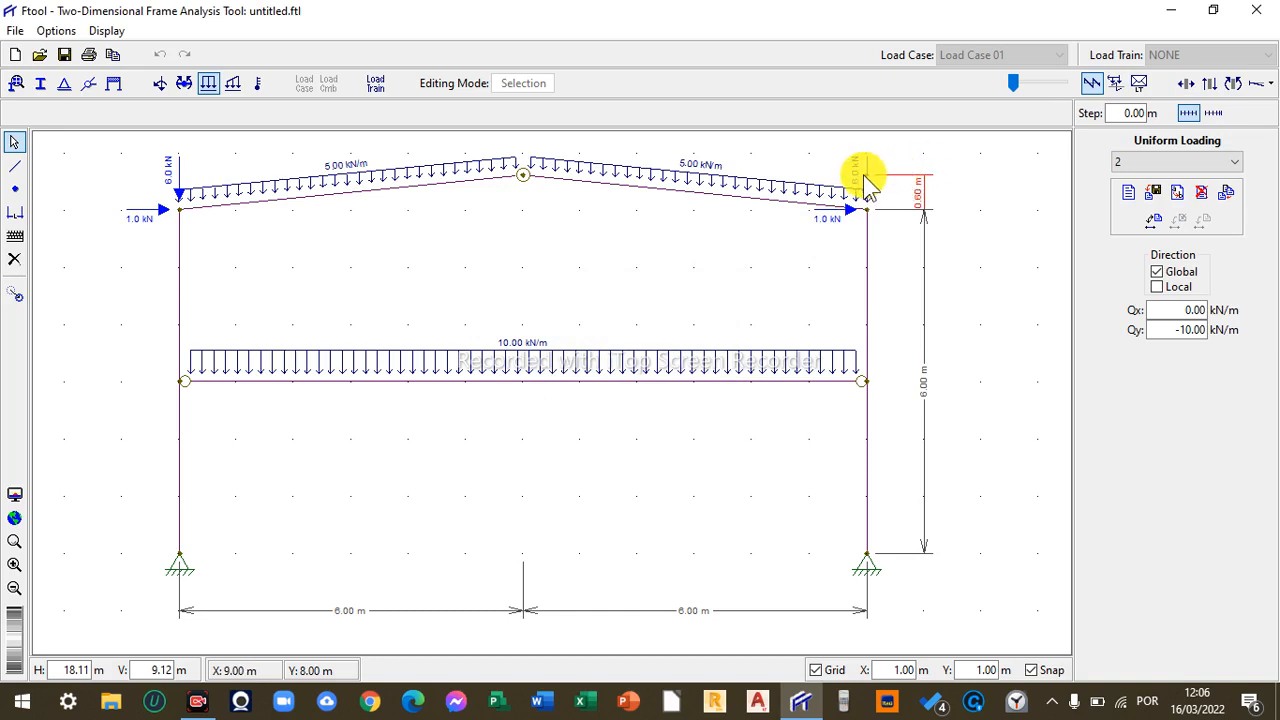
click(1012, 178)
click(865, 176)
key(Delete)
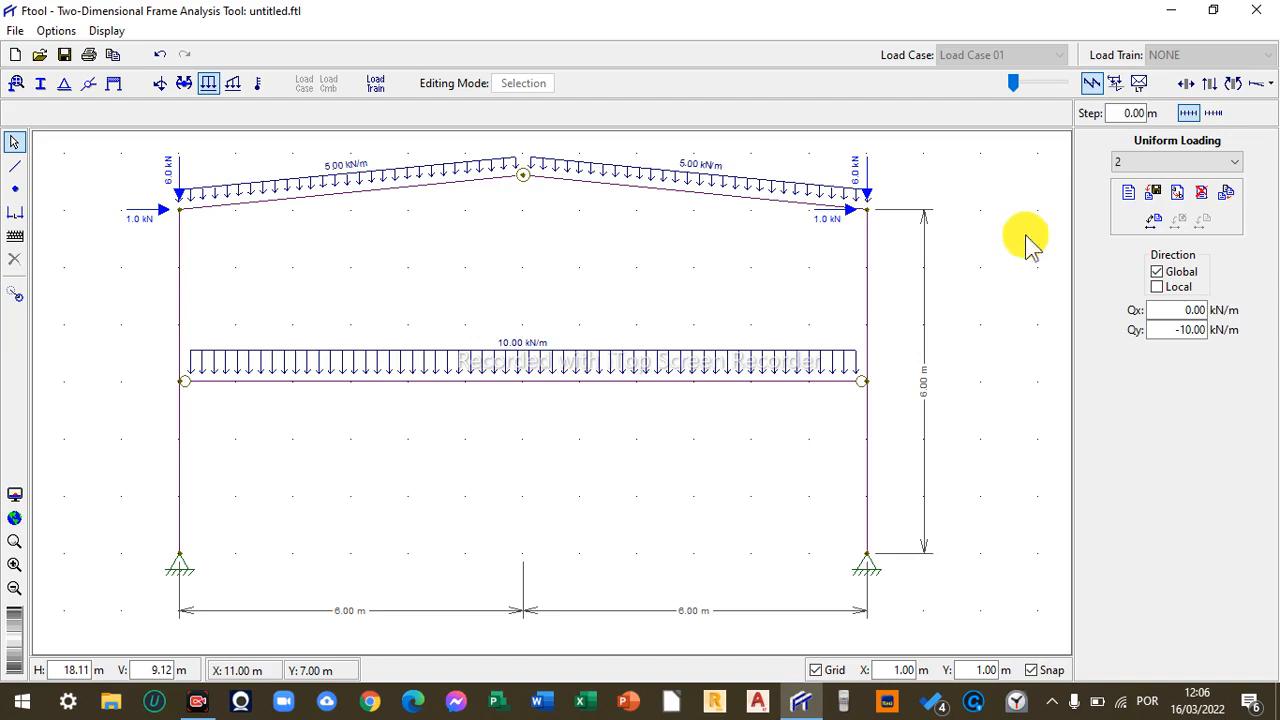
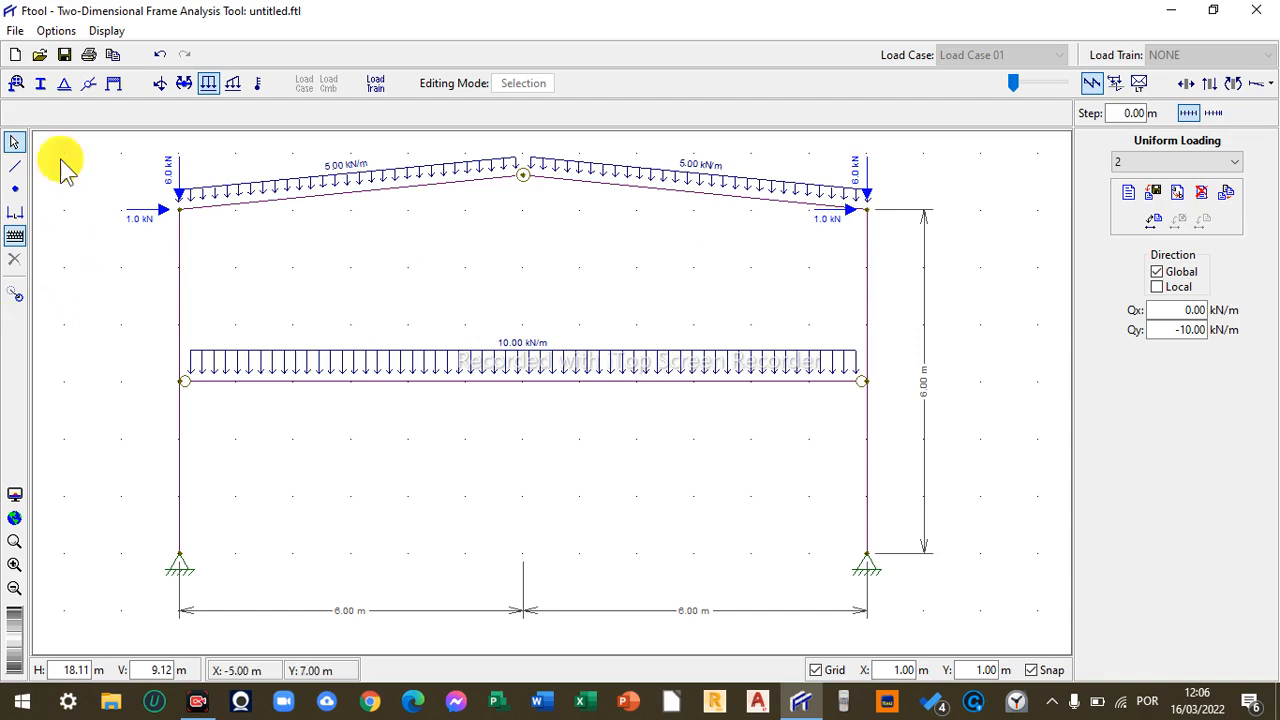
- Add a dimension line from point (9, 7) to point (9, 7.6) m
click(18, 210)
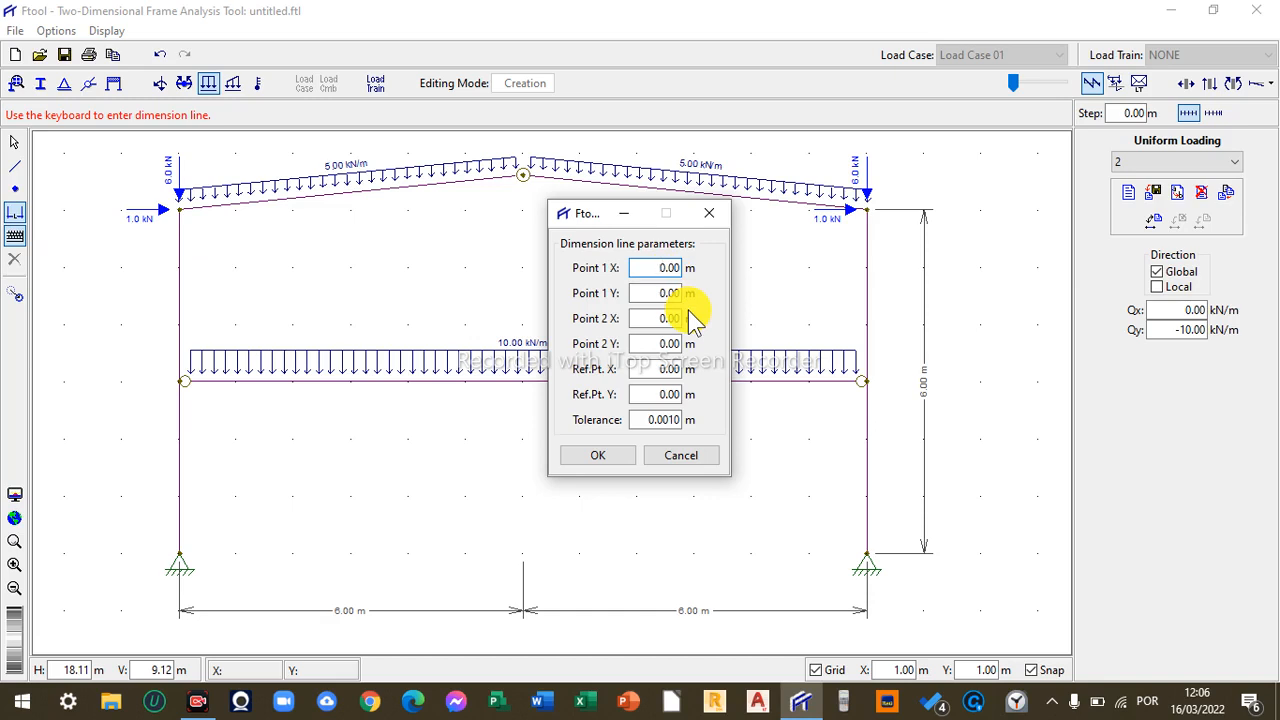
drag(651, 264, 730, 270)
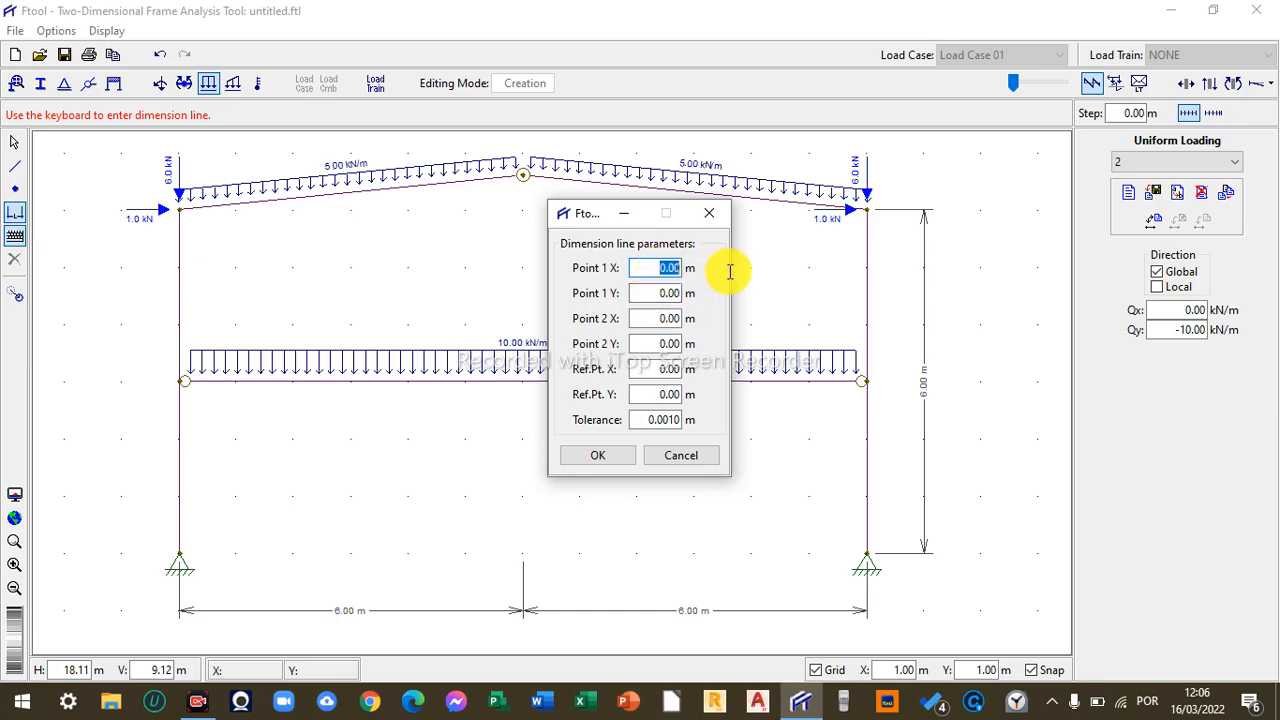
text(9)
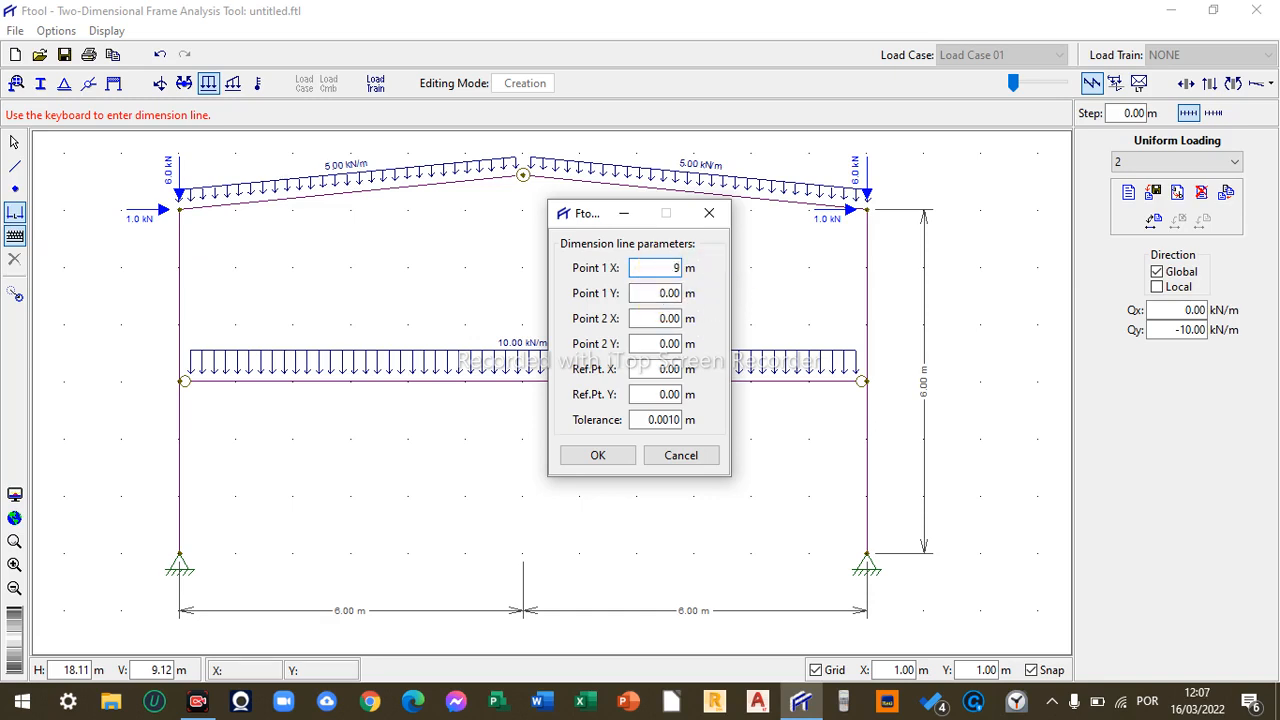
drag(646, 318, 686, 317)
text(9)
click(656, 290)
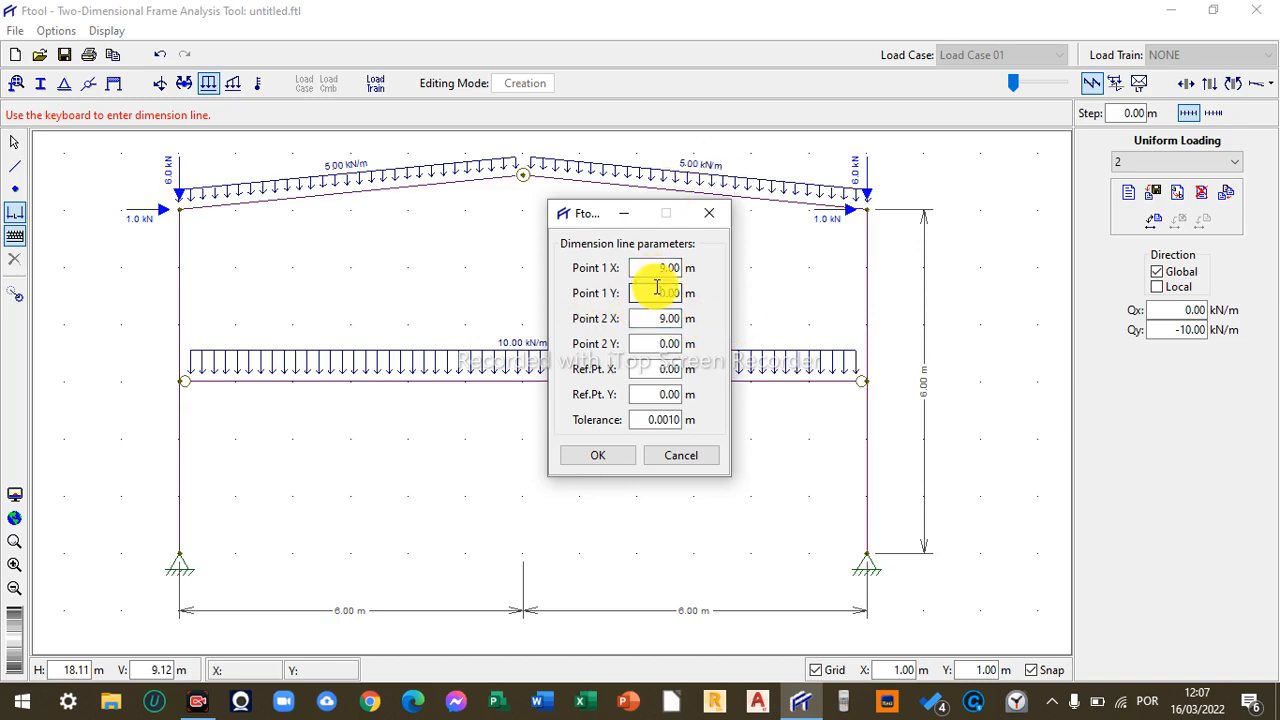
drag(655, 292, 688, 294)
text(7)
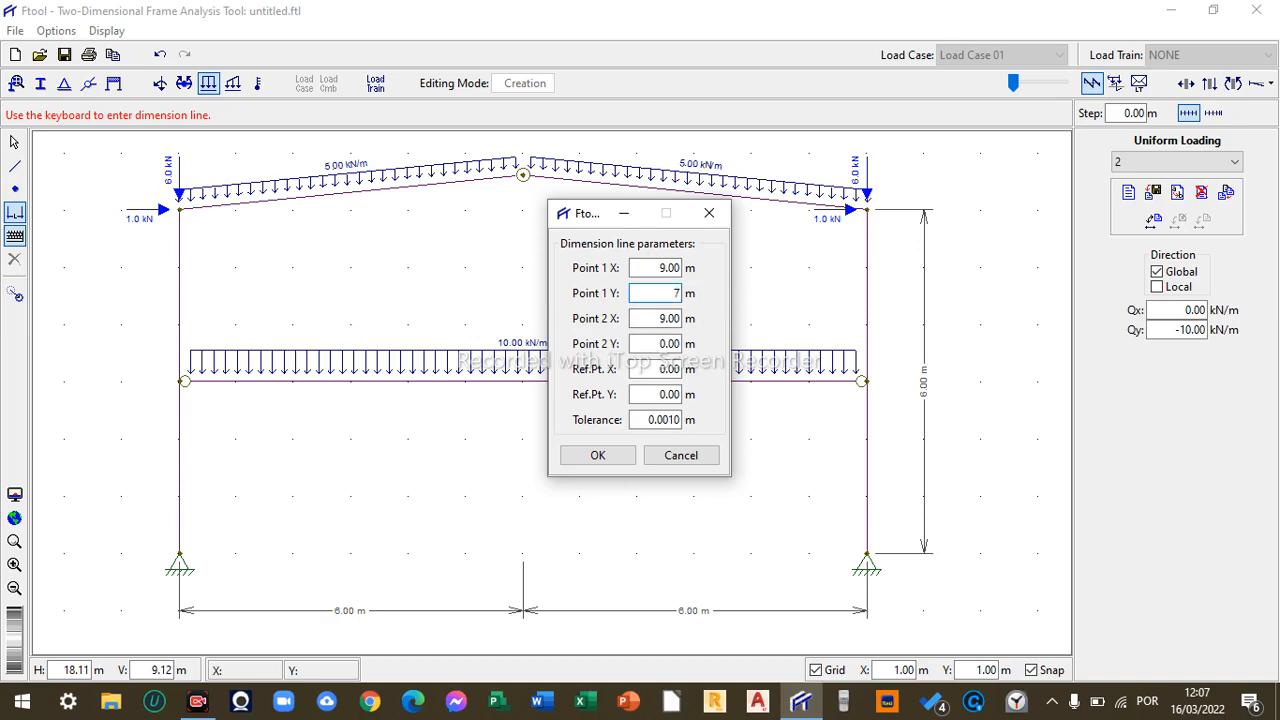
double_click(646, 341)
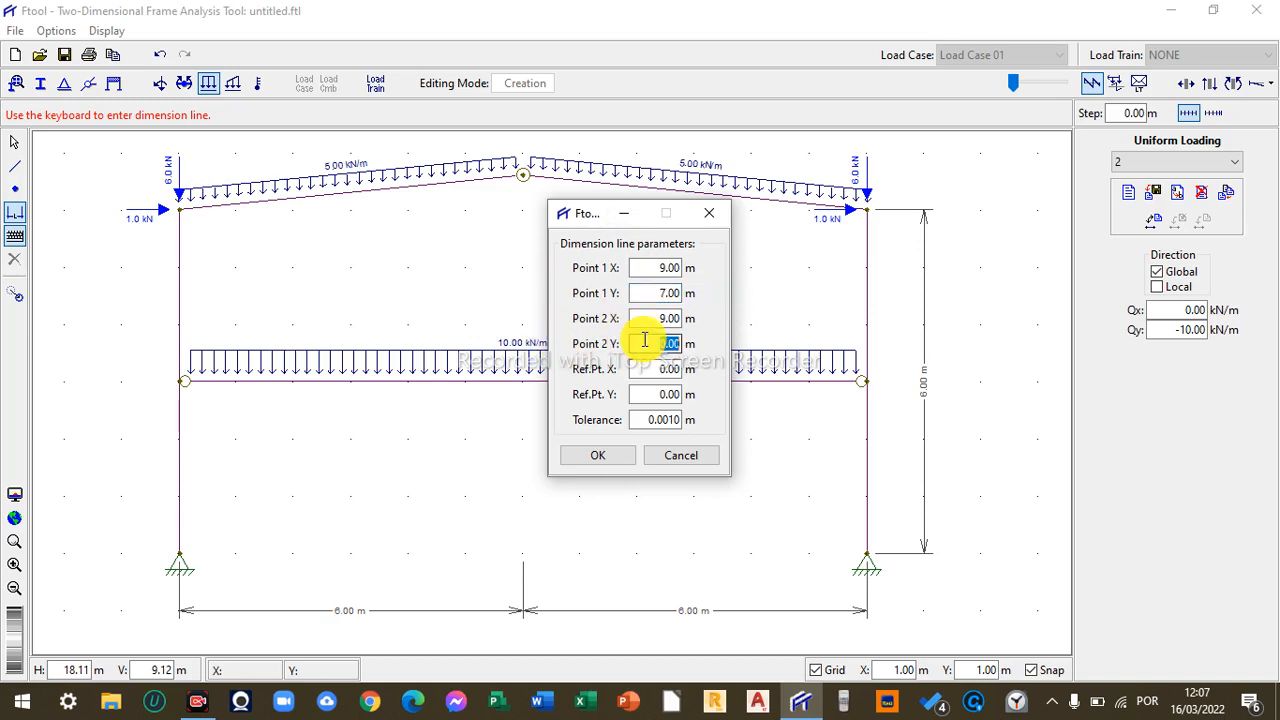
text(7)
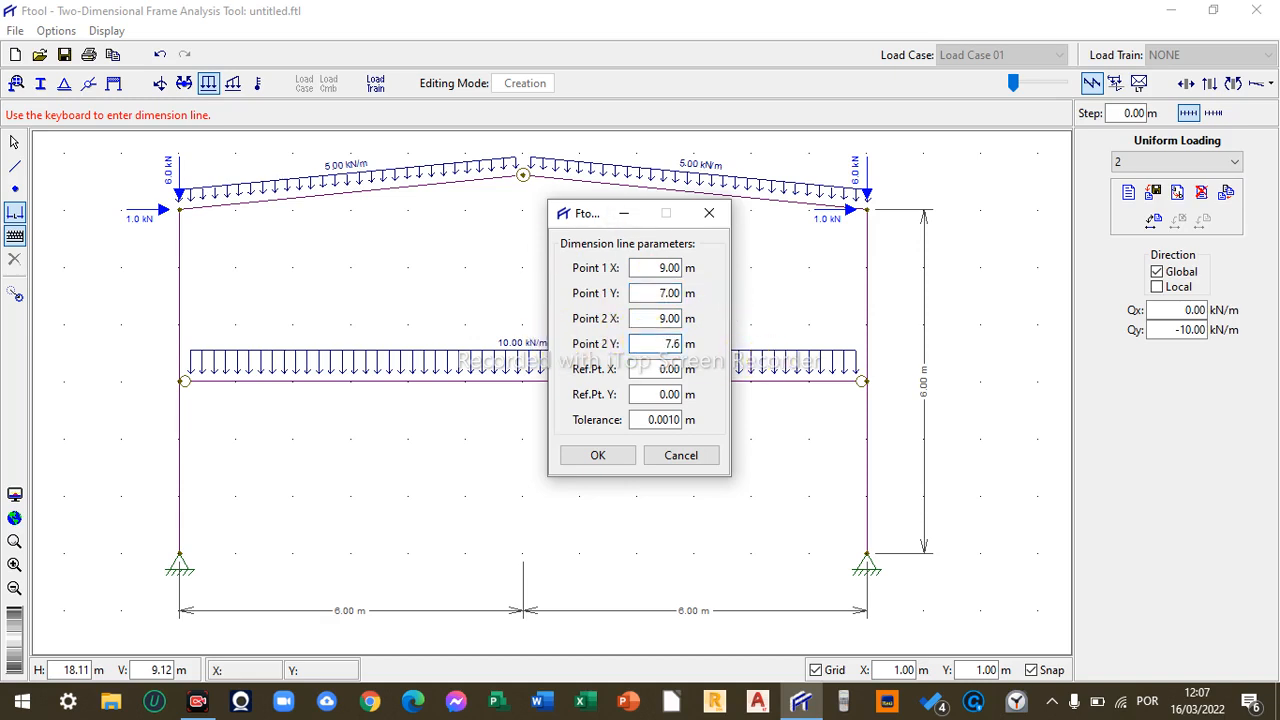
text(.6)
click(609, 460)
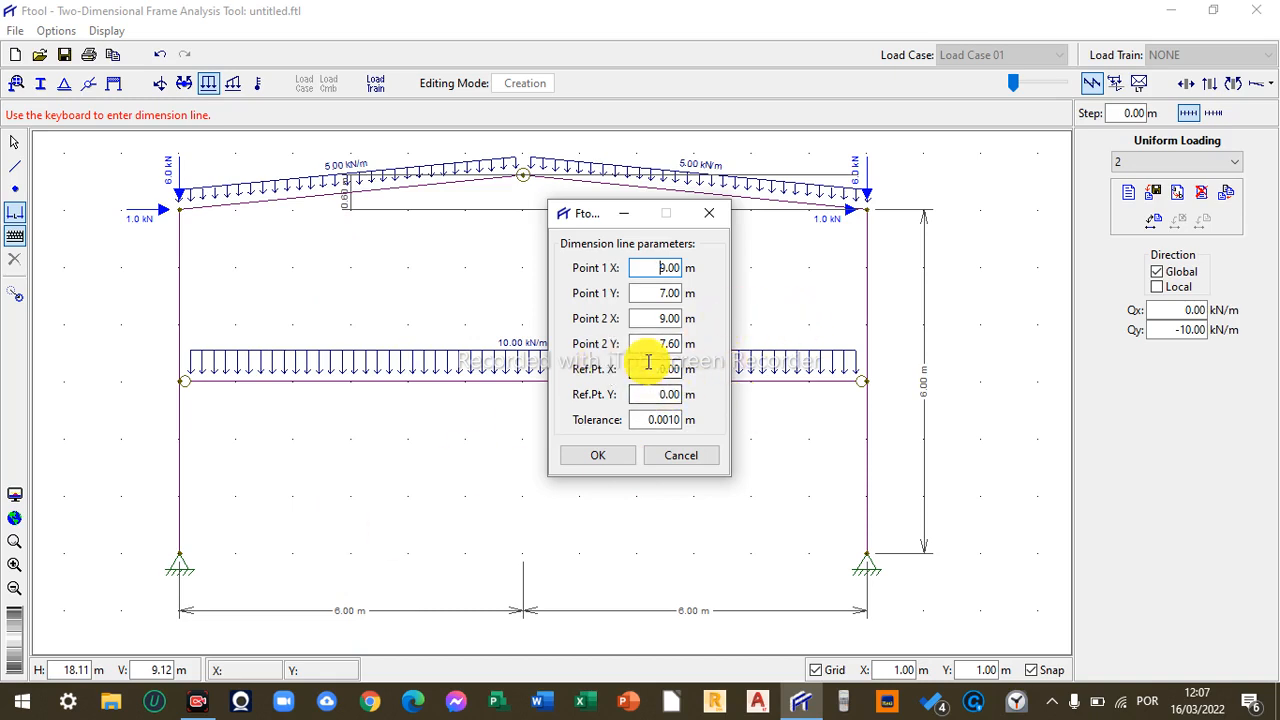
- Add a second dimension line with the same points and its reference point X at 7 m
double_click(652, 368)
text(7)
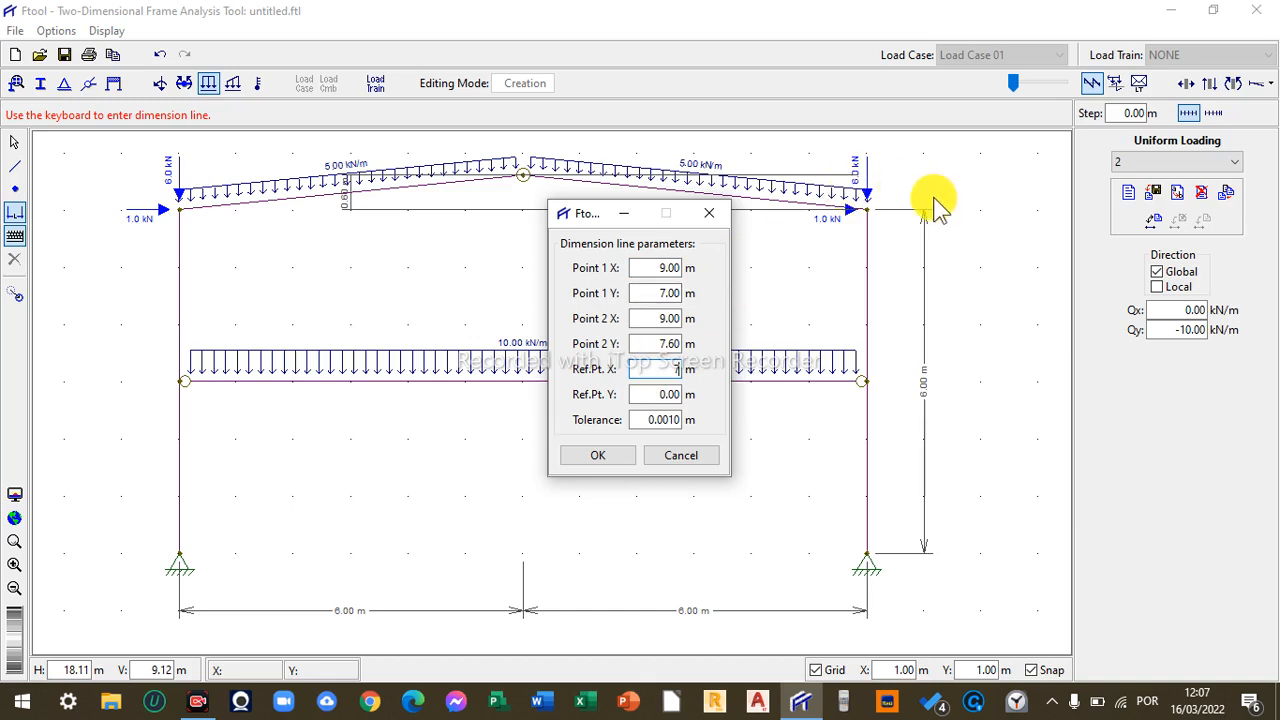
click(612, 454)
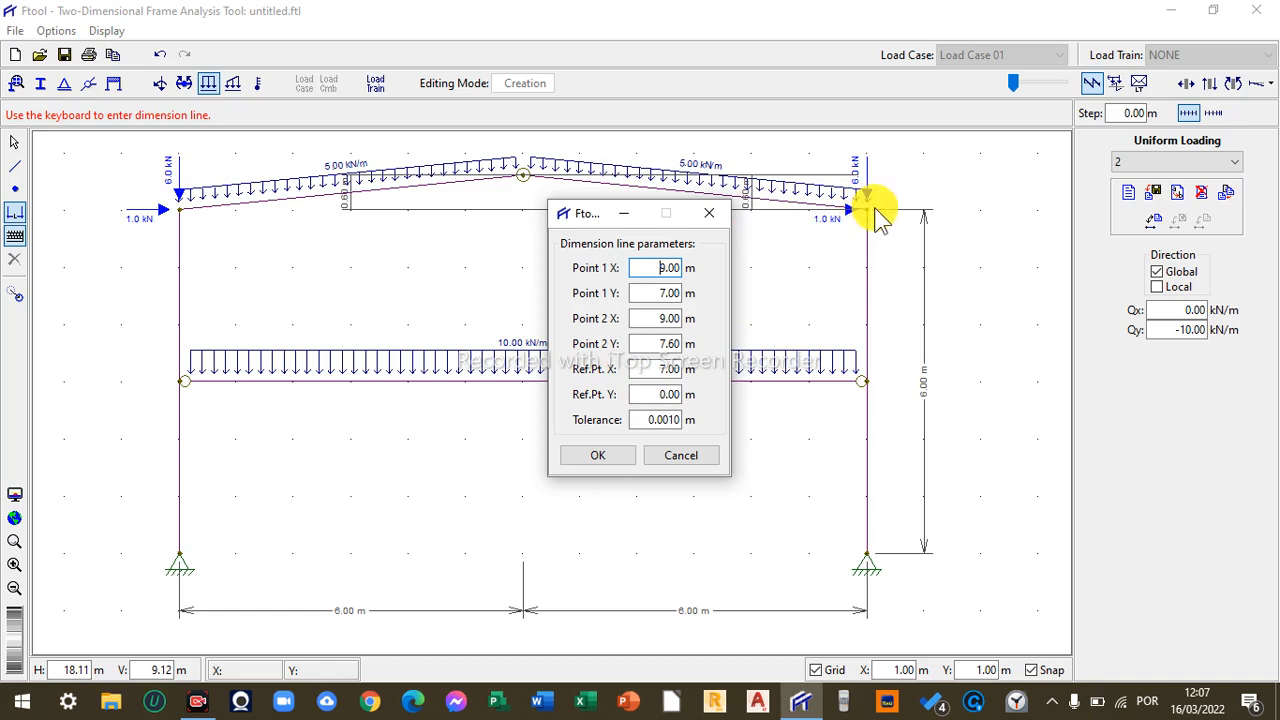
- Try twice to place the dimension line with its reference point X at 9 m
drag(651, 366, 716, 372)
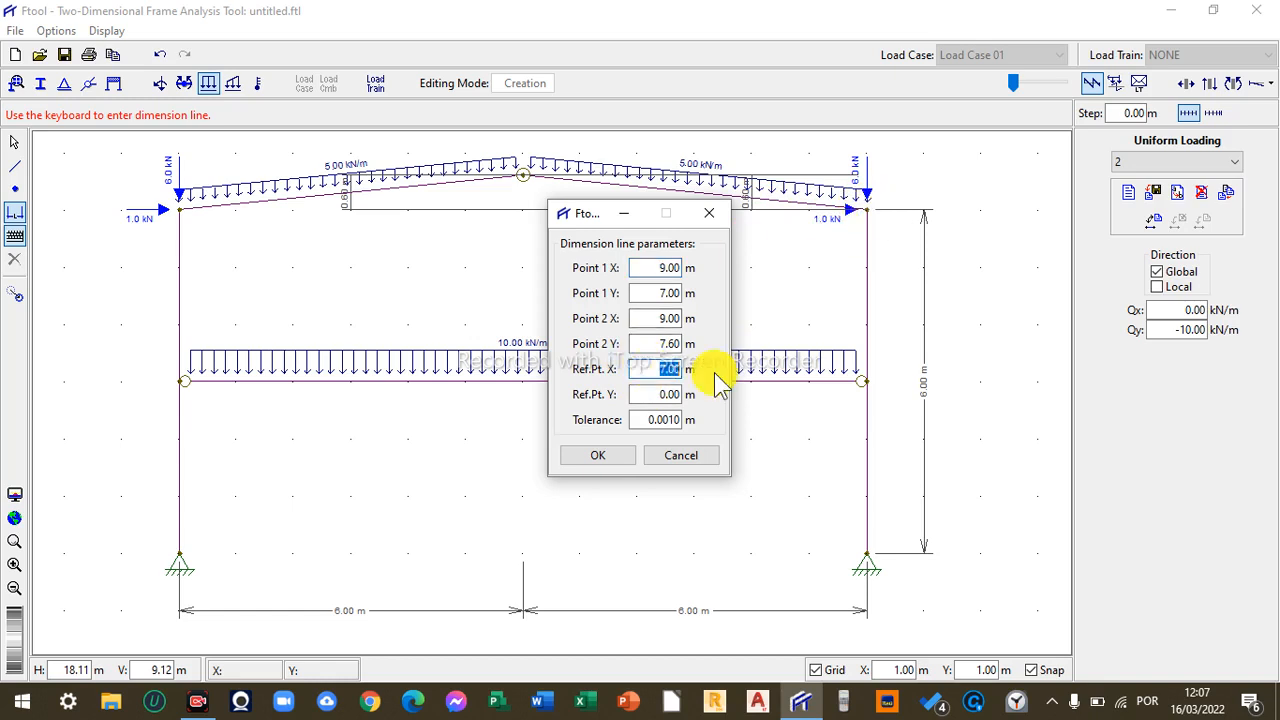
text(9)
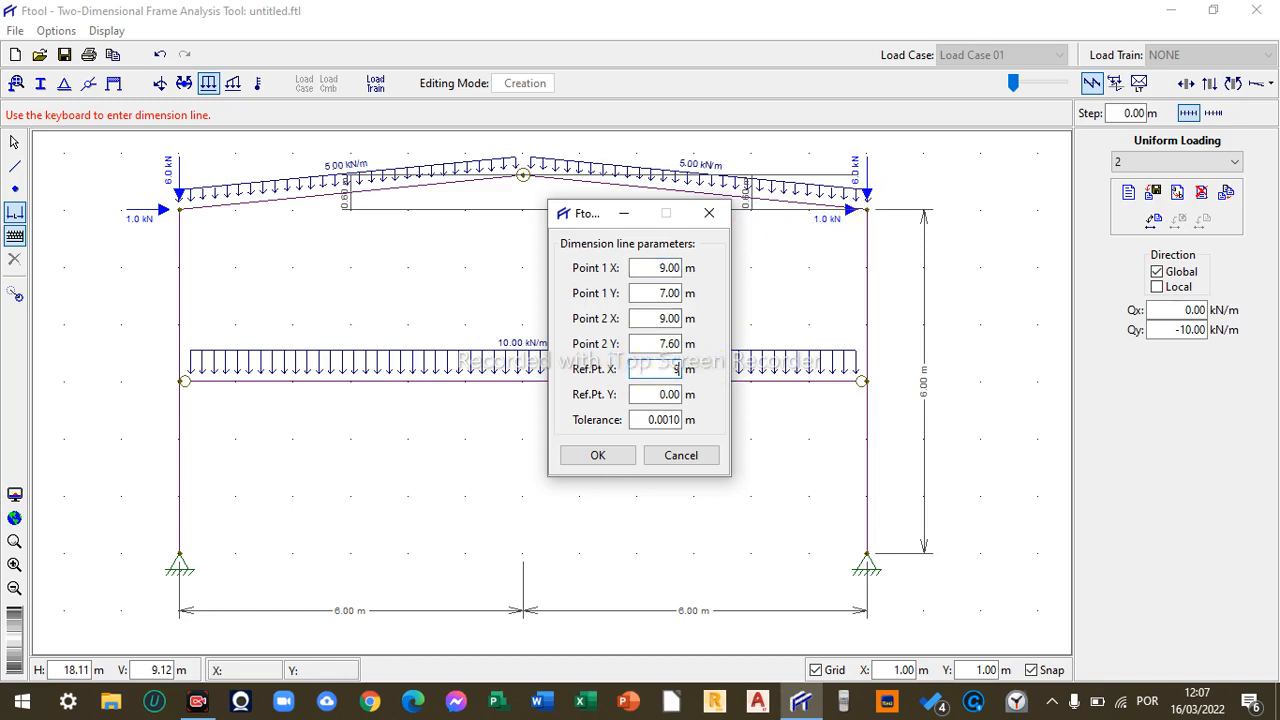
click(606, 452)
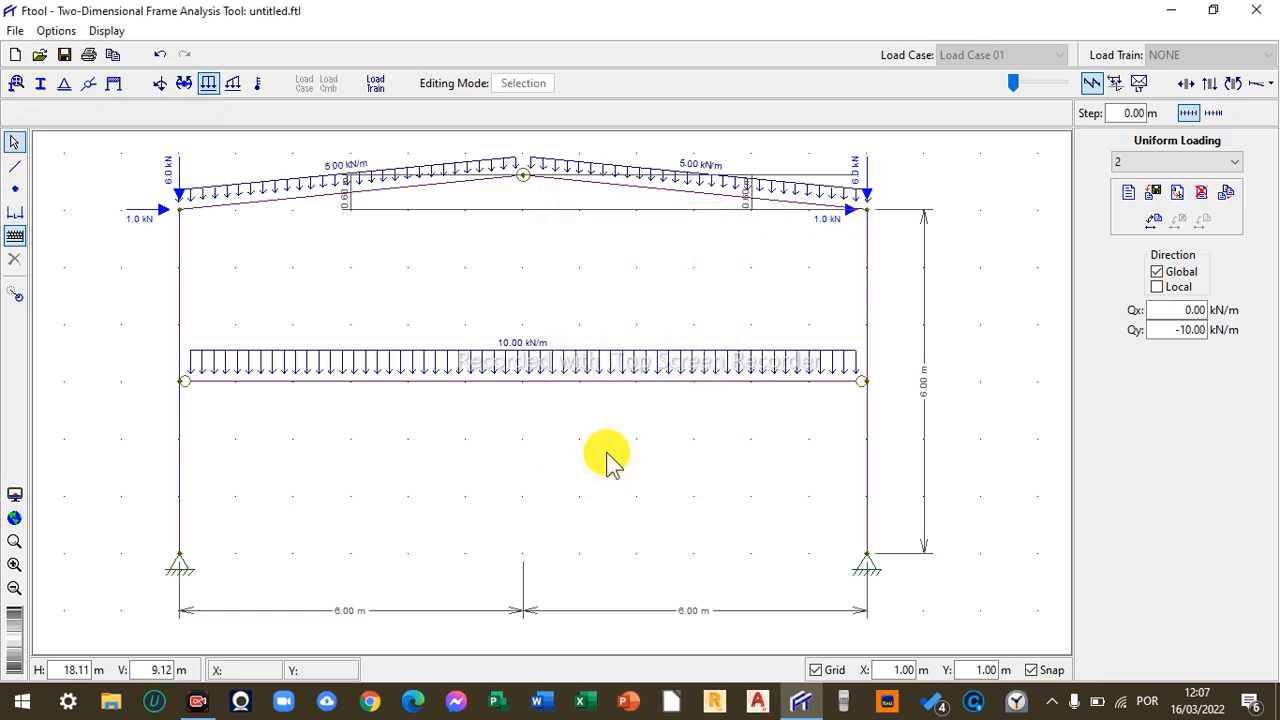
click(14, 213)
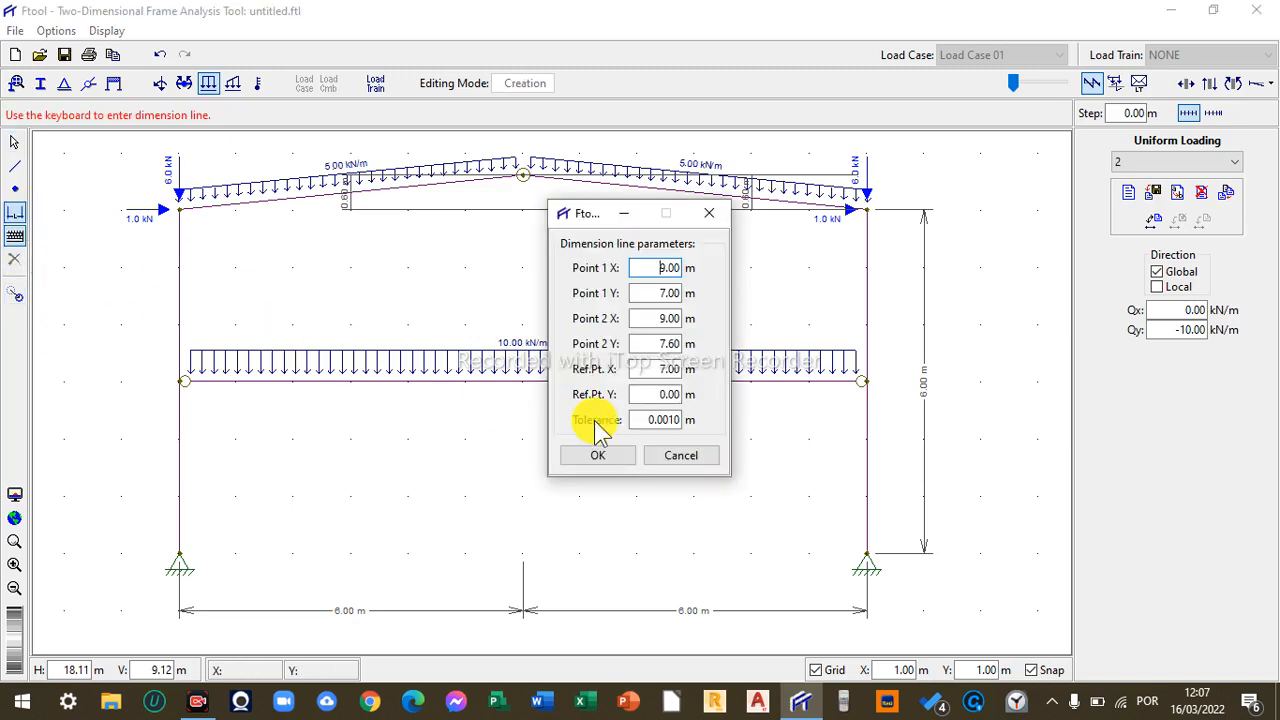
drag(630, 369, 745, 375)
text(9)
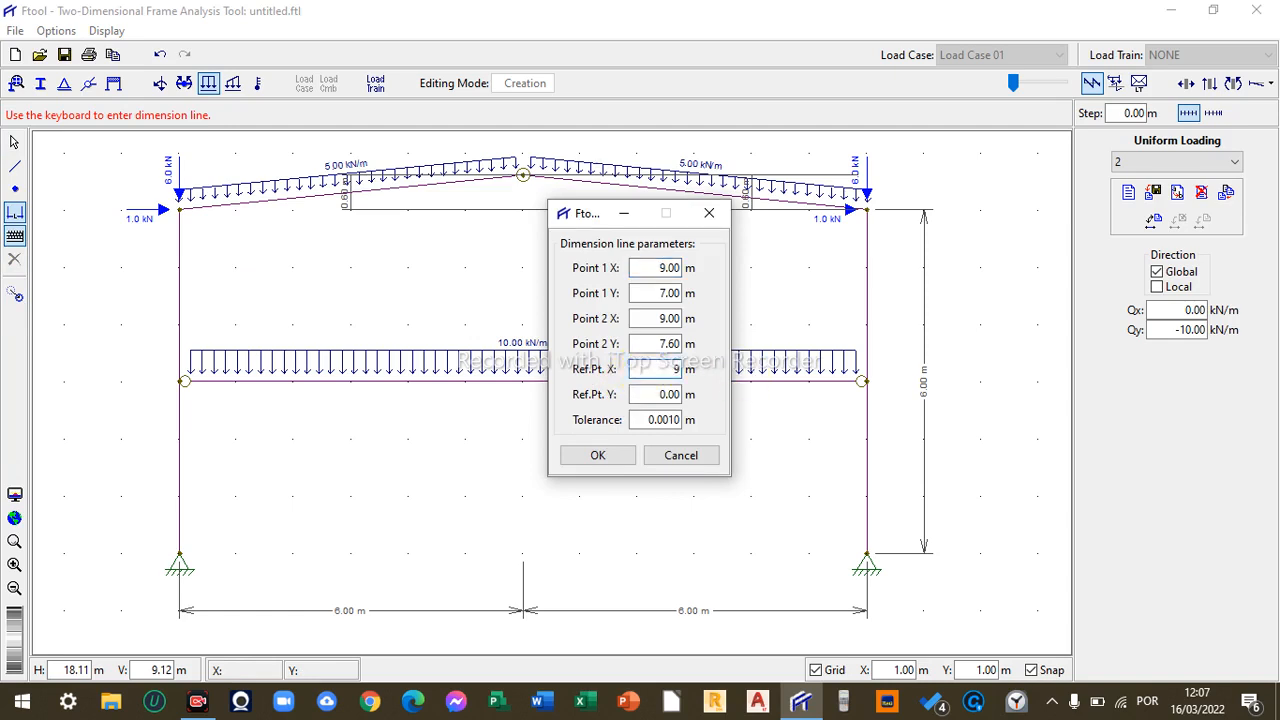
click(620, 460)
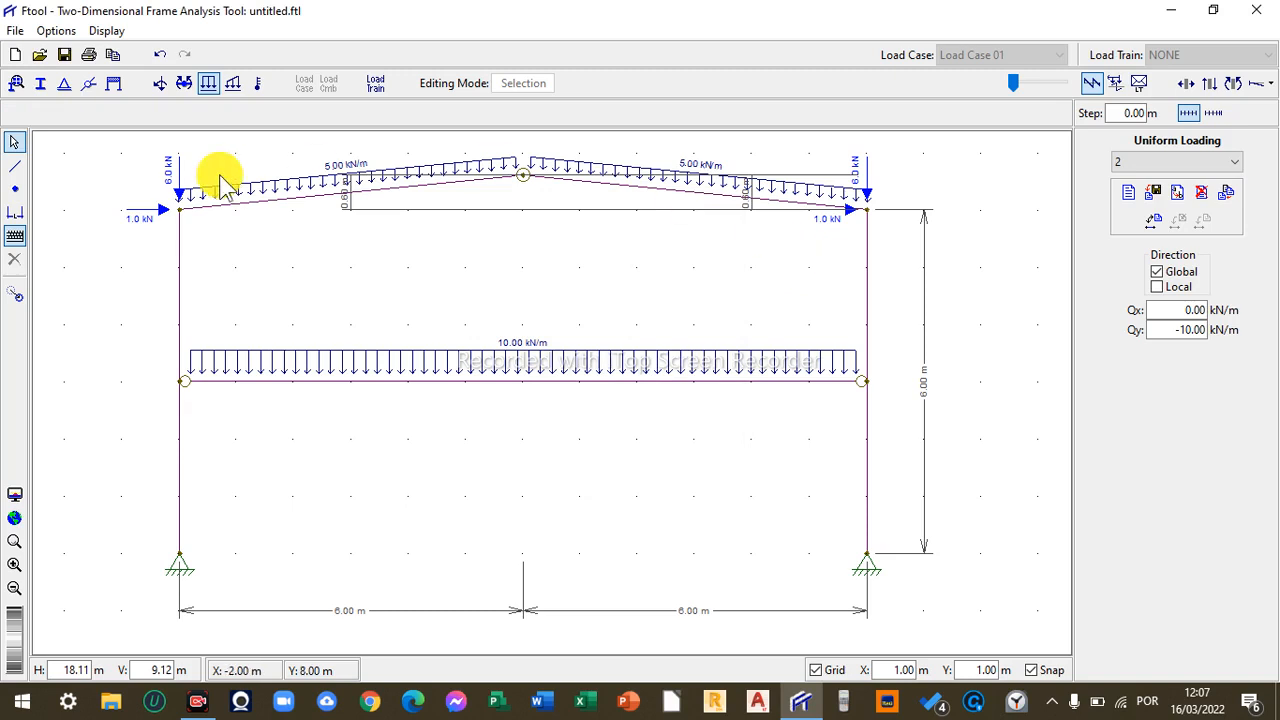
- Try a dimension line with reference point Y at 9 m, then close the dimension dialog
click(15, 236)
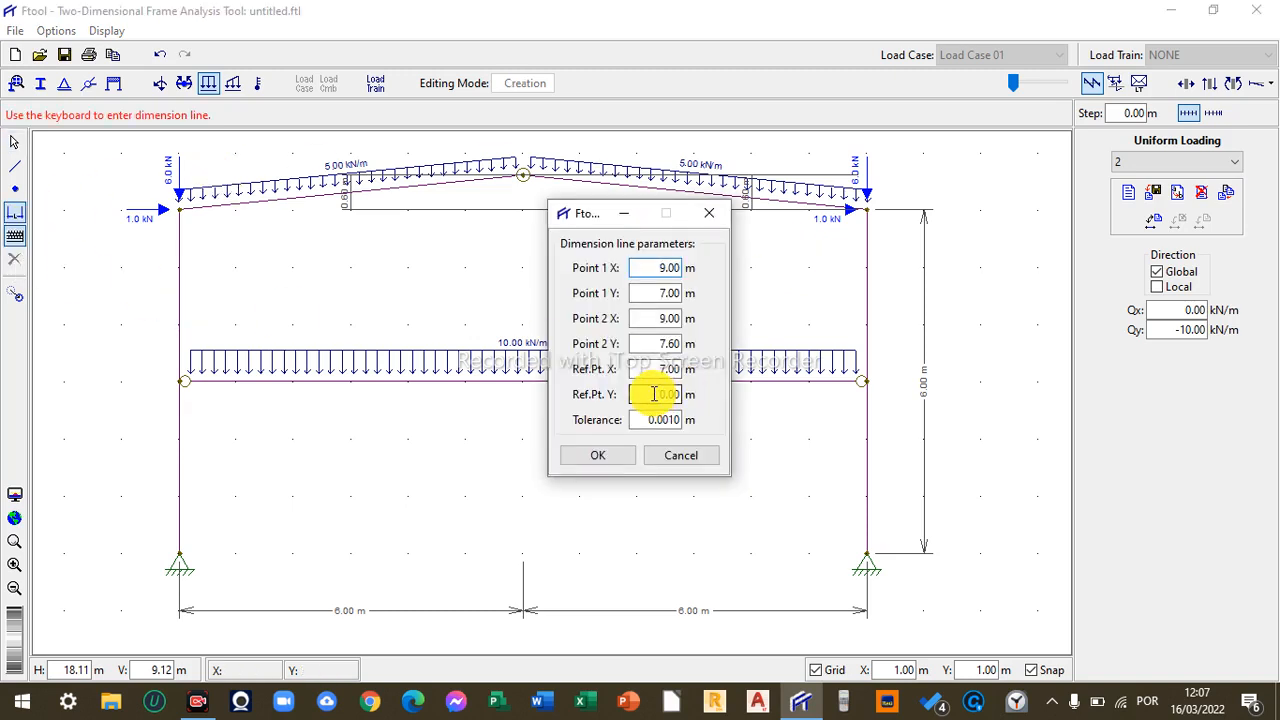
double_click(655, 394)
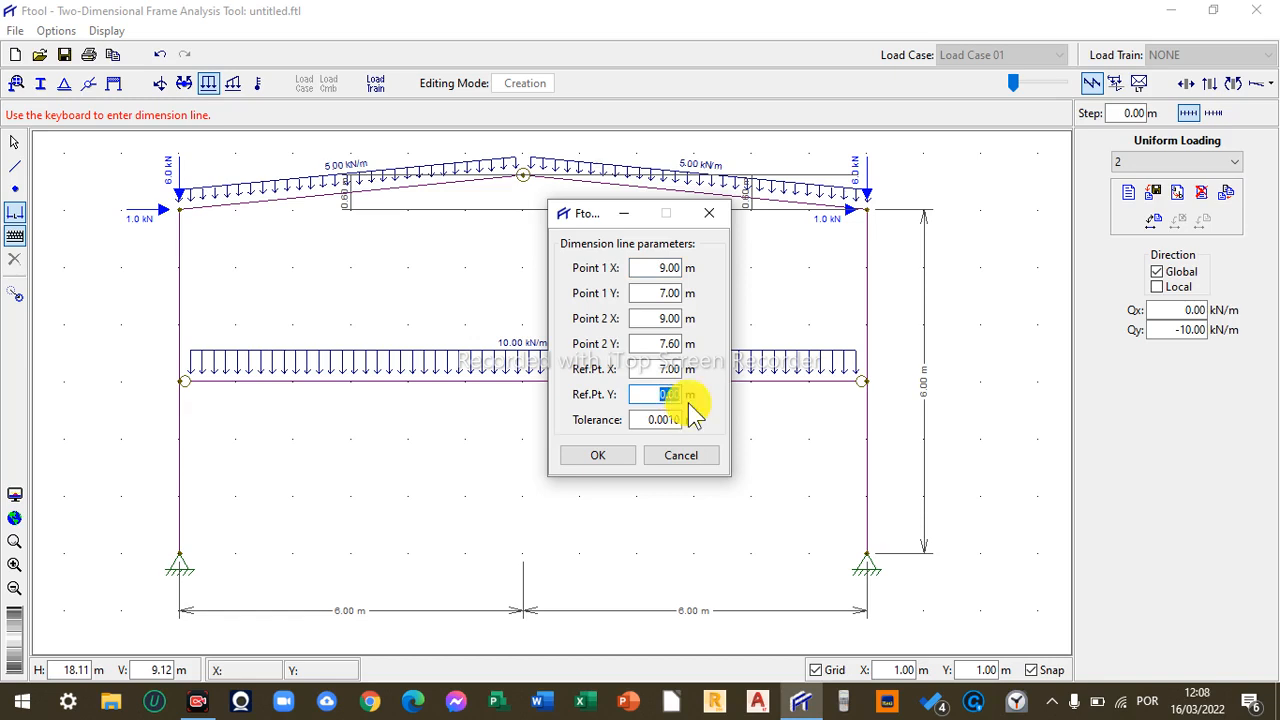
text(9)
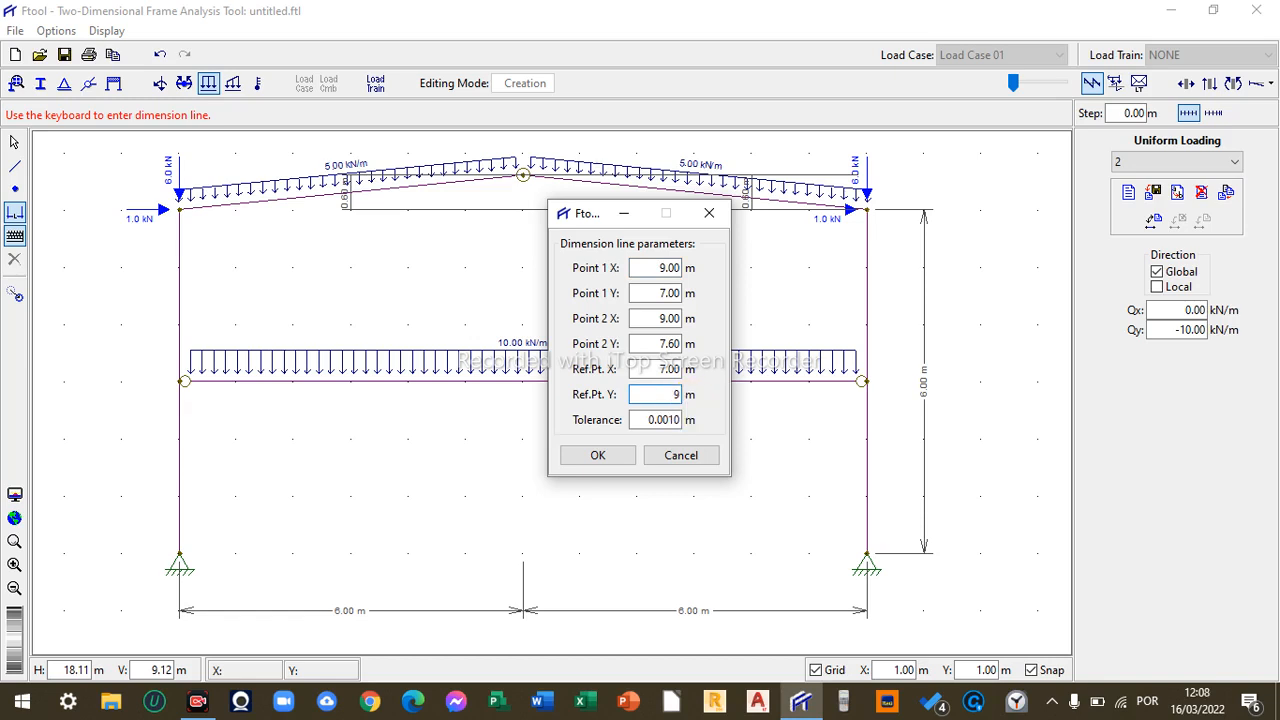
click(597, 455)
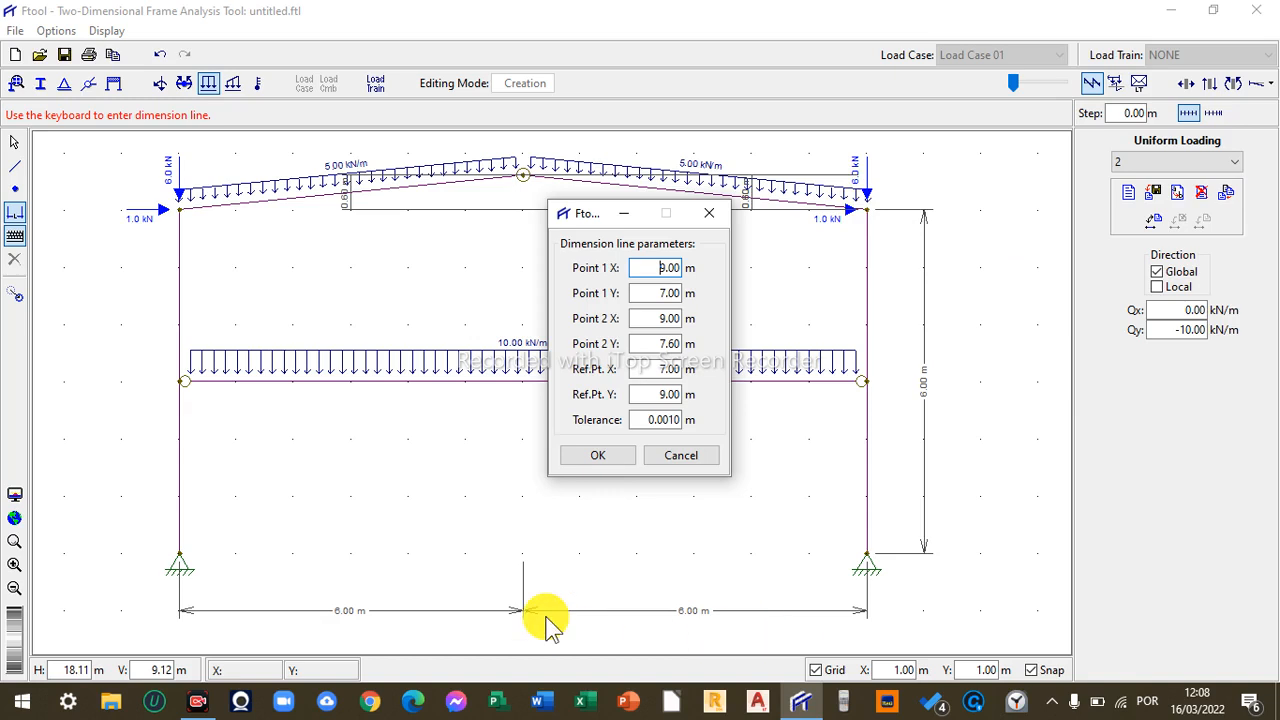
click(14, 518)
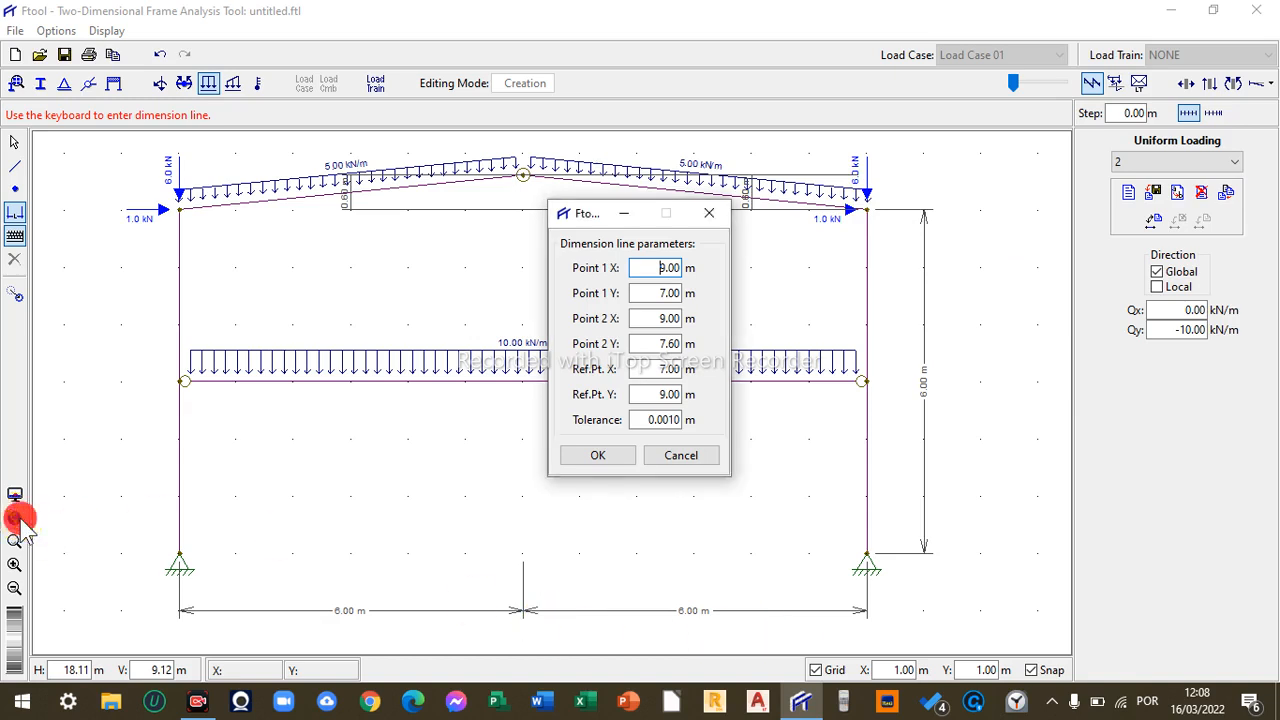
click(710, 214)
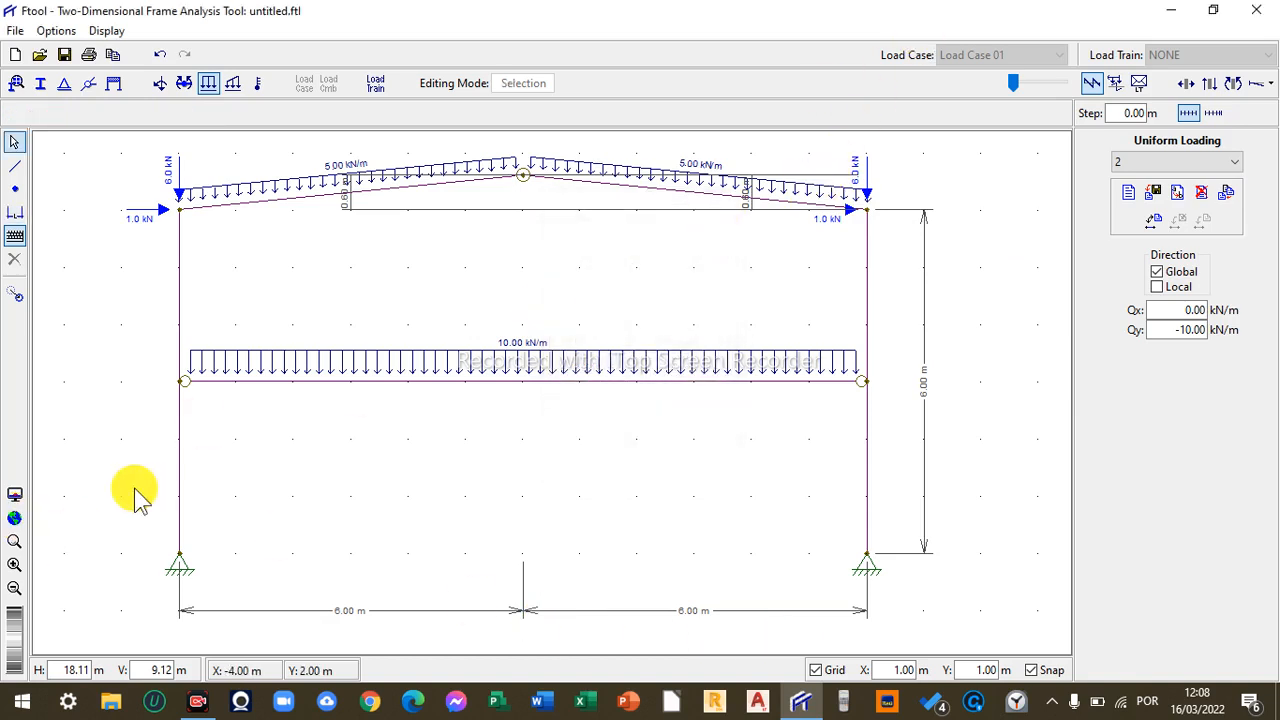
click(15, 518)
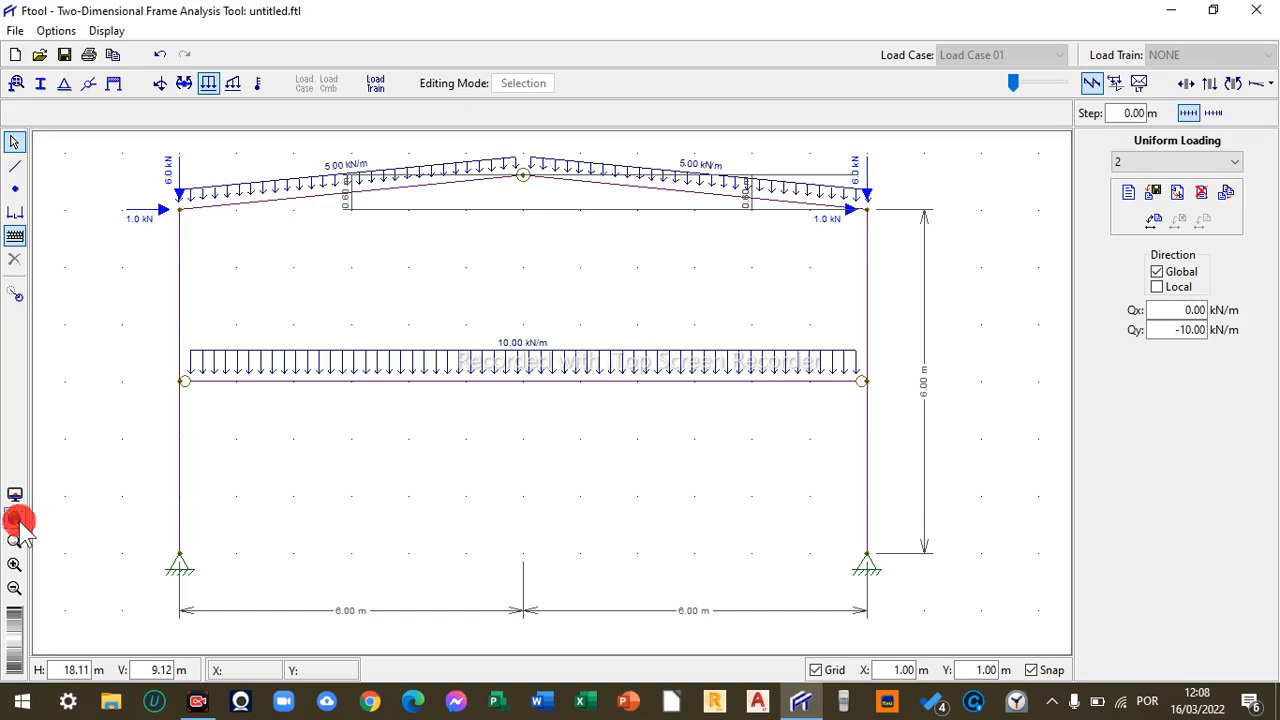
click(14, 590)
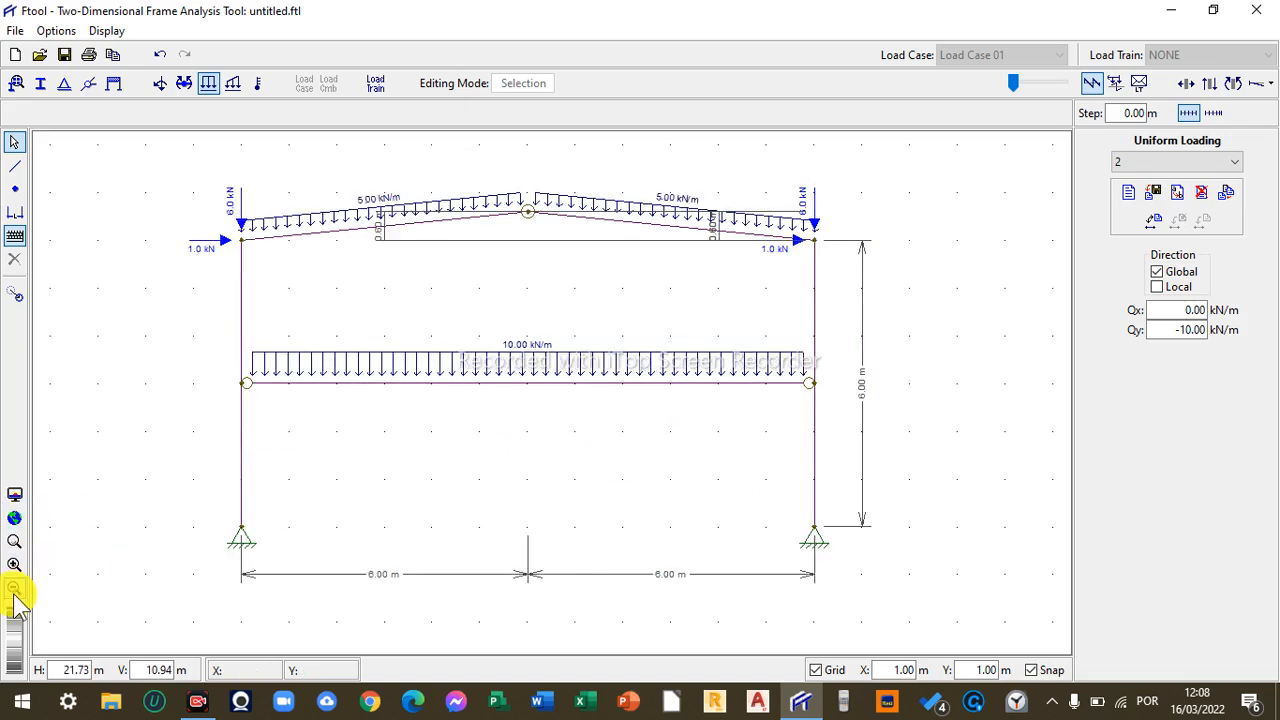
click(14, 592)
click(14, 592)
click(15, 567)
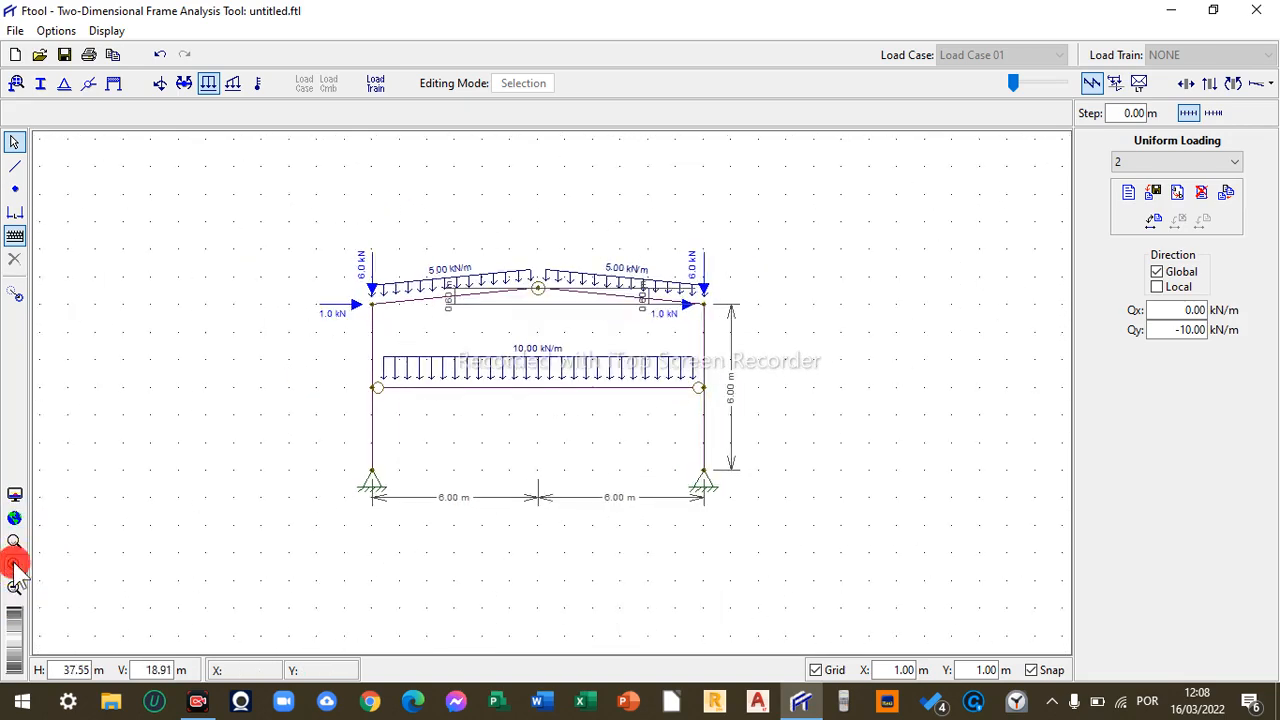
click(15, 567)
click(15, 567)
click(15, 567)
click(15, 567)
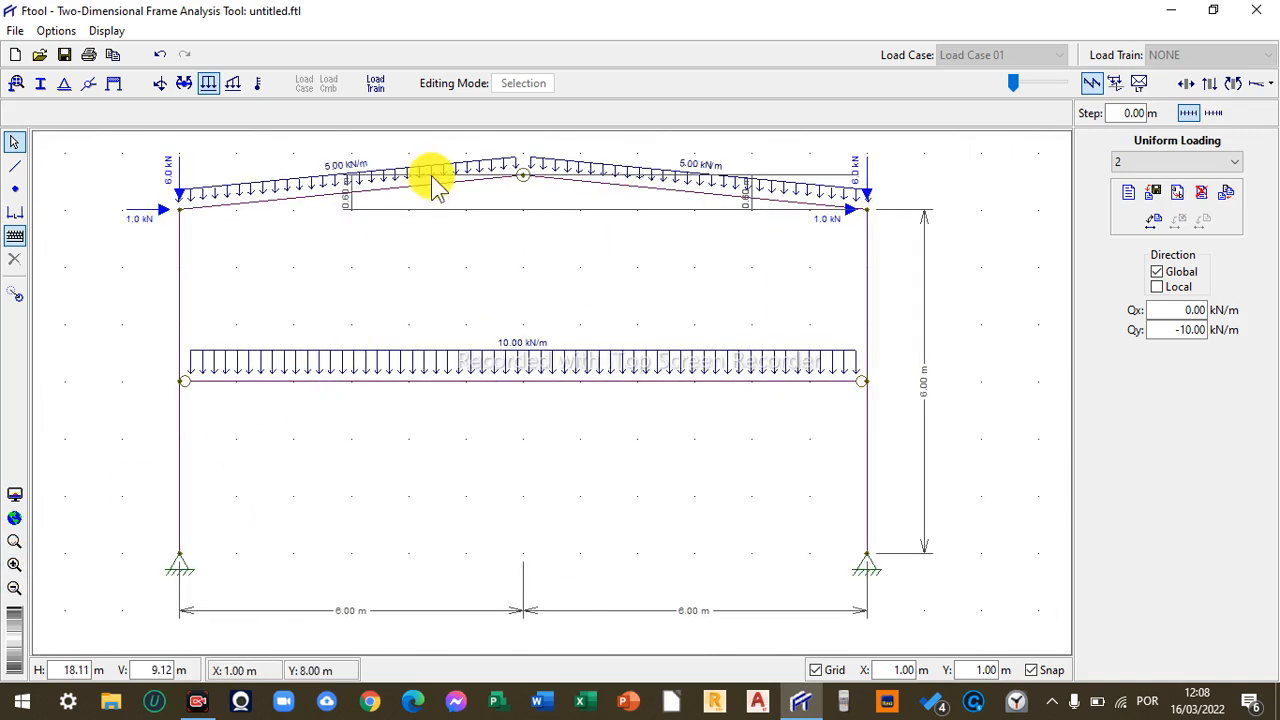
- Delete the 0.60 m dimension line on the left roof slope
click(427, 210)
key(Delete)
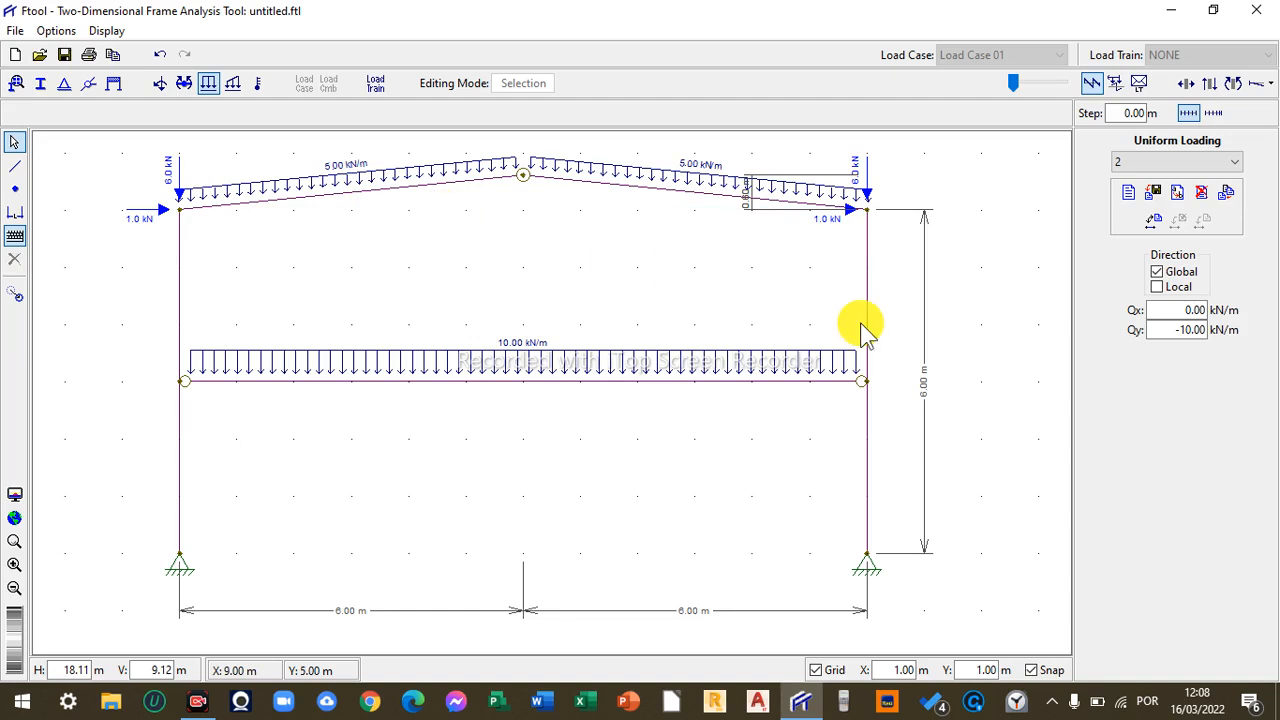
- Try to display the deformed configuration, then open the material parameters and section properties panels
click(1186, 83)
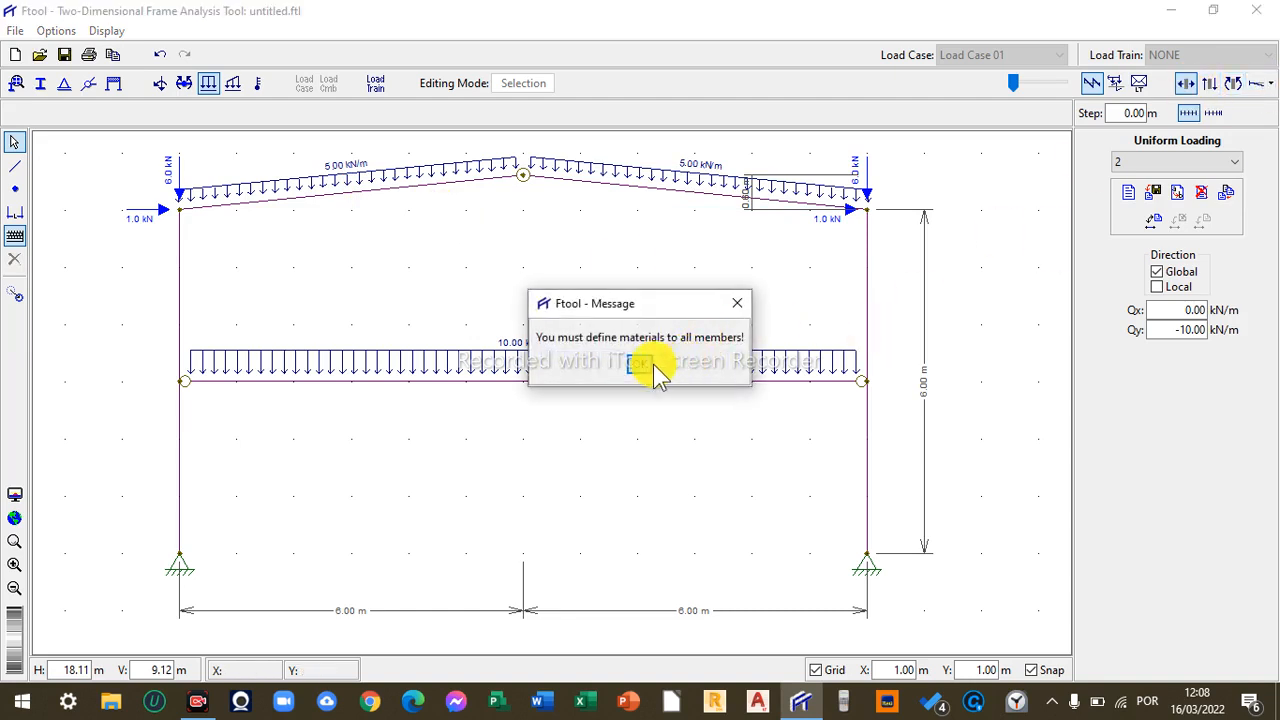
click(640, 363)
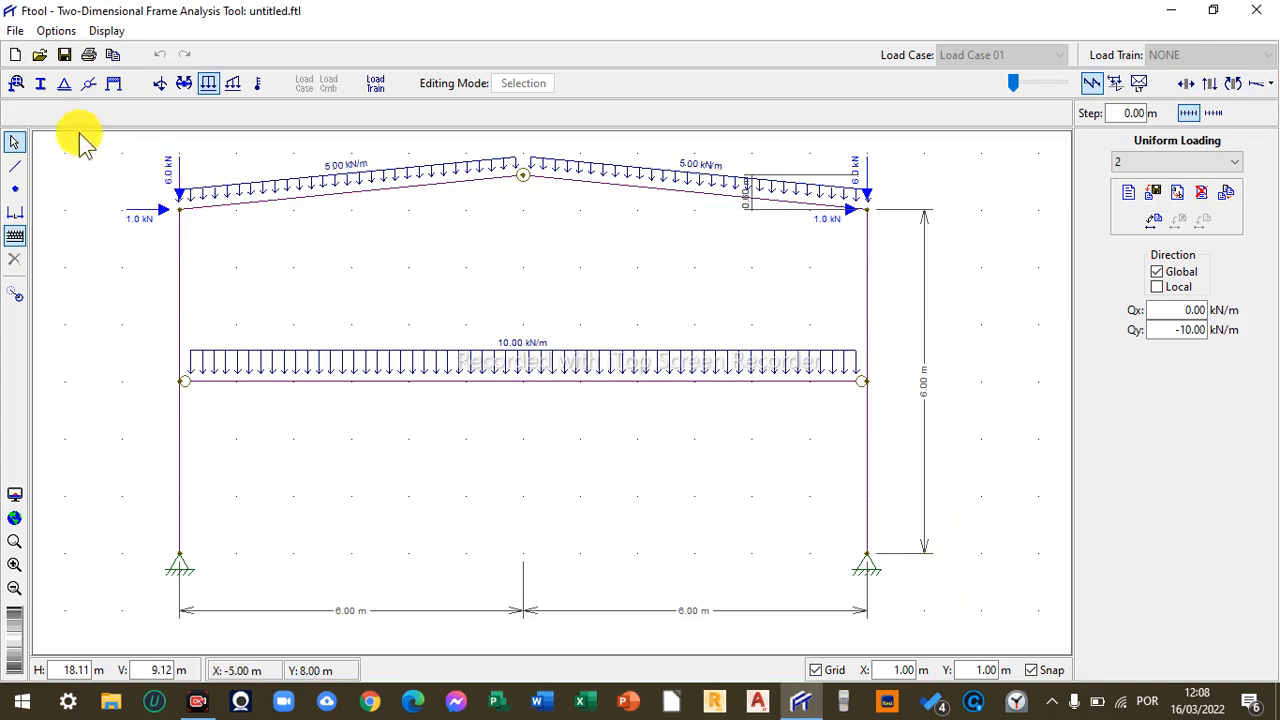
click(17, 85)
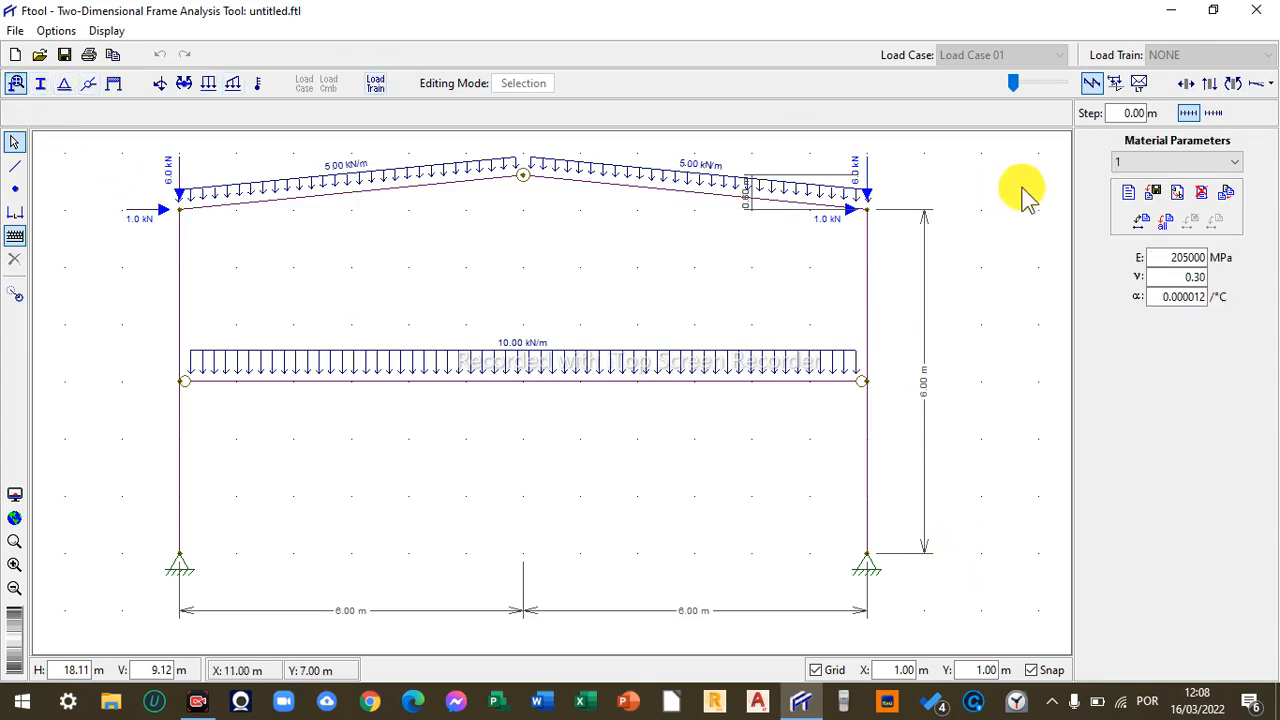
click(40, 83)
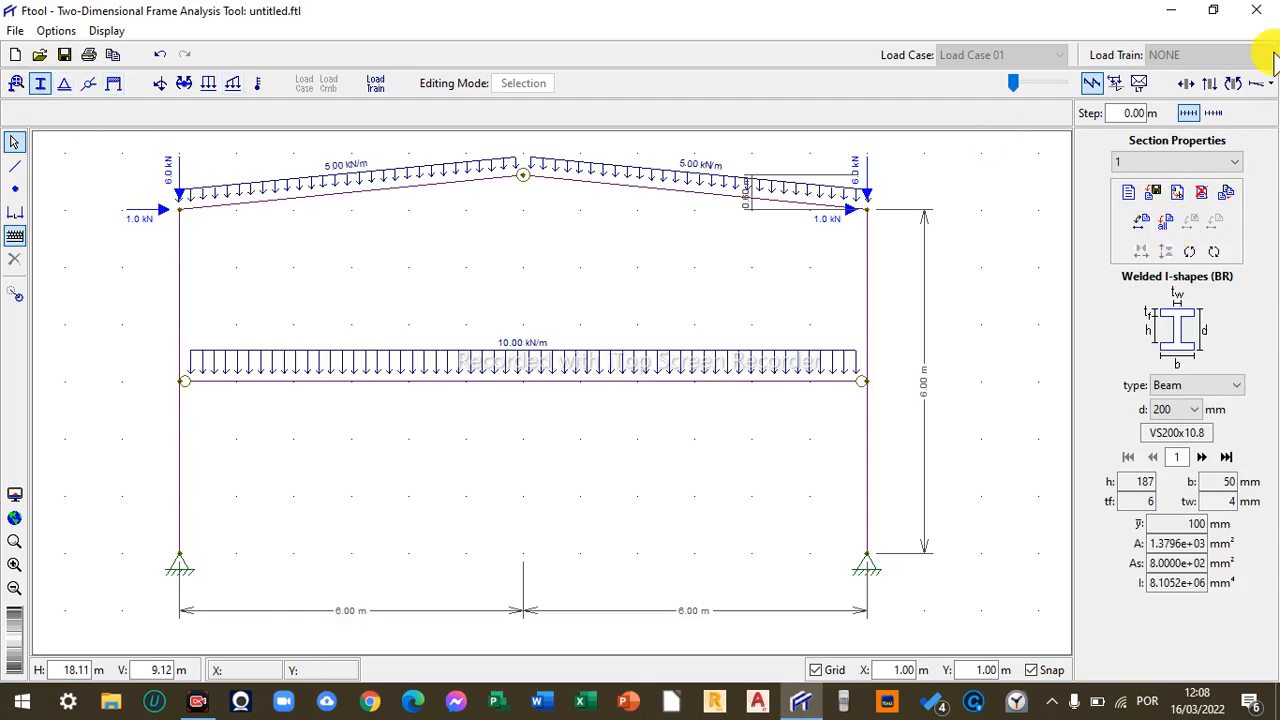
- Save the model as TESTE222.ftl, declining to overwrite the existing TESTE file
key(ctrl+s)
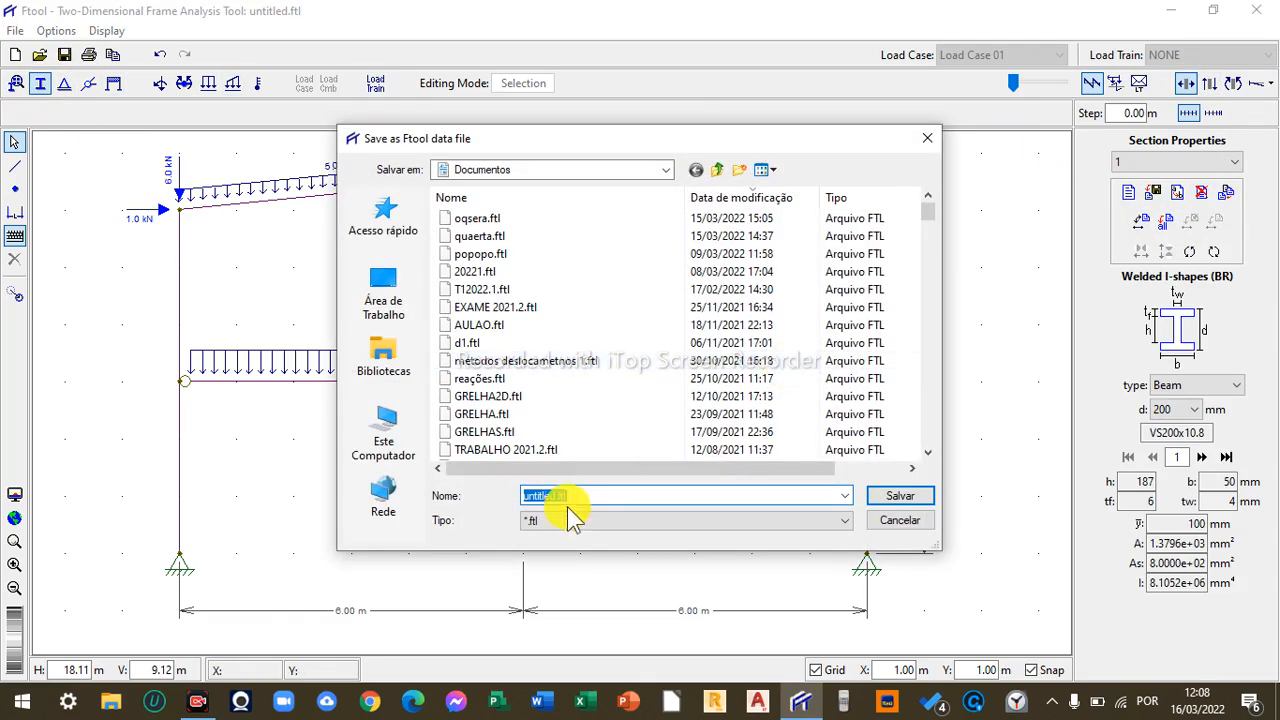
drag(557, 498, 510, 510)
text(TEST)
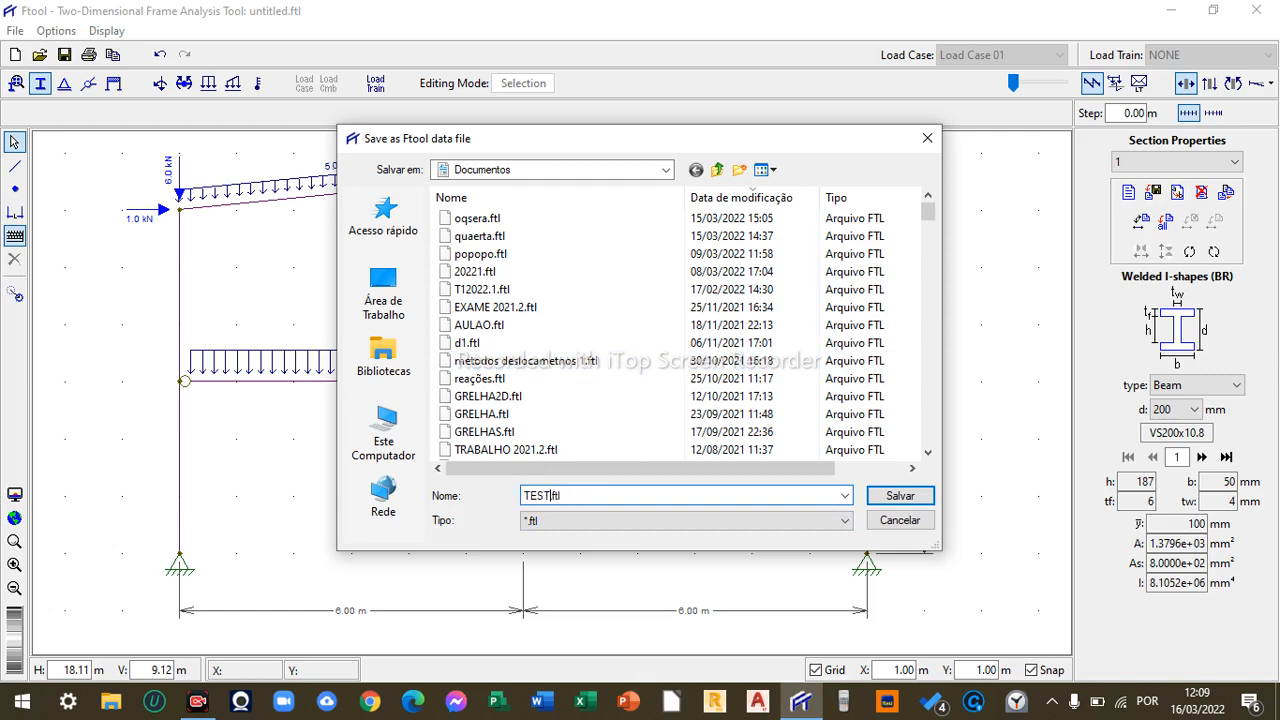
text(E)
key(Return)
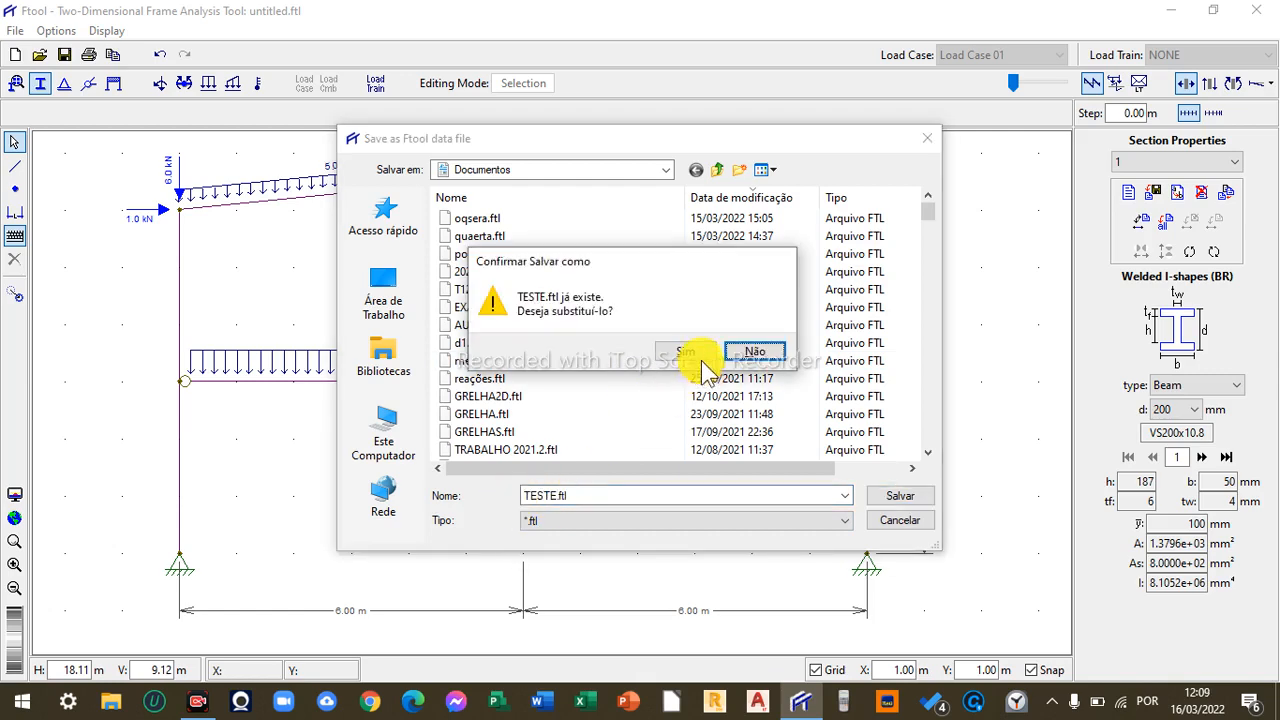
click(745, 355)
click(559, 497)
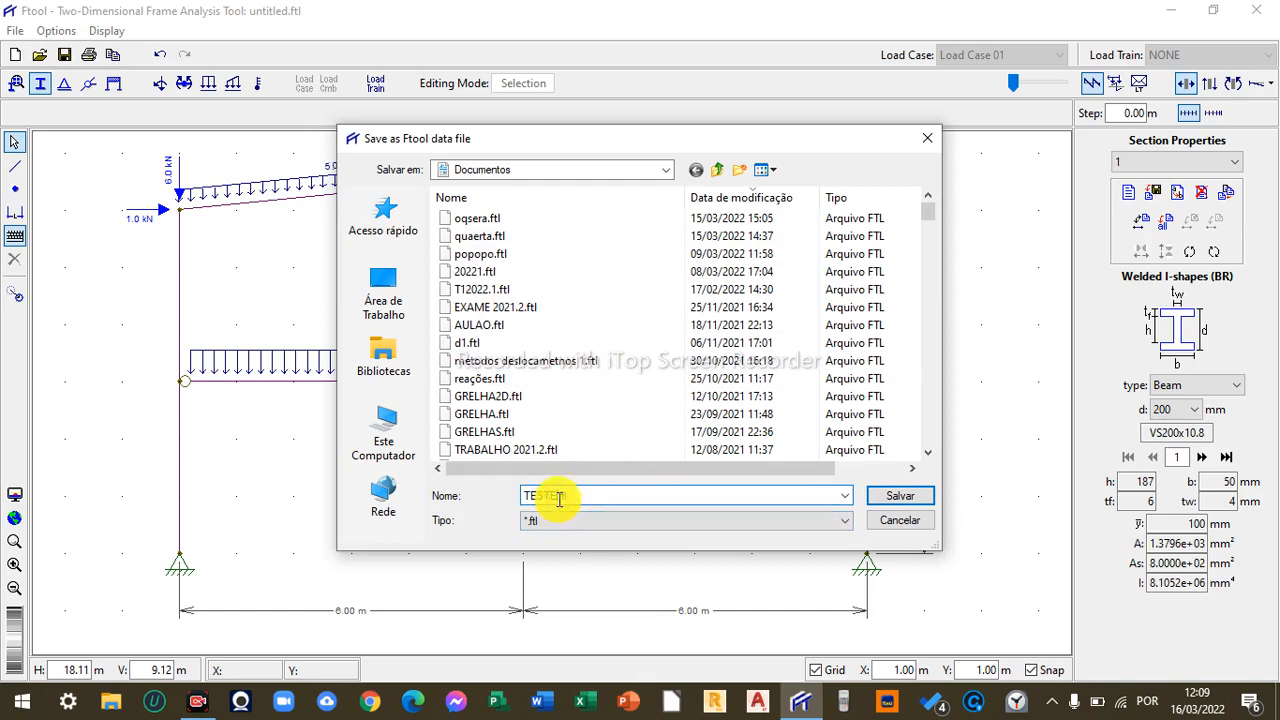
text(222.ftl)
key(Return)
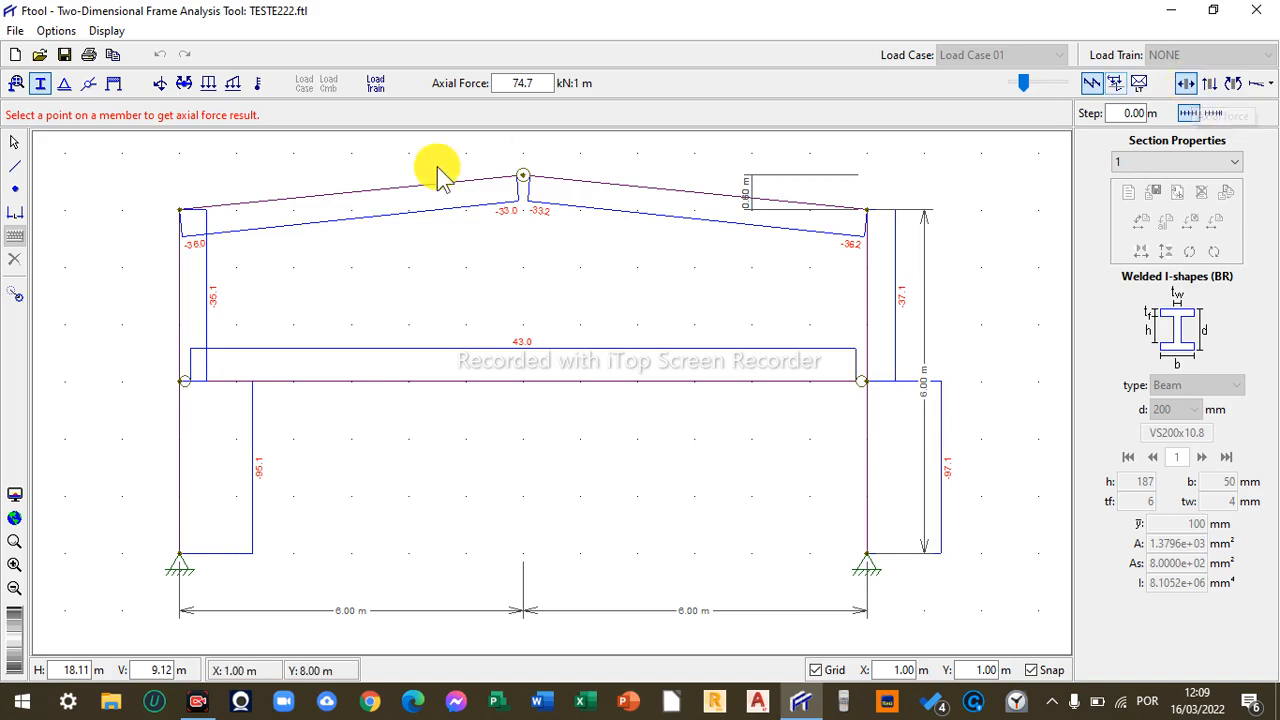
- Set the force number format to x.xxx in the units and number formatting settings
click(60, 30)
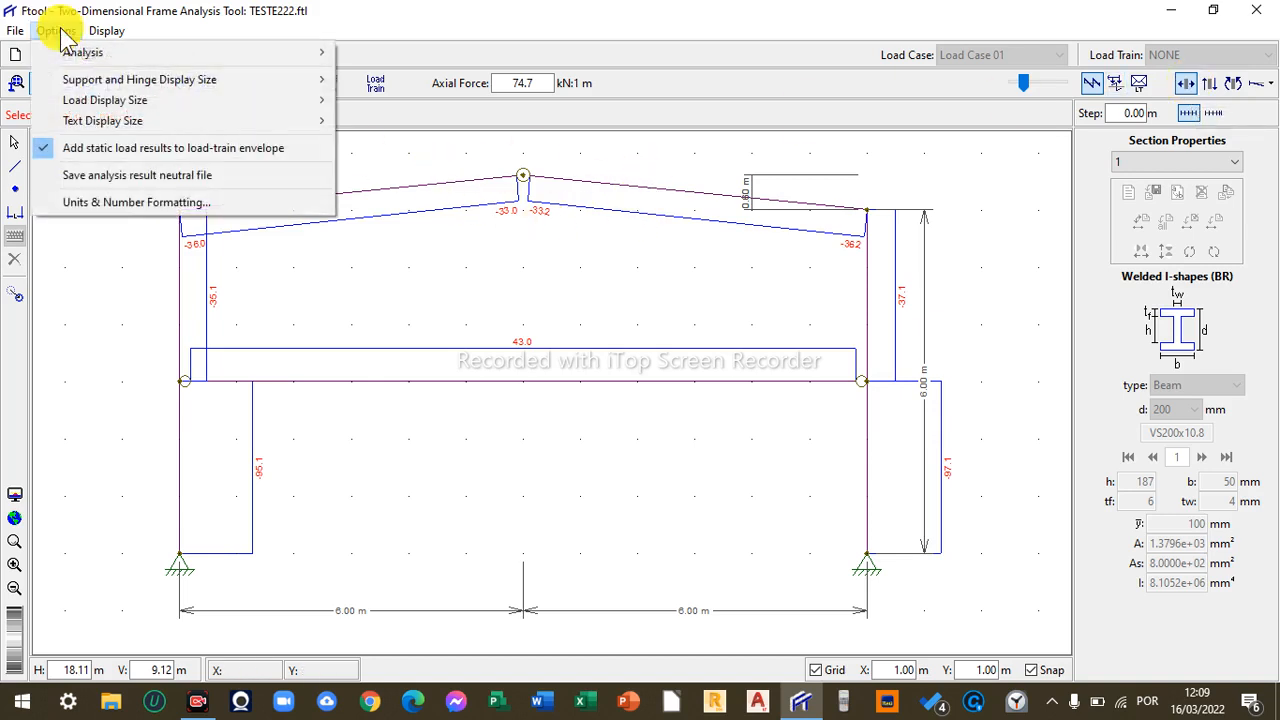
click(116, 208)
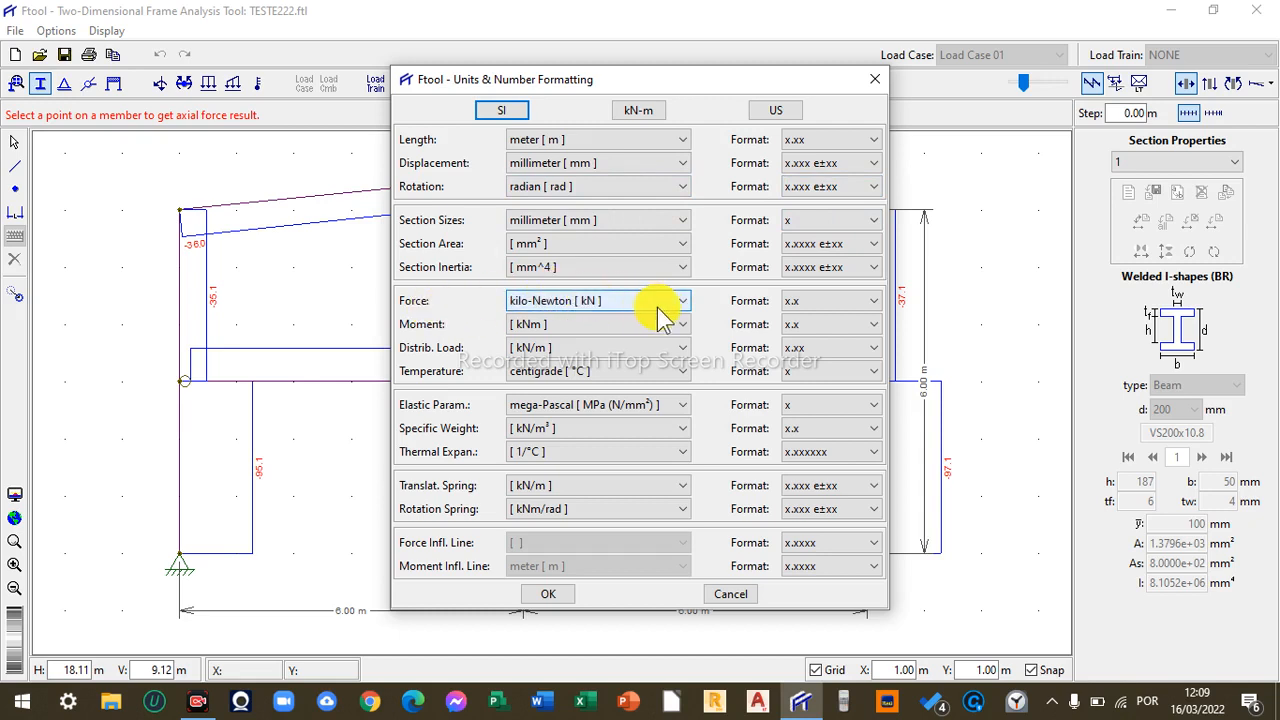
click(829, 301)
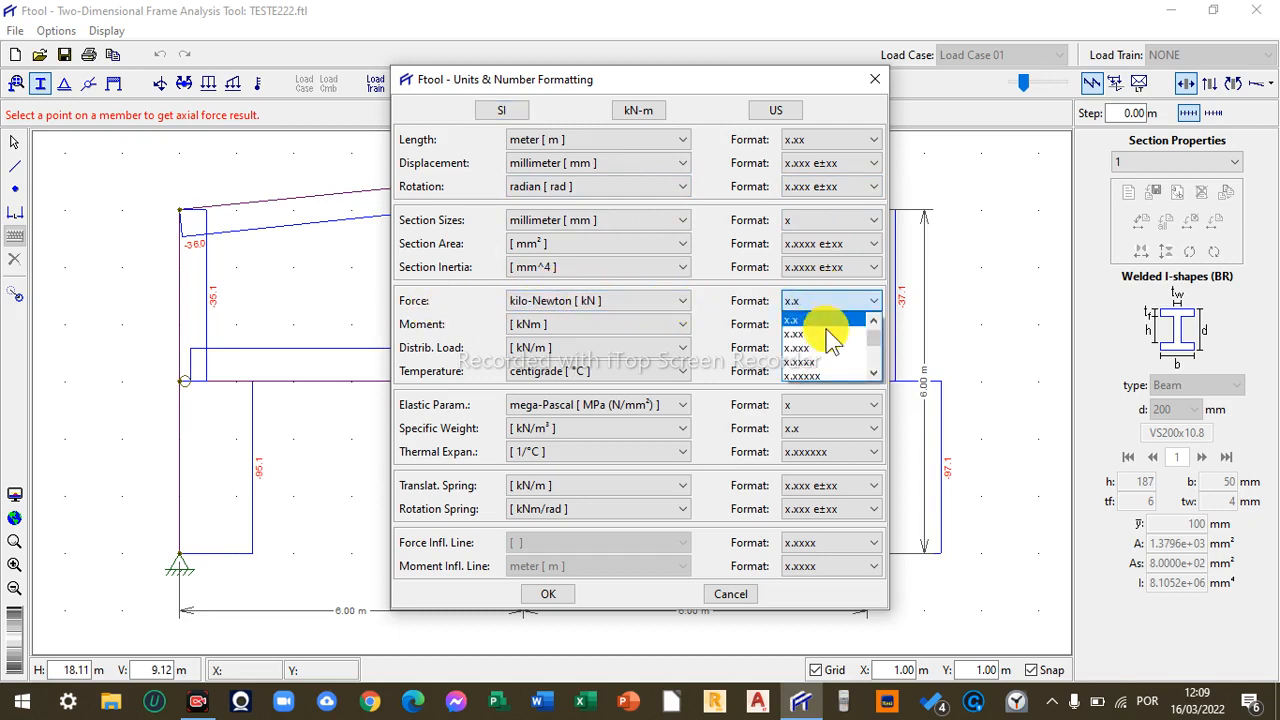
click(818, 349)
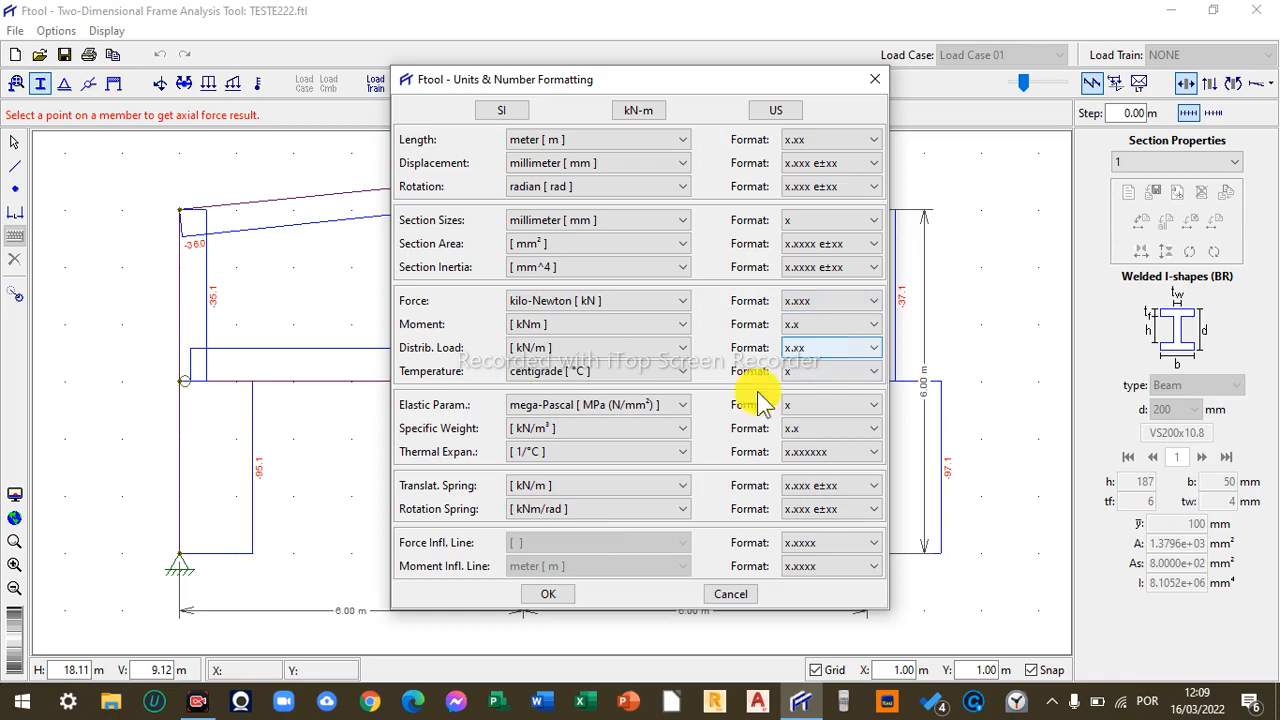
click(571, 598)
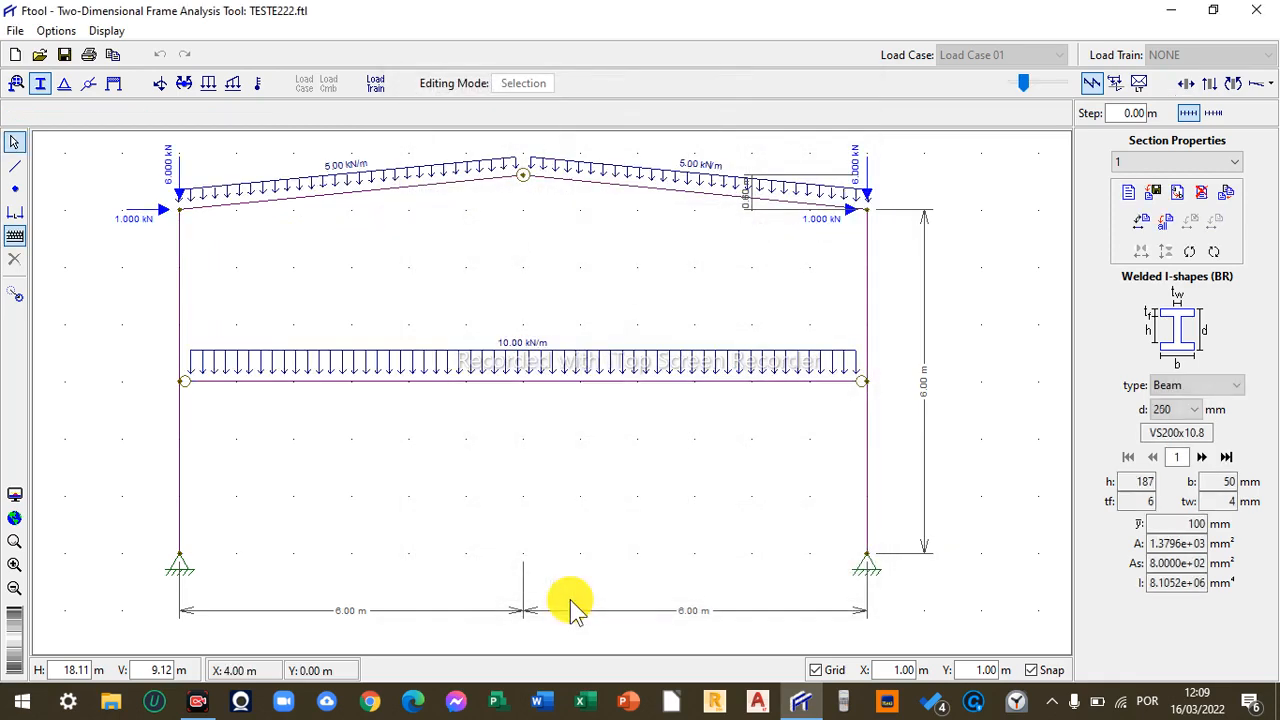
- Display the axial force diagram and hide the dimension lines
click(1186, 84)
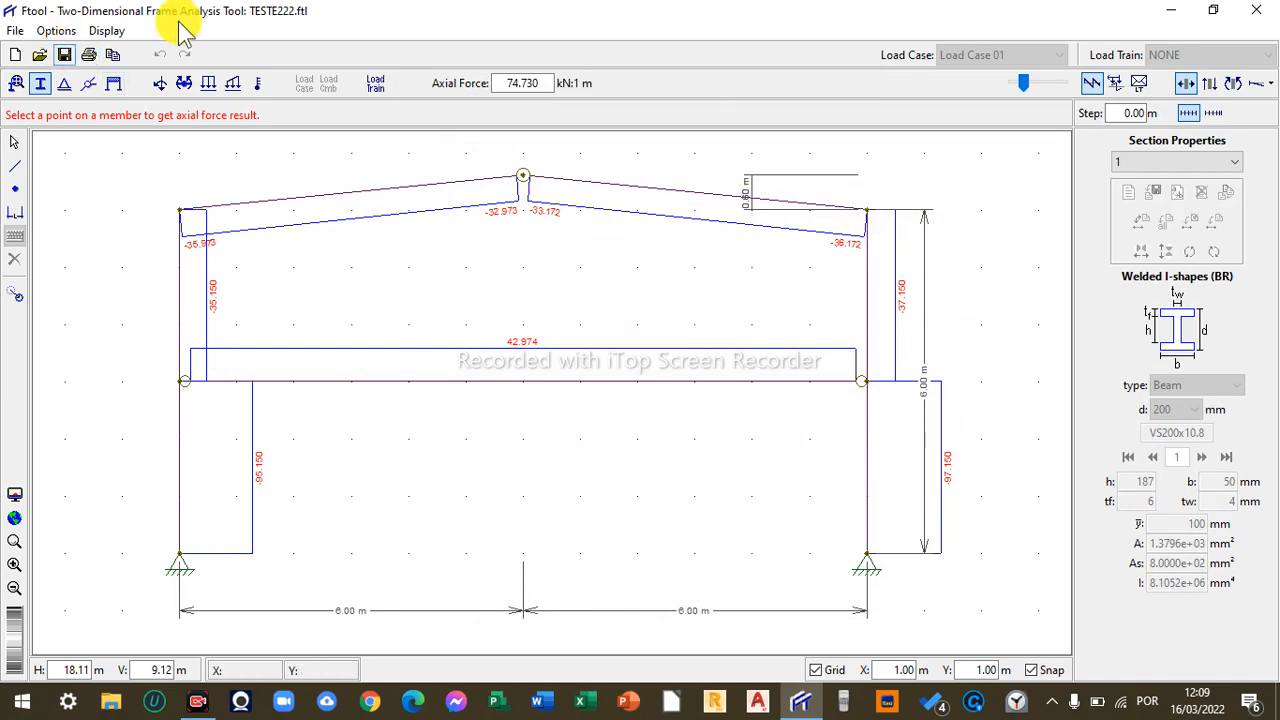
click(106, 30)
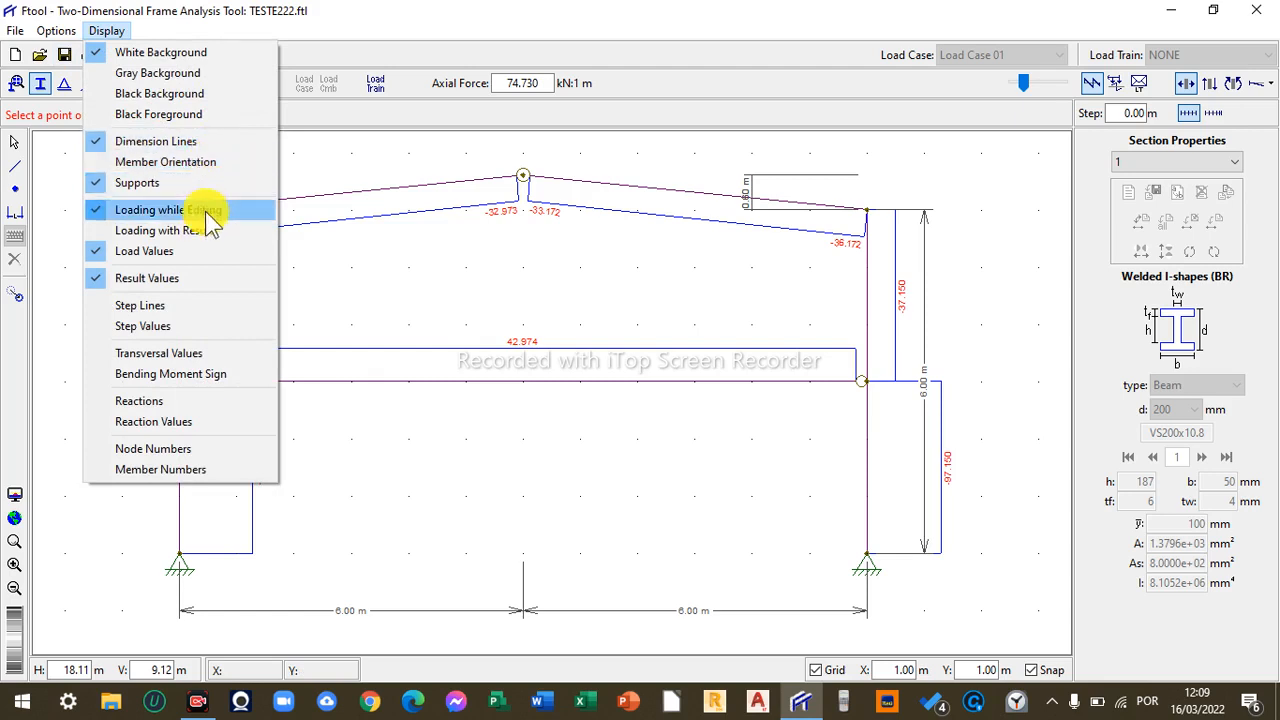
click(210, 150)
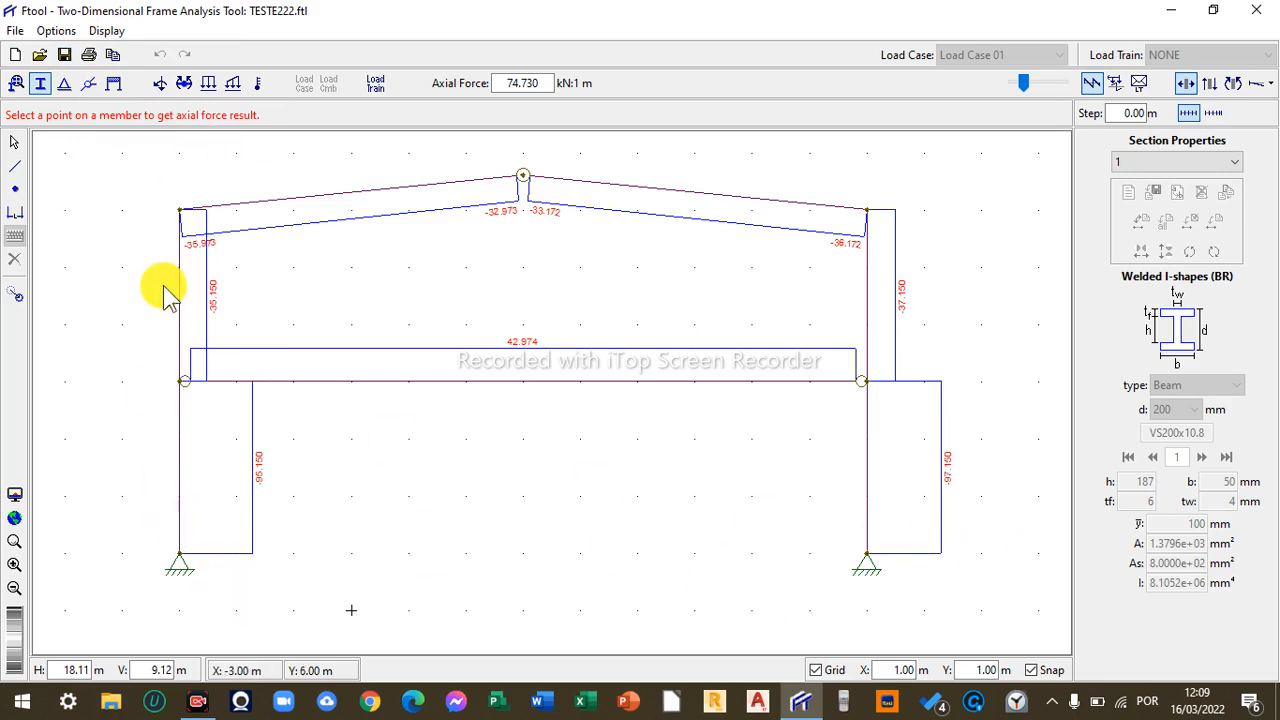
- Hide the supports and turn on display of reactions and reaction values
click(104, 30)
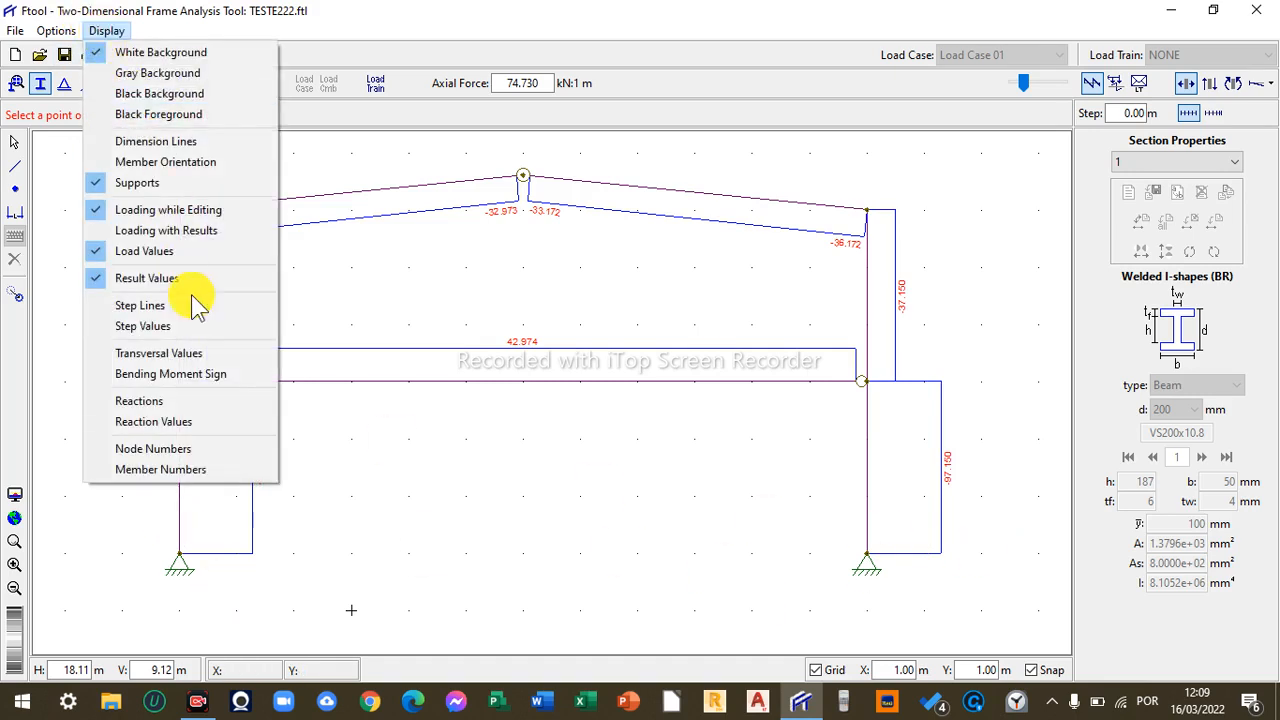
click(190, 182)
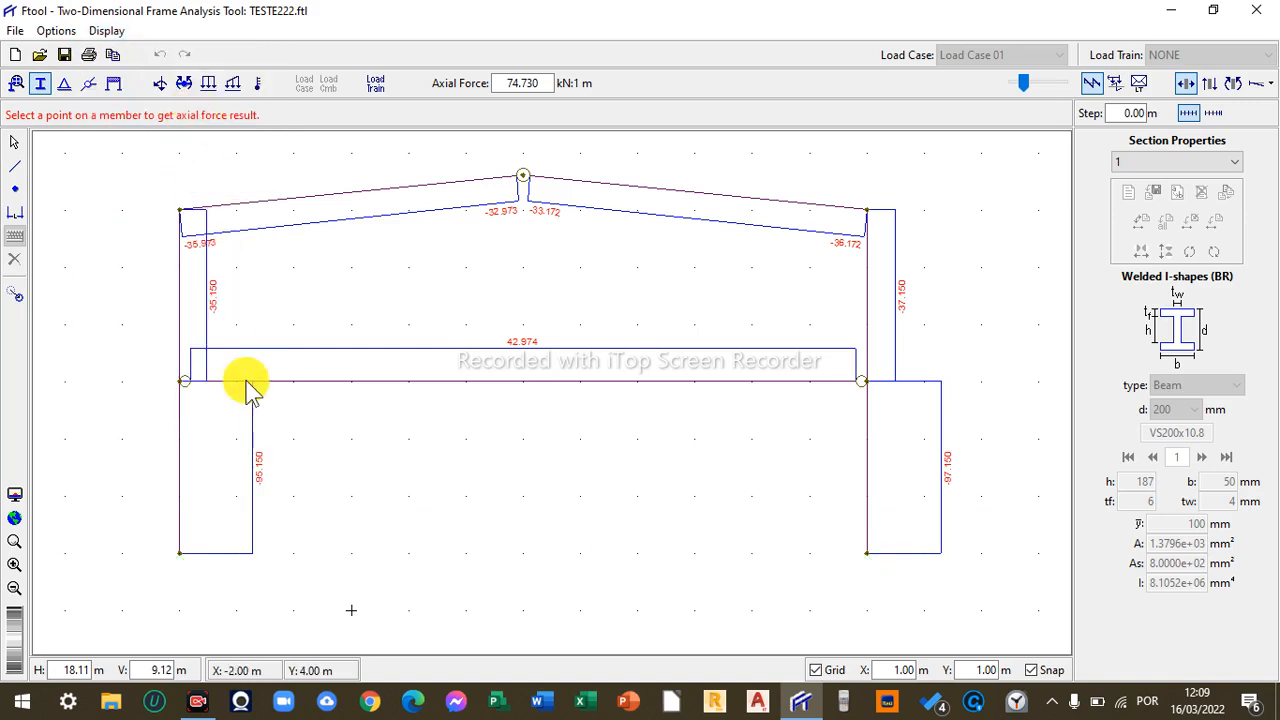
click(106, 30)
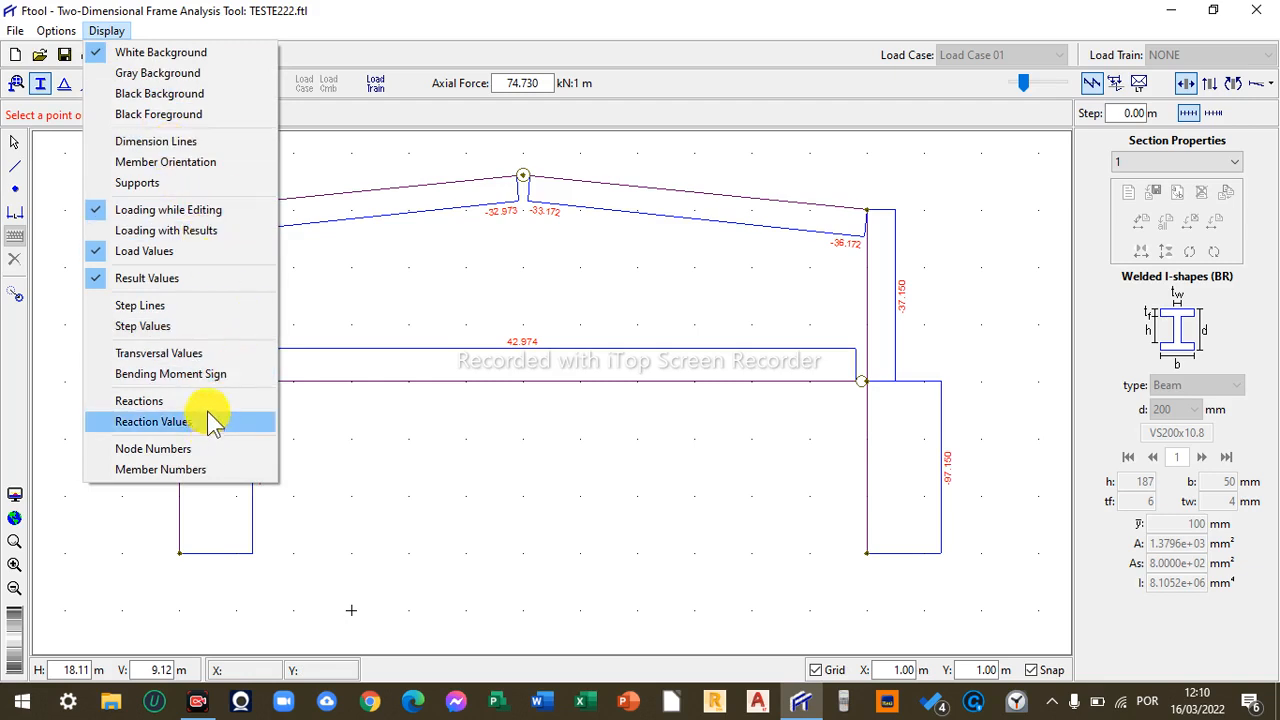
click(208, 401)
click(112, 33)
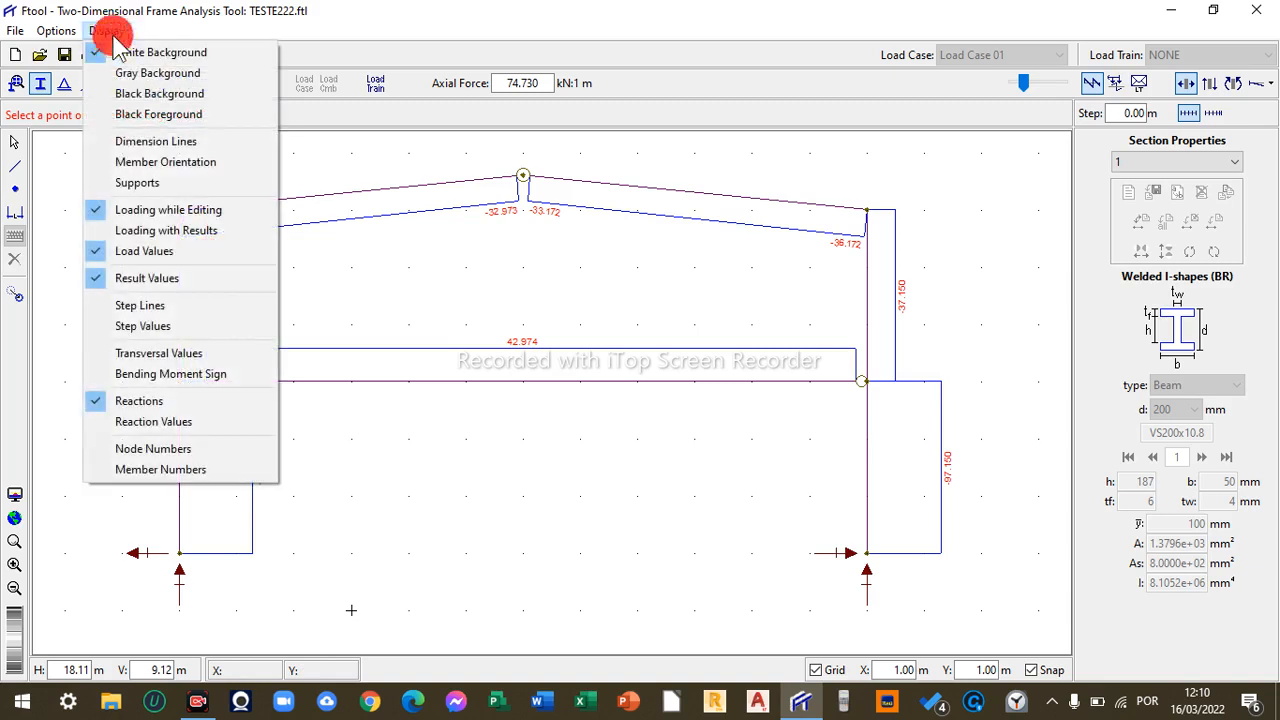
click(175, 422)
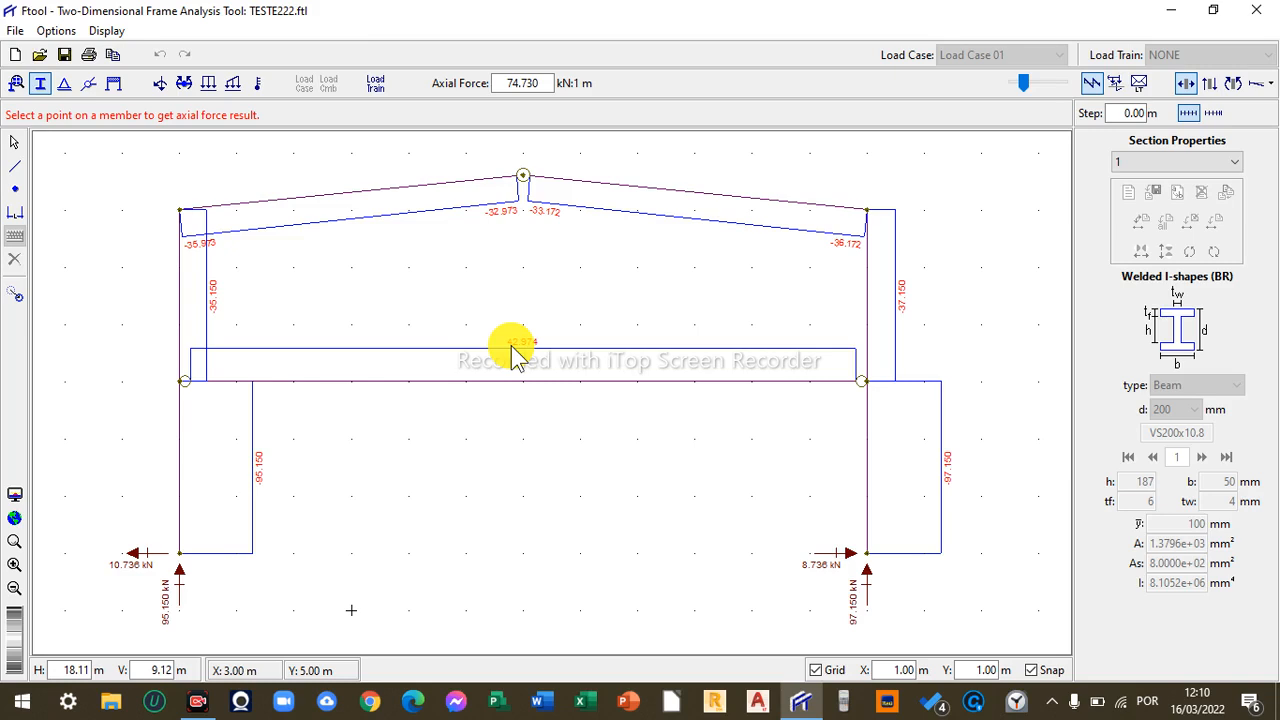
- Set the text display size to Large
click(74, 31)
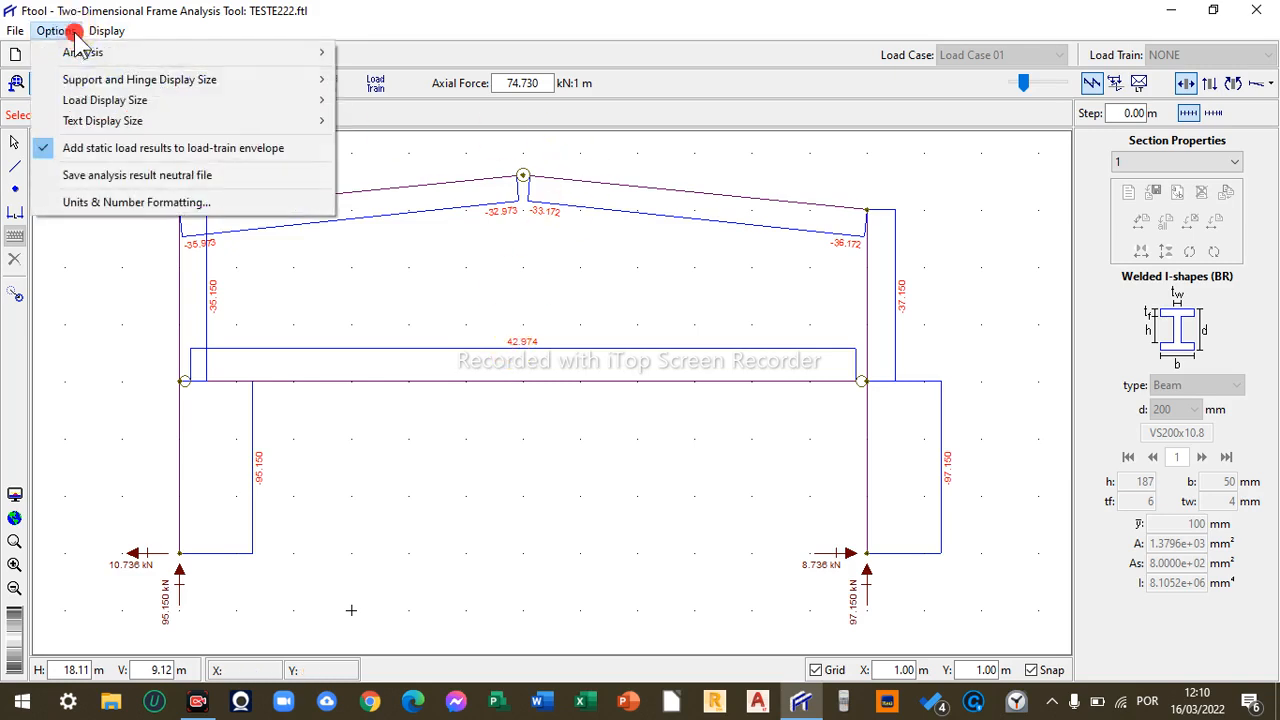
mouse_move(122, 121)
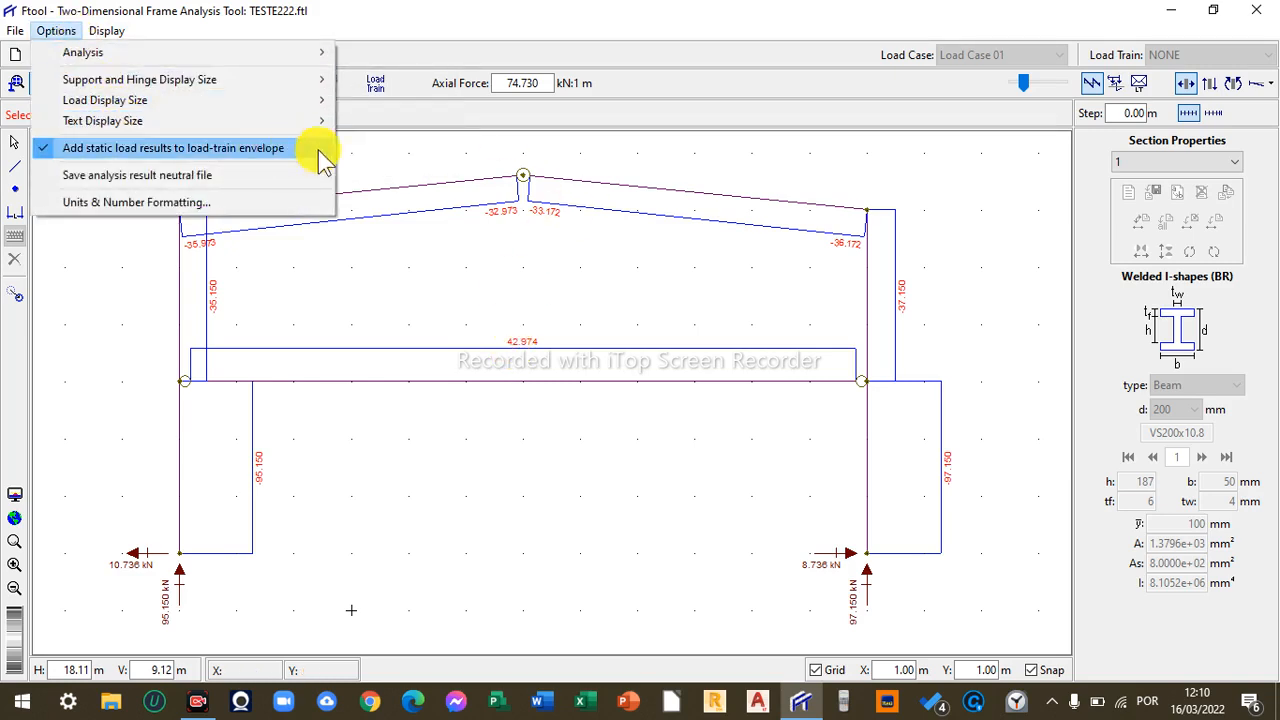
click(383, 163)
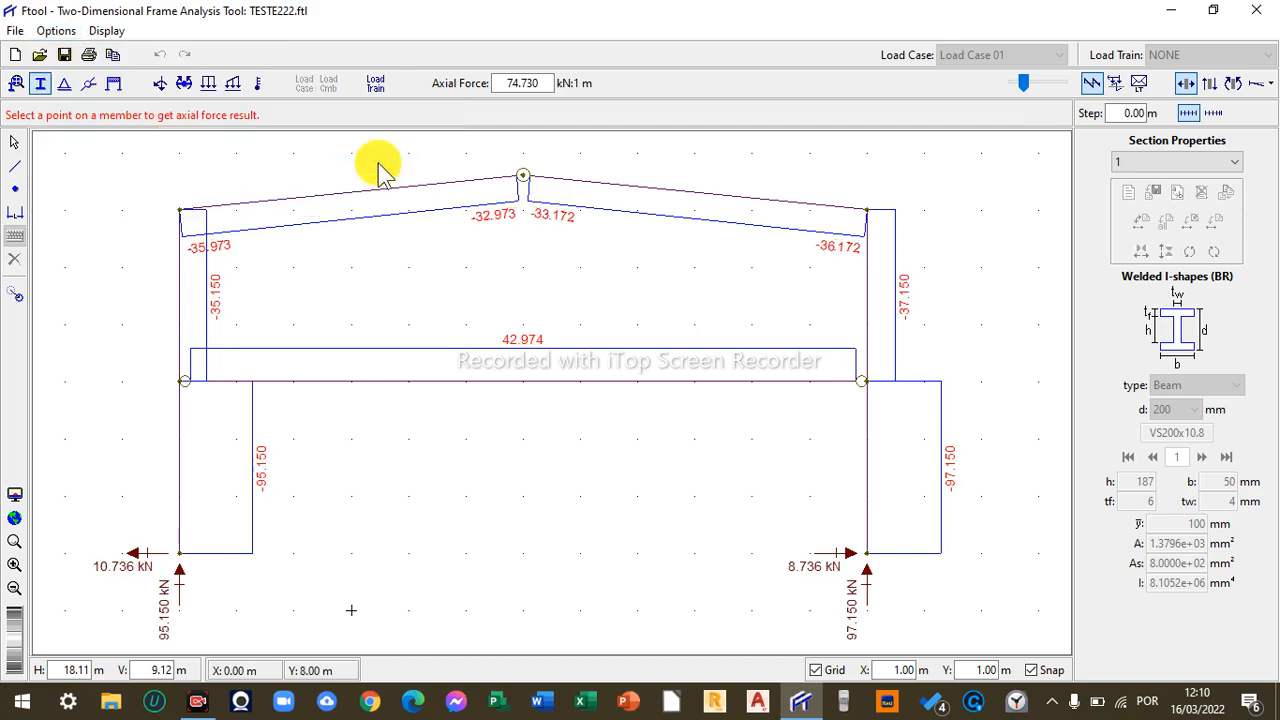
click(52, 28)
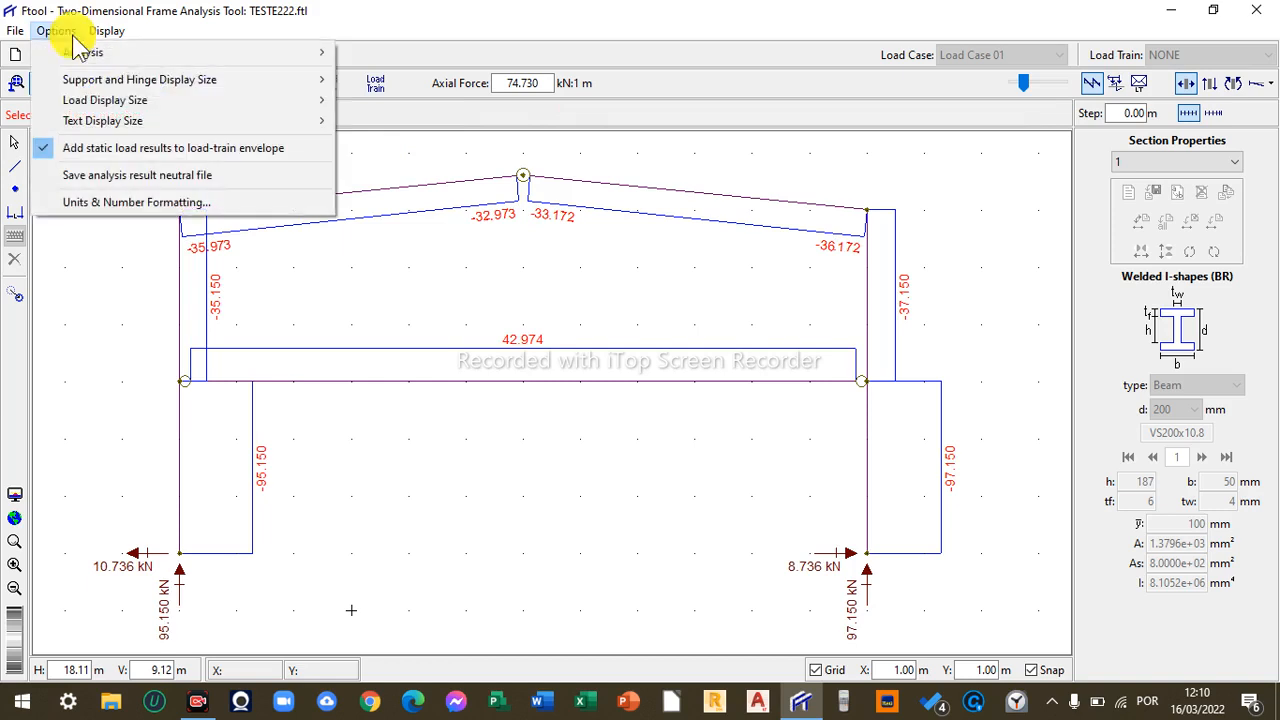
mouse_move(97, 102)
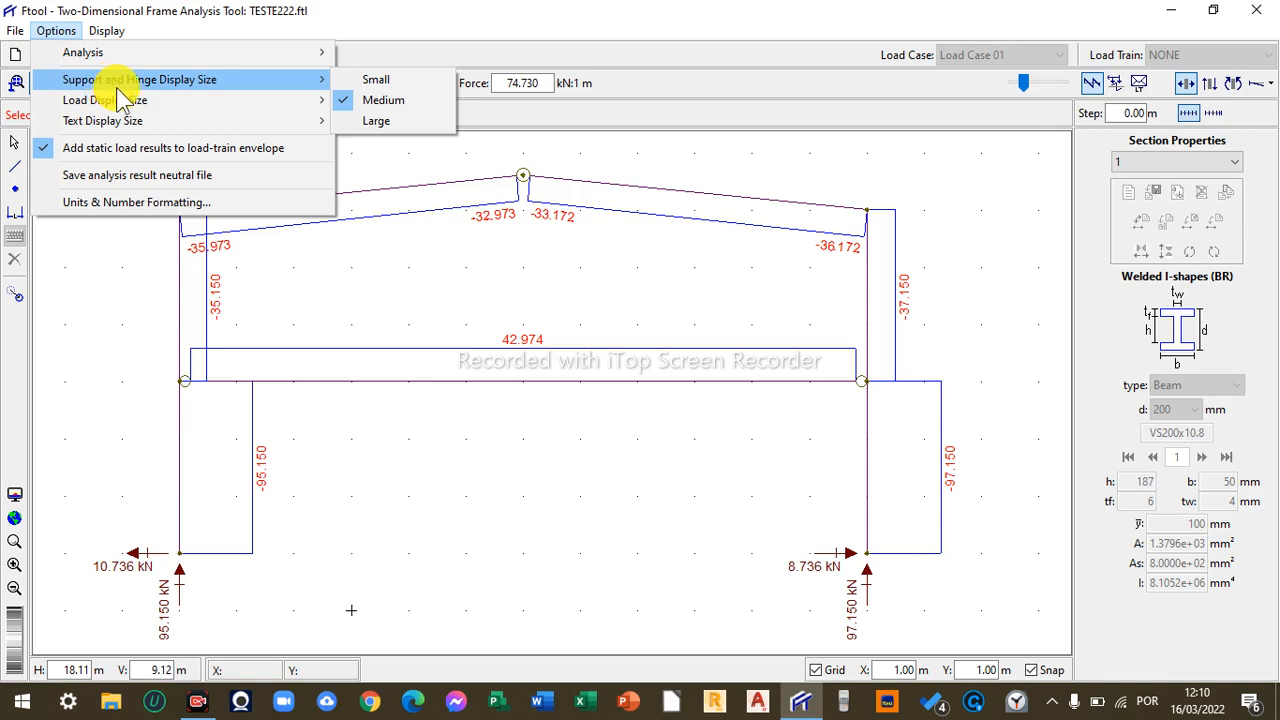
mouse_move(139, 62)
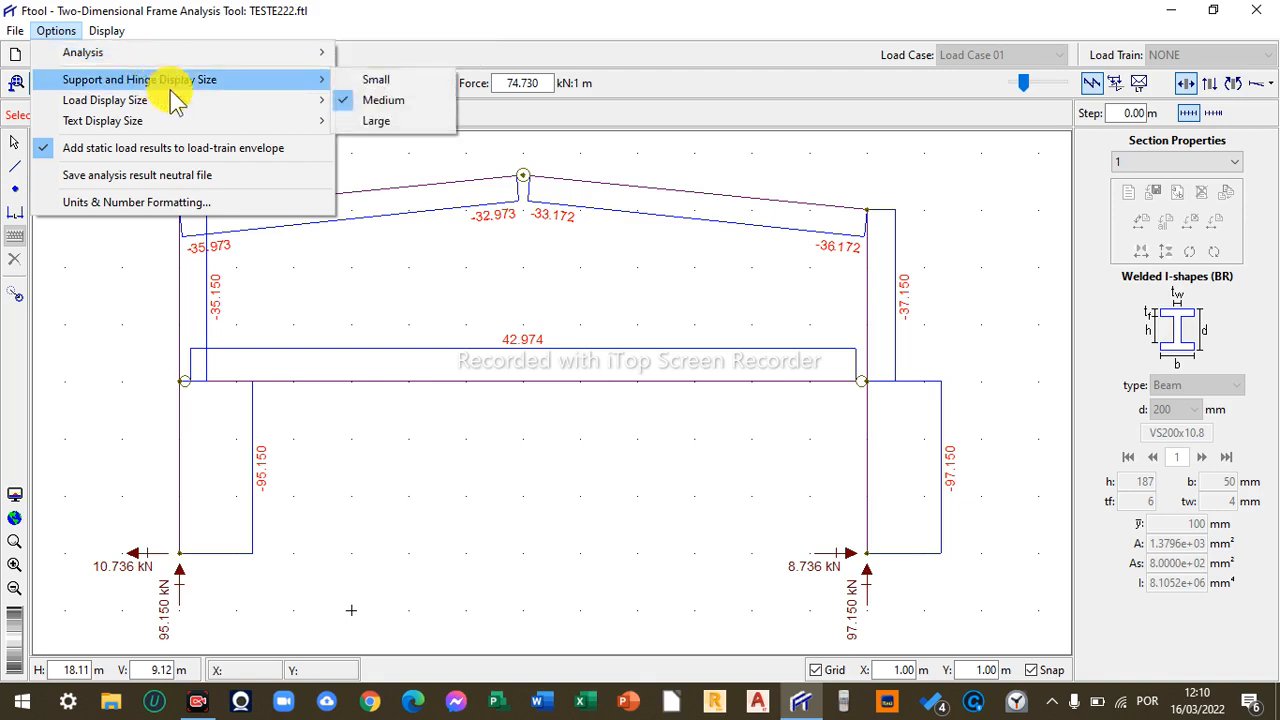
- Switch the drawing area to a black background
mouse_move(101, 30)
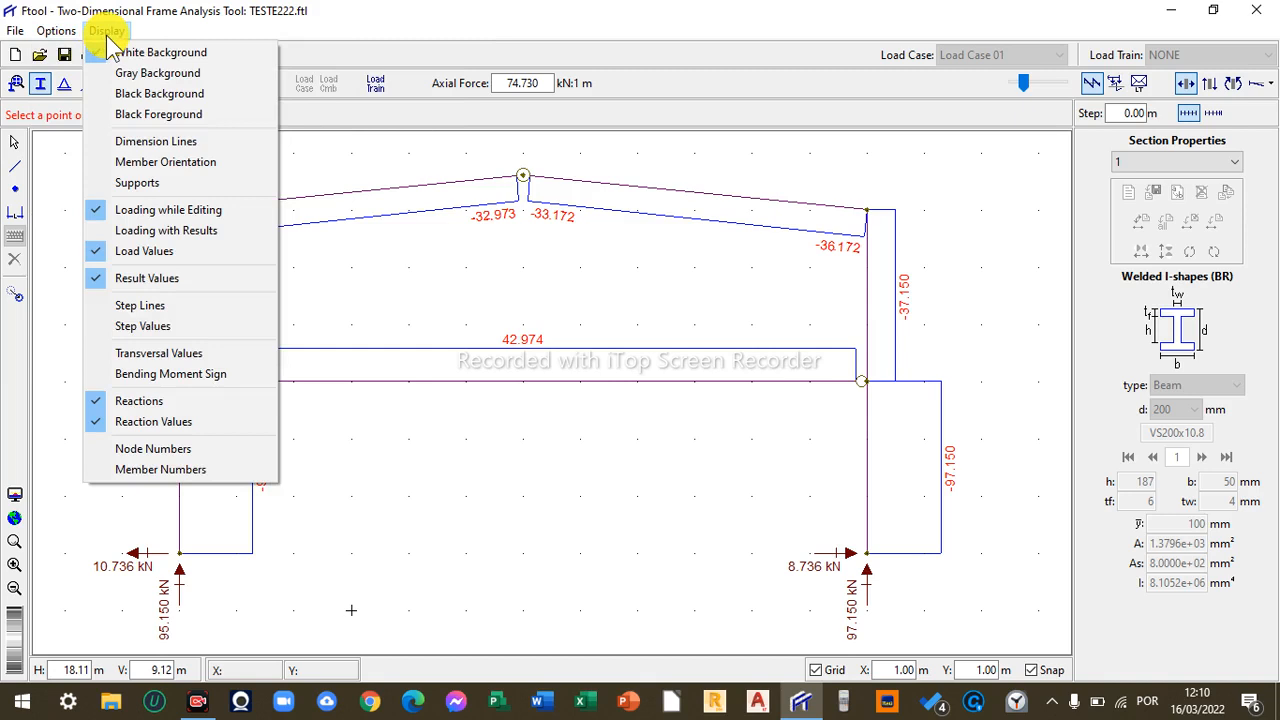
click(175, 118)
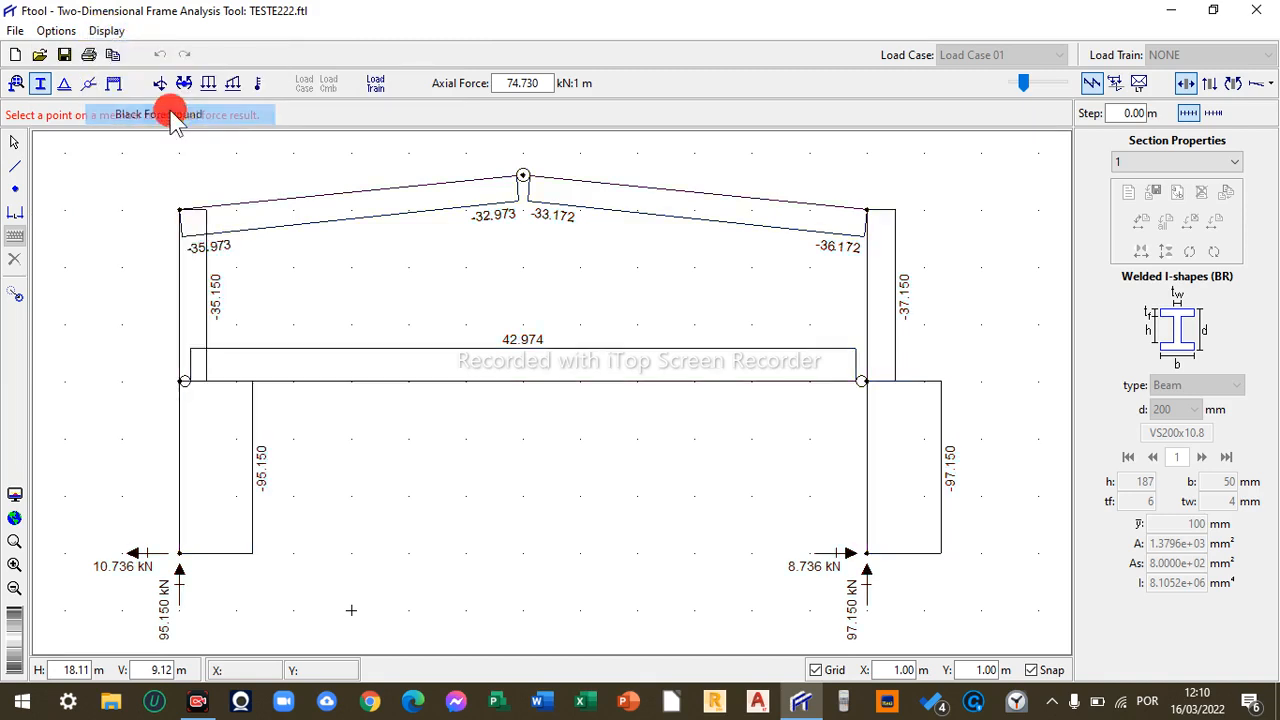
click(106, 31)
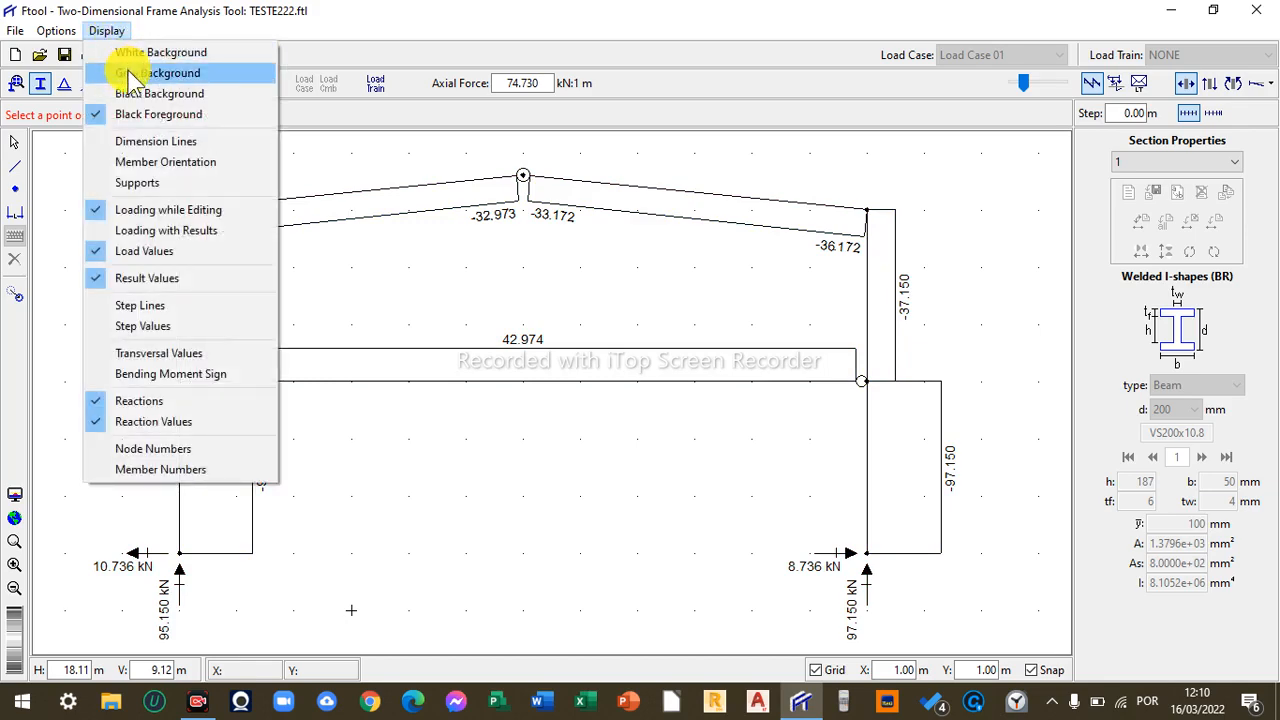
click(130, 73)
click(116, 31)
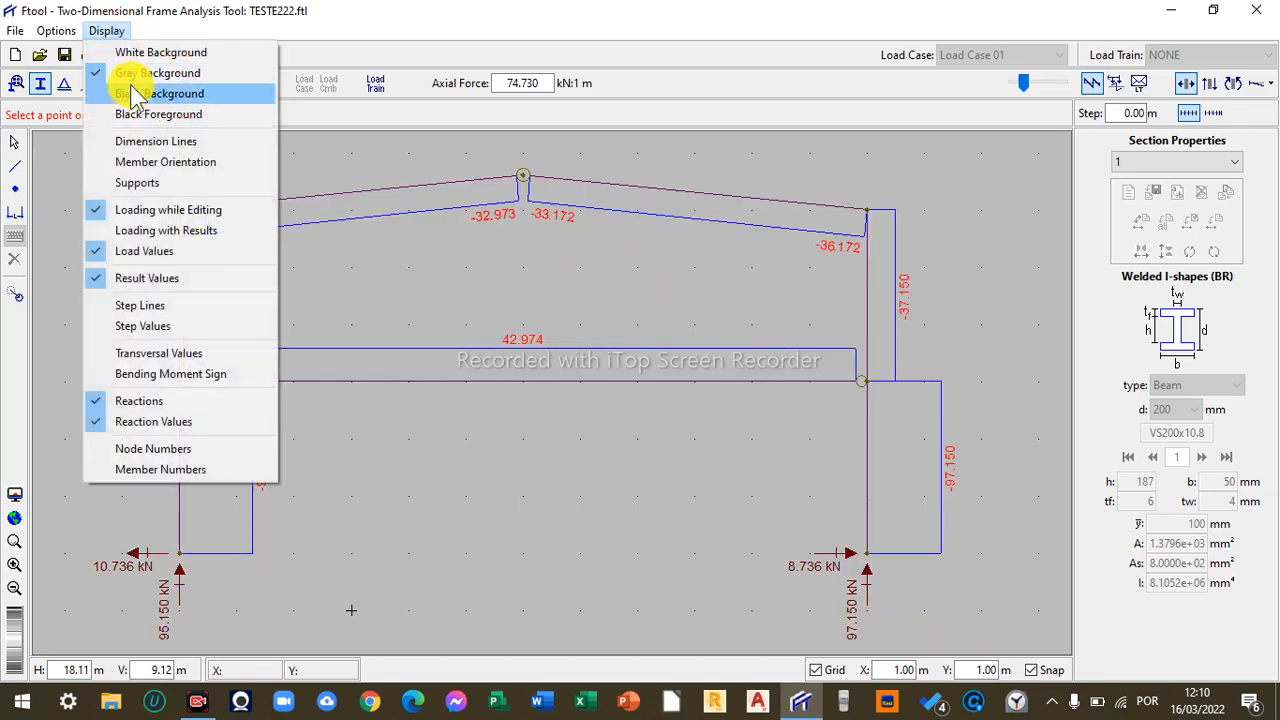
click(137, 93)
- Turn on the bending moment sign and transversal values display options
click(106, 30)
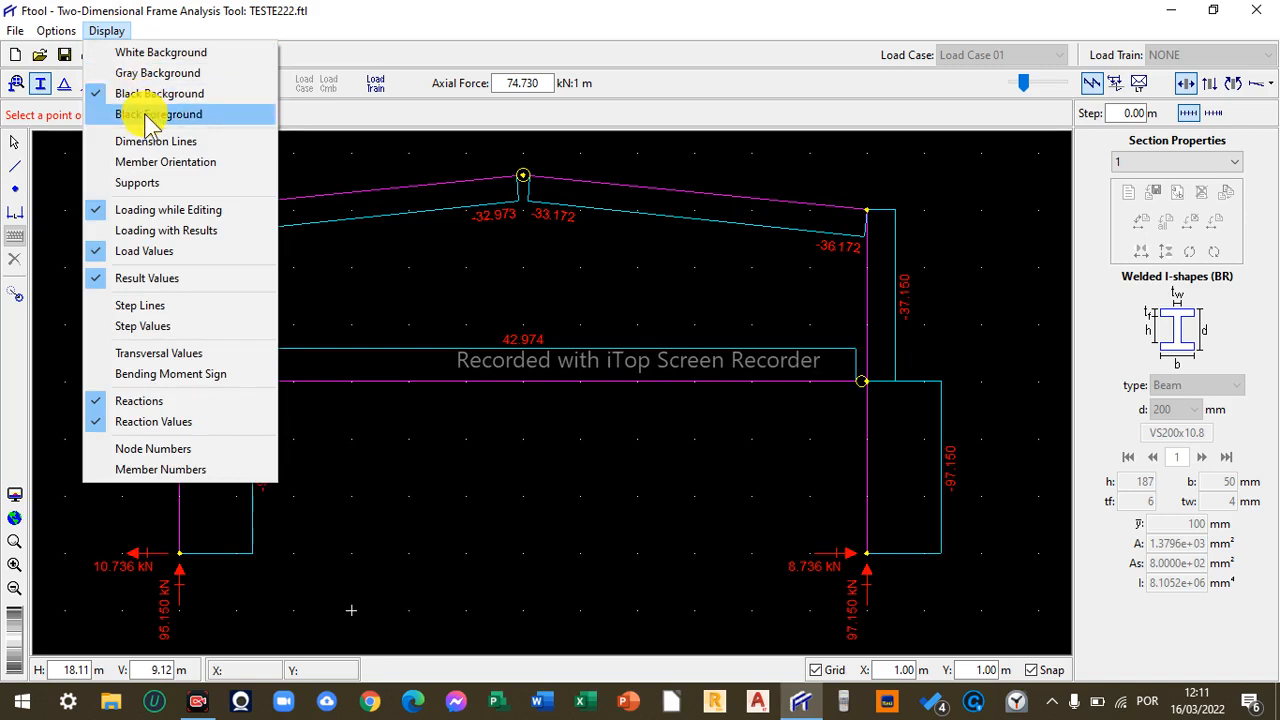
click(200, 377)
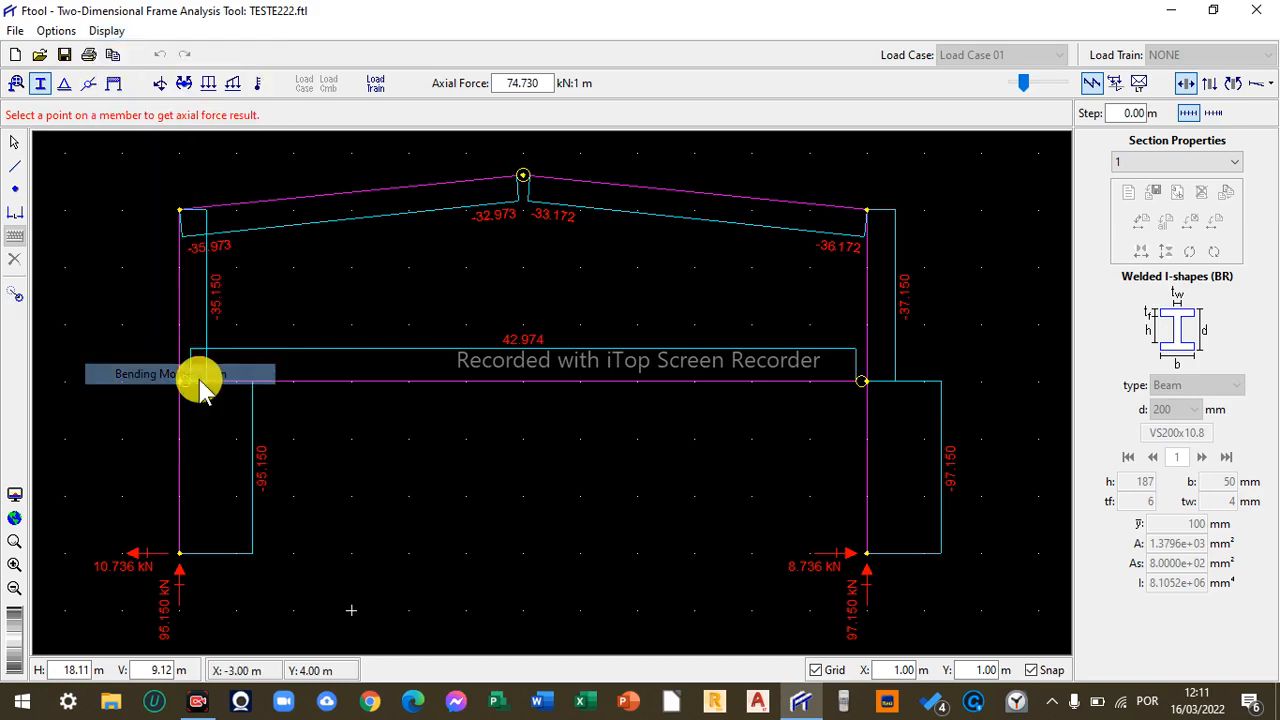
click(105, 31)
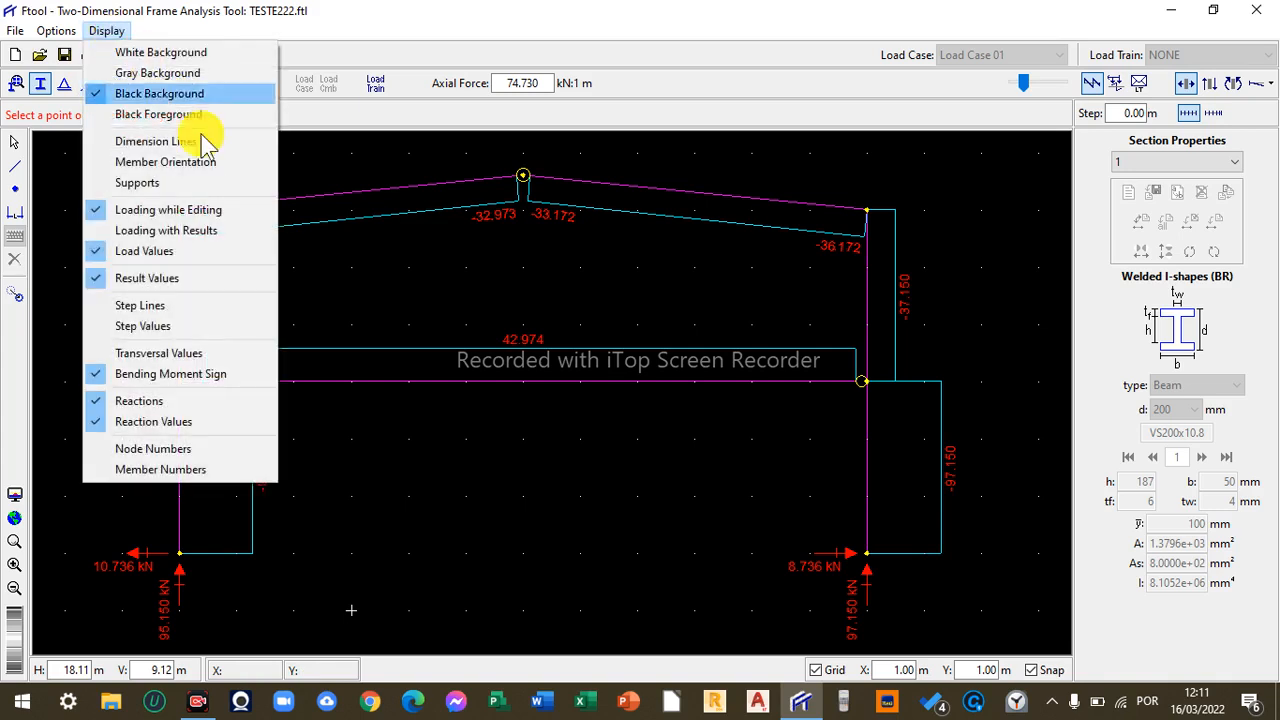
click(234, 353)
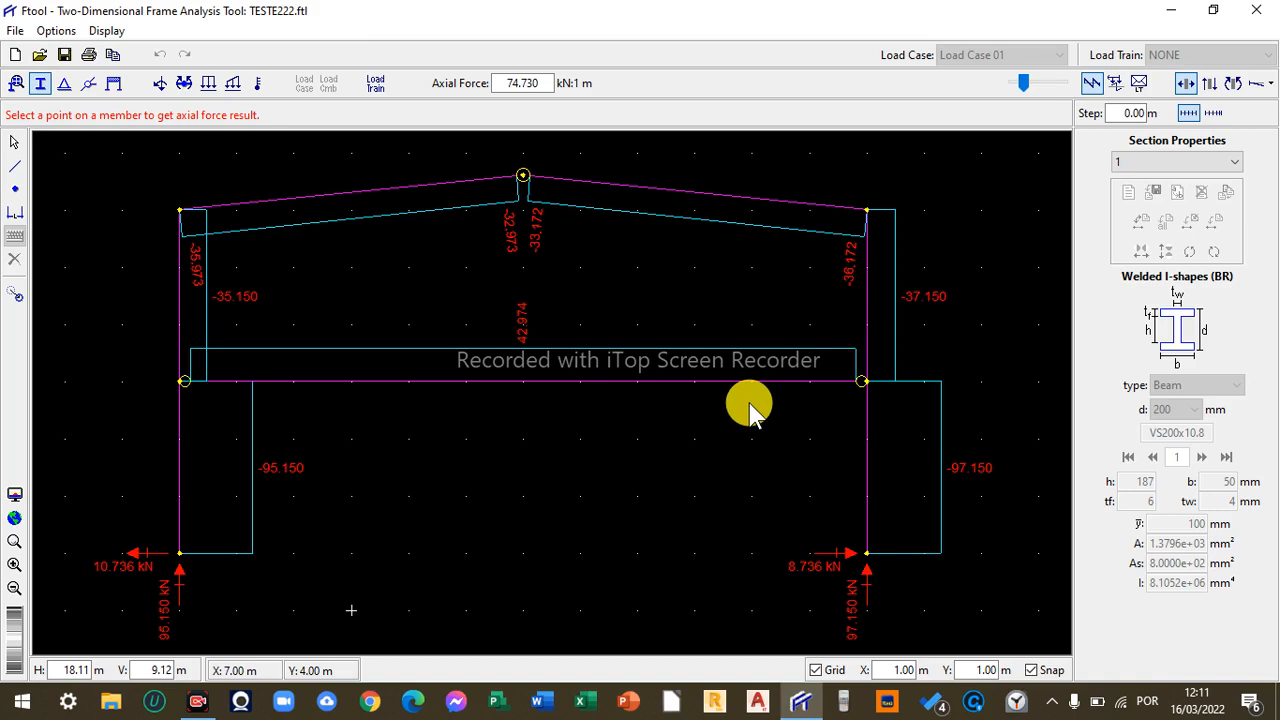
- Display the shear force diagram and query shear values on the left roof slope and the tie beam
click(1212, 85)
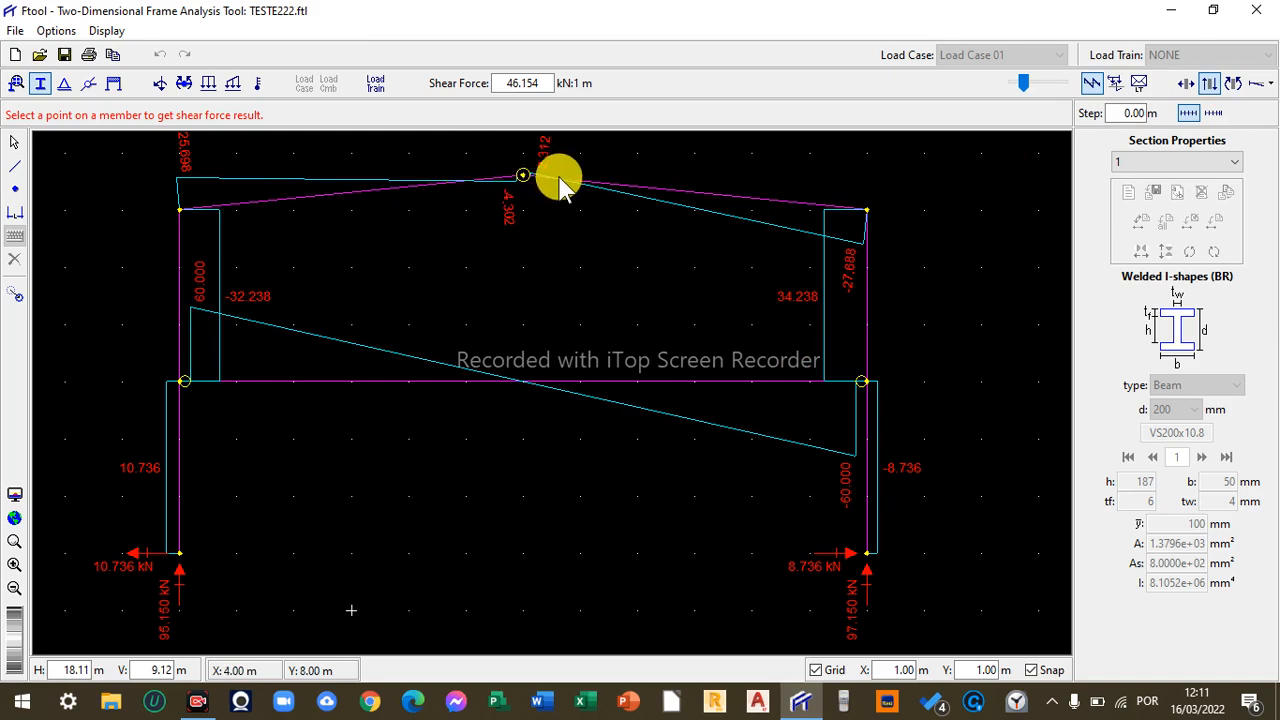
click(310, 199)
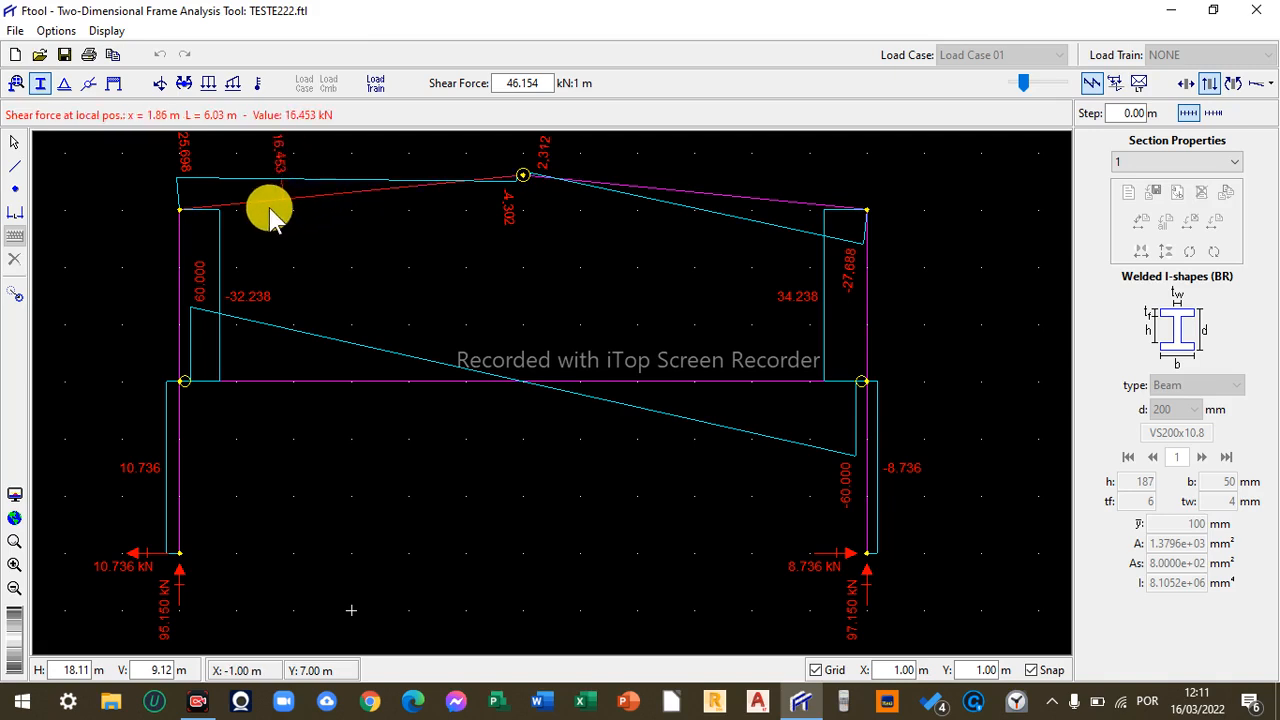
click(293, 384)
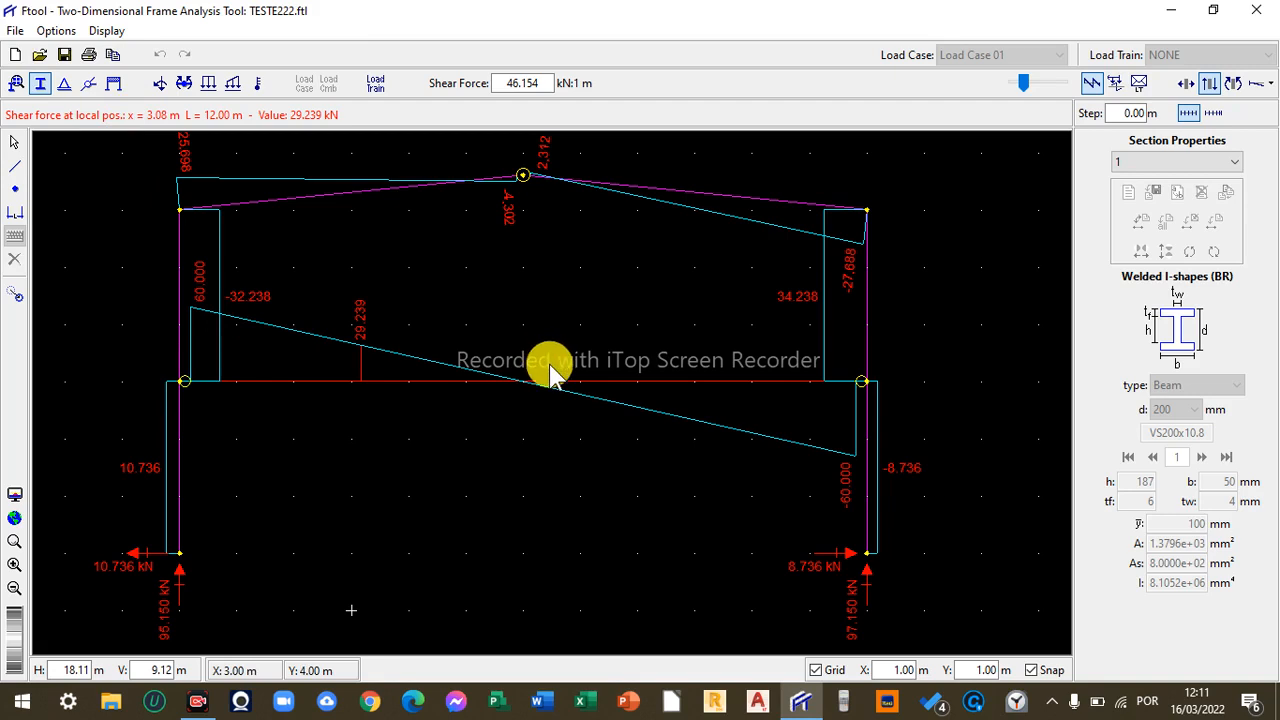
- Switch between the bending moment and shear force diagrams of the frame
click(1232, 83)
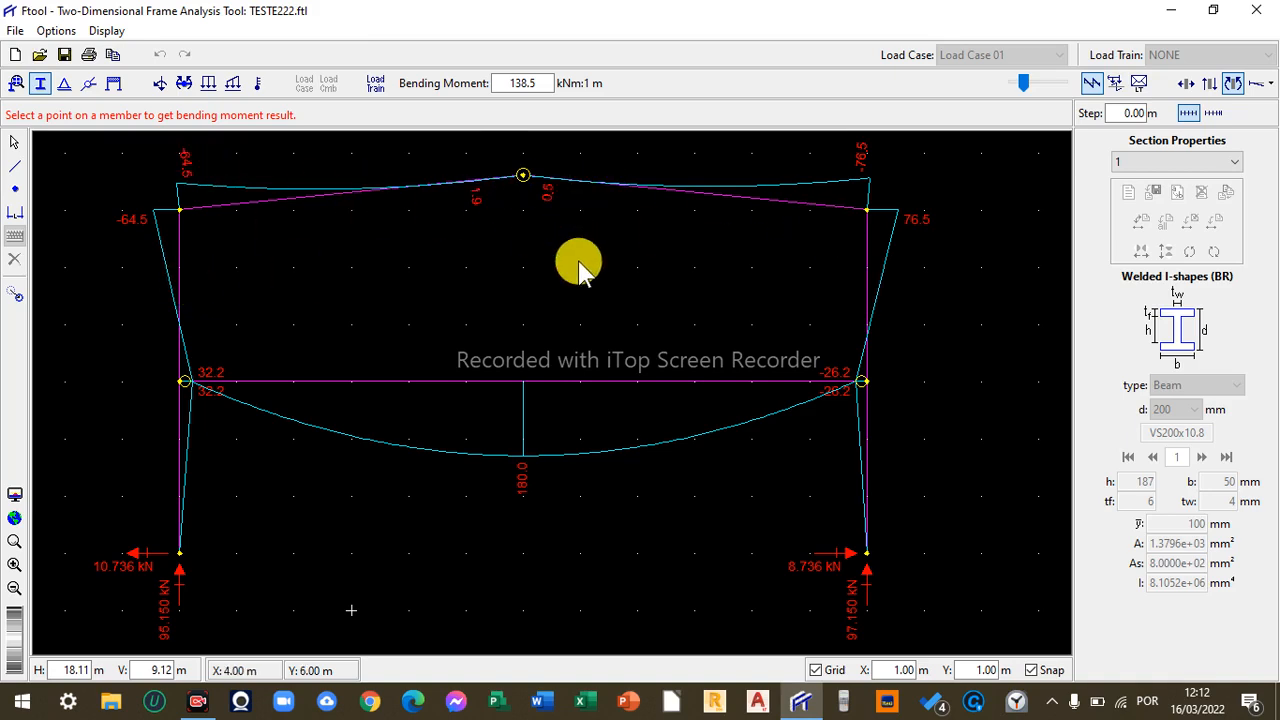
click(1209, 83)
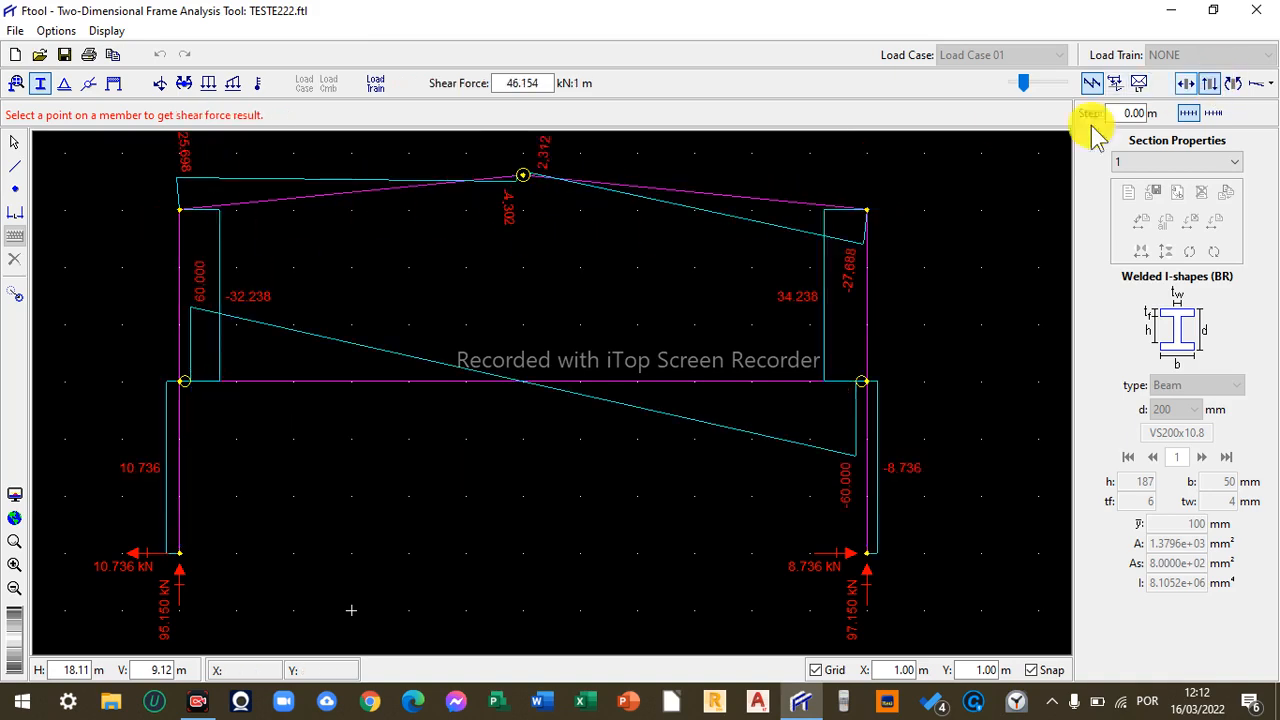
click(1232, 83)
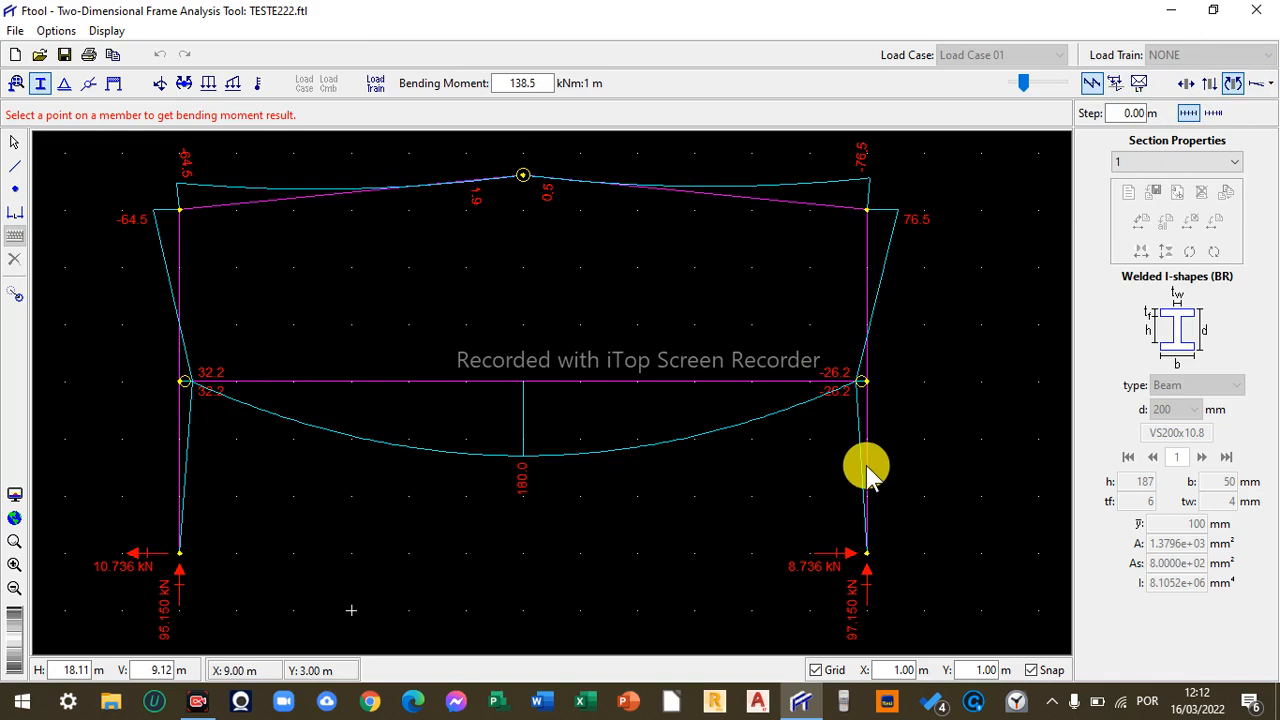
- Display the deformed configuration with a deformed factor of 0.5 and show its DX displacement values
click(1259, 84)
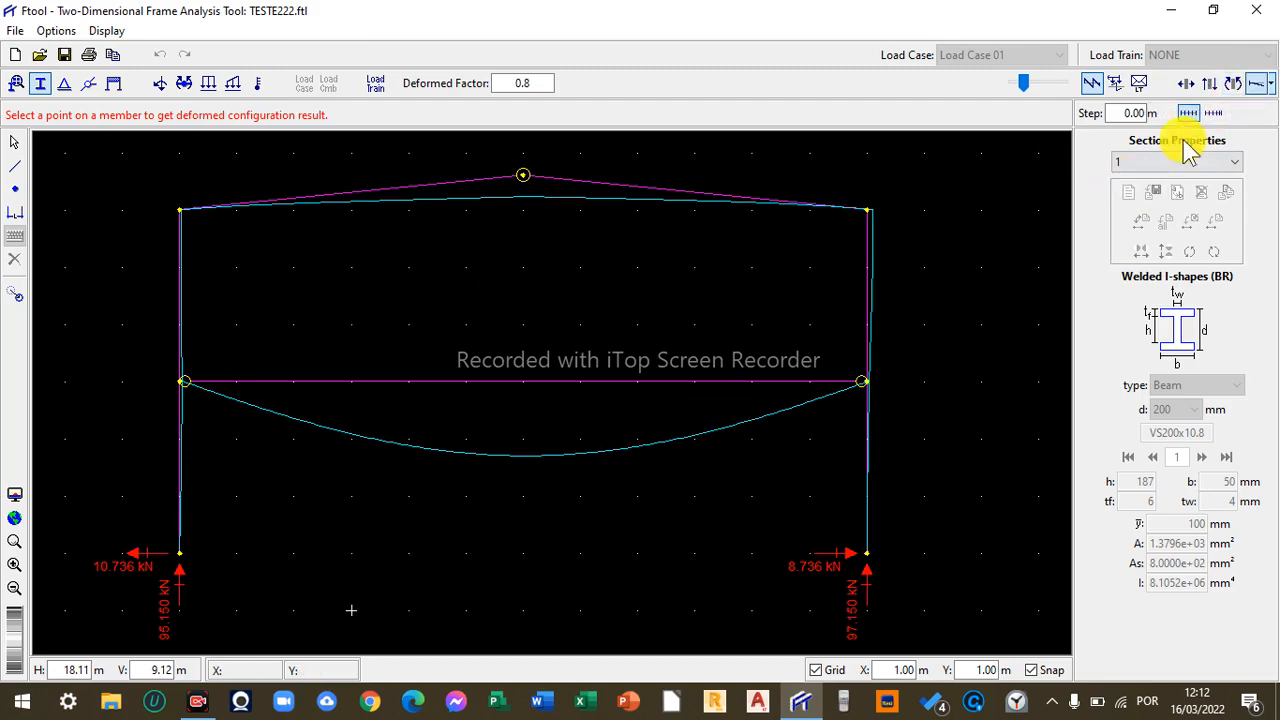
mouse_move(1024, 85)
mouse_down()
mouse_move(1040, 86)
mouse_move(1020, 85)
mouse_up()
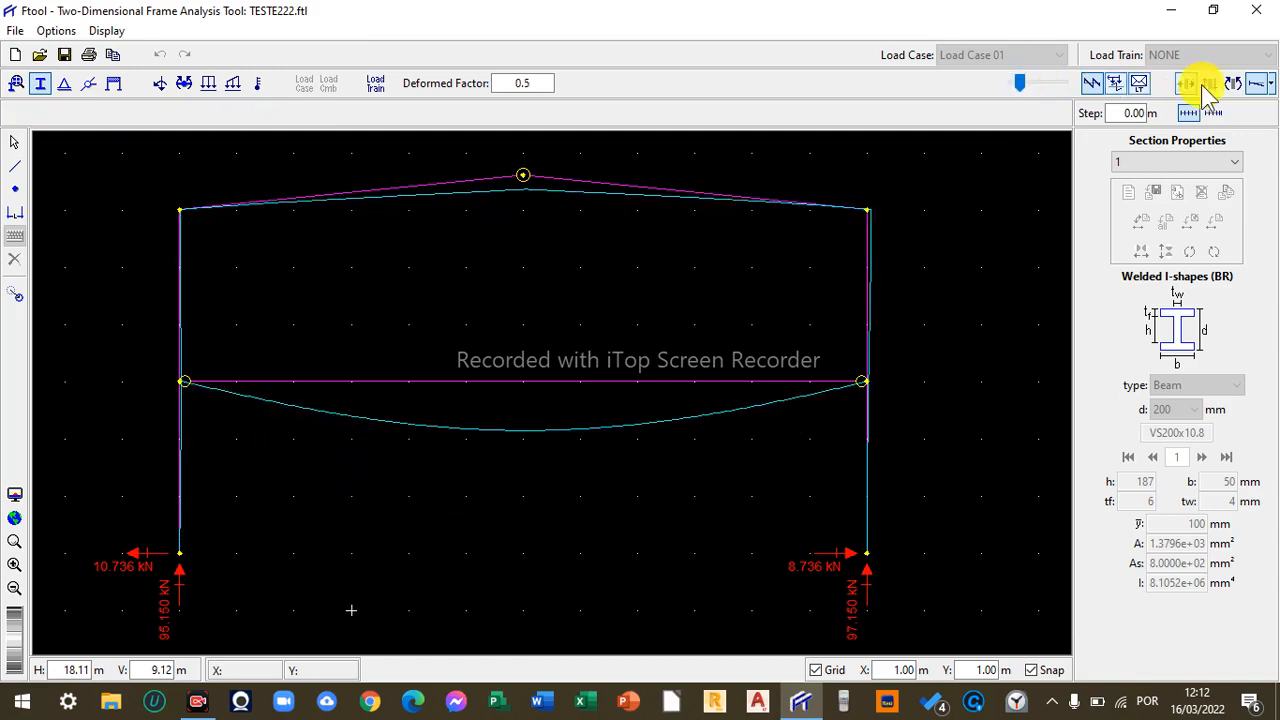
click(1270, 85)
click(1238, 139)
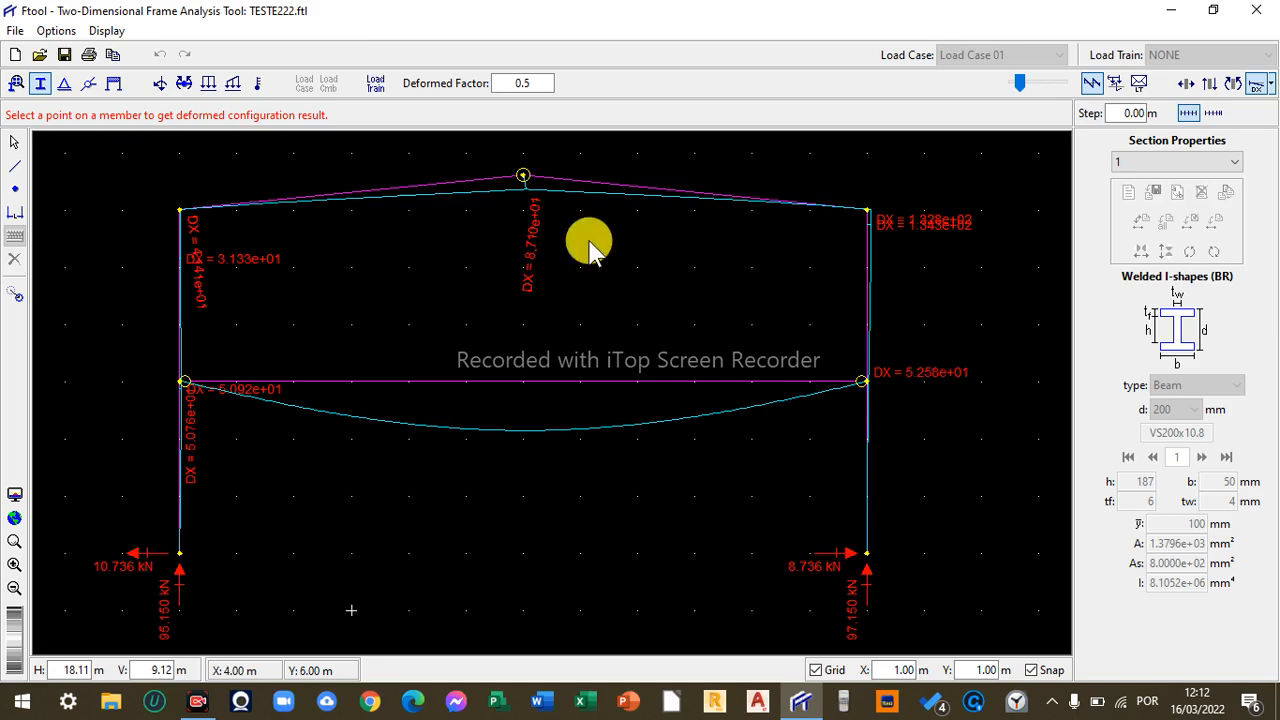
- Set the displacement number format to x.xxxxxx, keeping millimetres, in the units and number formatting settings
click(56, 30)
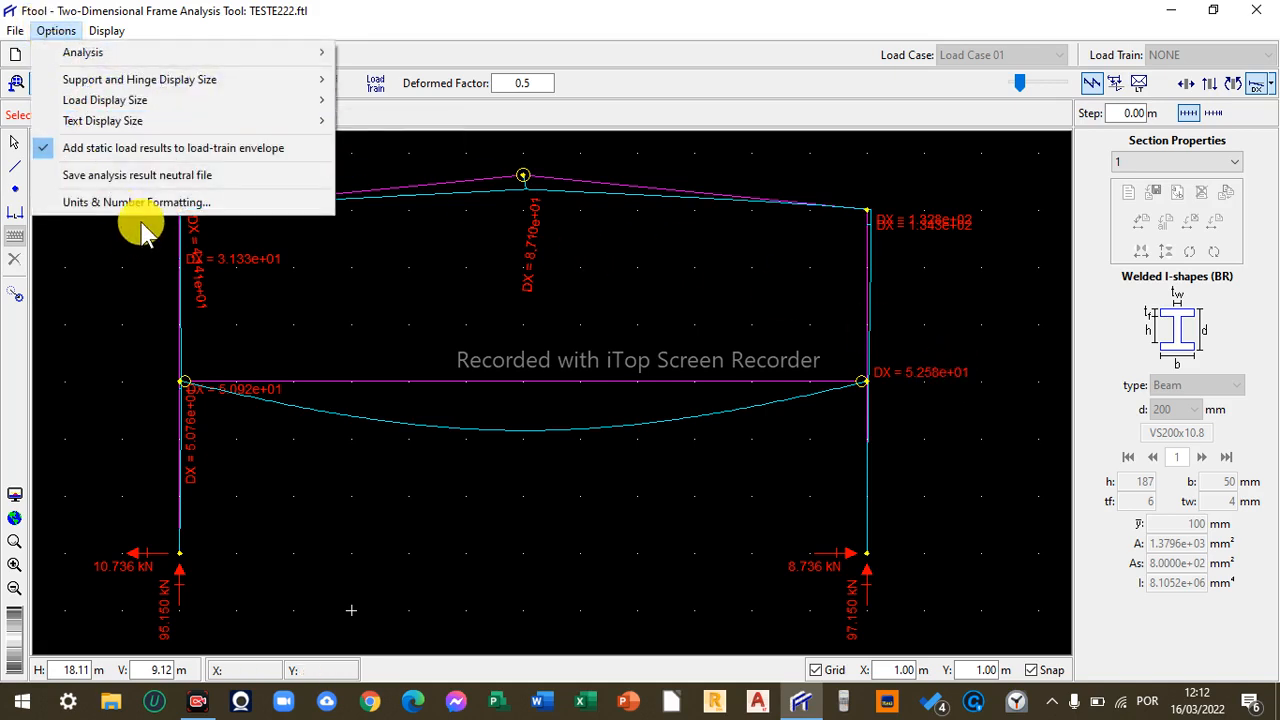
click(148, 203)
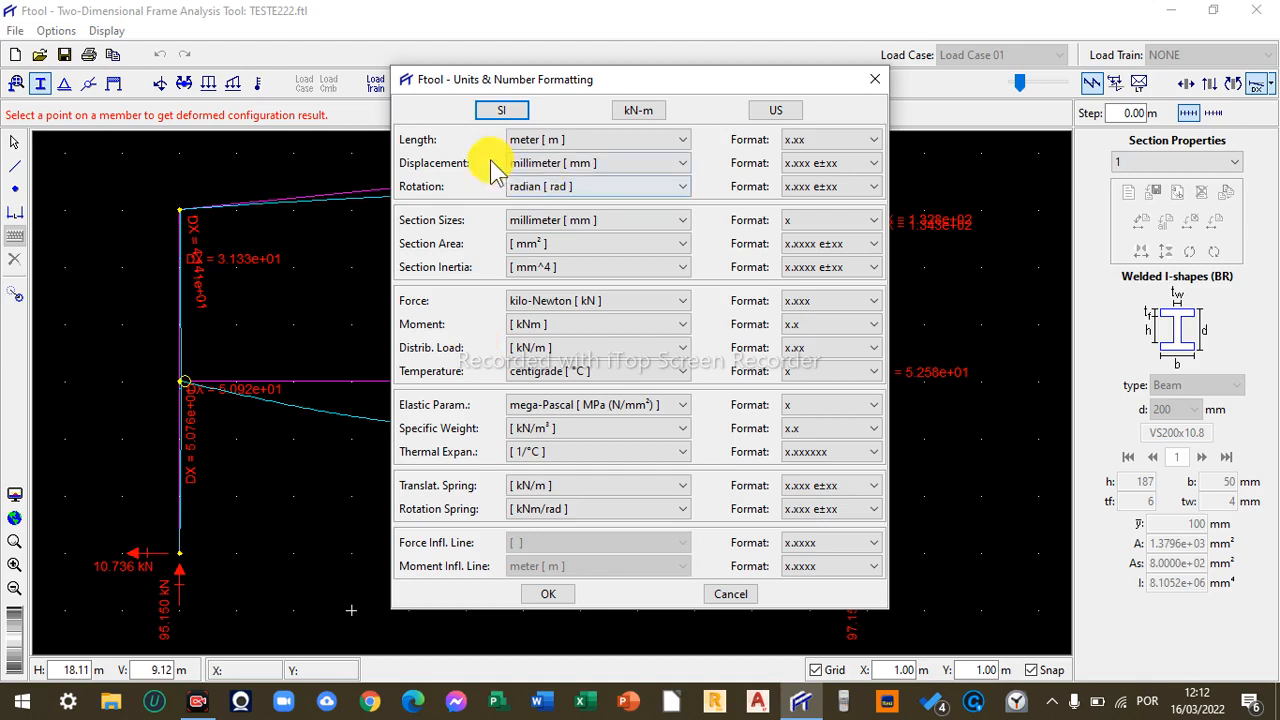
click(538, 164)
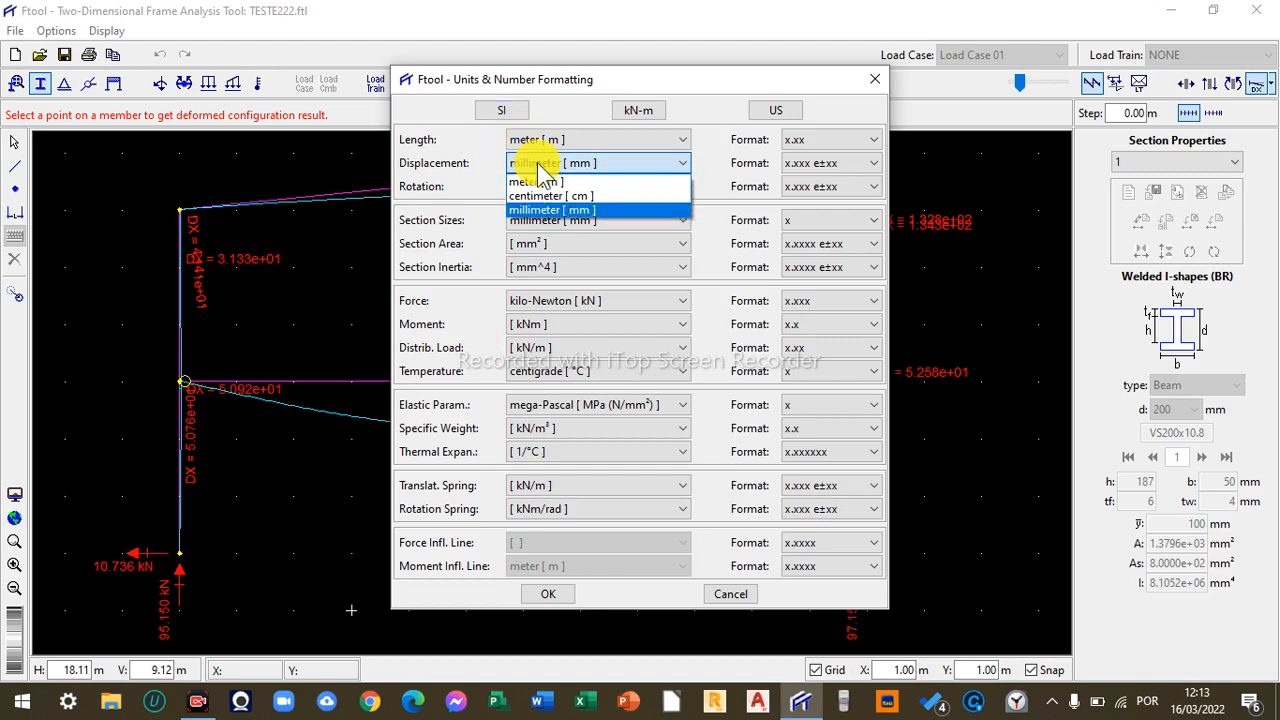
click(540, 165)
click(826, 165)
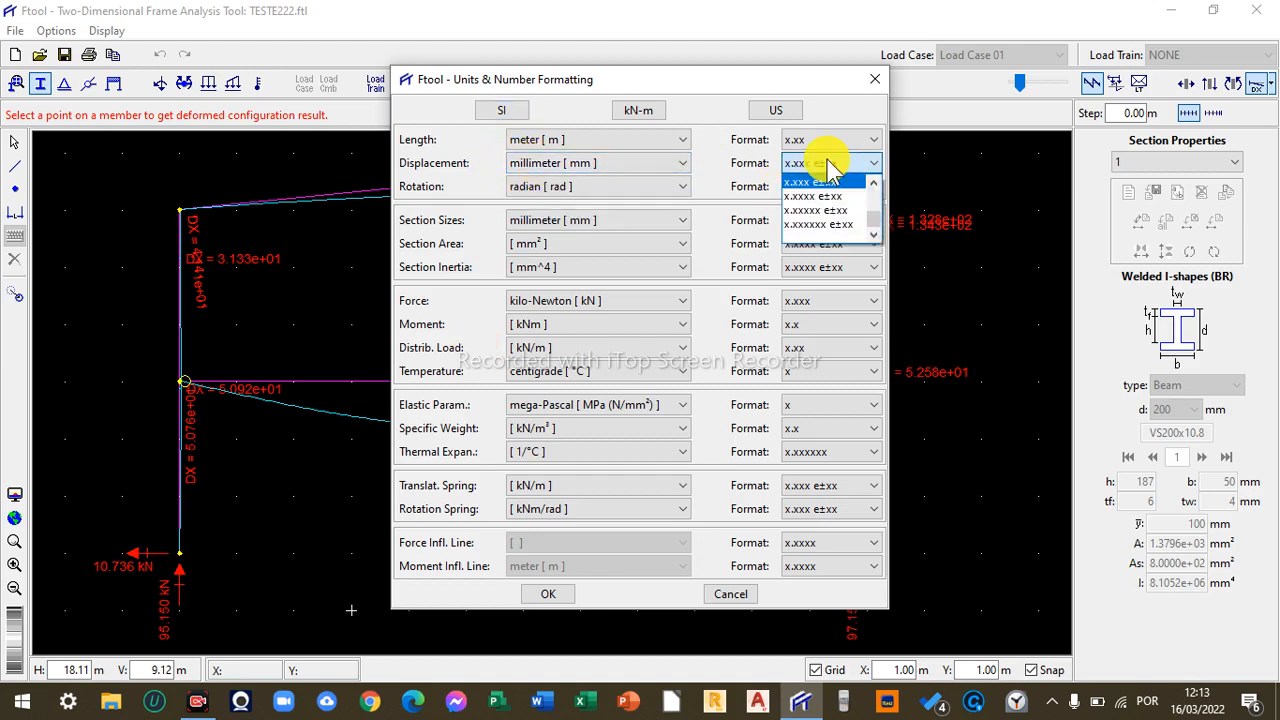
scroll(872, 180, up, 2)
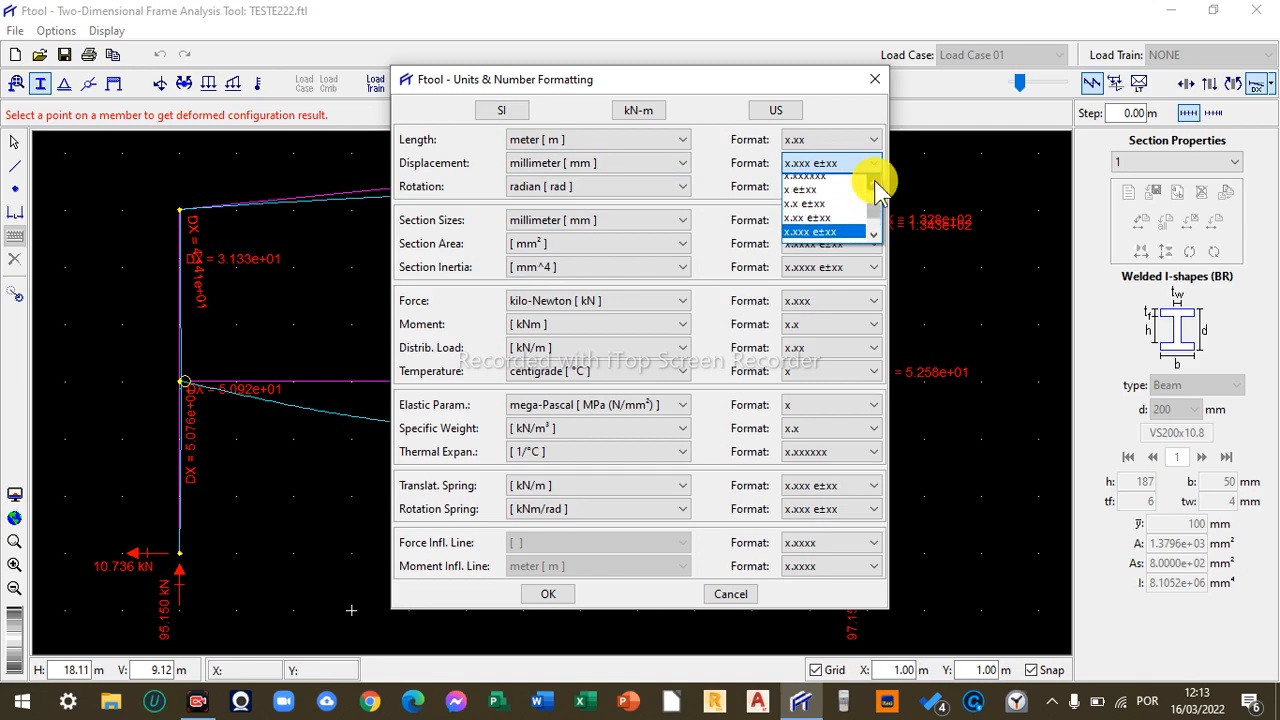
click(875, 182)
click(823, 194)
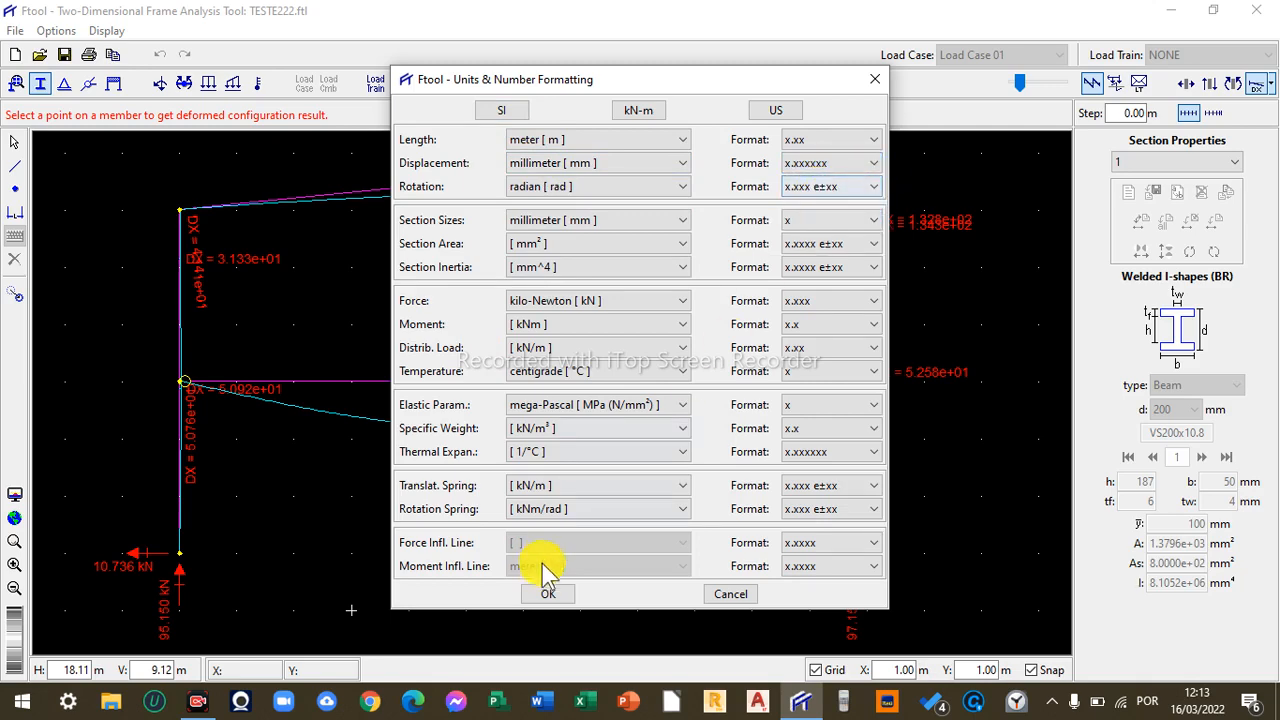
click(546, 592)
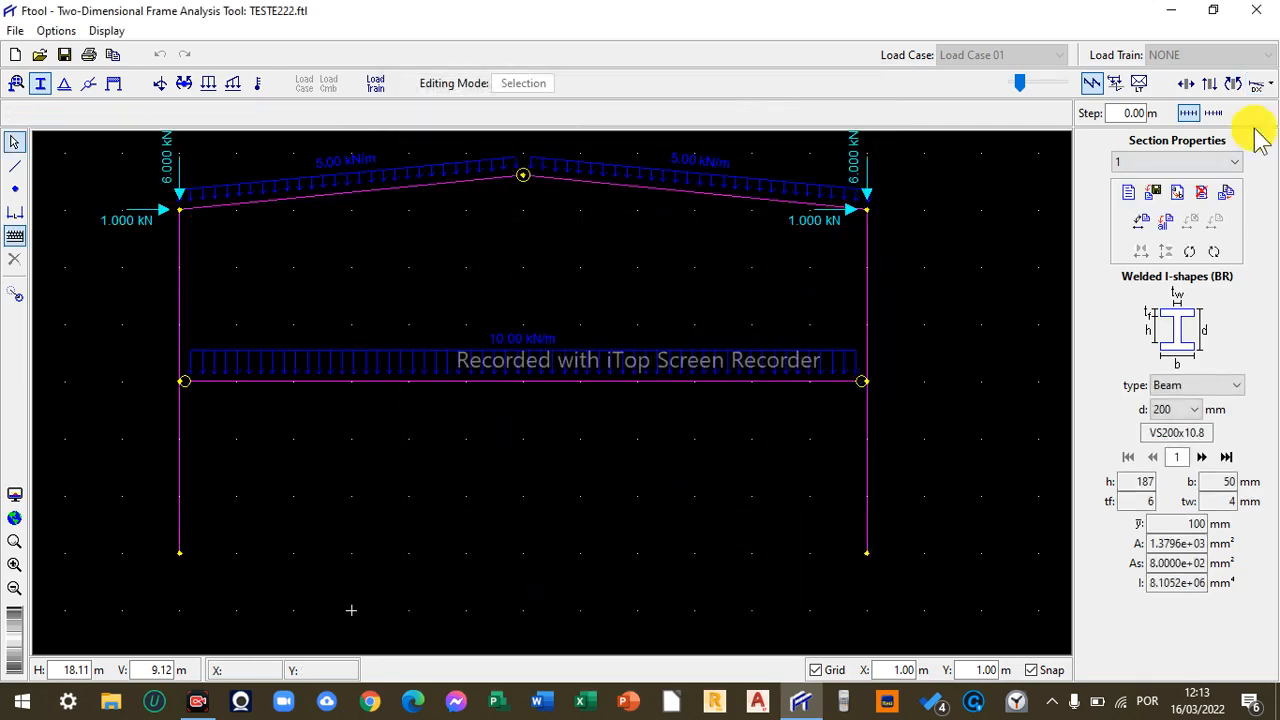
- Display the deformed configuration with DX displacement values in the new format, then return to editing
click(1257, 84)
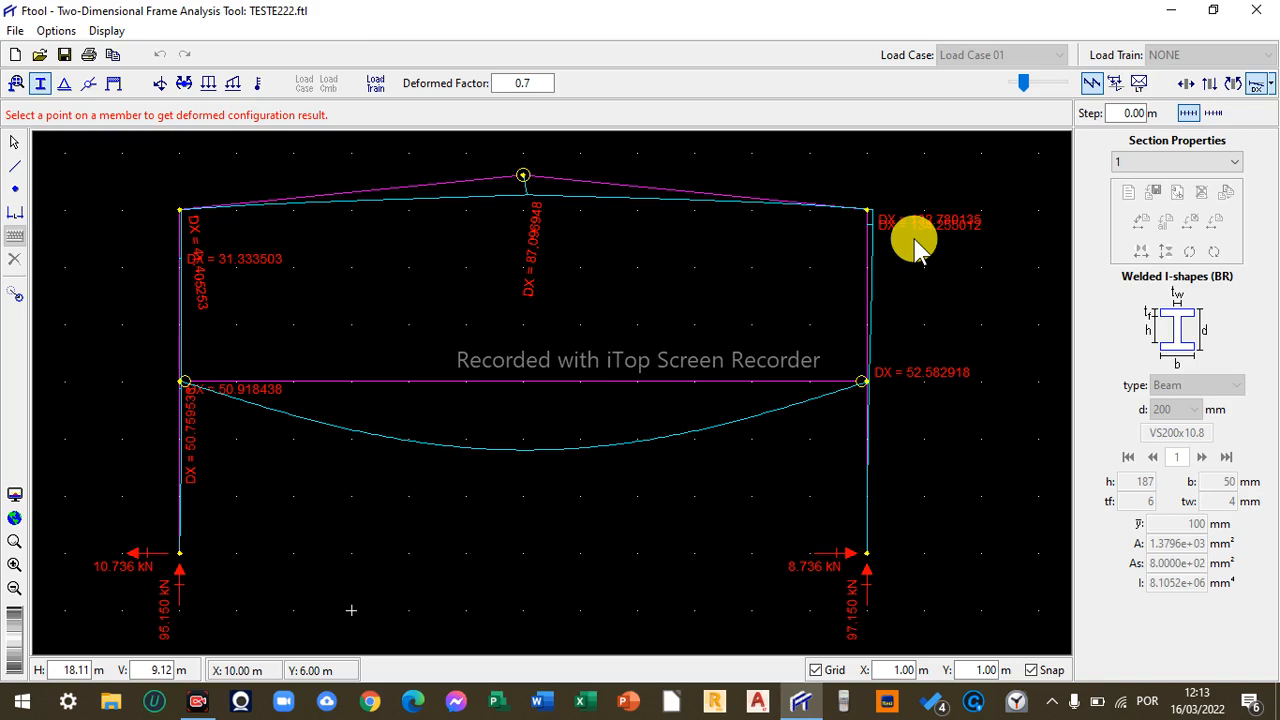
click(1257, 86)
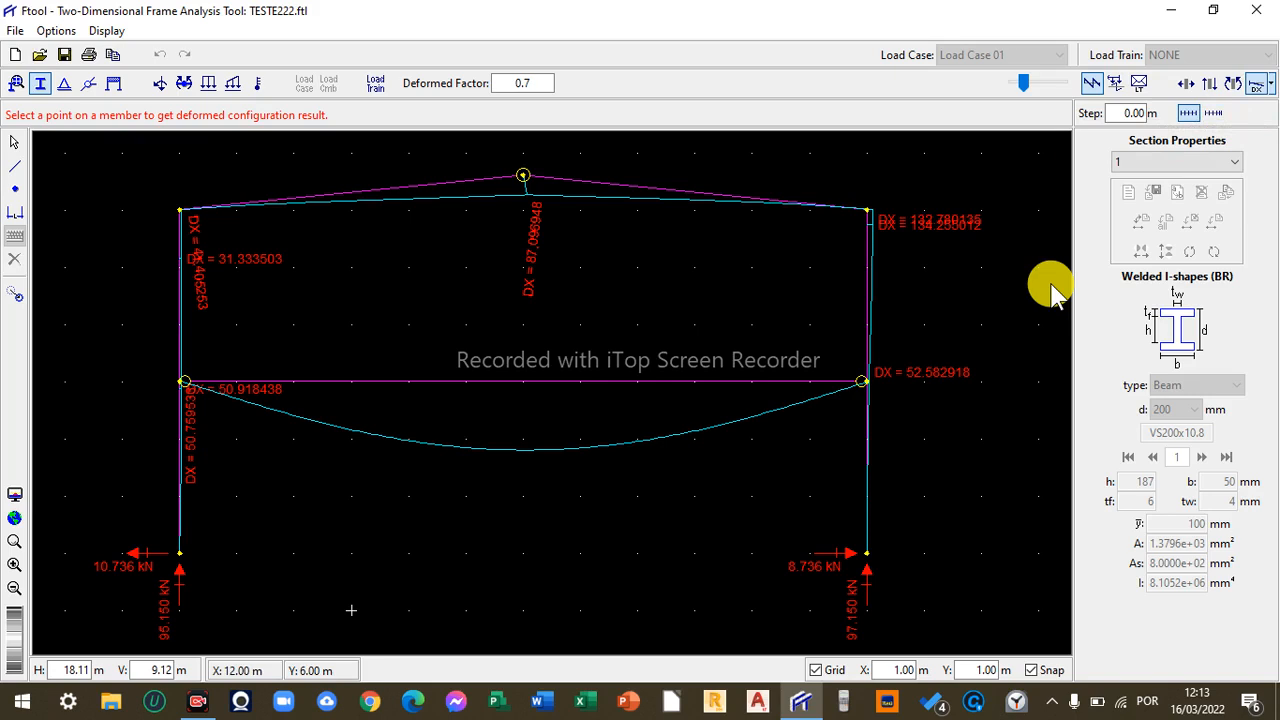
key(Escape)
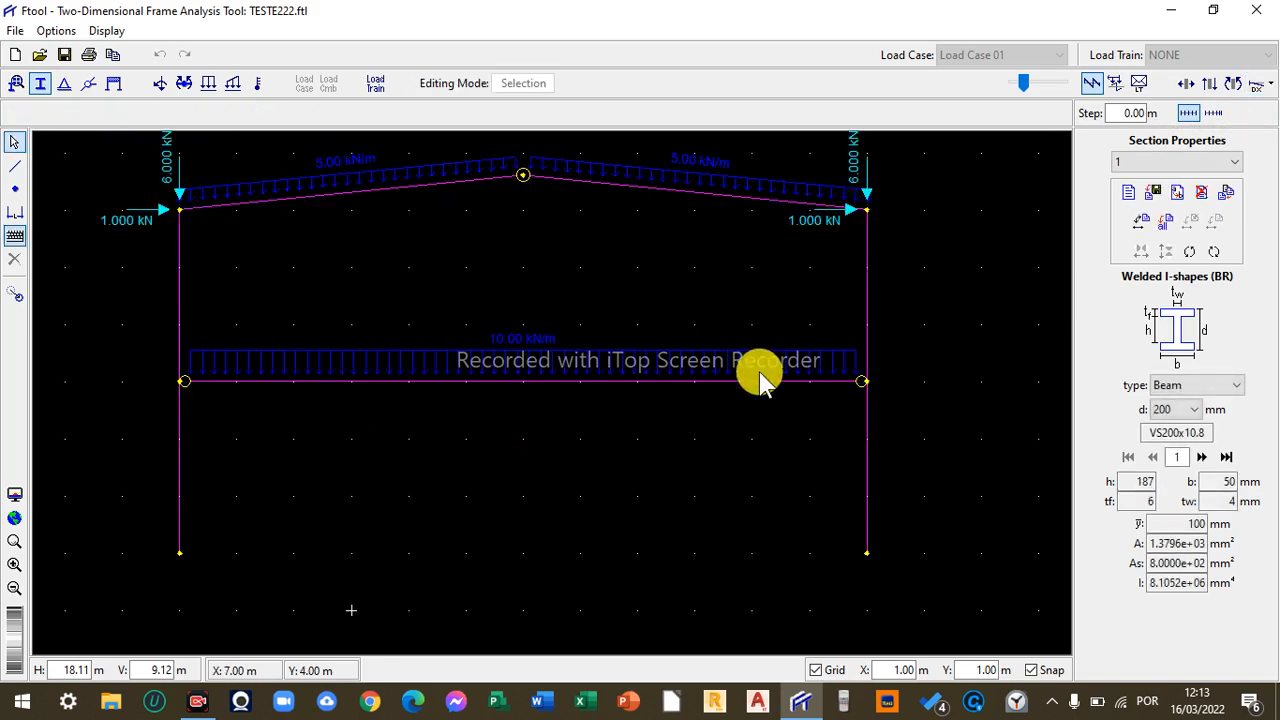
- Delete the horizontal tie beam from the frame
drag(709, 478, 434, 318)
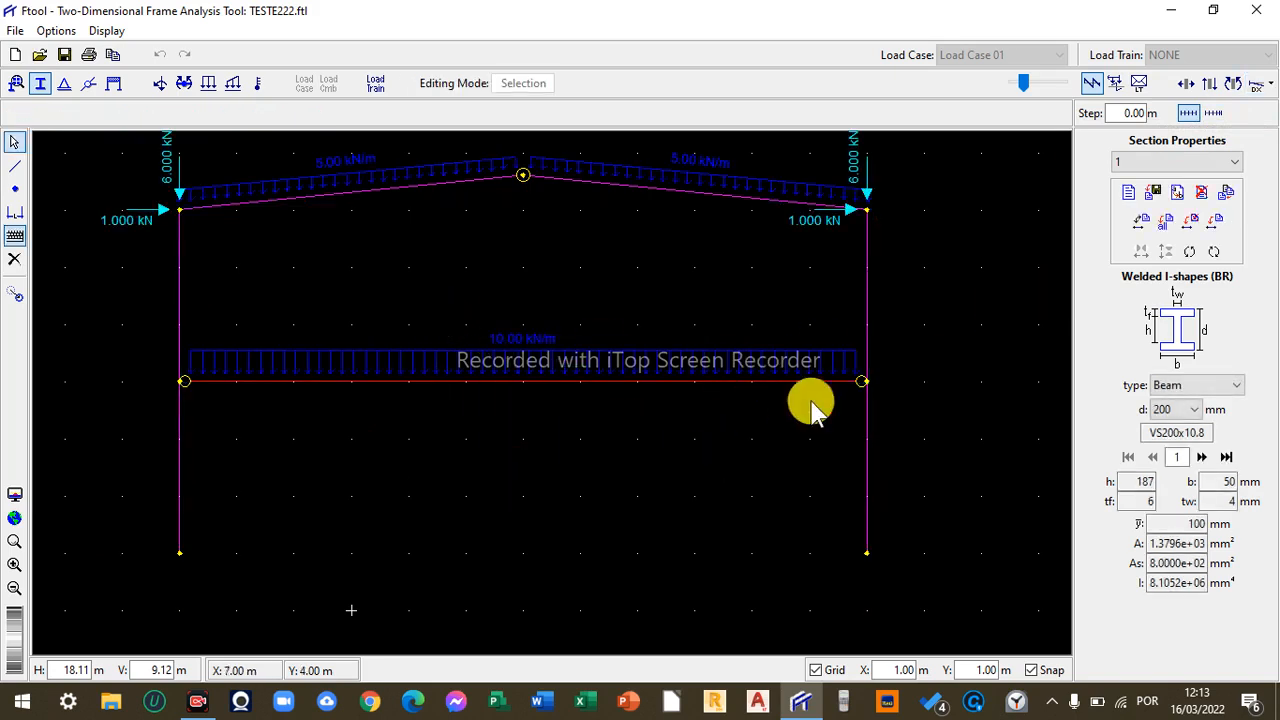
click(1234, 84)
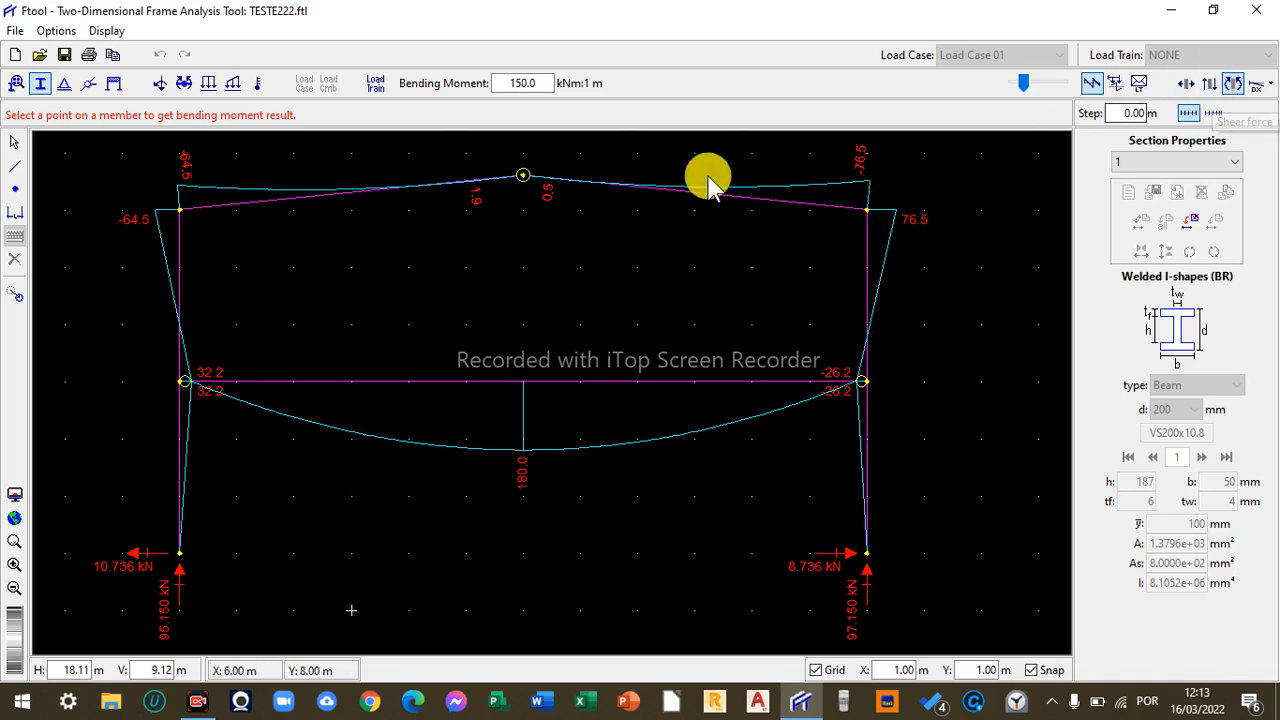
click(16, 142)
drag(629, 426, 445, 276)
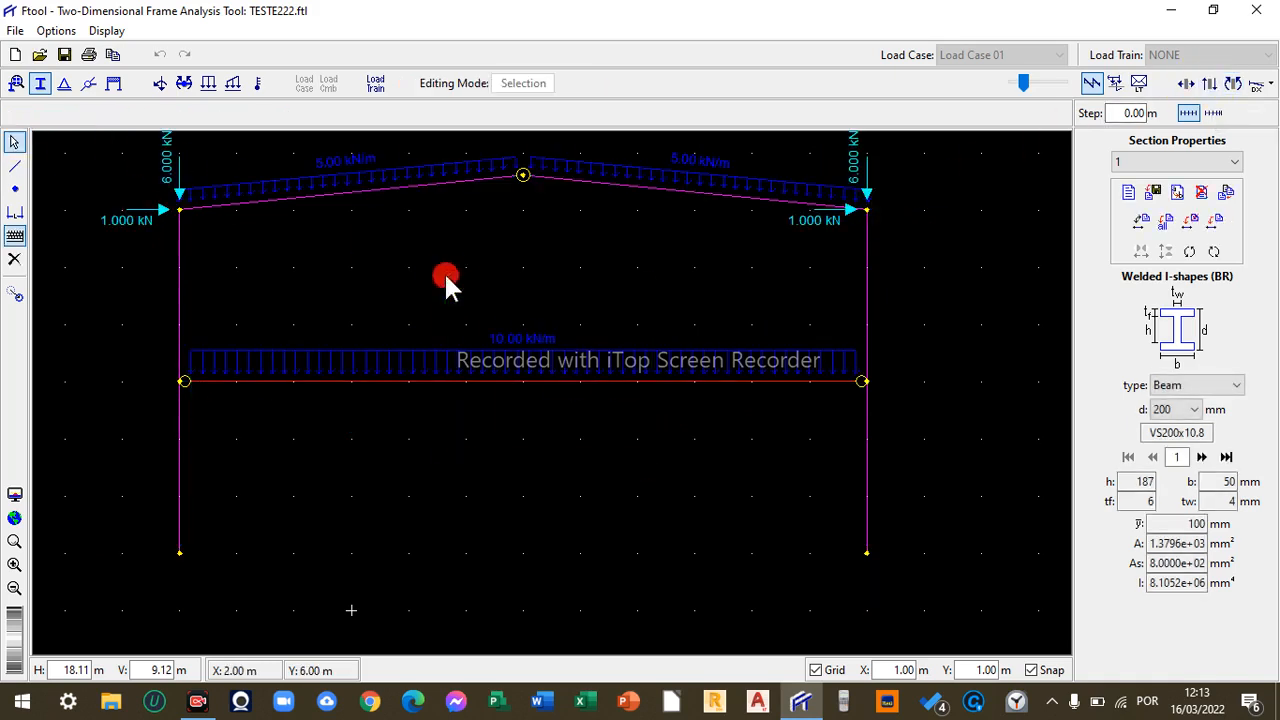
key(Delete)
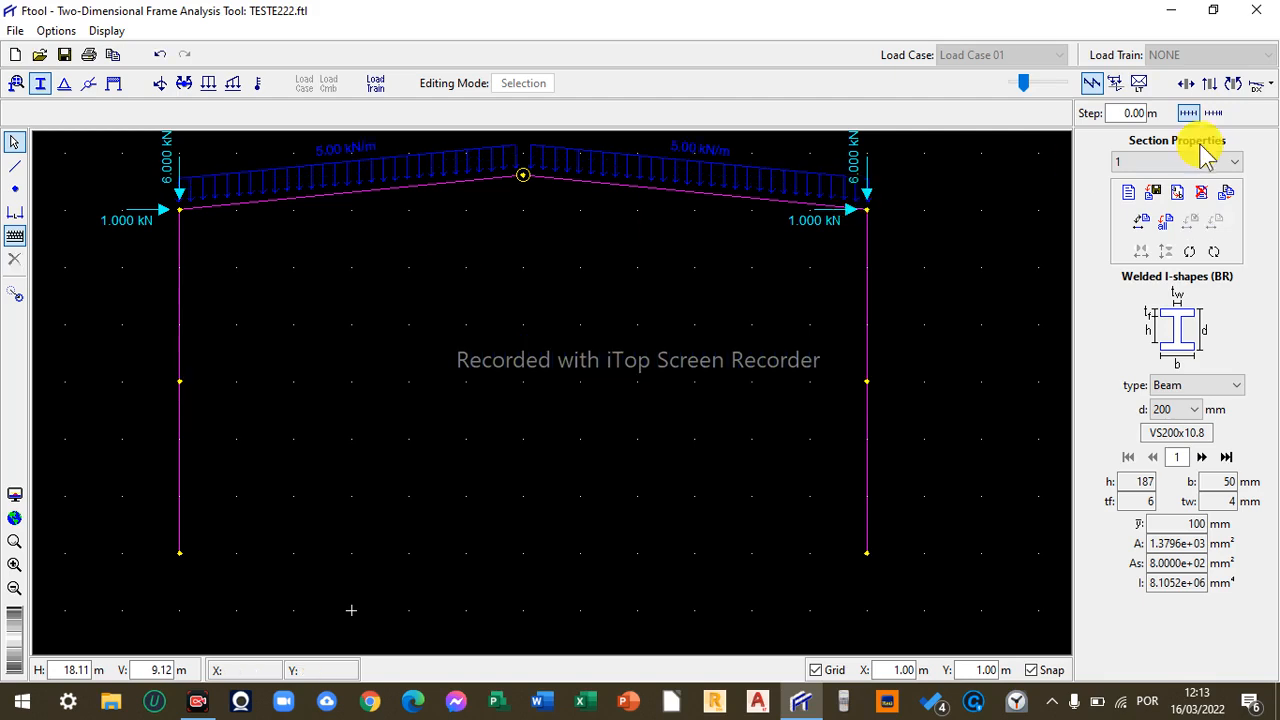
- Display the bending moment diagram and deformed configuration of the frame without the tie beam
click(1234, 84)
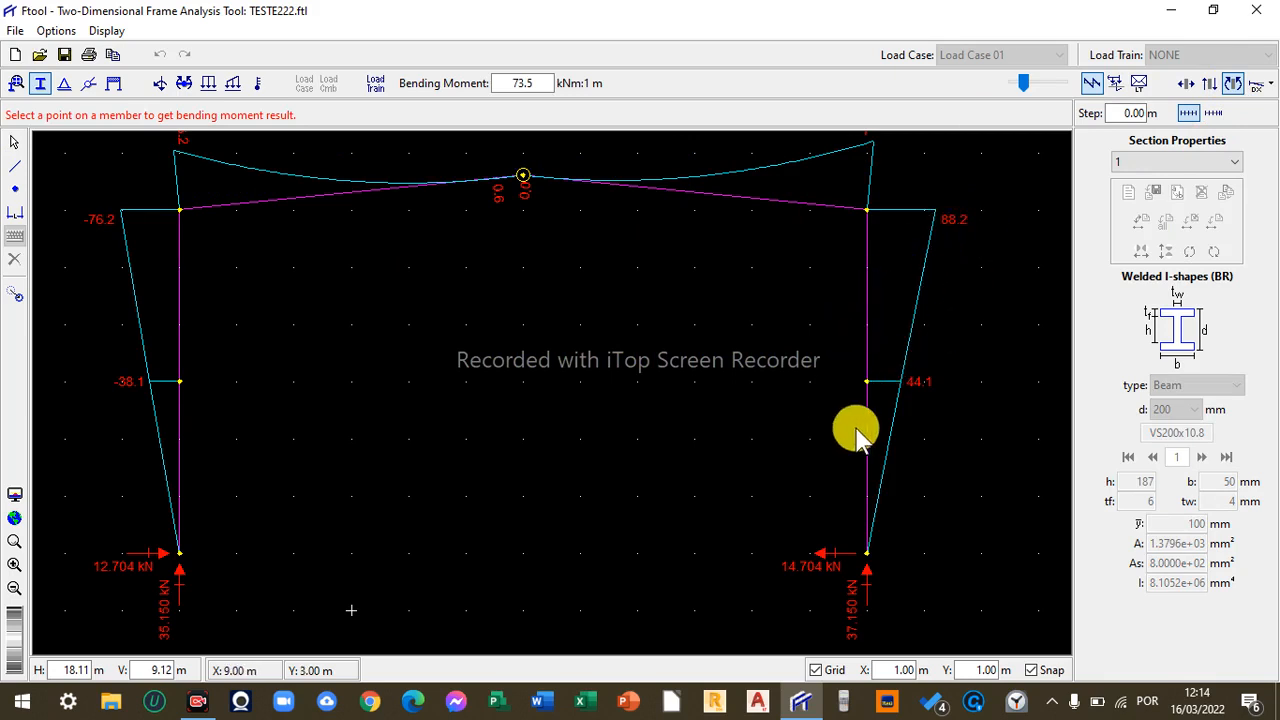
click(1257, 83)
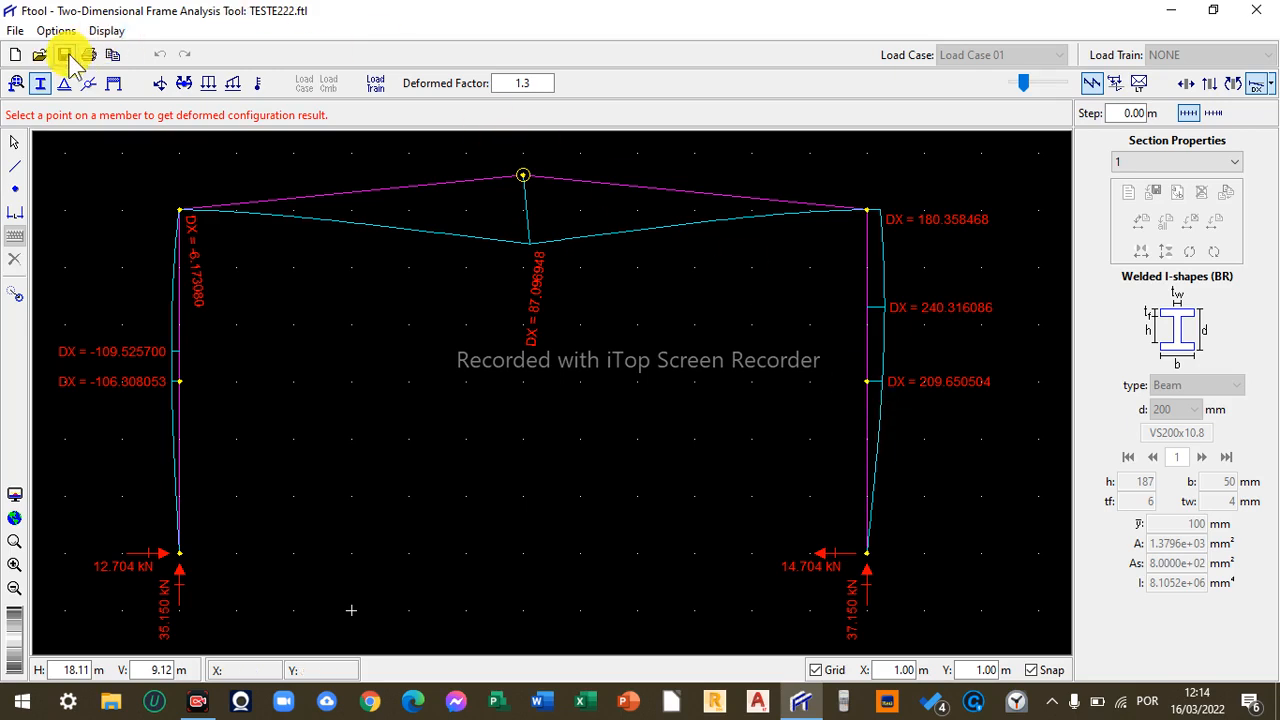
click(107, 31)
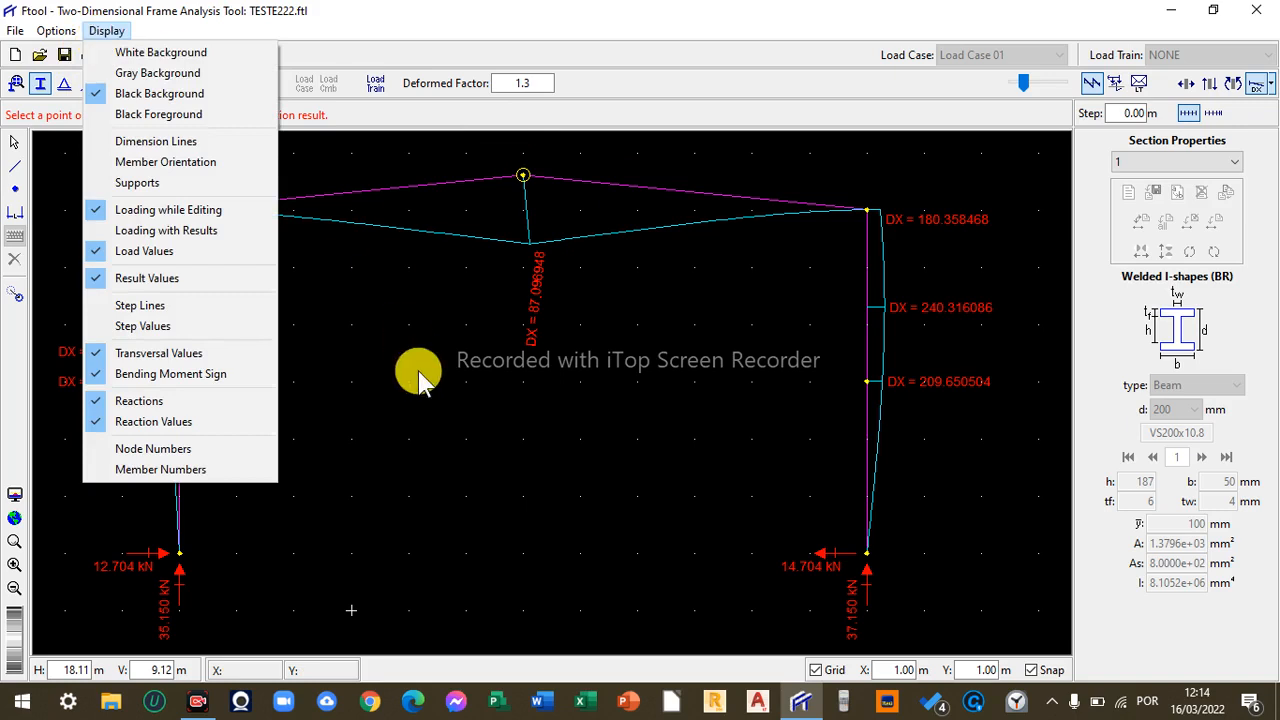
click(419, 377)
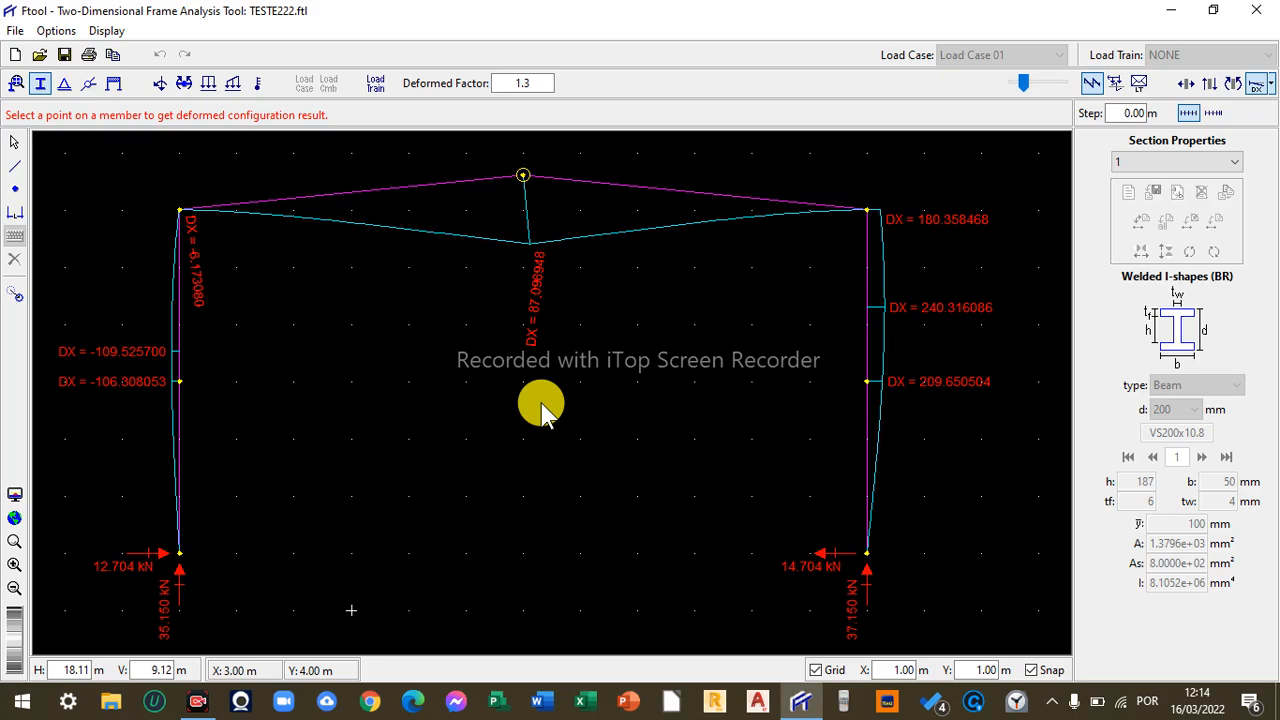
- Switch to Word, create a blank document and paste the deformed-frame image into it
click(540, 702)
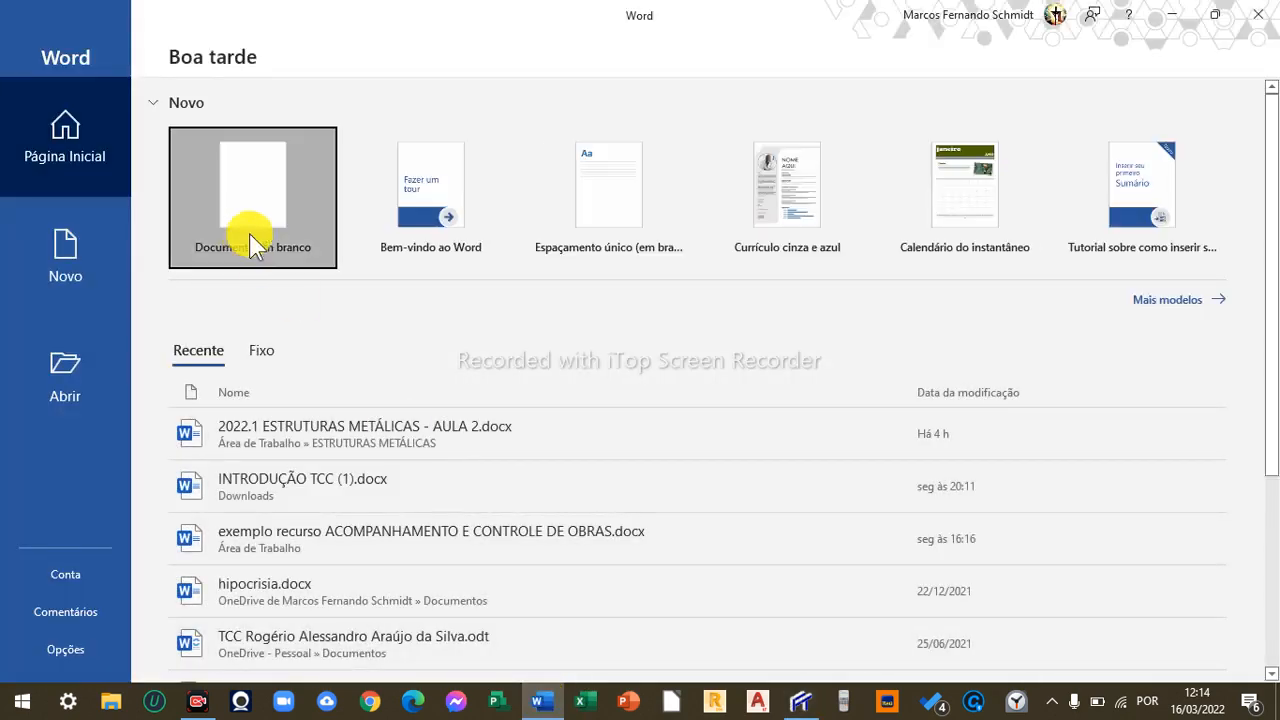
click(252, 244)
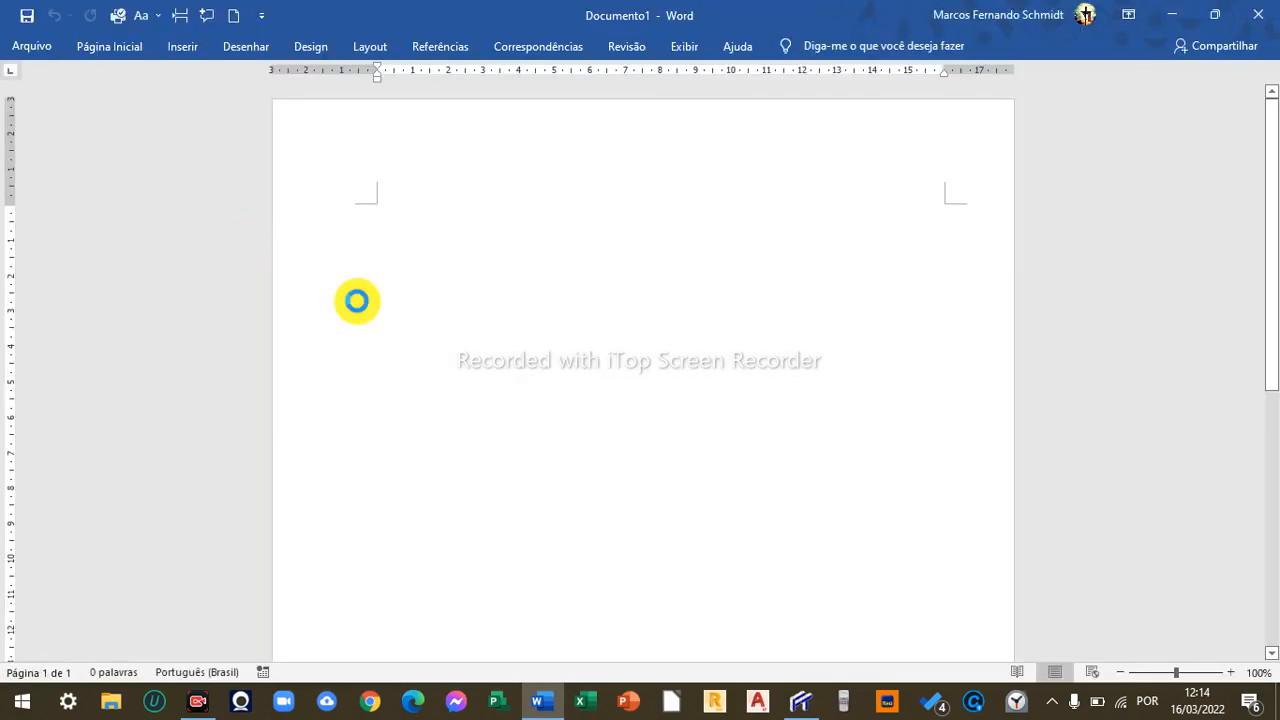
key(ctrl+v)
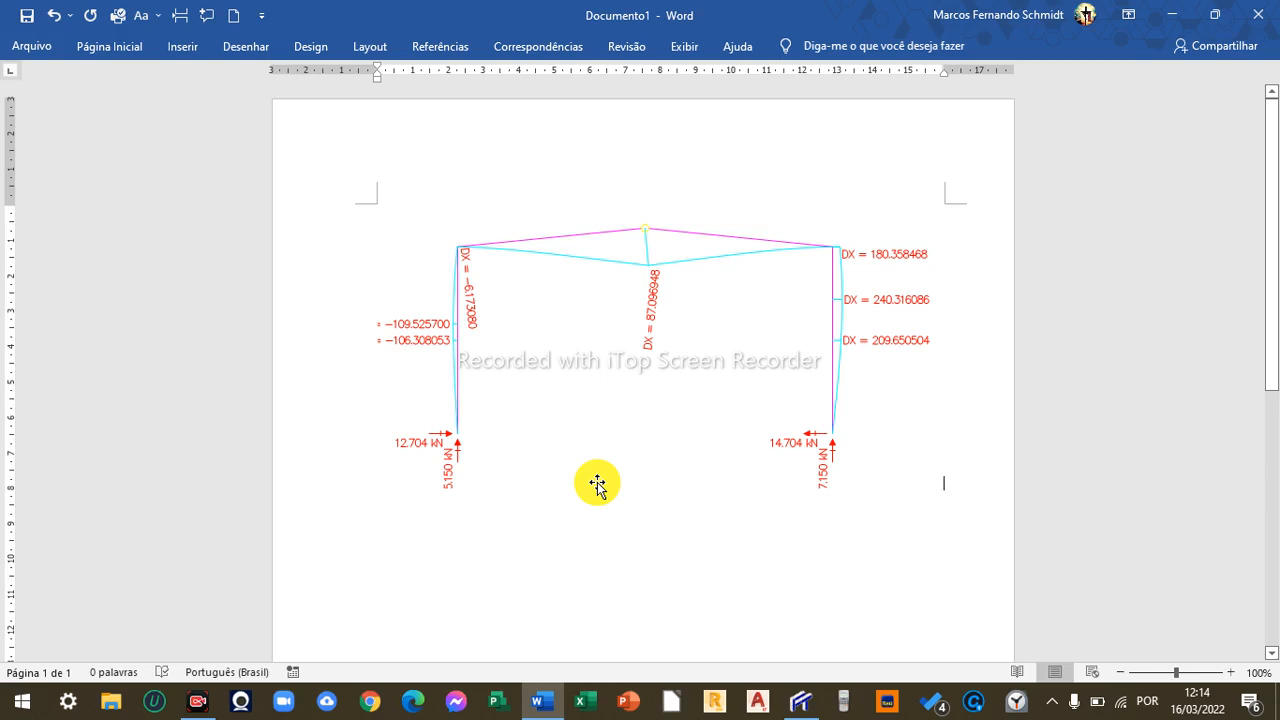
- Zoom out the Ftool view and replace the image in the Word document with the new view
key(alt+Tab)
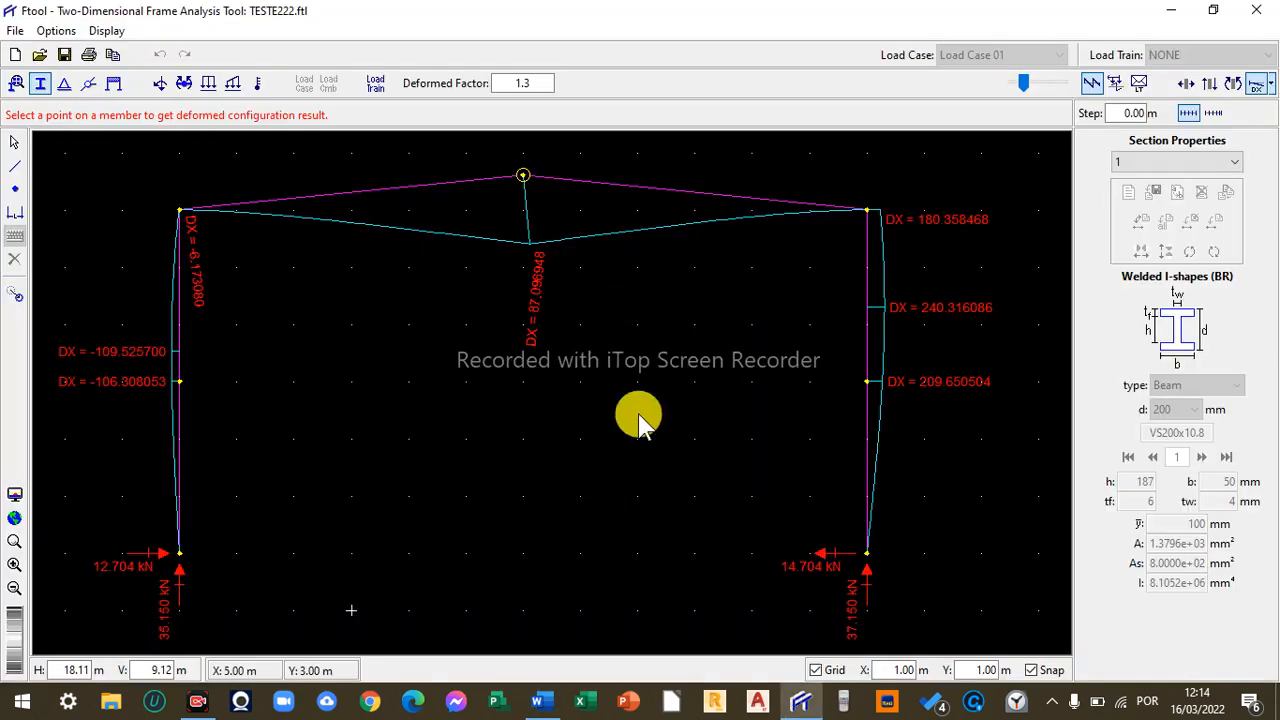
click(15, 590)
key(Right)
key(Right)
key(Right)
key(Right)
key(Right)
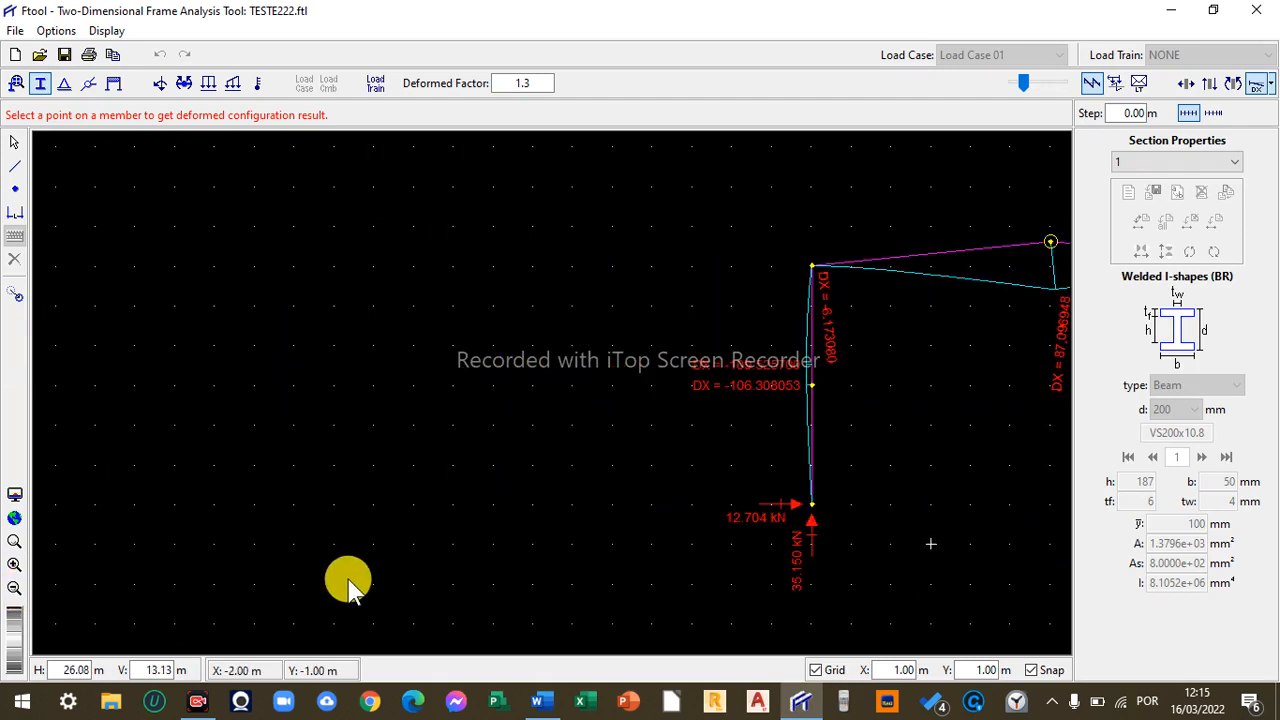
key(alt+Tab)
click(563, 380)
key(Delete)
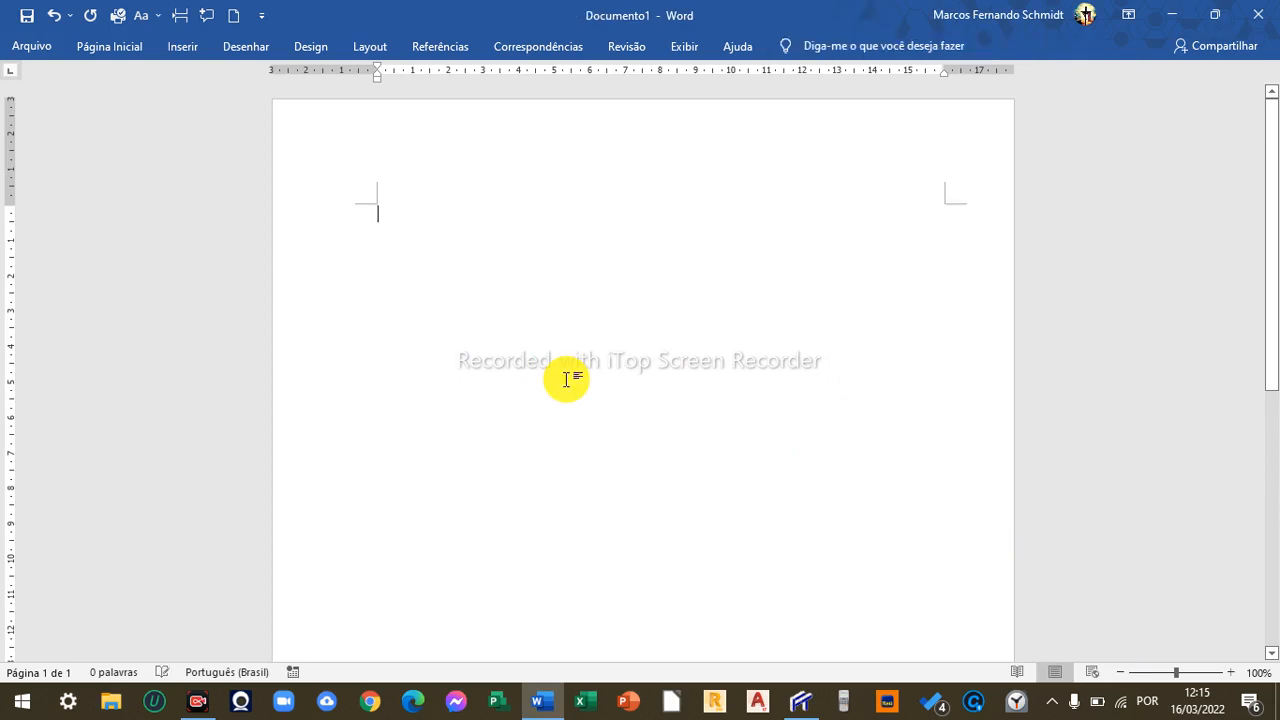
key(ctrl+v)
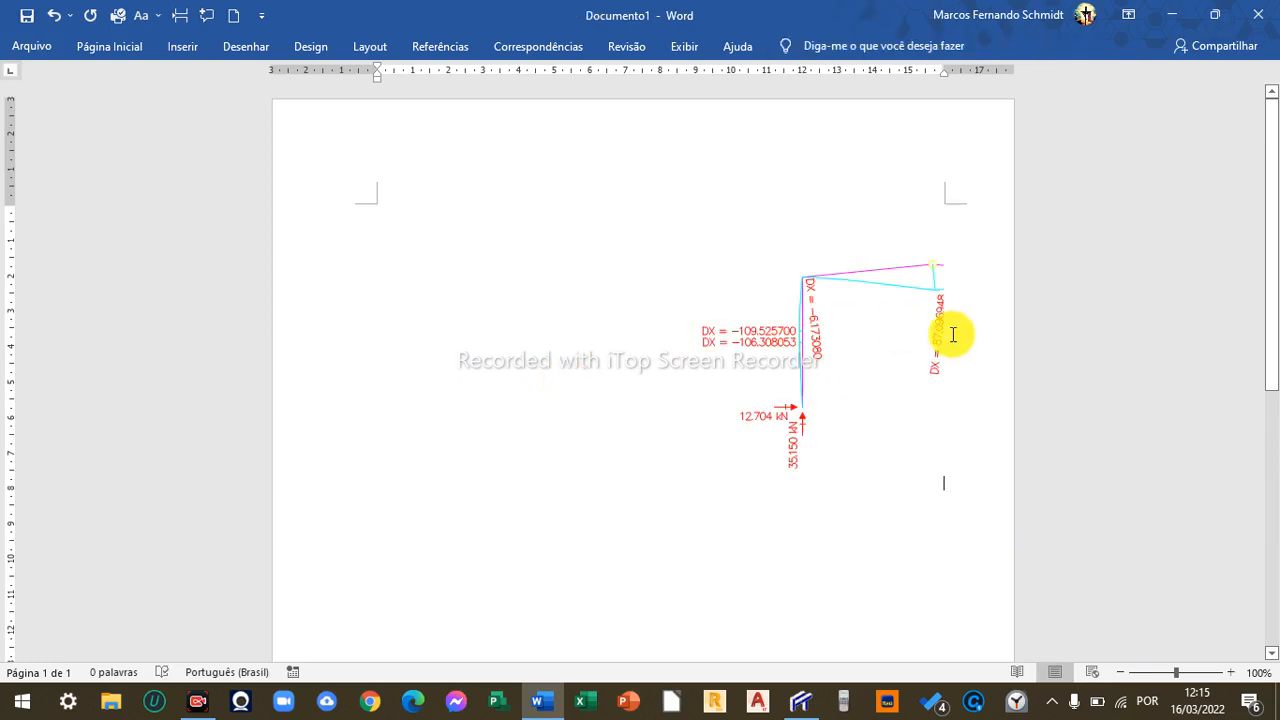
click(871, 320)
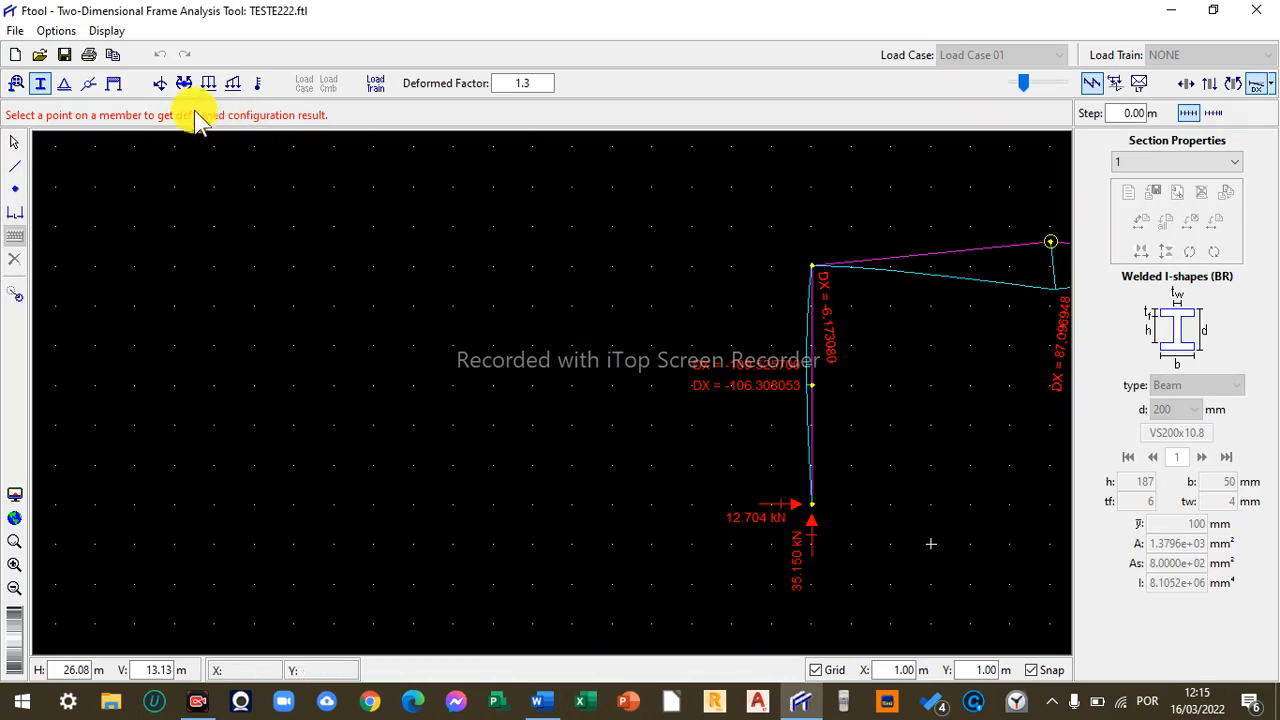
click(18, 34)
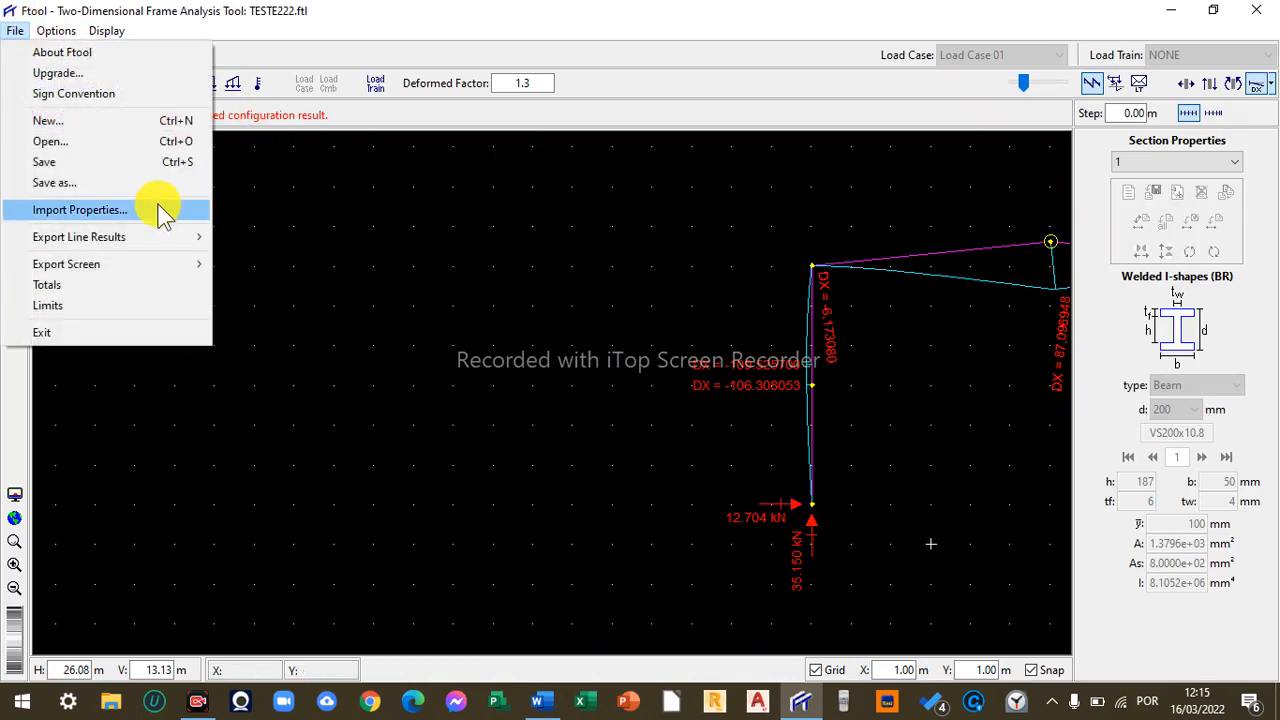
mouse_move(143, 266)
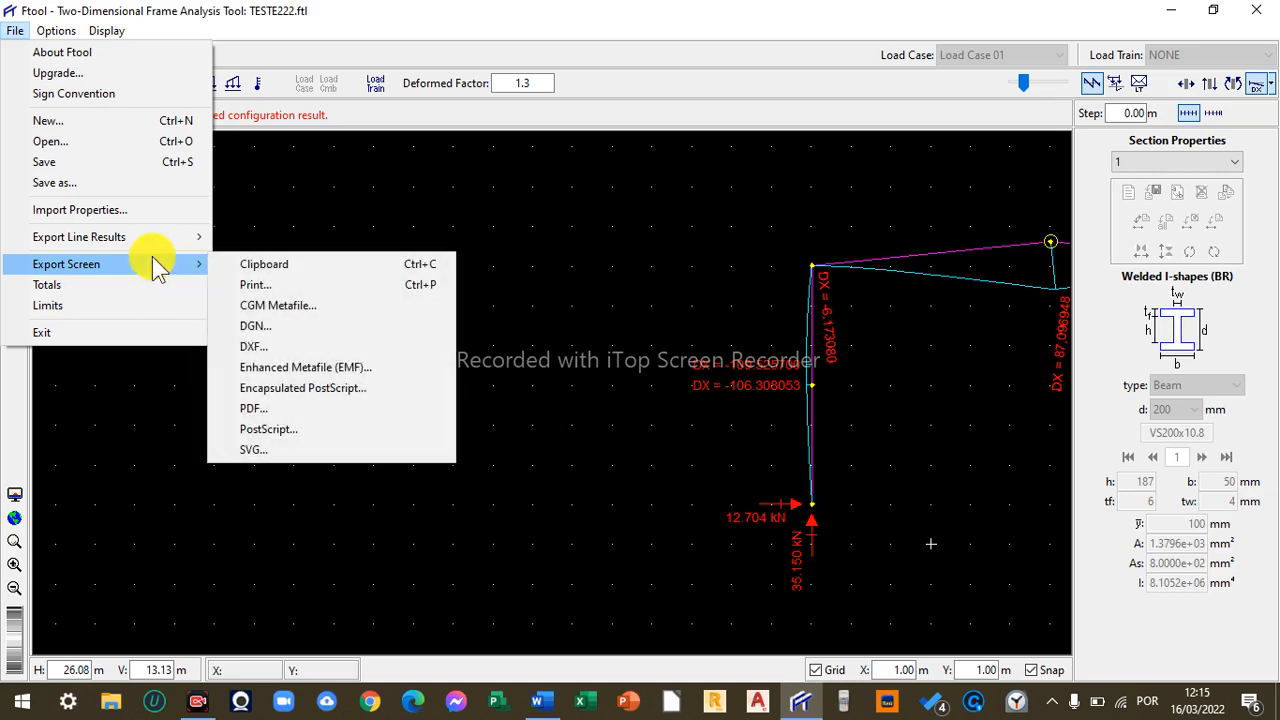
click(157, 209)
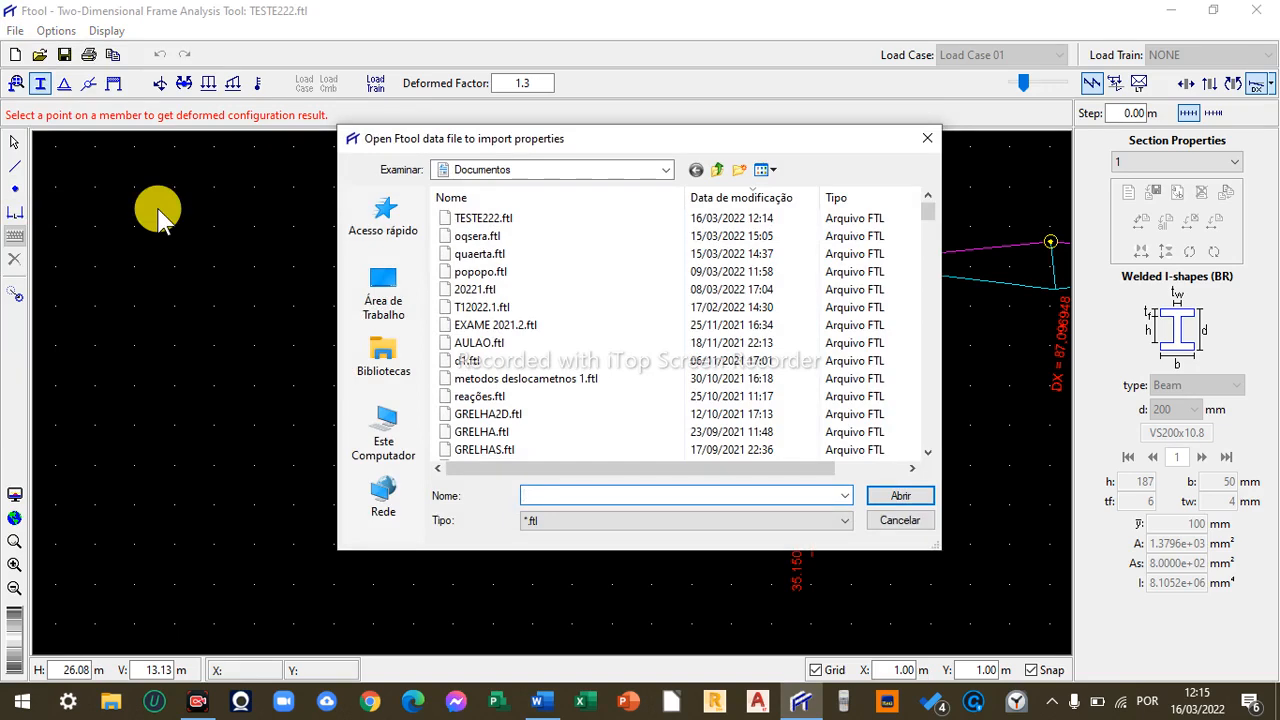
click(848, 521)
click(838, 519)
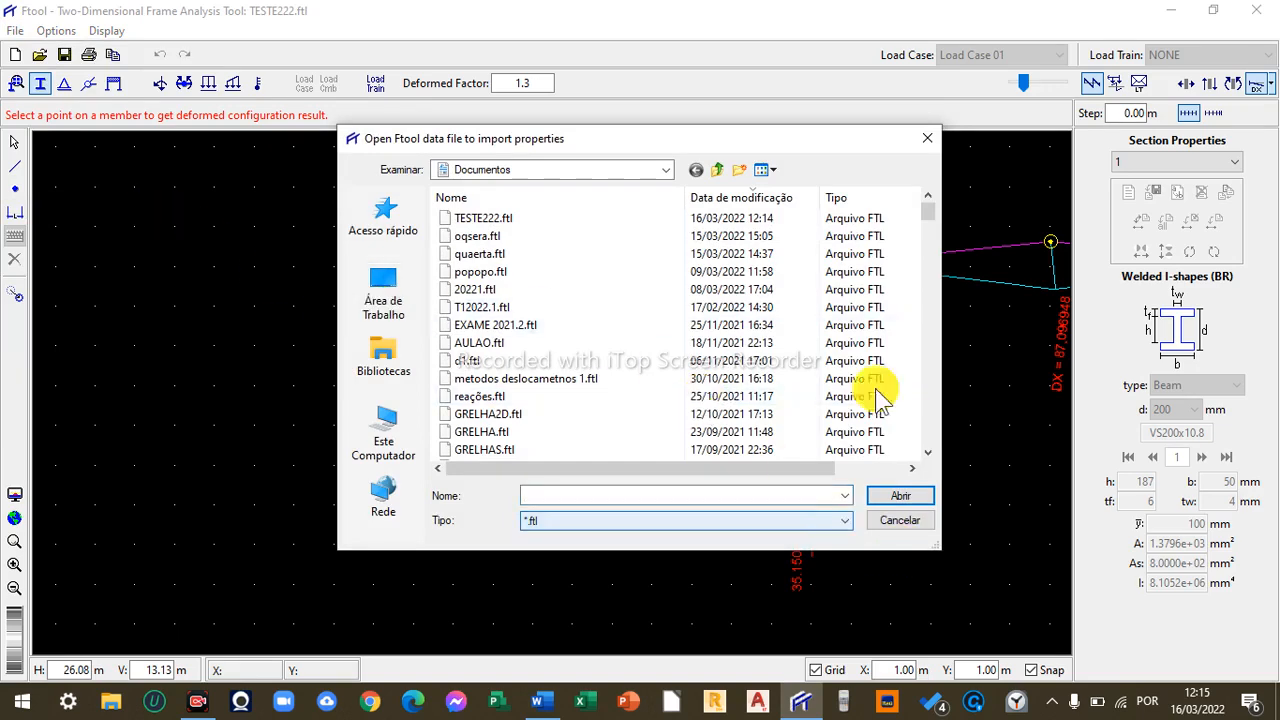
click(929, 136)
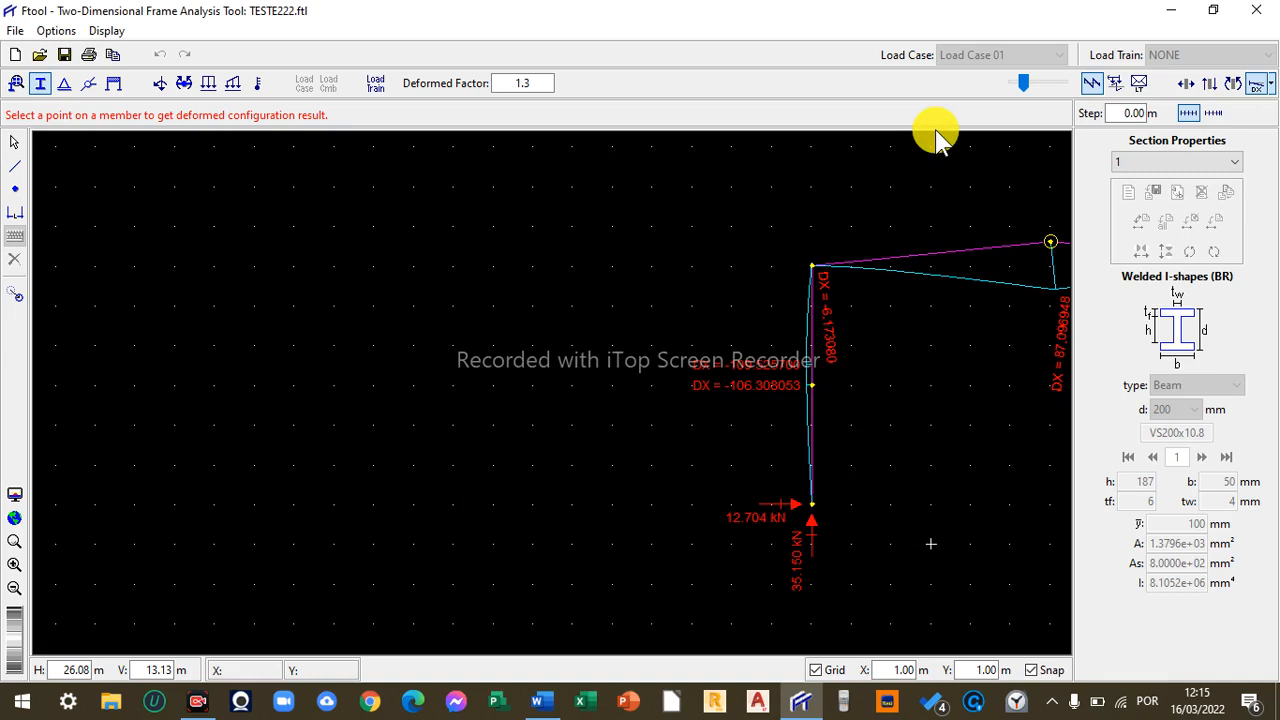
click(15, 31)
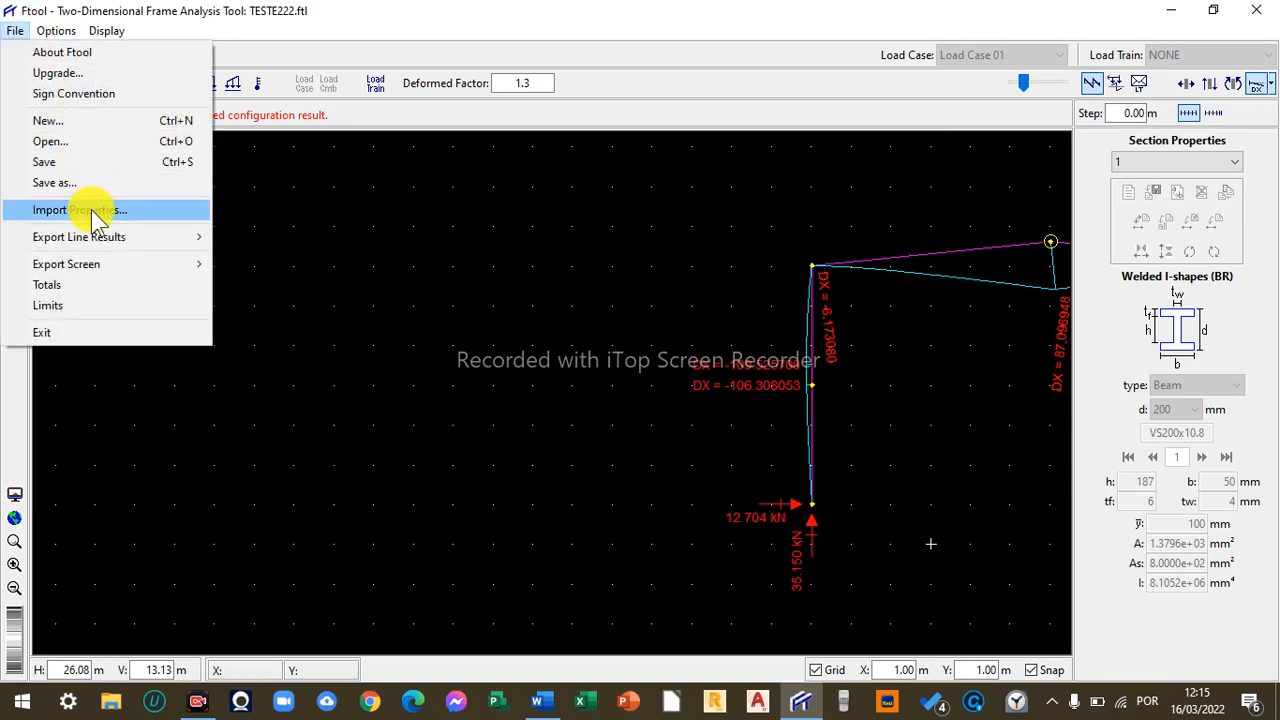
mouse_move(152, 240)
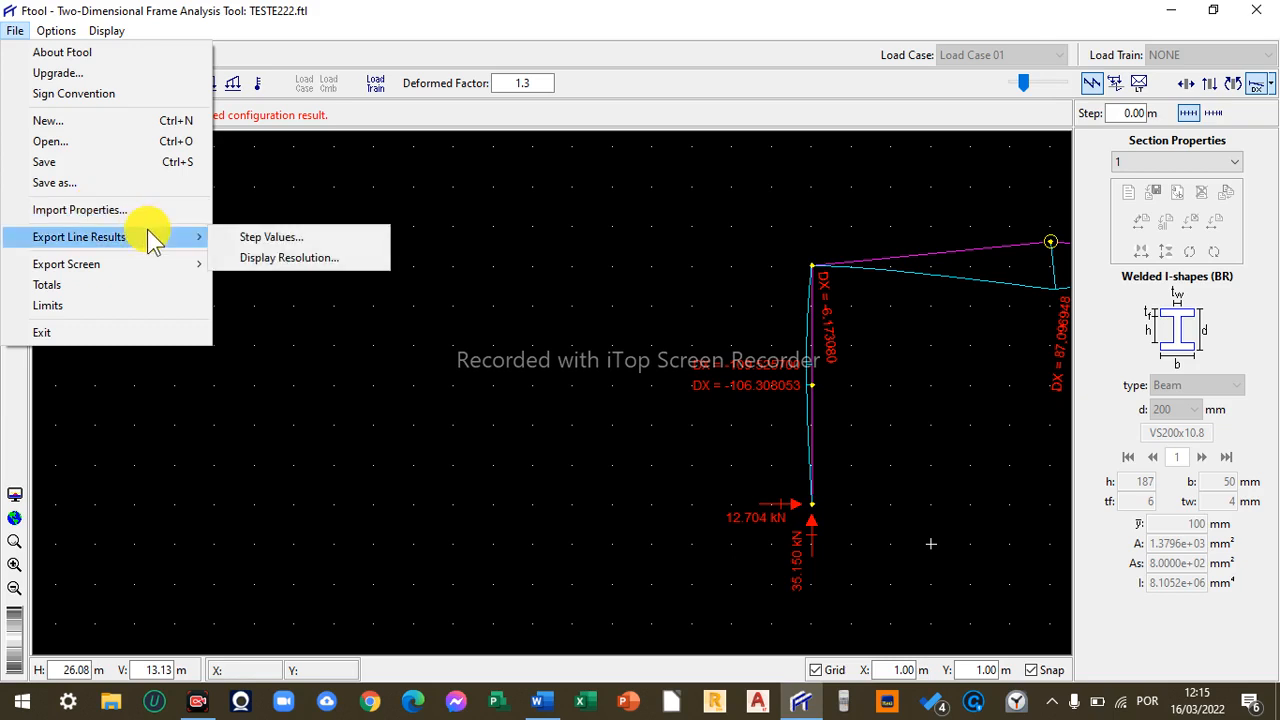
click(357, 409)
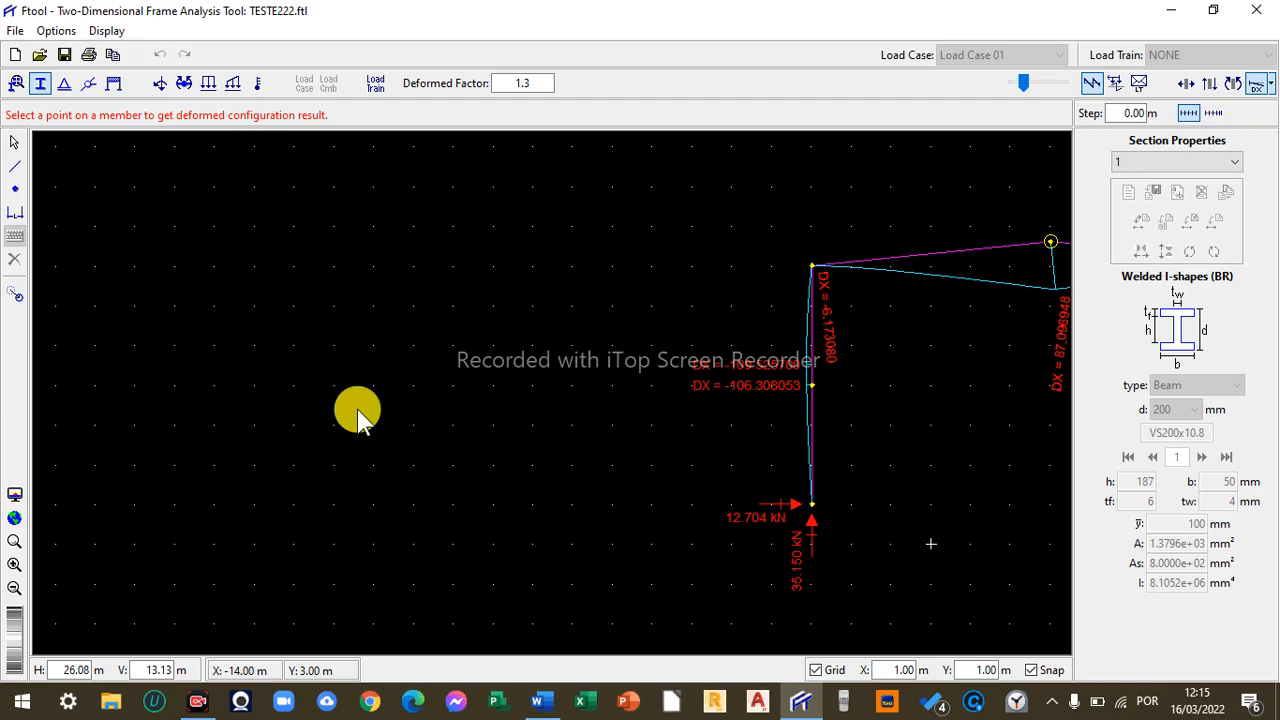
key(alt+Tab)
key(alt+Tab)
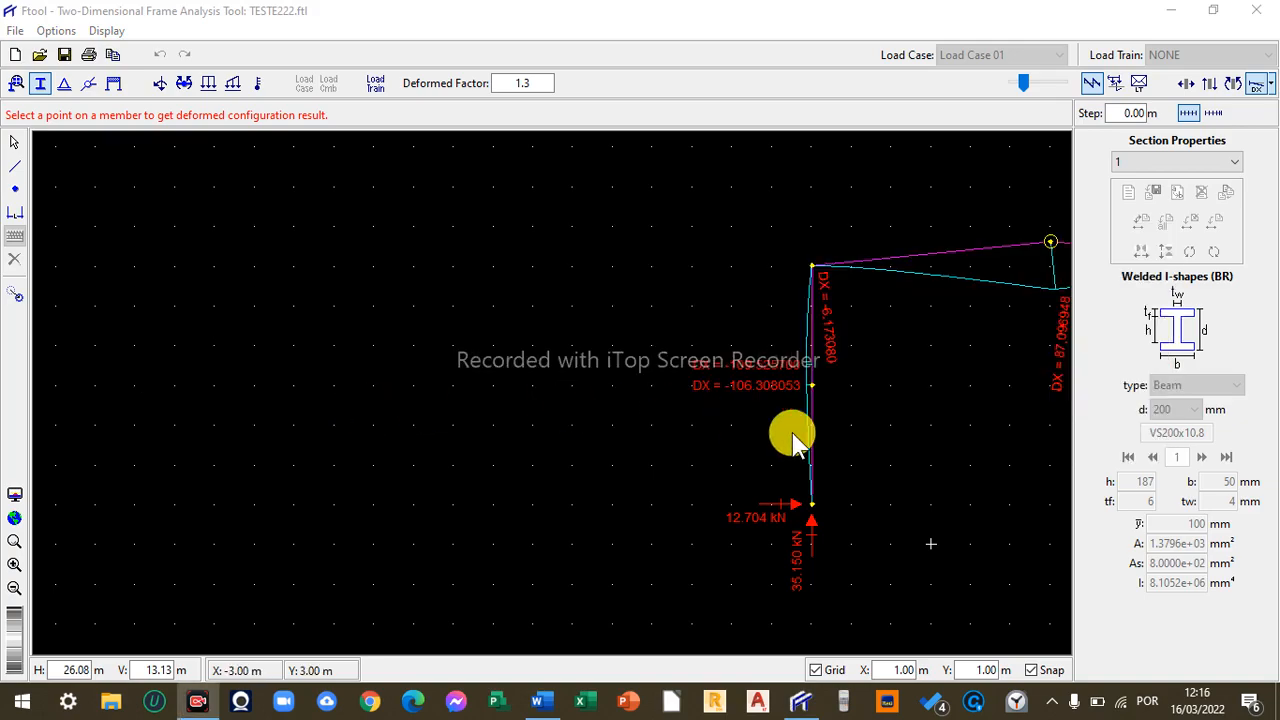